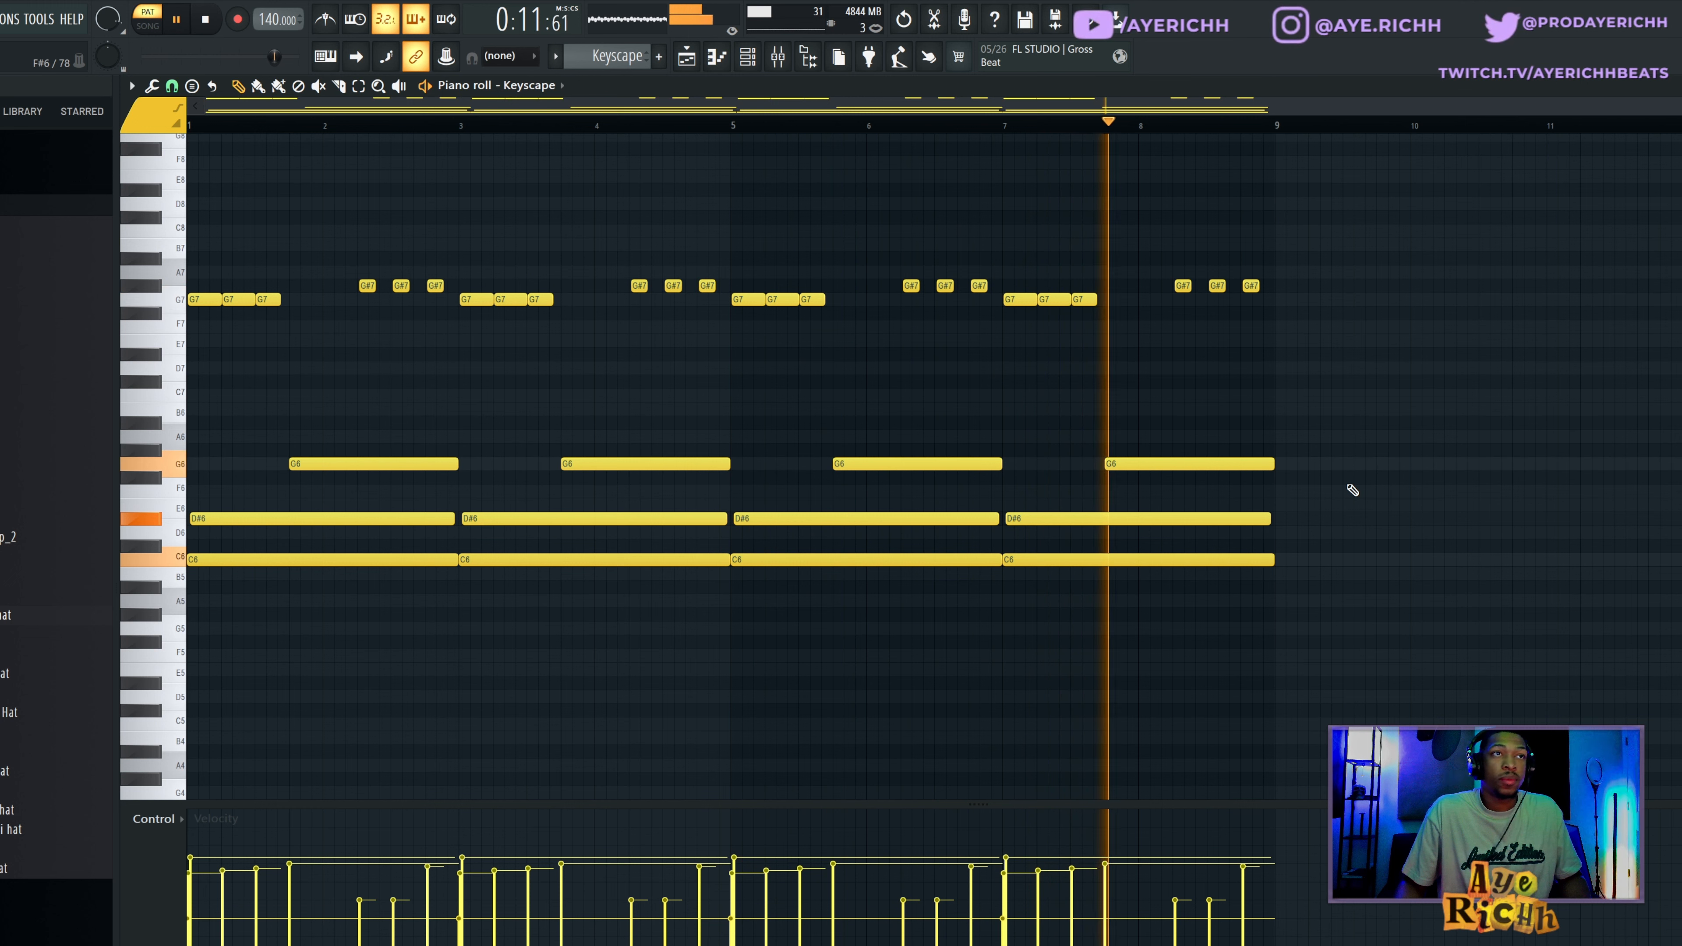
# Stop playback and add two-bar C6 and D#6 notes at bar 9, plus a G6 note starting three beats after them.
pyautogui.press('space')
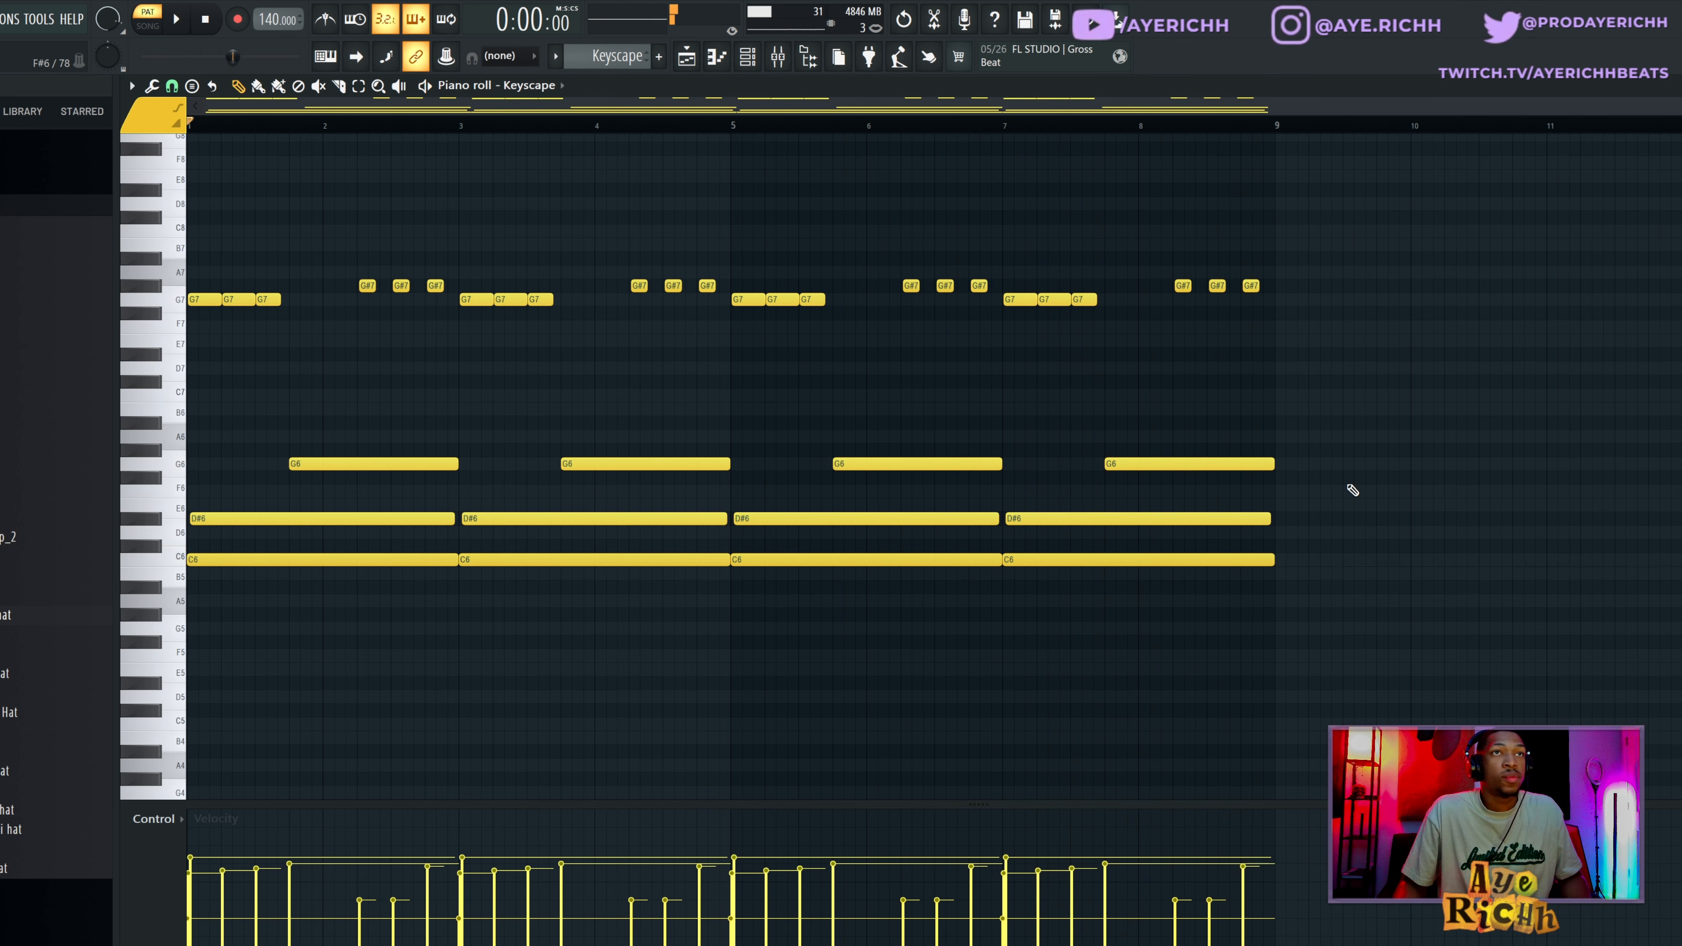
pyautogui.keyDown('alt'); pyautogui.rightClick(316, 497); pyautogui.keyUp('alt')
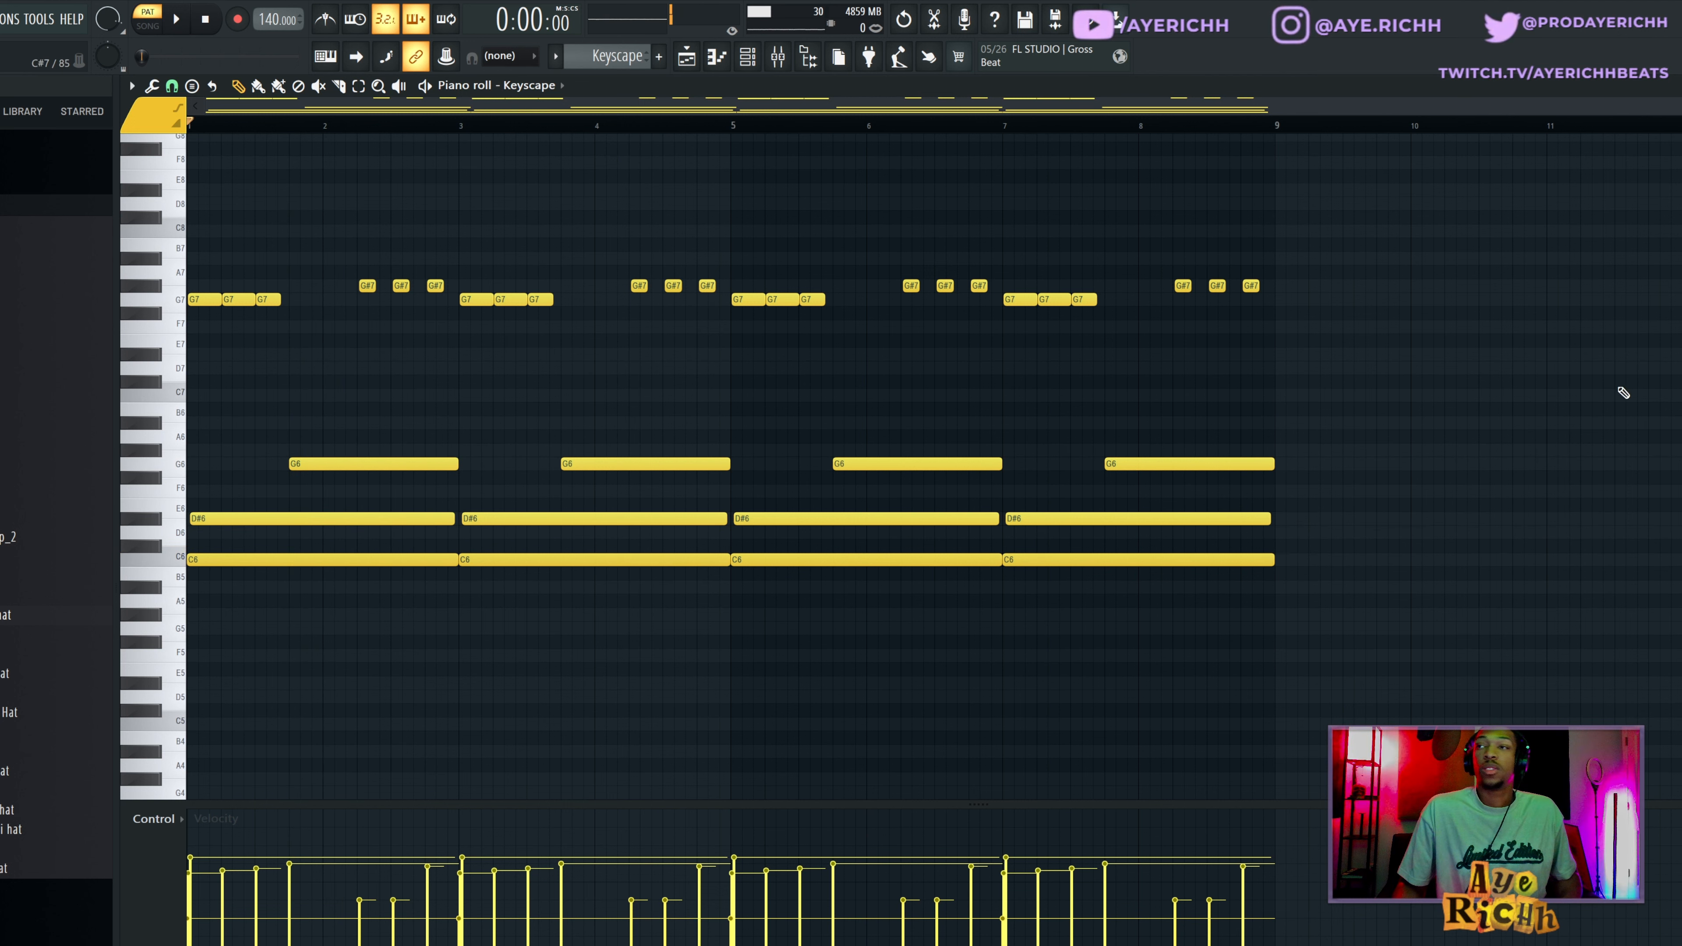
pyautogui.moveTo(1323, 546); pyautogui.dragTo(1281, 575)
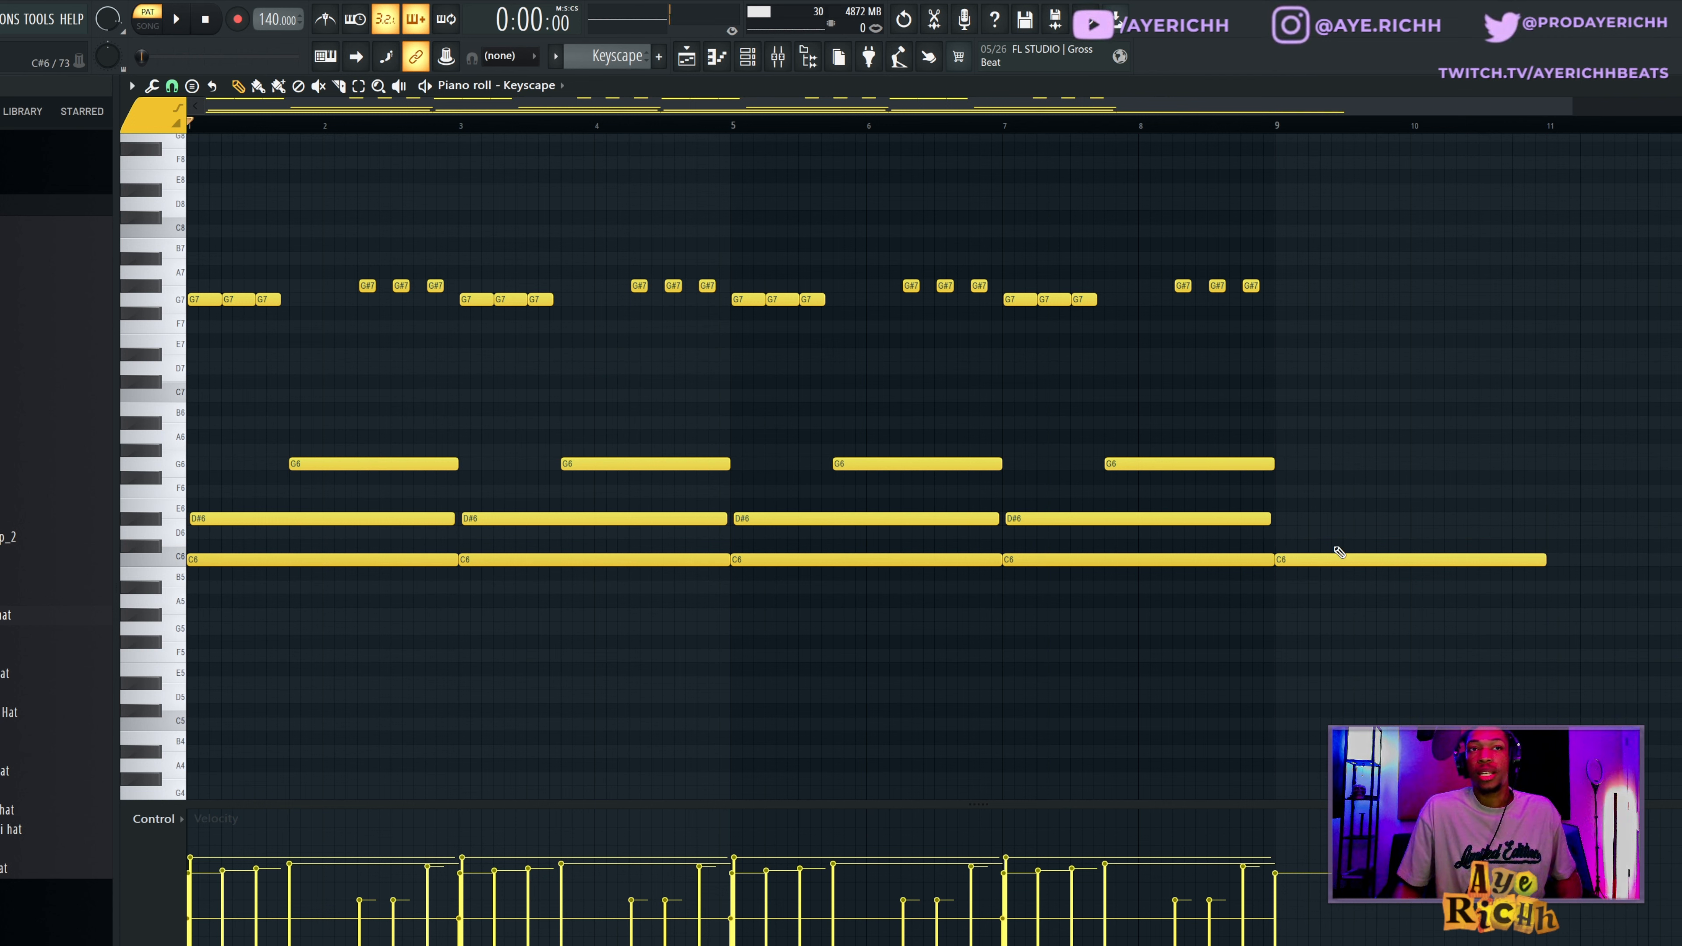
pyautogui.click(1278, 519)
pyautogui.moveTo(1278, 518); pyautogui.dragTo(1289, 514)
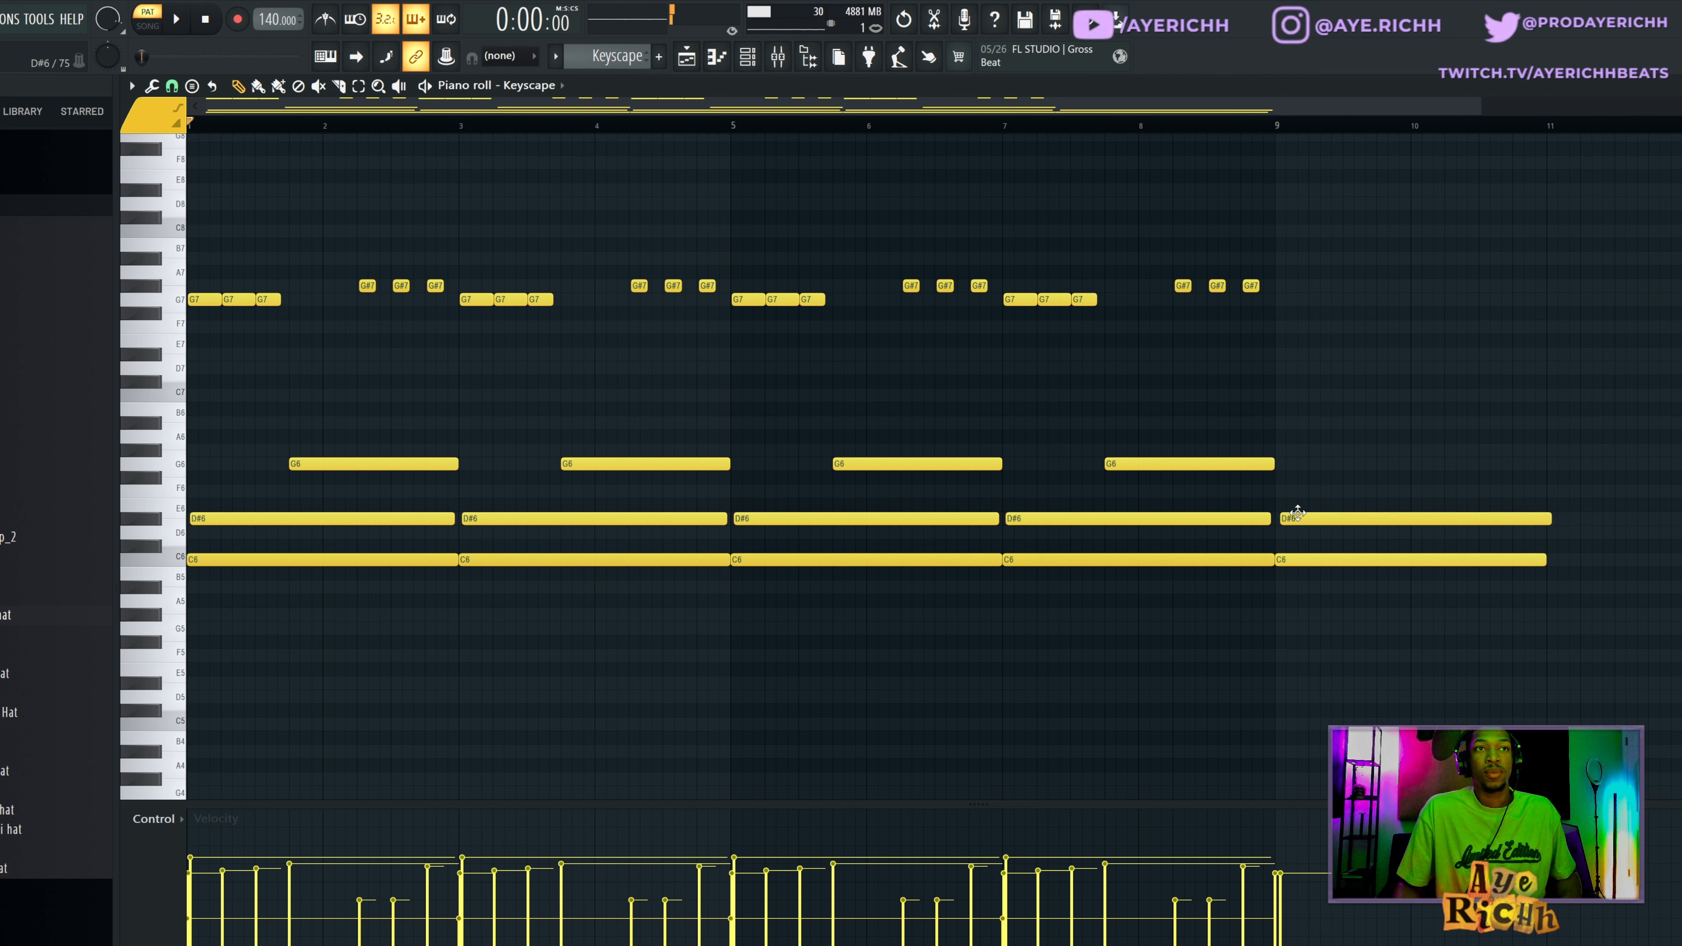
pyautogui.click(1280, 465)
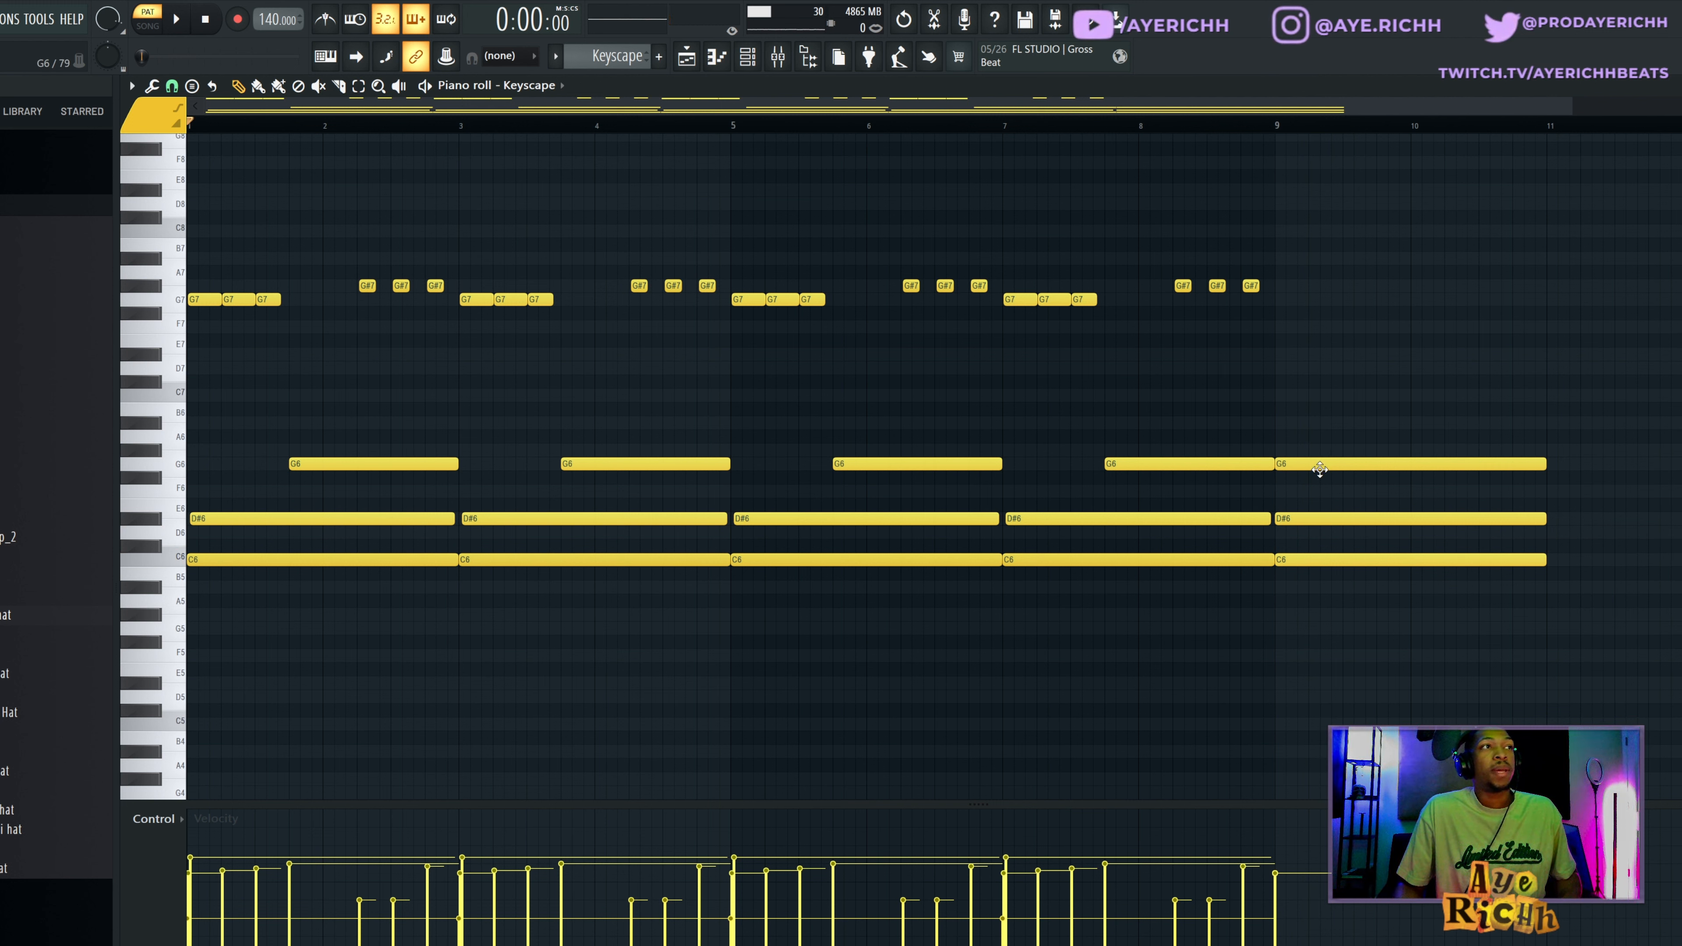
pyautogui.moveTo(1320, 469); pyautogui.dragTo(1419, 469)
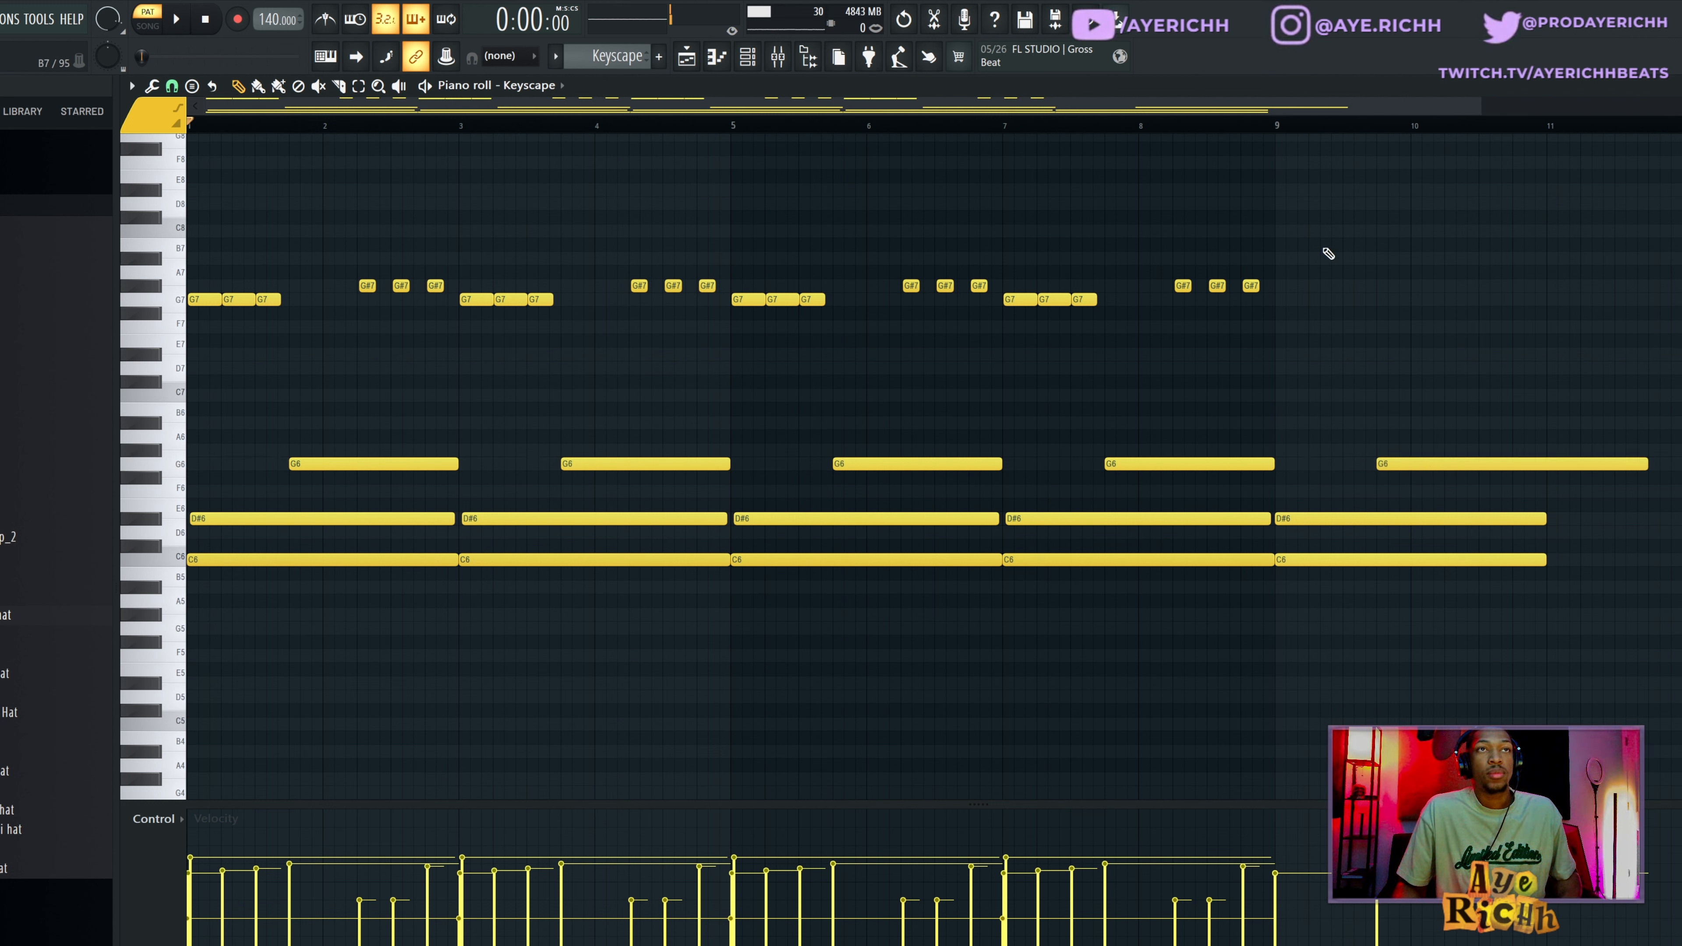
# Play the new chord from bar 9 and shorten its G6 note to end at bar 11.
pyautogui.click(1279, 127)
pyautogui.press('space')
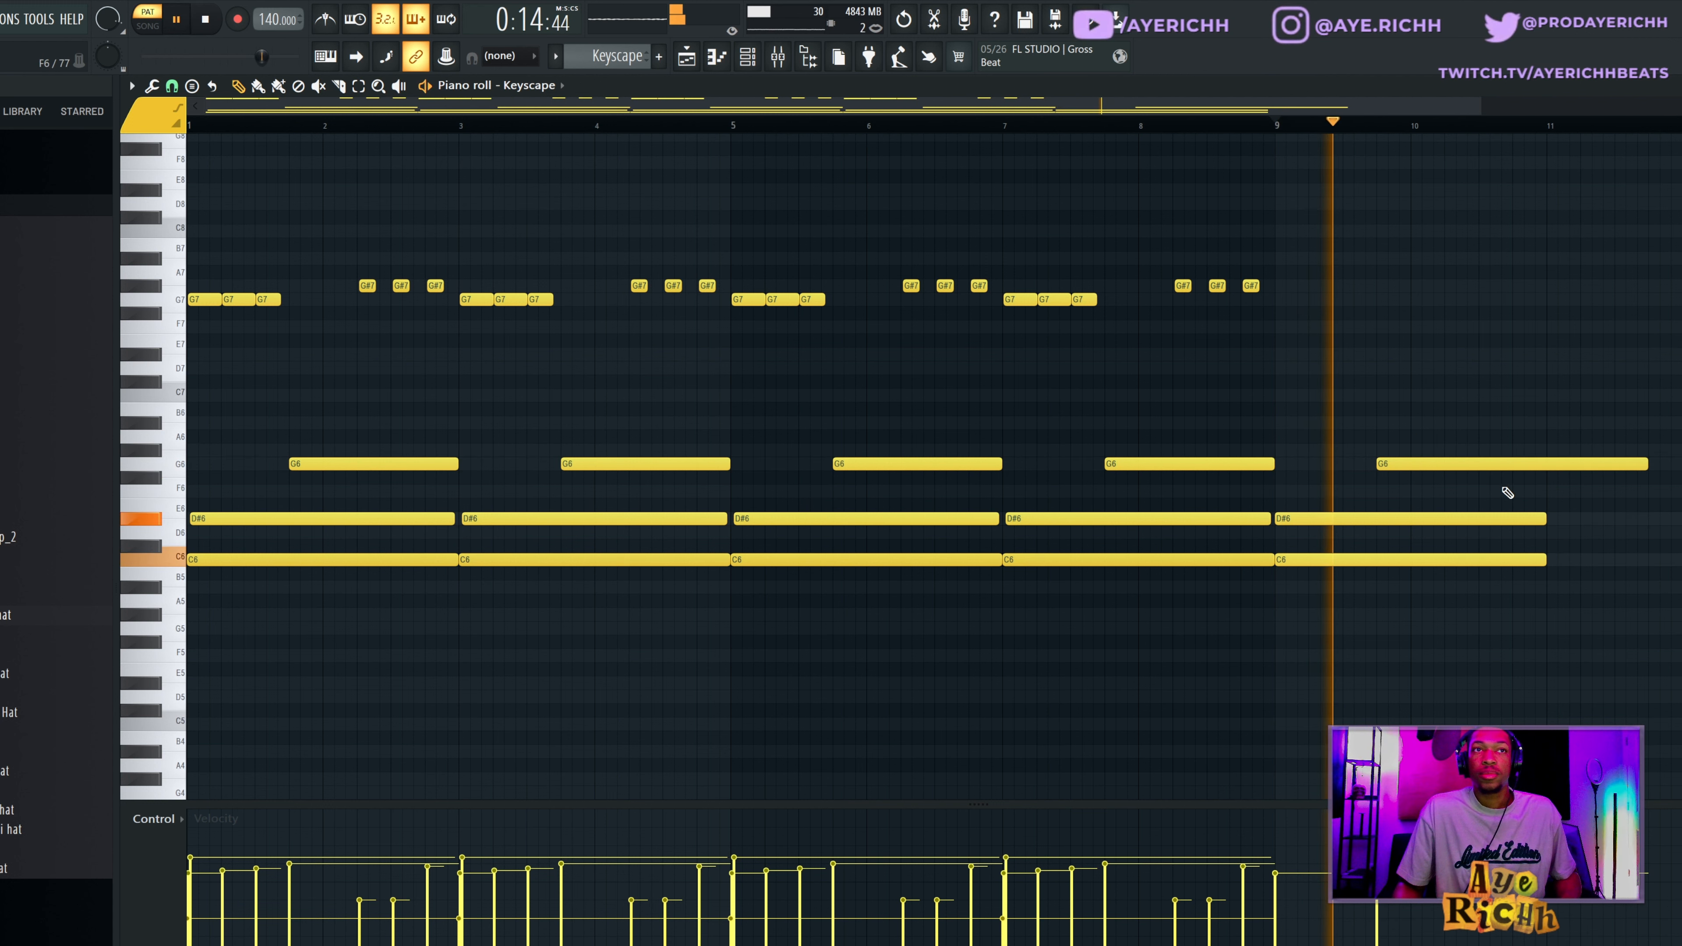
pyautogui.press('space')
pyautogui.moveTo(1638, 457); pyautogui.dragTo(1545, 475)
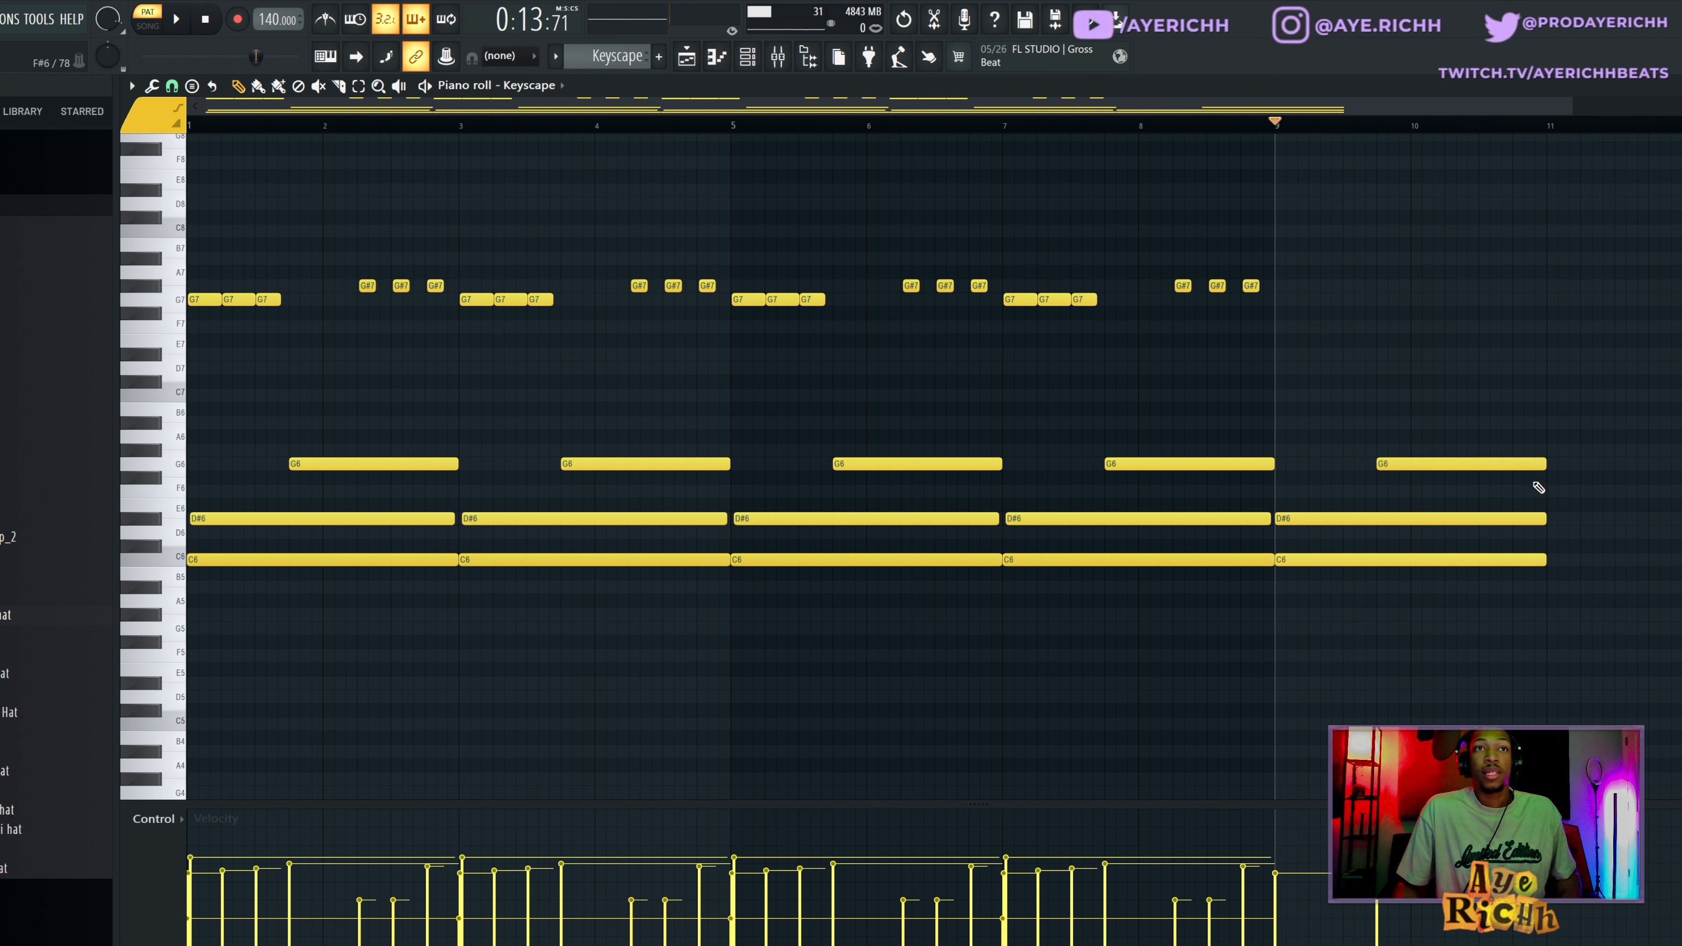
# Preview the bar 9 C6 and D#6 notes strummed with a higher start time strength, discard the strum and delete the example chord.
pyautogui.moveTo(1352, 487); pyautogui.dragTo(1369, 573)
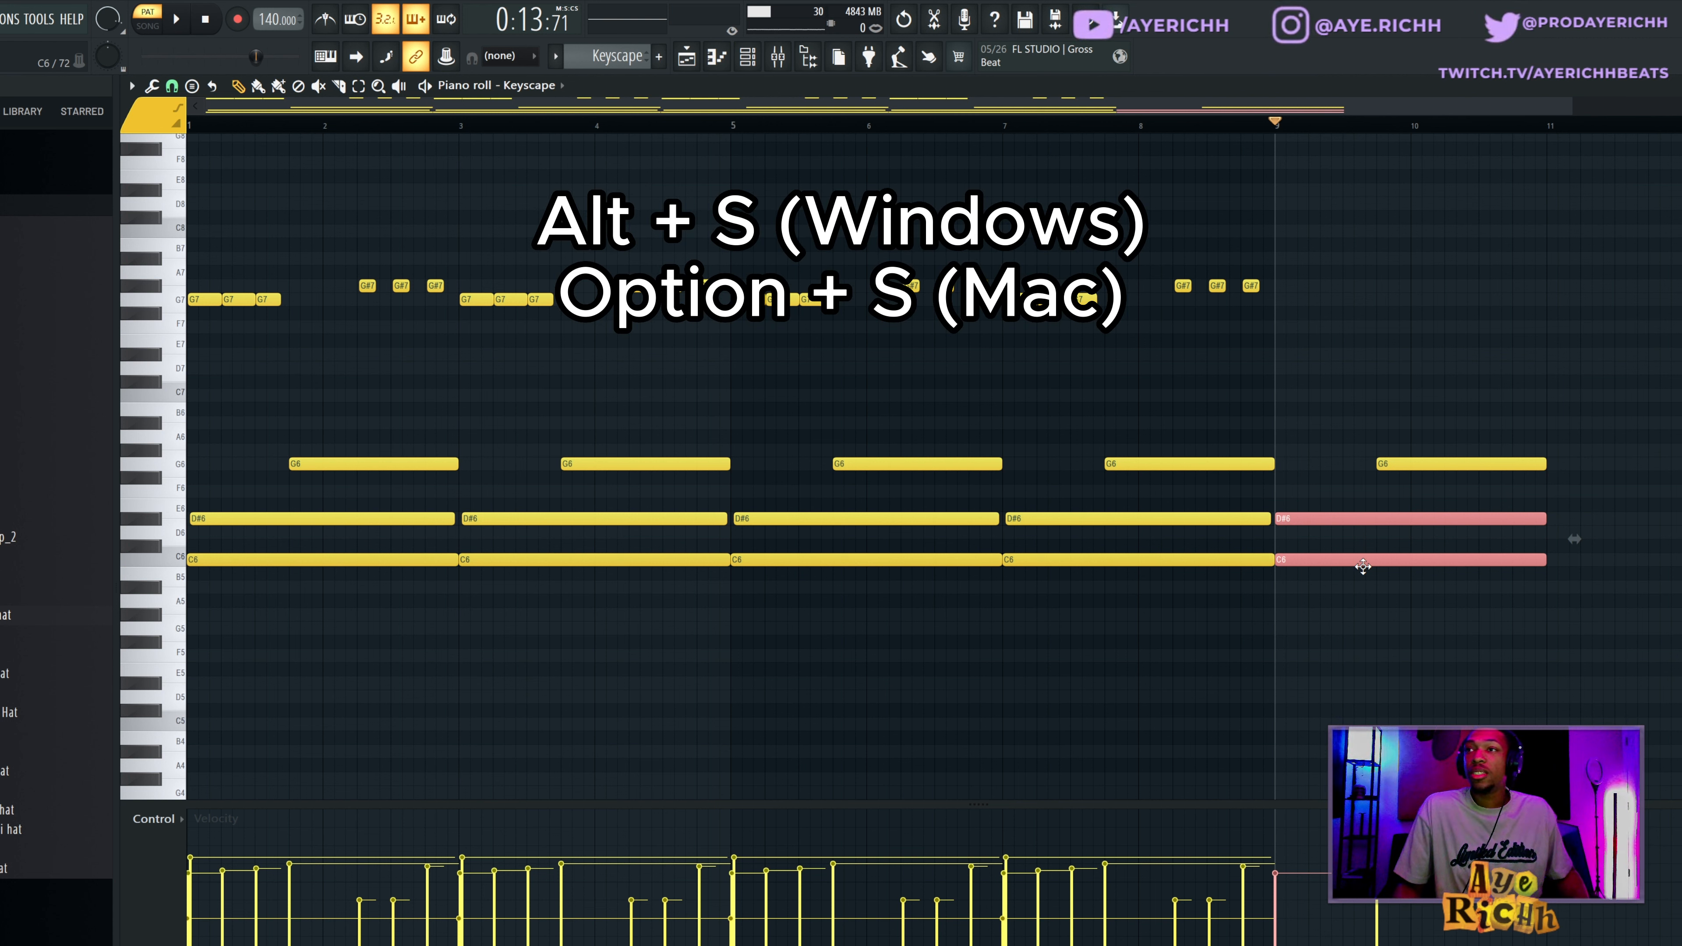
pyautogui.hotkey('alt', 's')
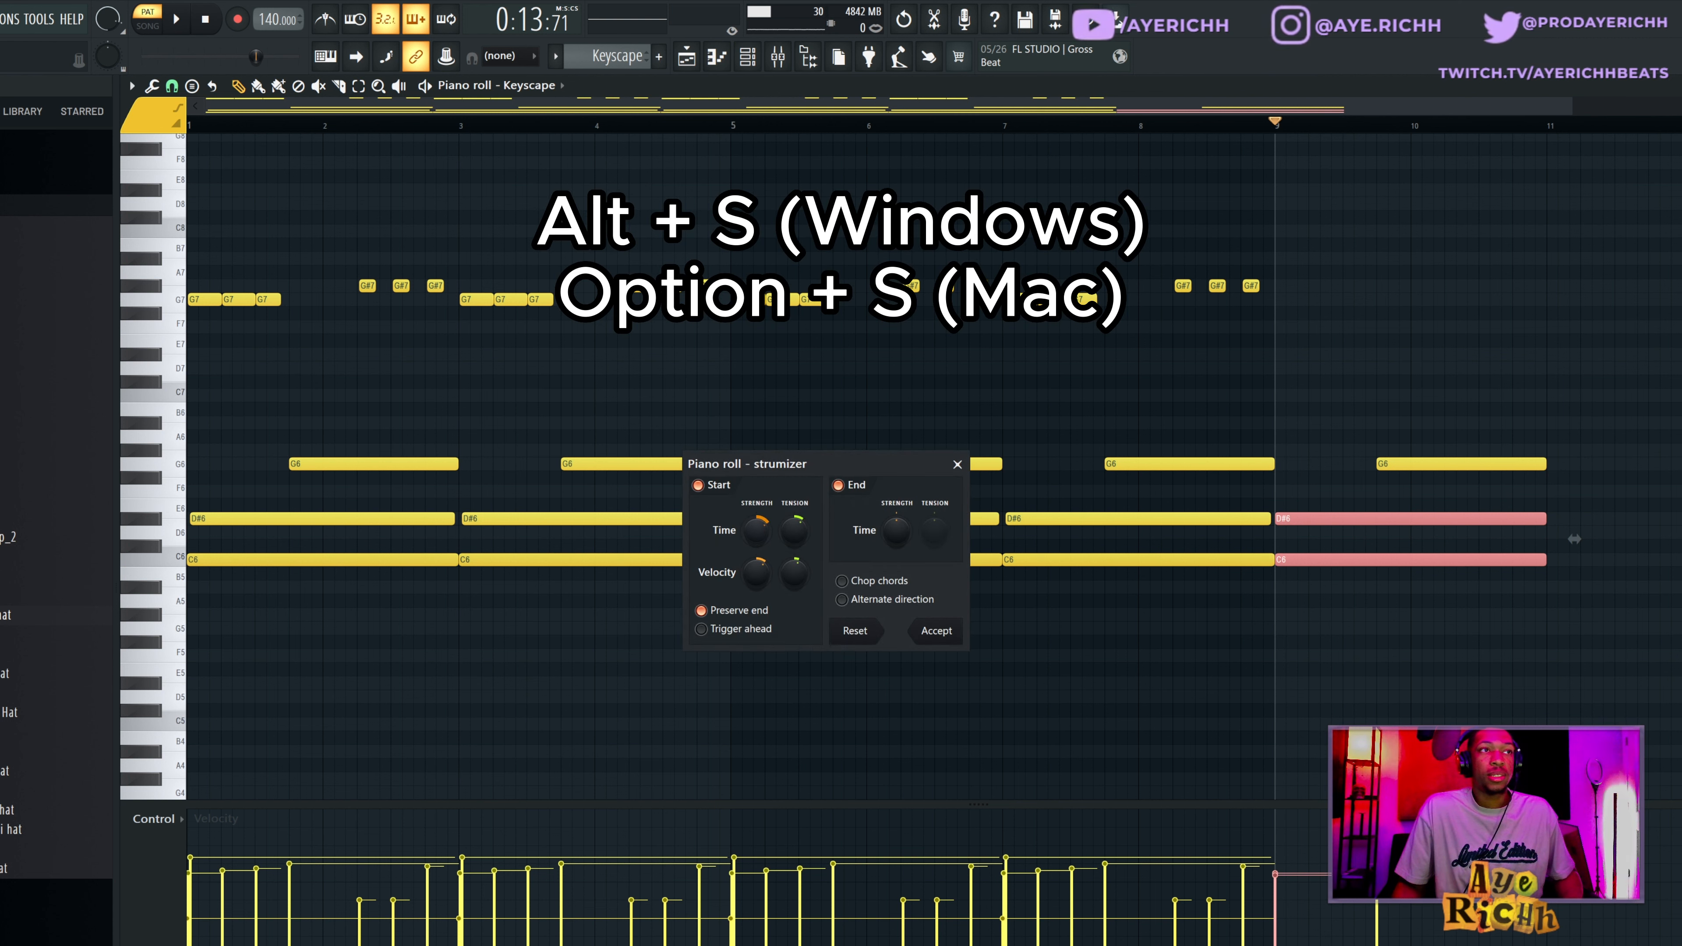
pyautogui.moveTo(756, 531); pyautogui.dragTo(756, 496)
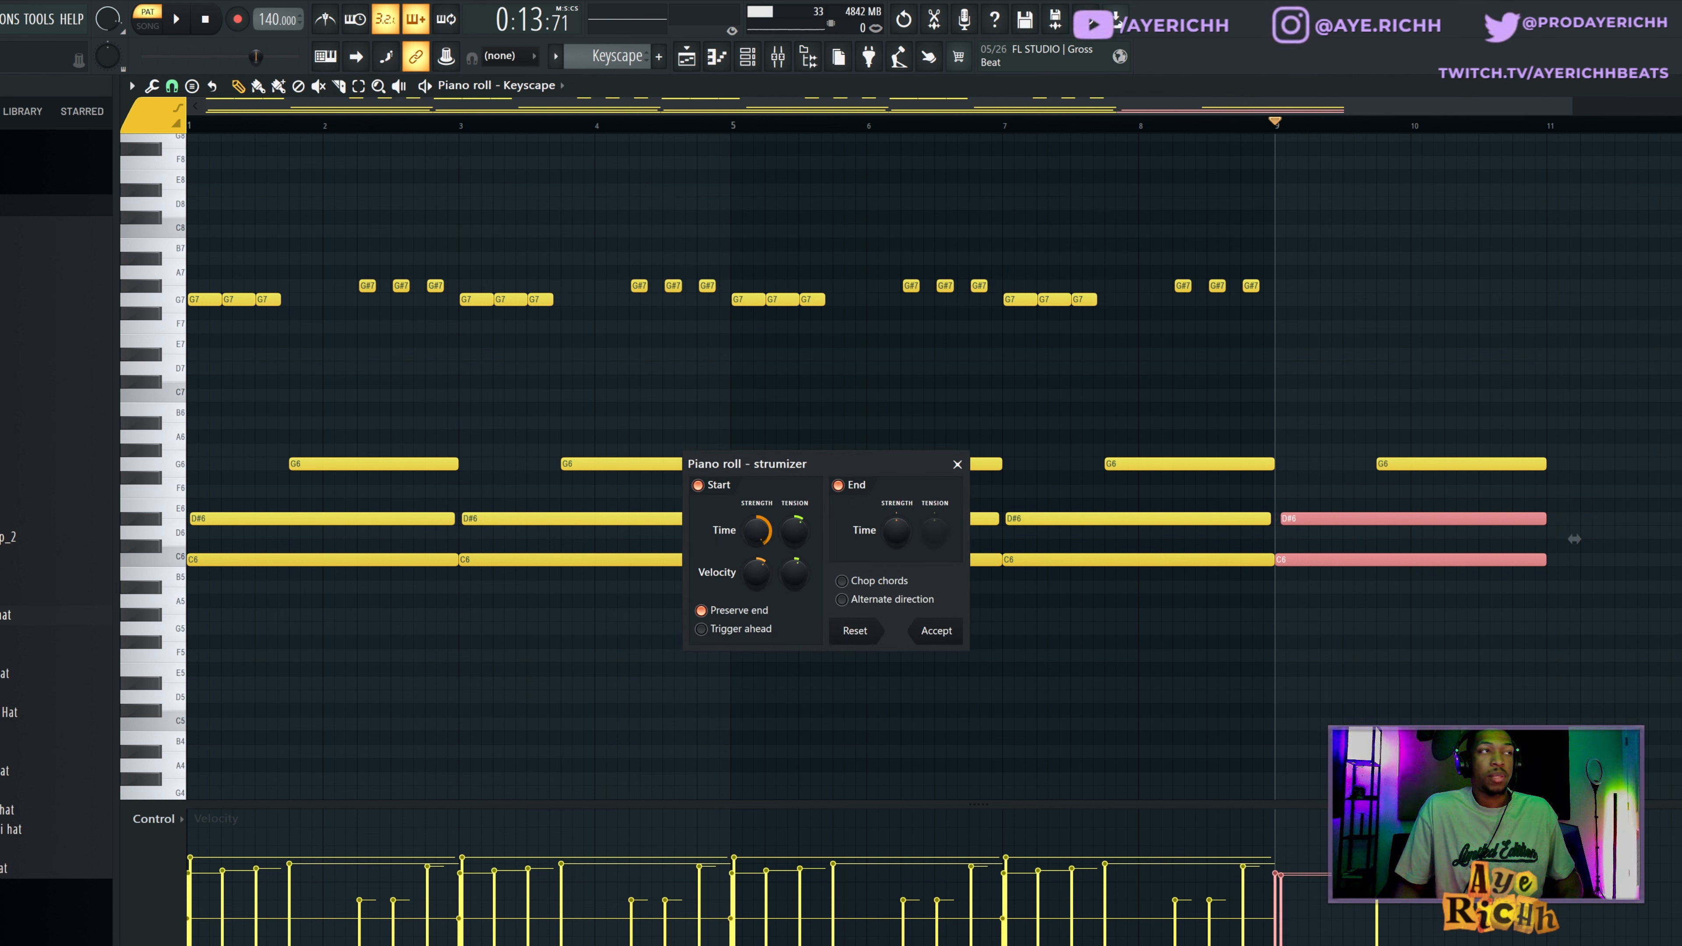
pyautogui.press('space')
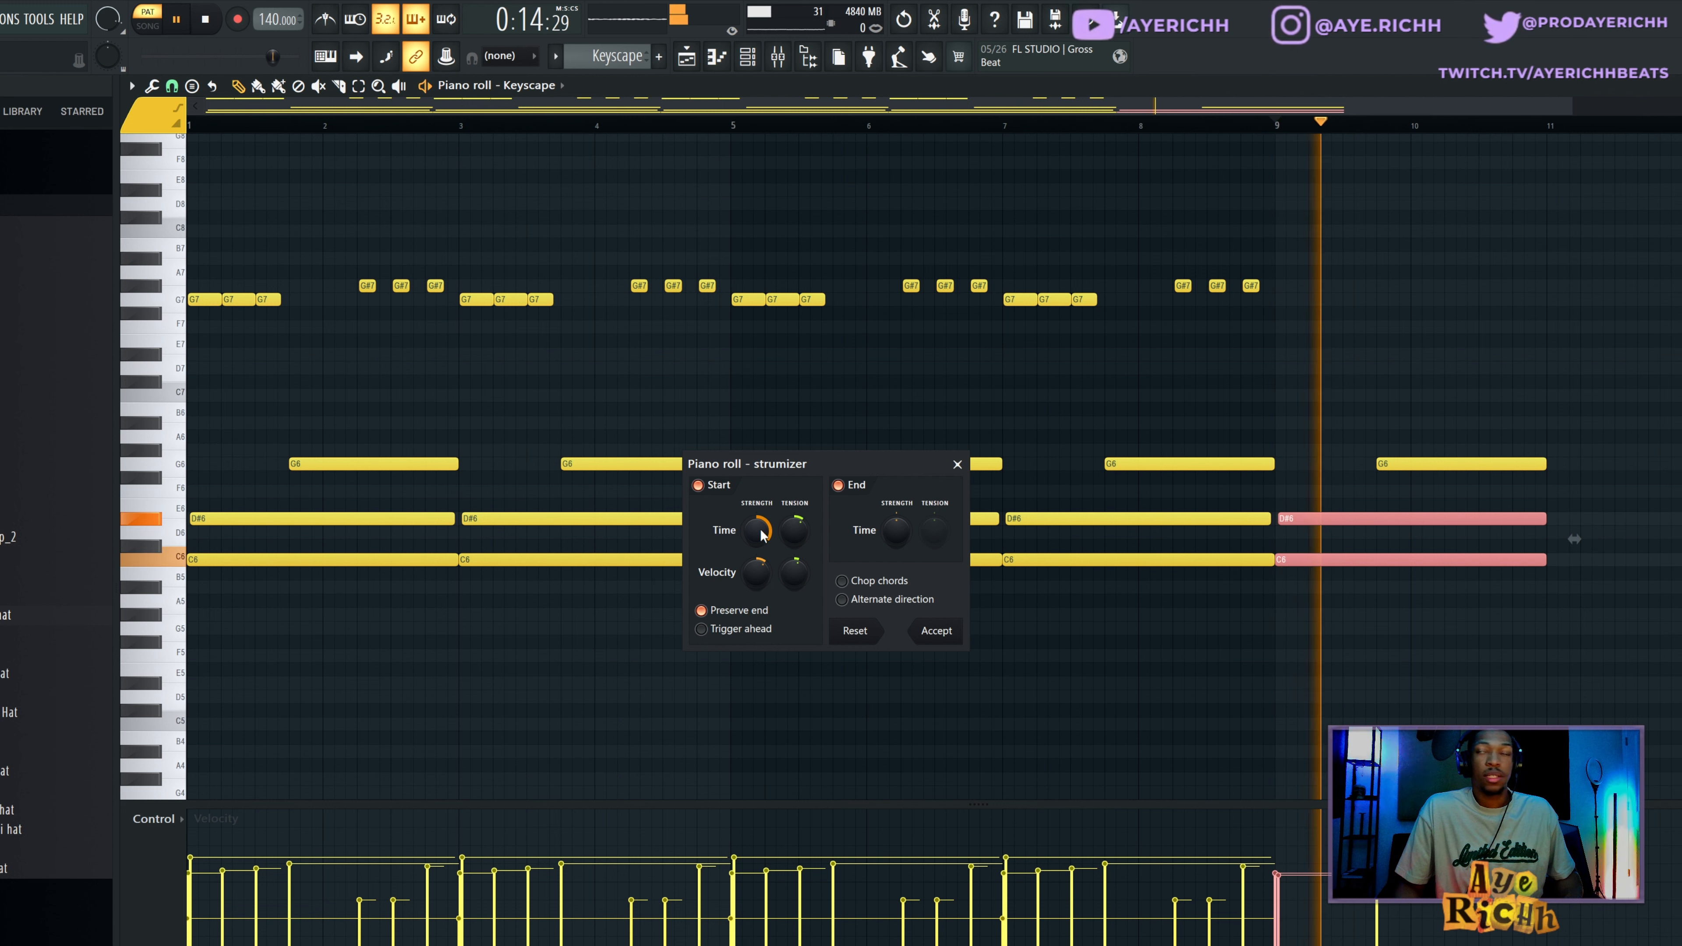
pyautogui.press('space')
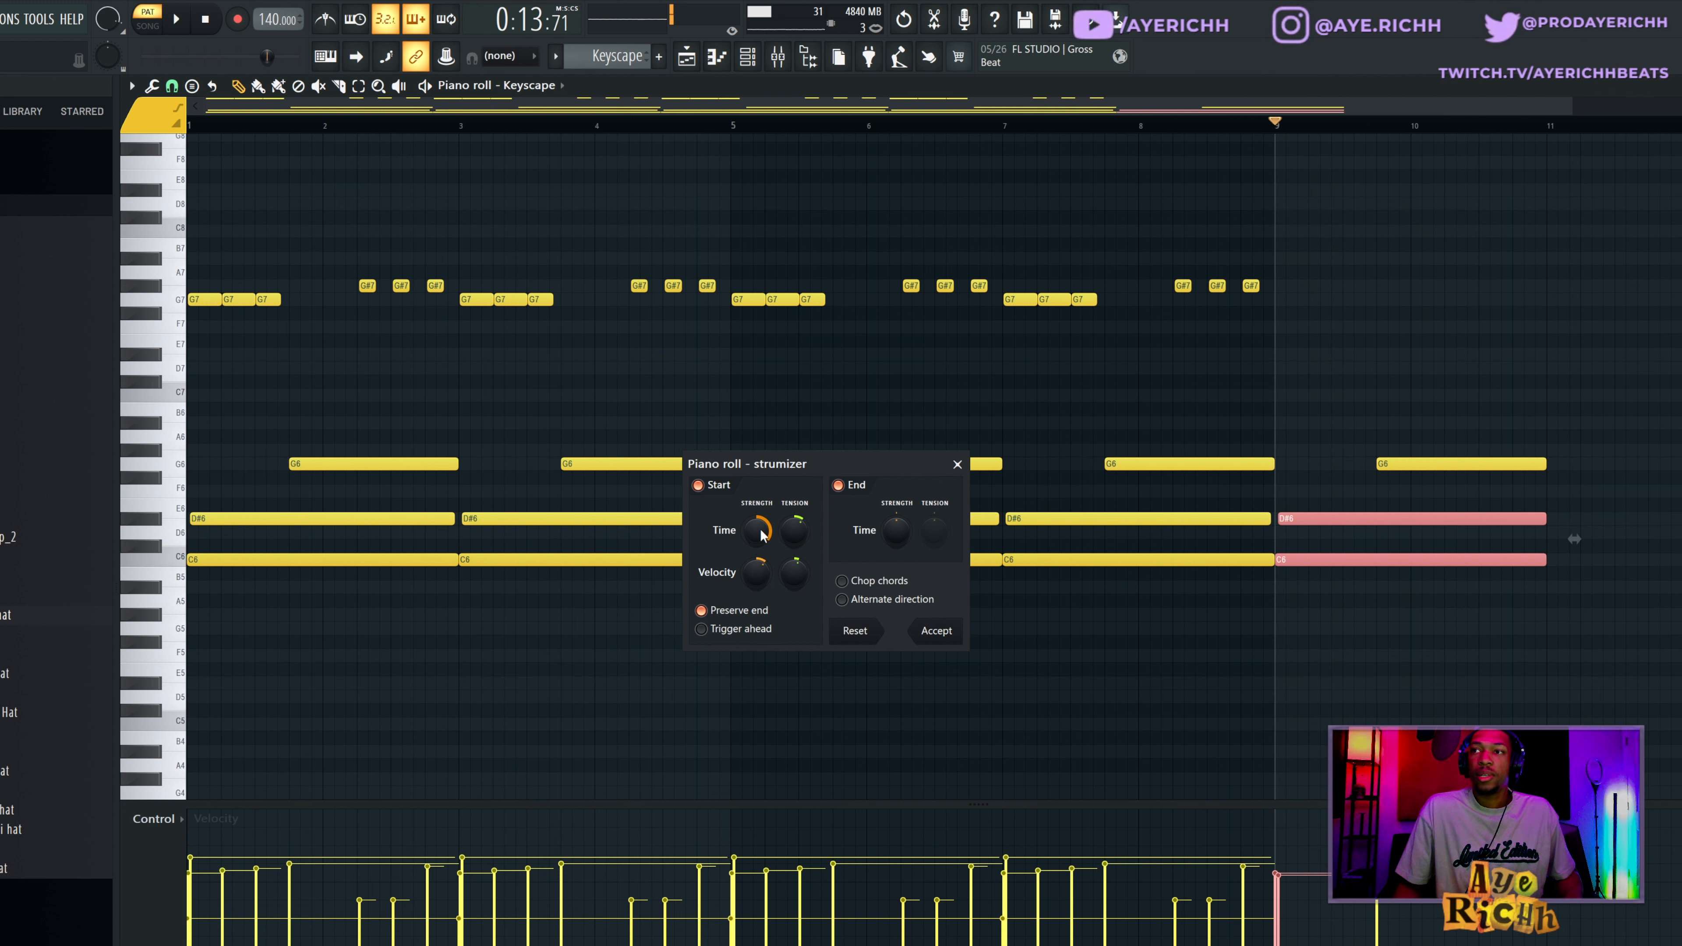
pyautogui.click(957, 463)
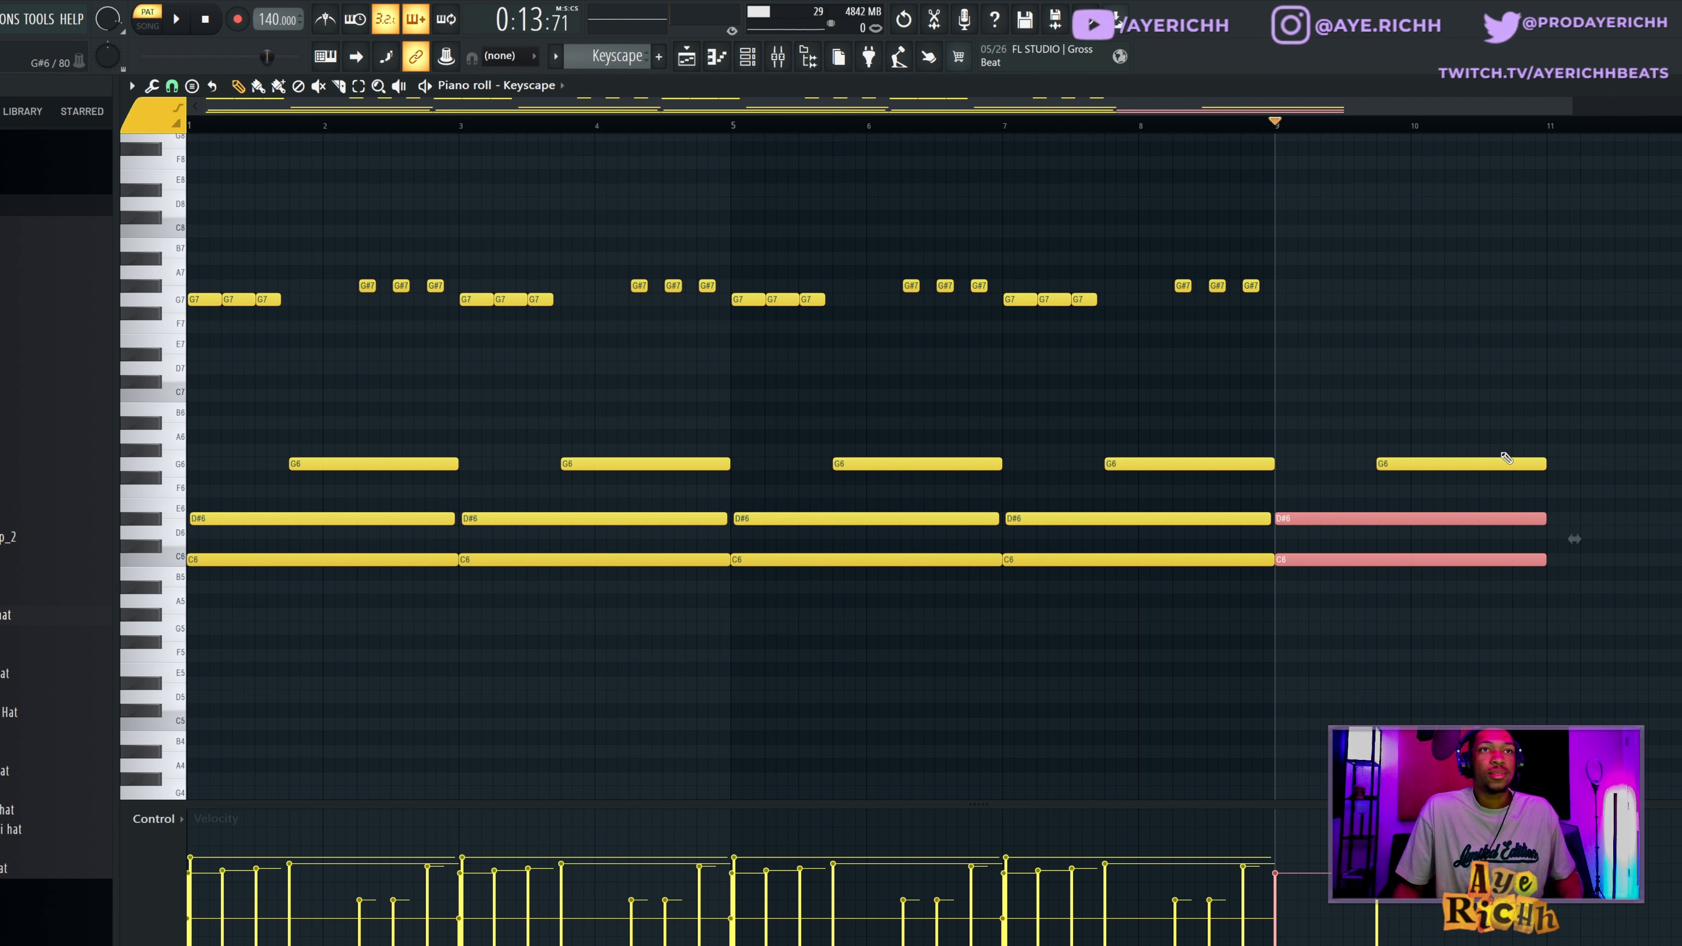
pyautogui.press('Delete')
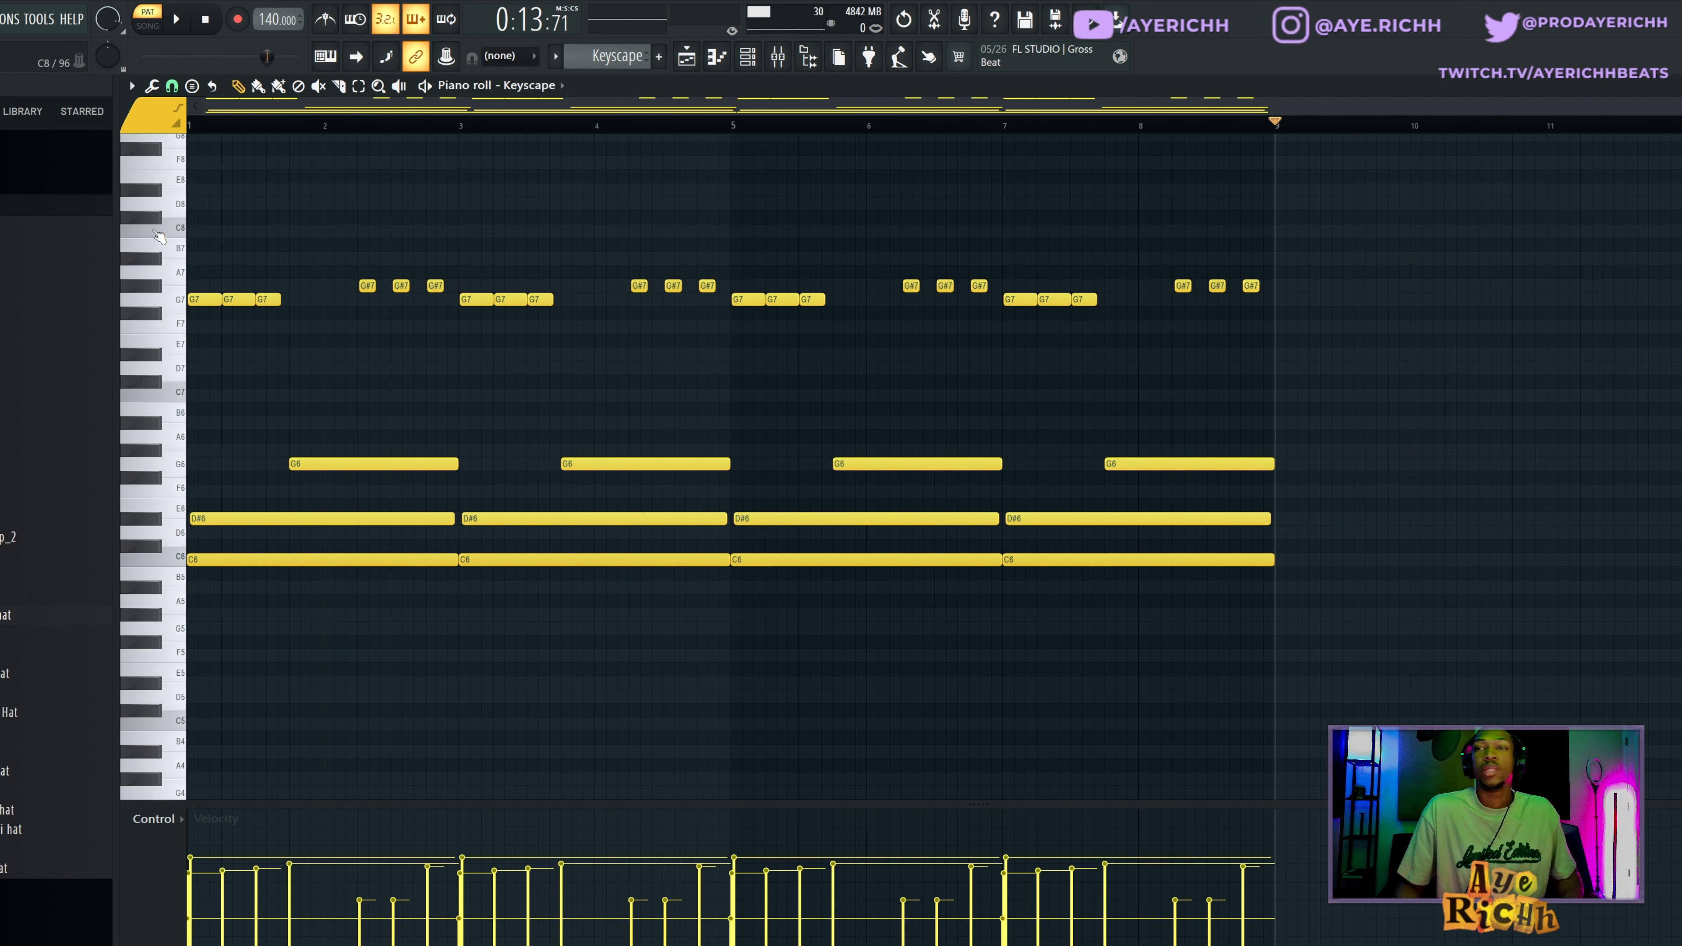
# Highlight the G7 and G#7 melody notes at the start of the Keyscape pattern and play the pattern.
pyautogui.moveTo(214, 265); pyautogui.dragTo(319, 346)
pyautogui.moveTo(334, 239); pyautogui.dragTo(549, 304)
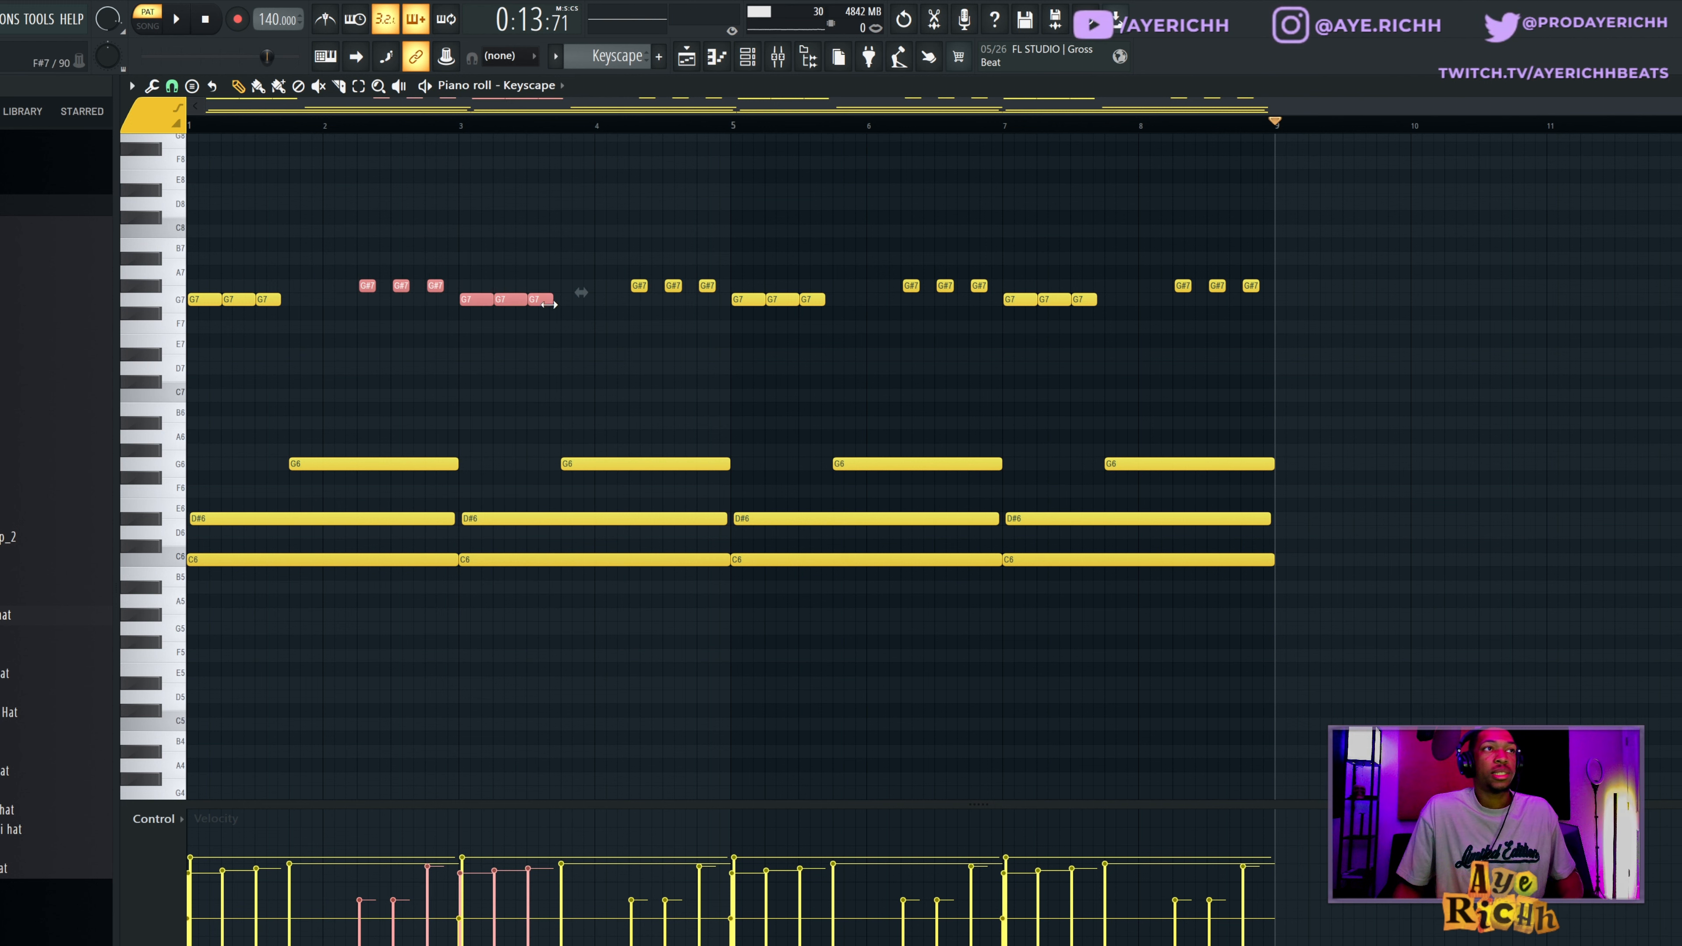
pyautogui.hotkey('ctrl', 'd')
pyautogui.press('F9')
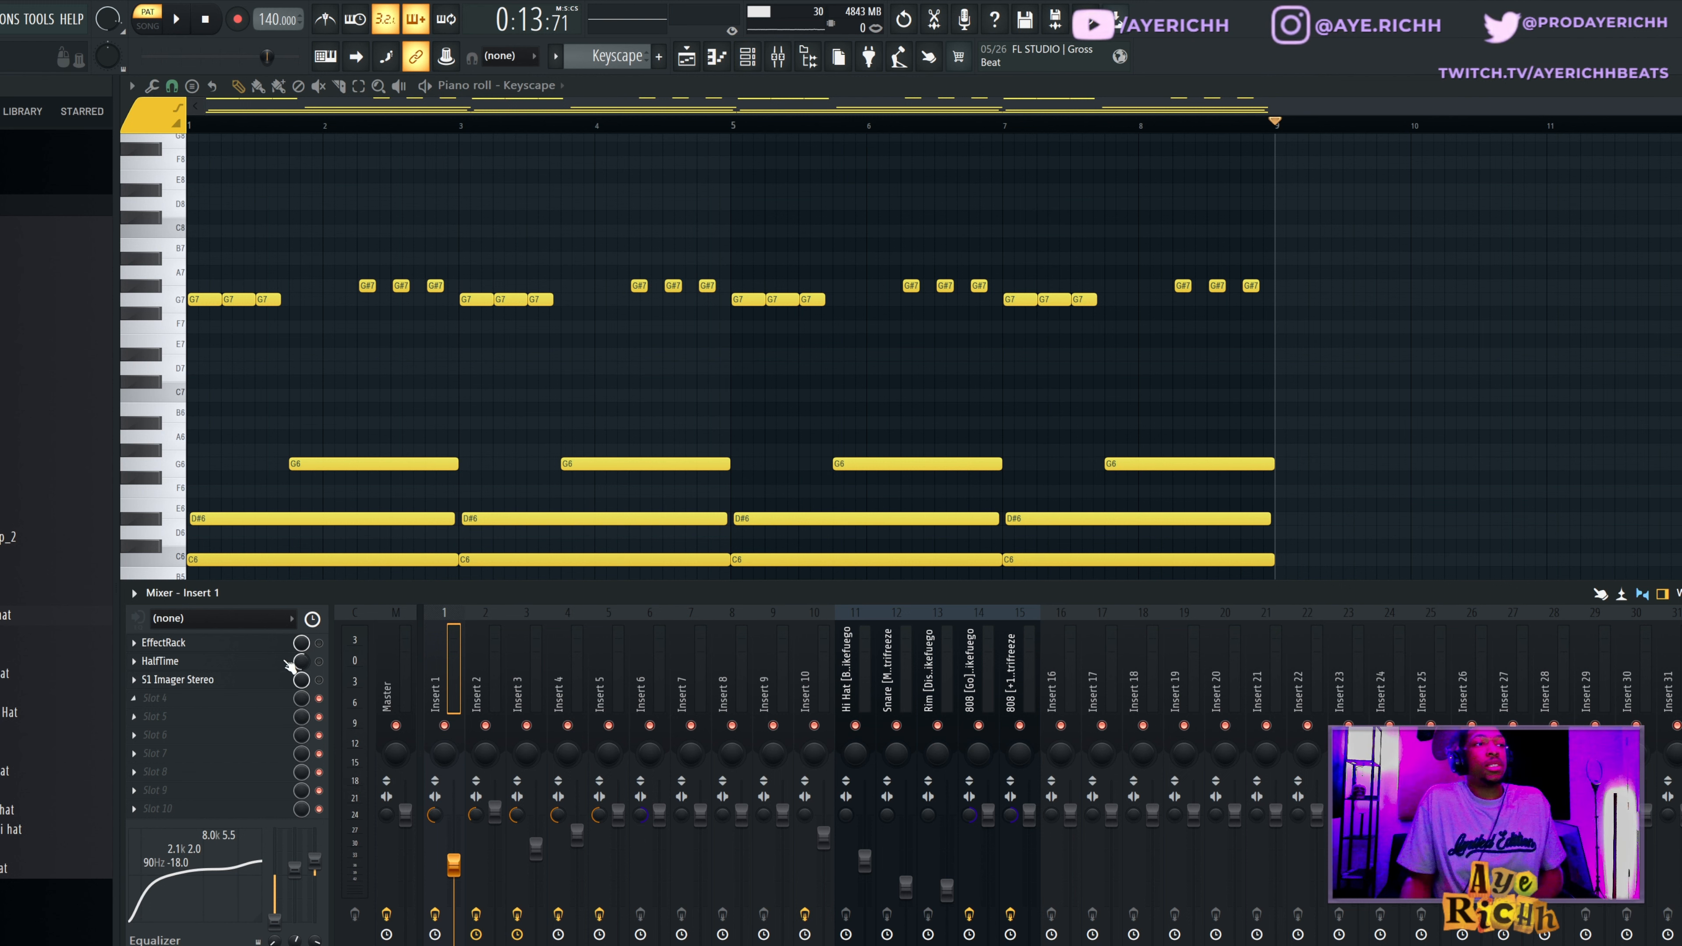
pyautogui.press('F9')
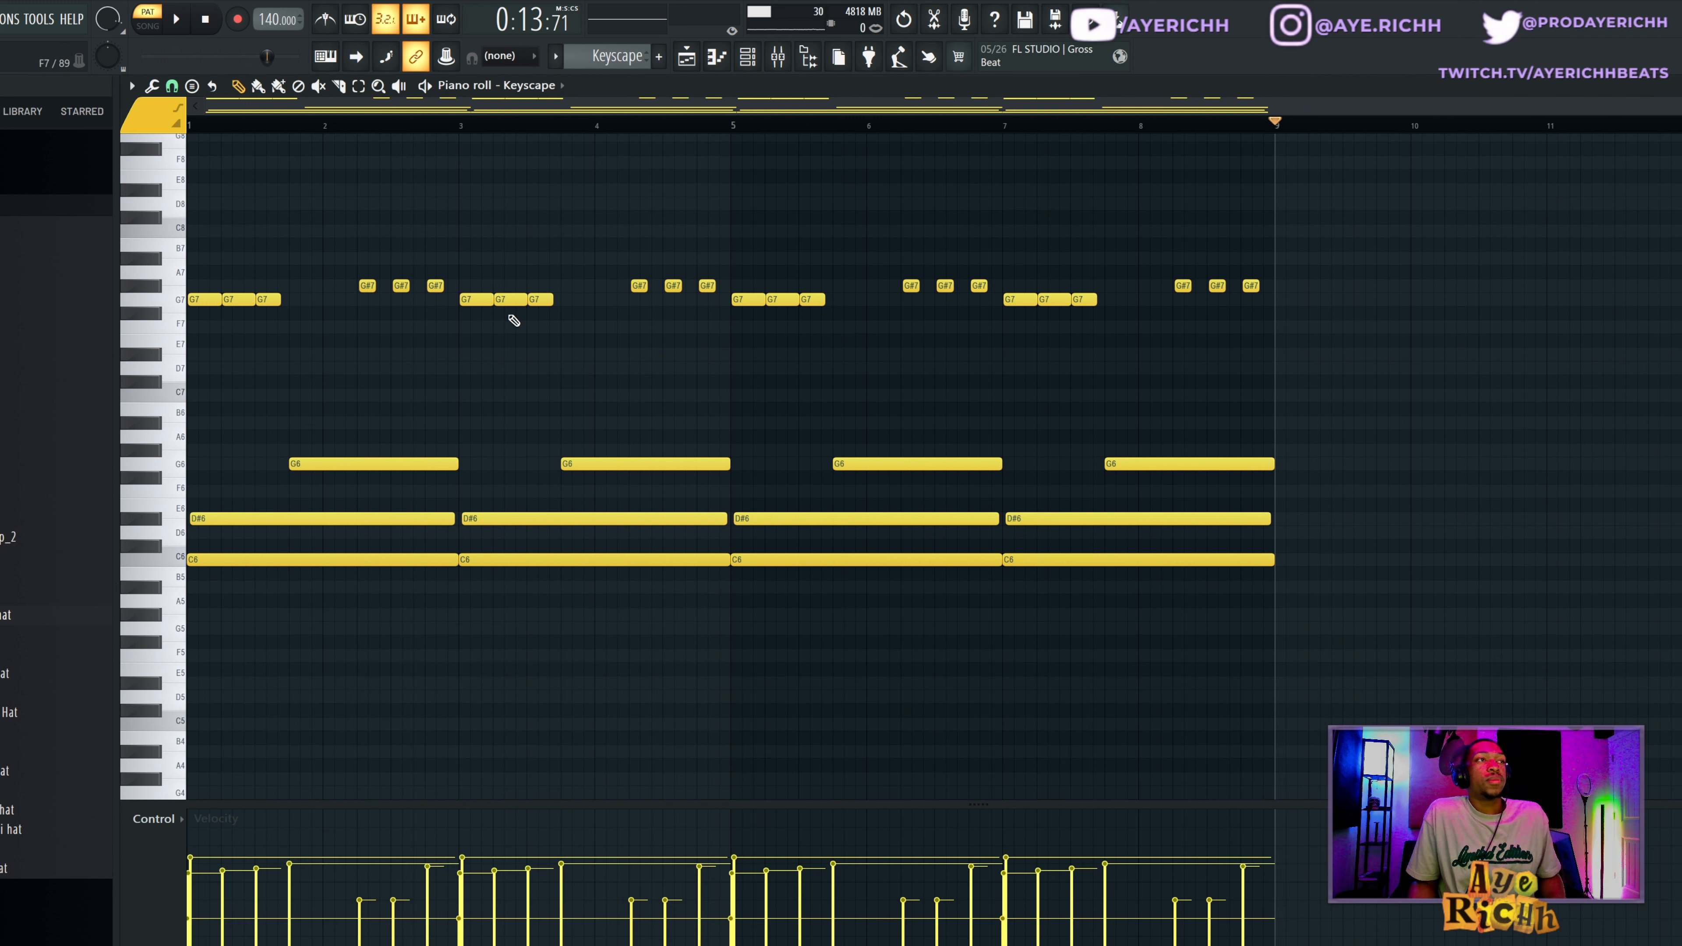
pyautogui.press('space')
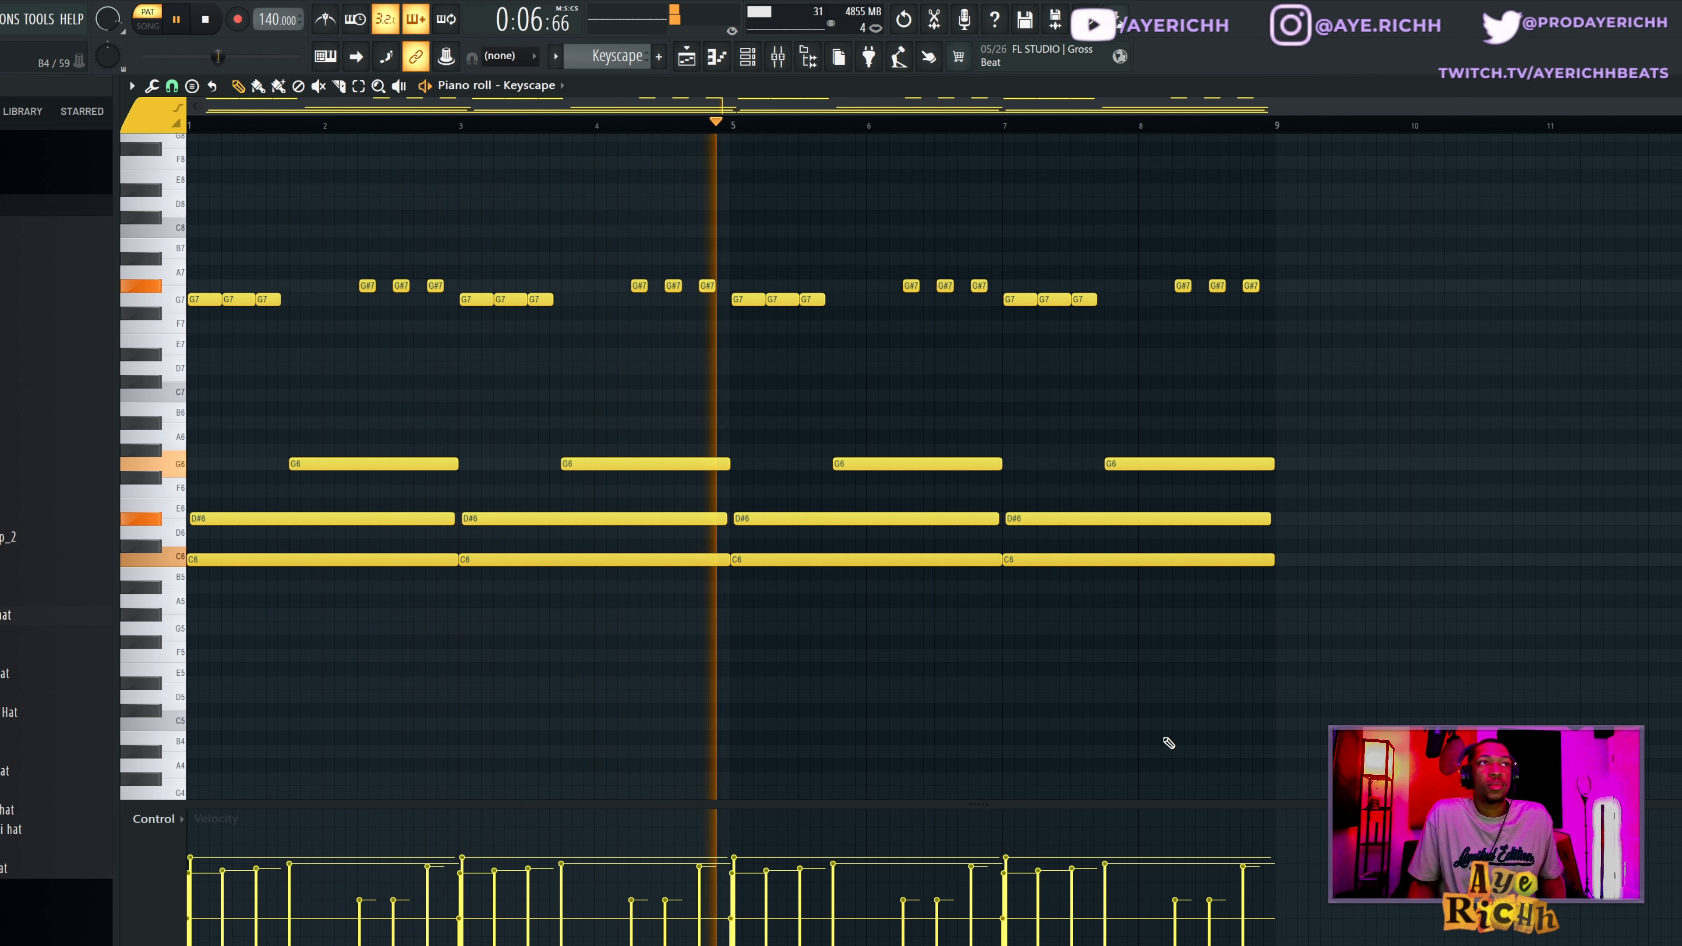
pyautogui.press('space')
# Examine the settings of the EffectRack, HalfTime and S1 Imager Stereo effects on mixer Insert 1.
pyautogui.click(778, 57)
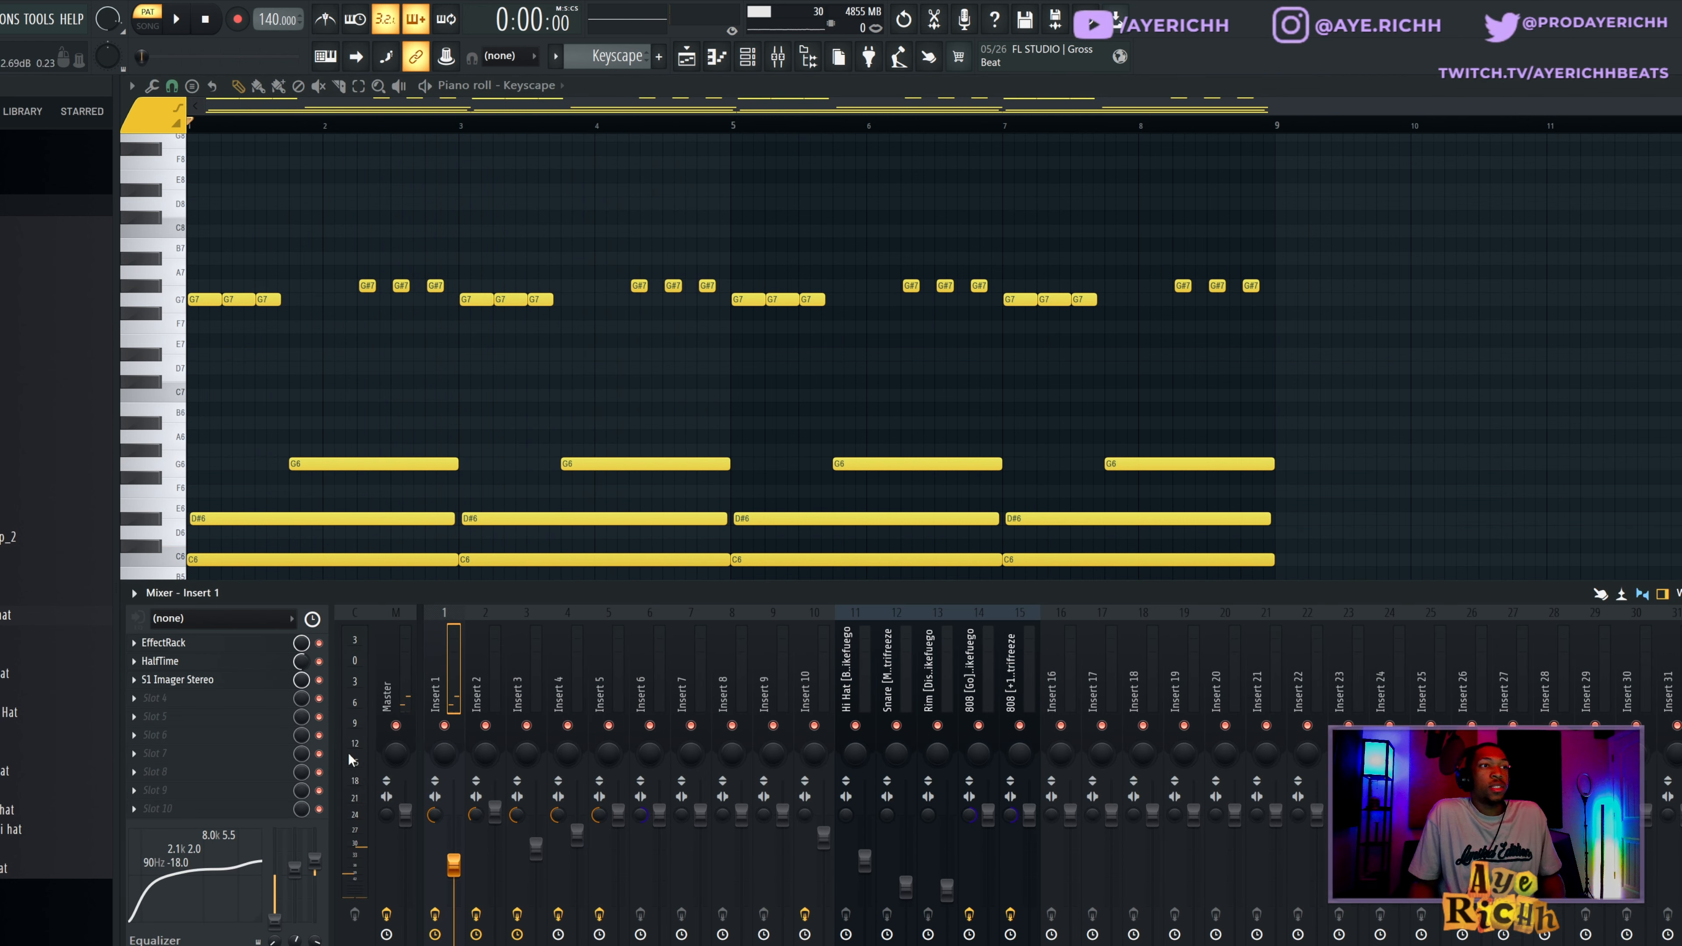
pyautogui.click(209, 645)
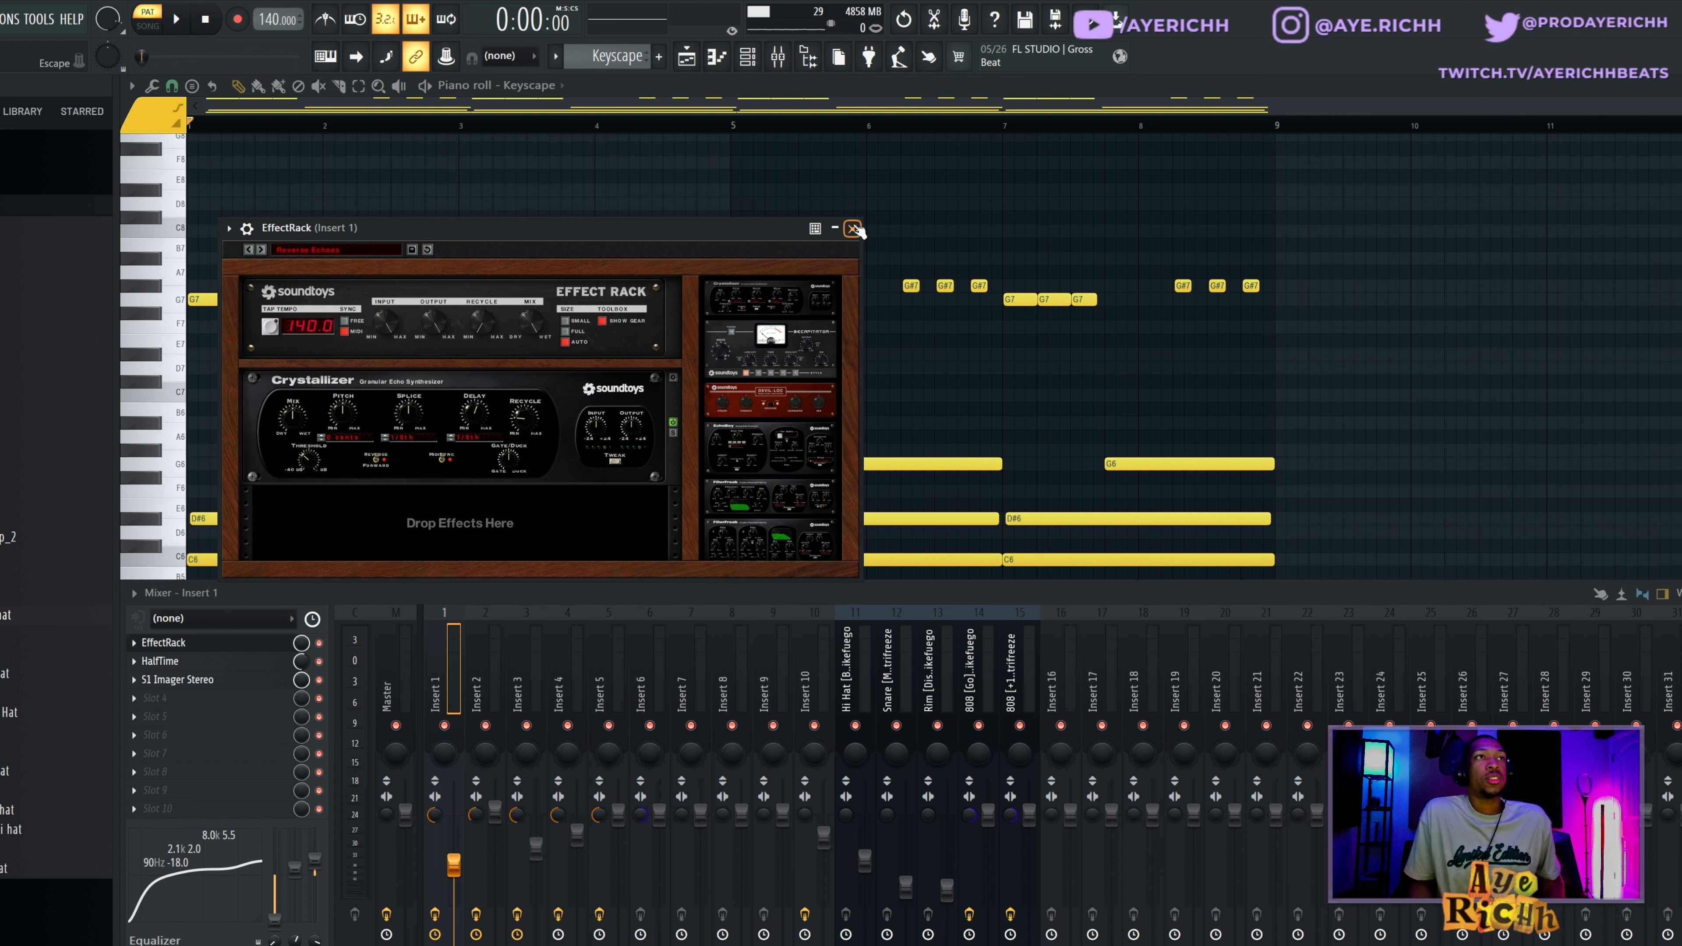
pyautogui.click(853, 228)
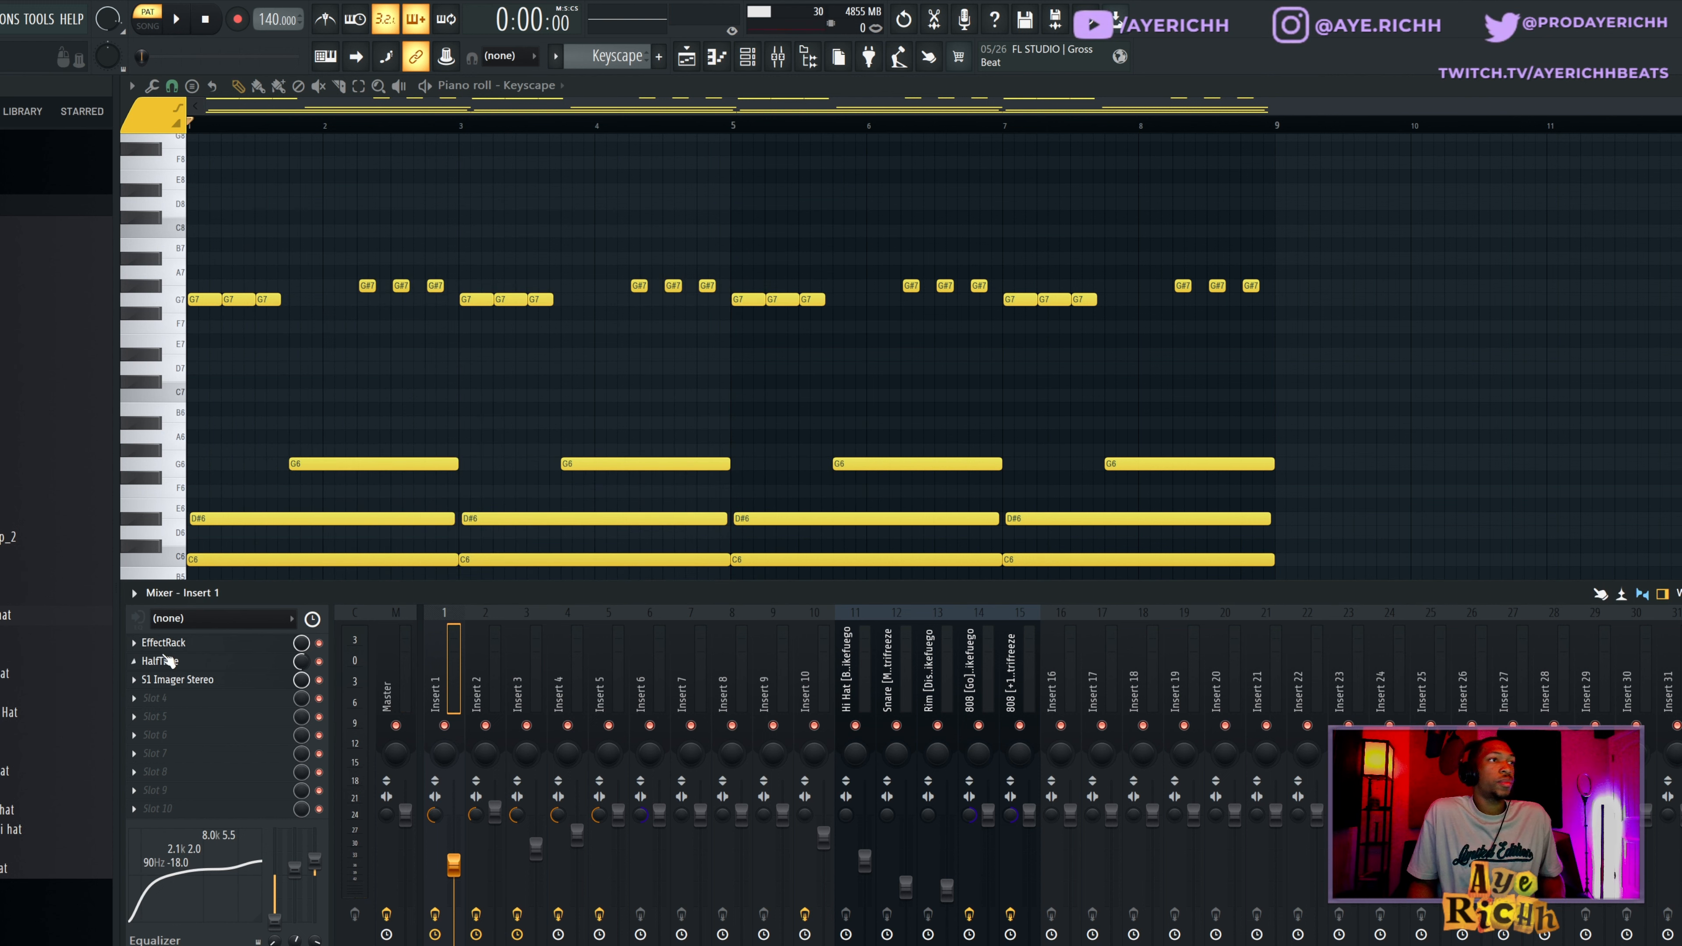
pyautogui.click(201, 666)
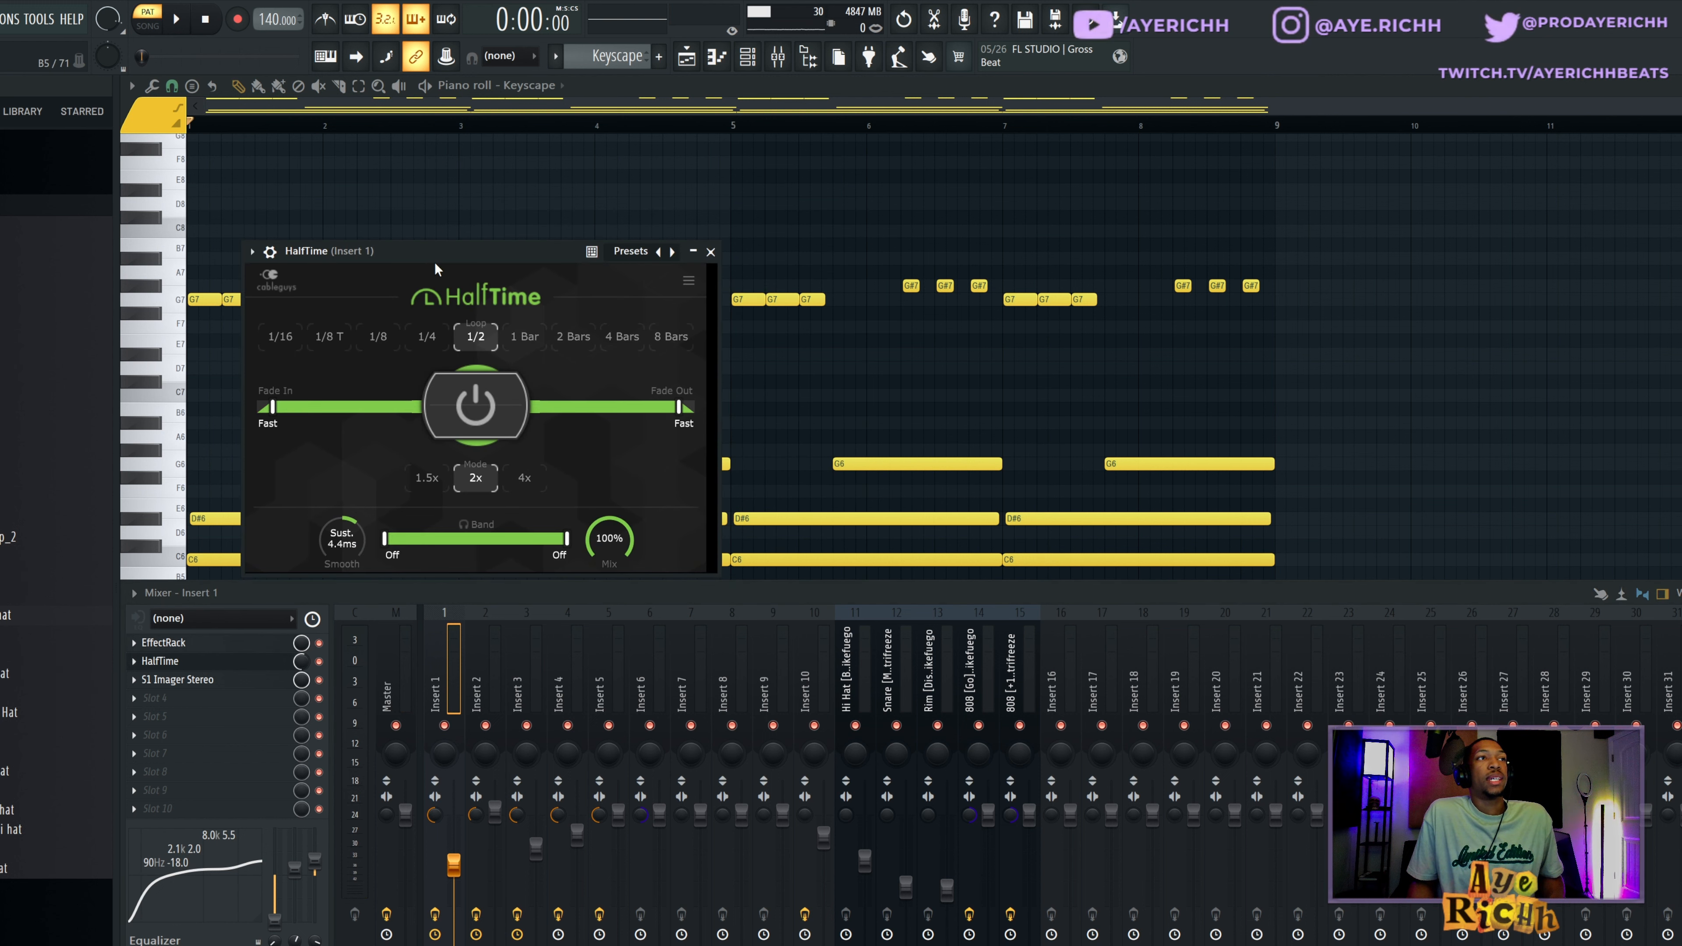
pyautogui.moveTo(460, 302); pyautogui.dragTo(977, 331)
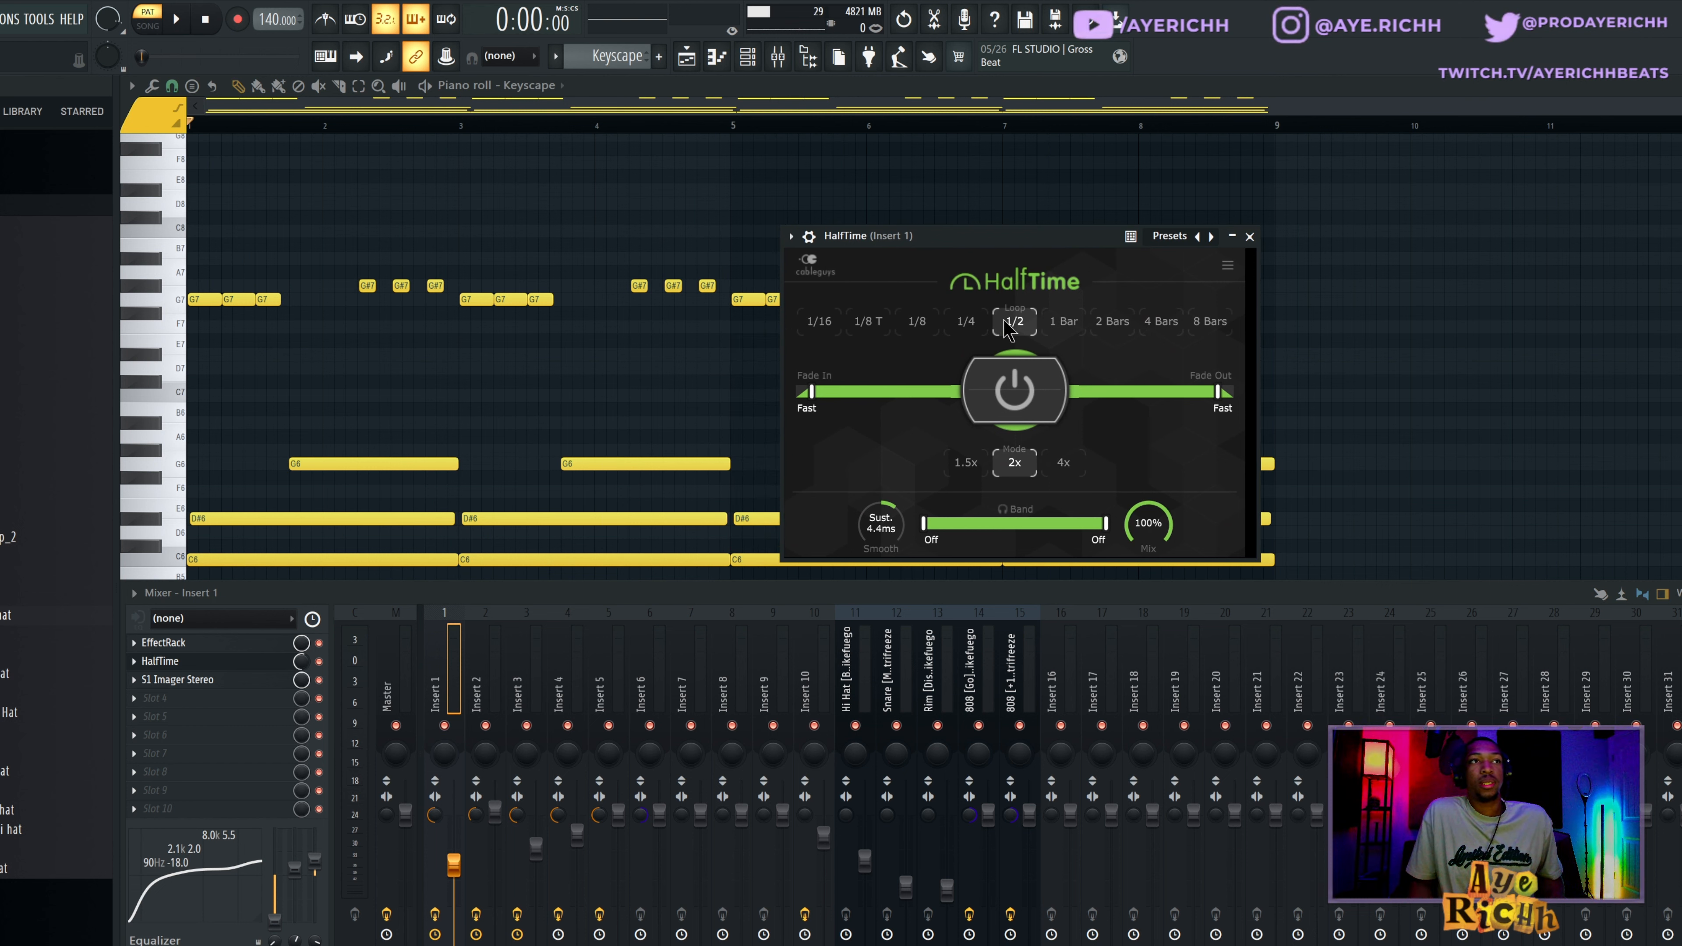
pyautogui.click(1249, 236)
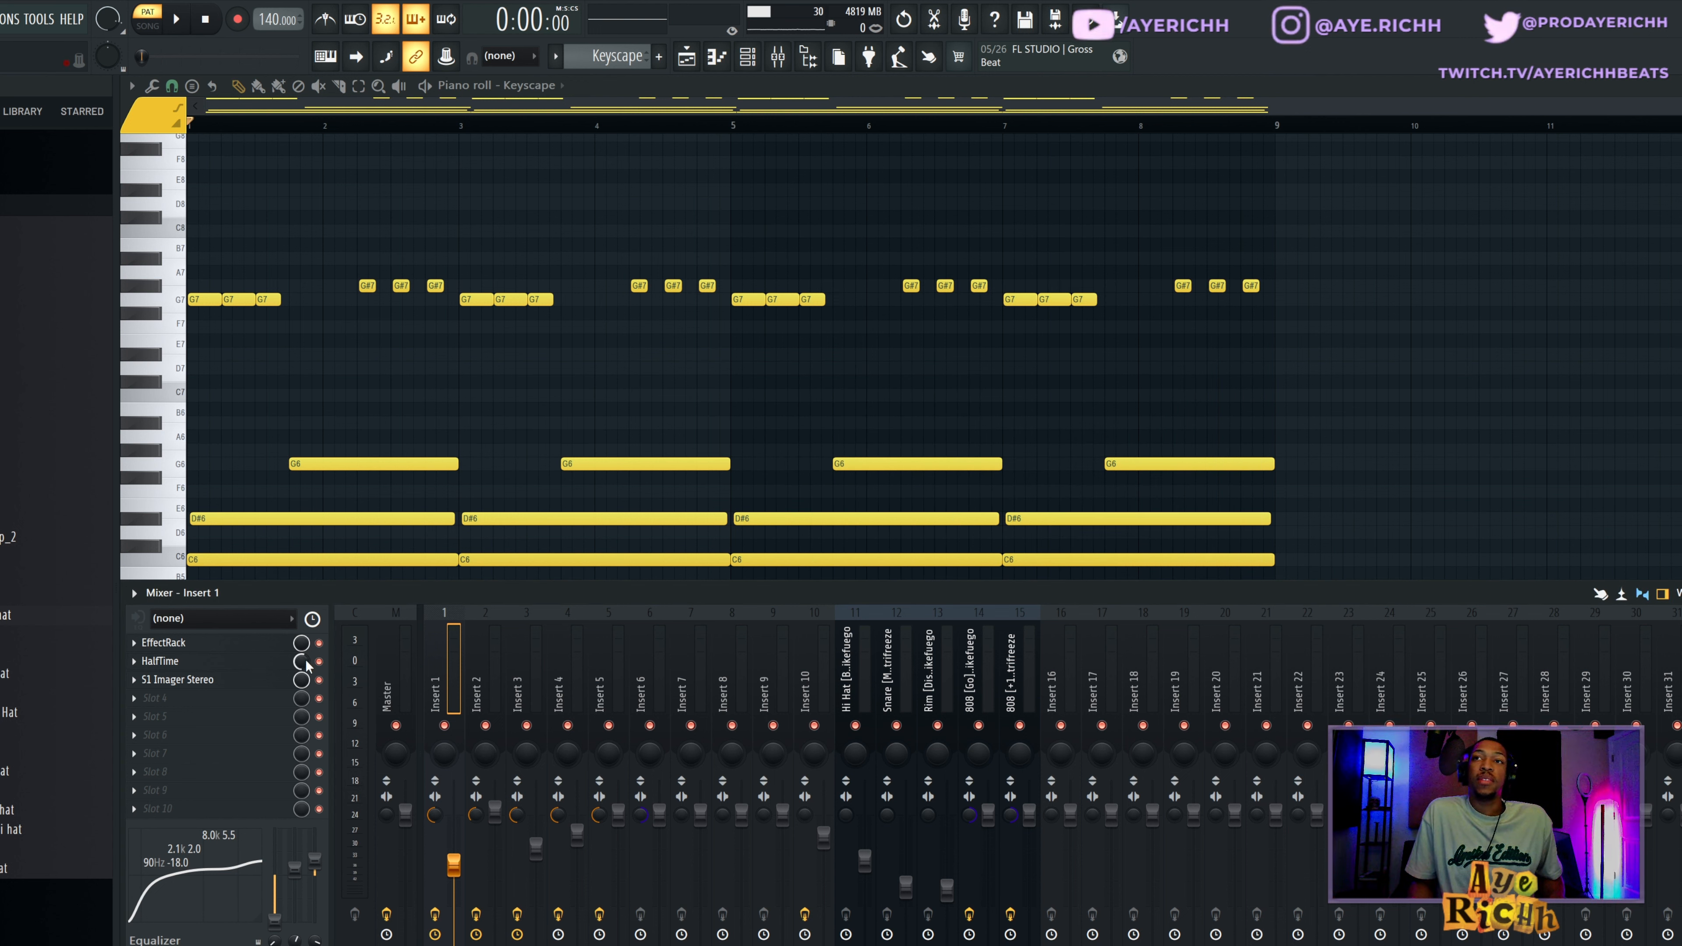
pyautogui.click(195, 680)
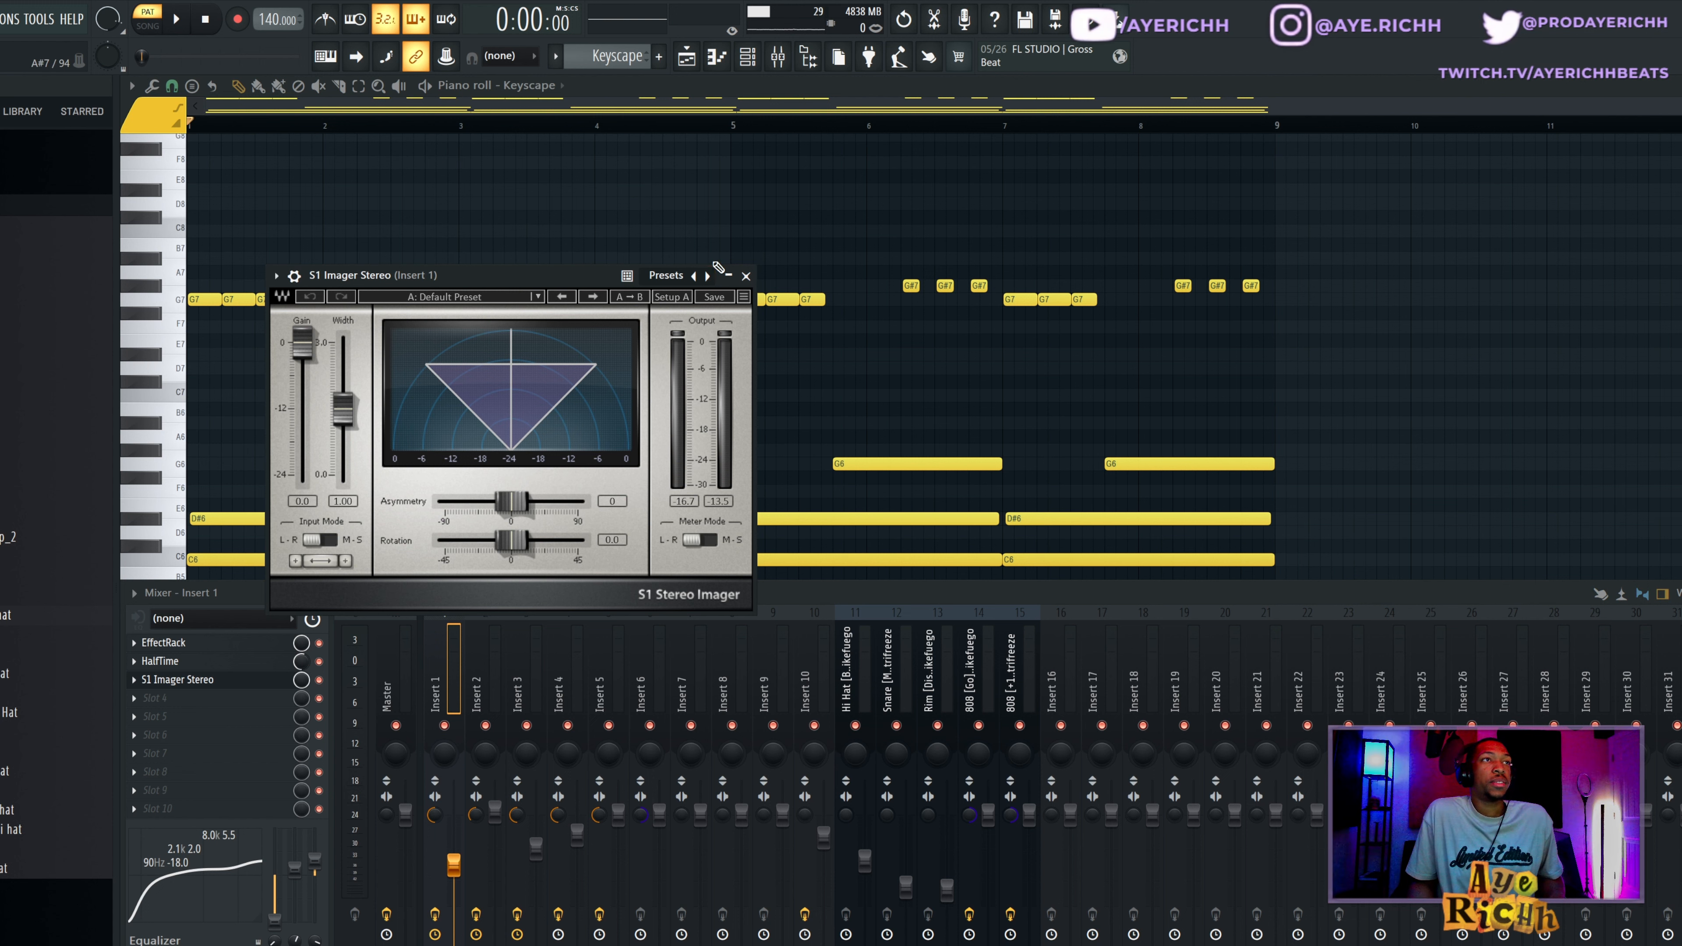
pyautogui.click(747, 276)
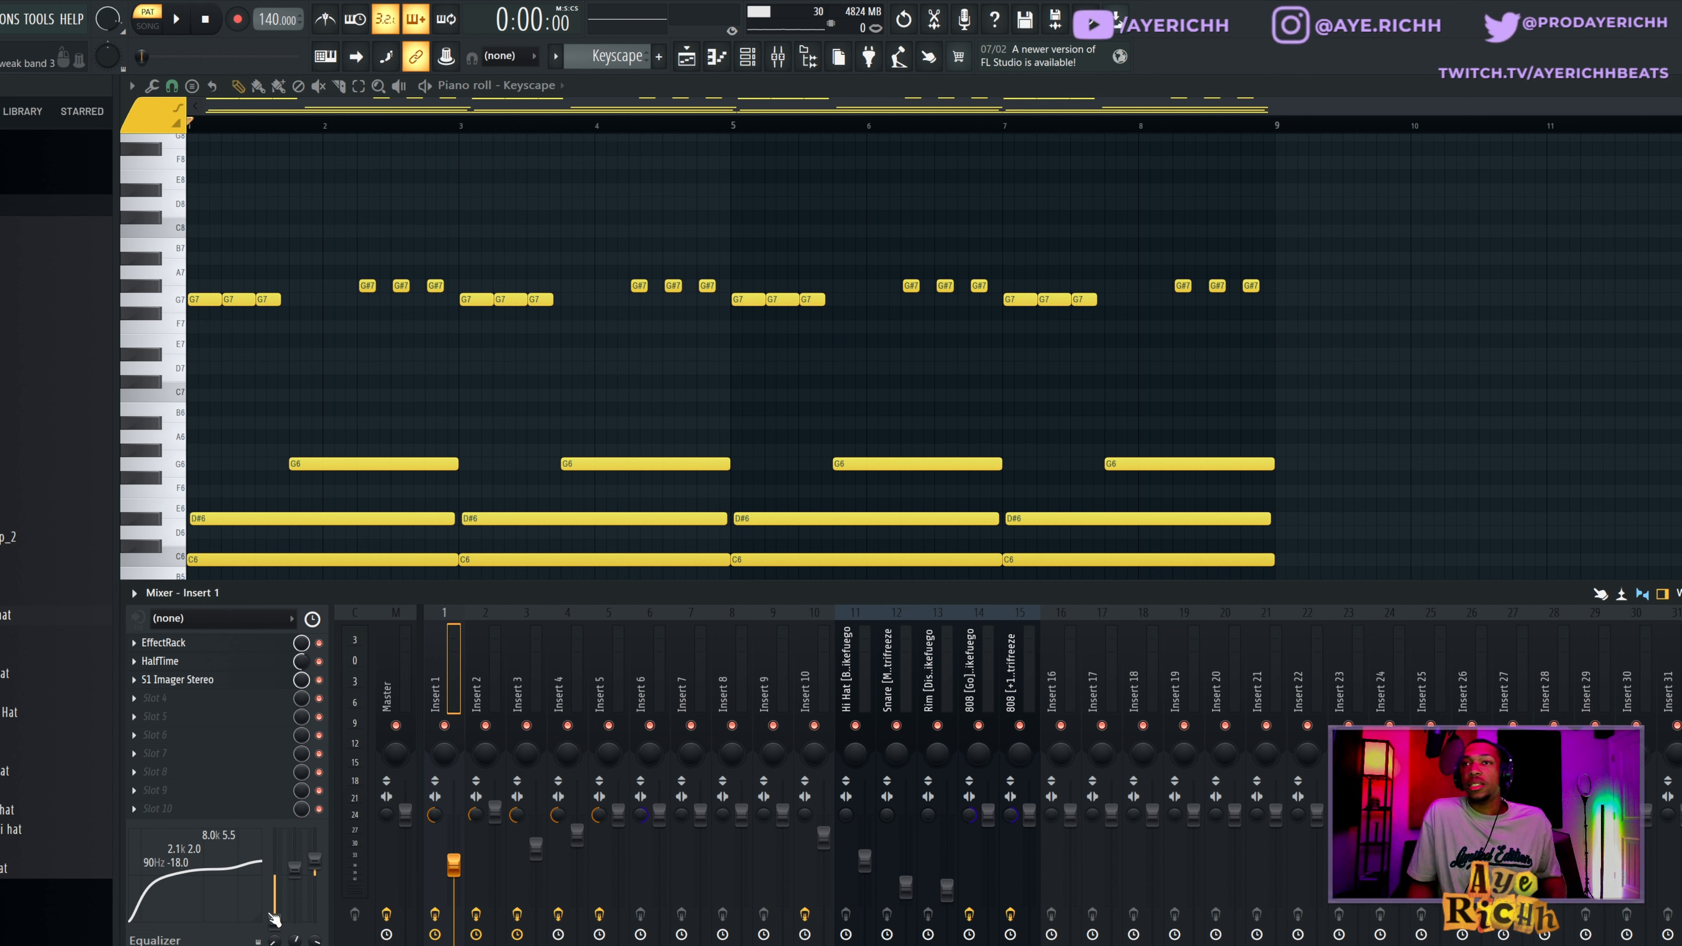
pyautogui.moveTo(399, 591); pyautogui.dragTo(400, 408)
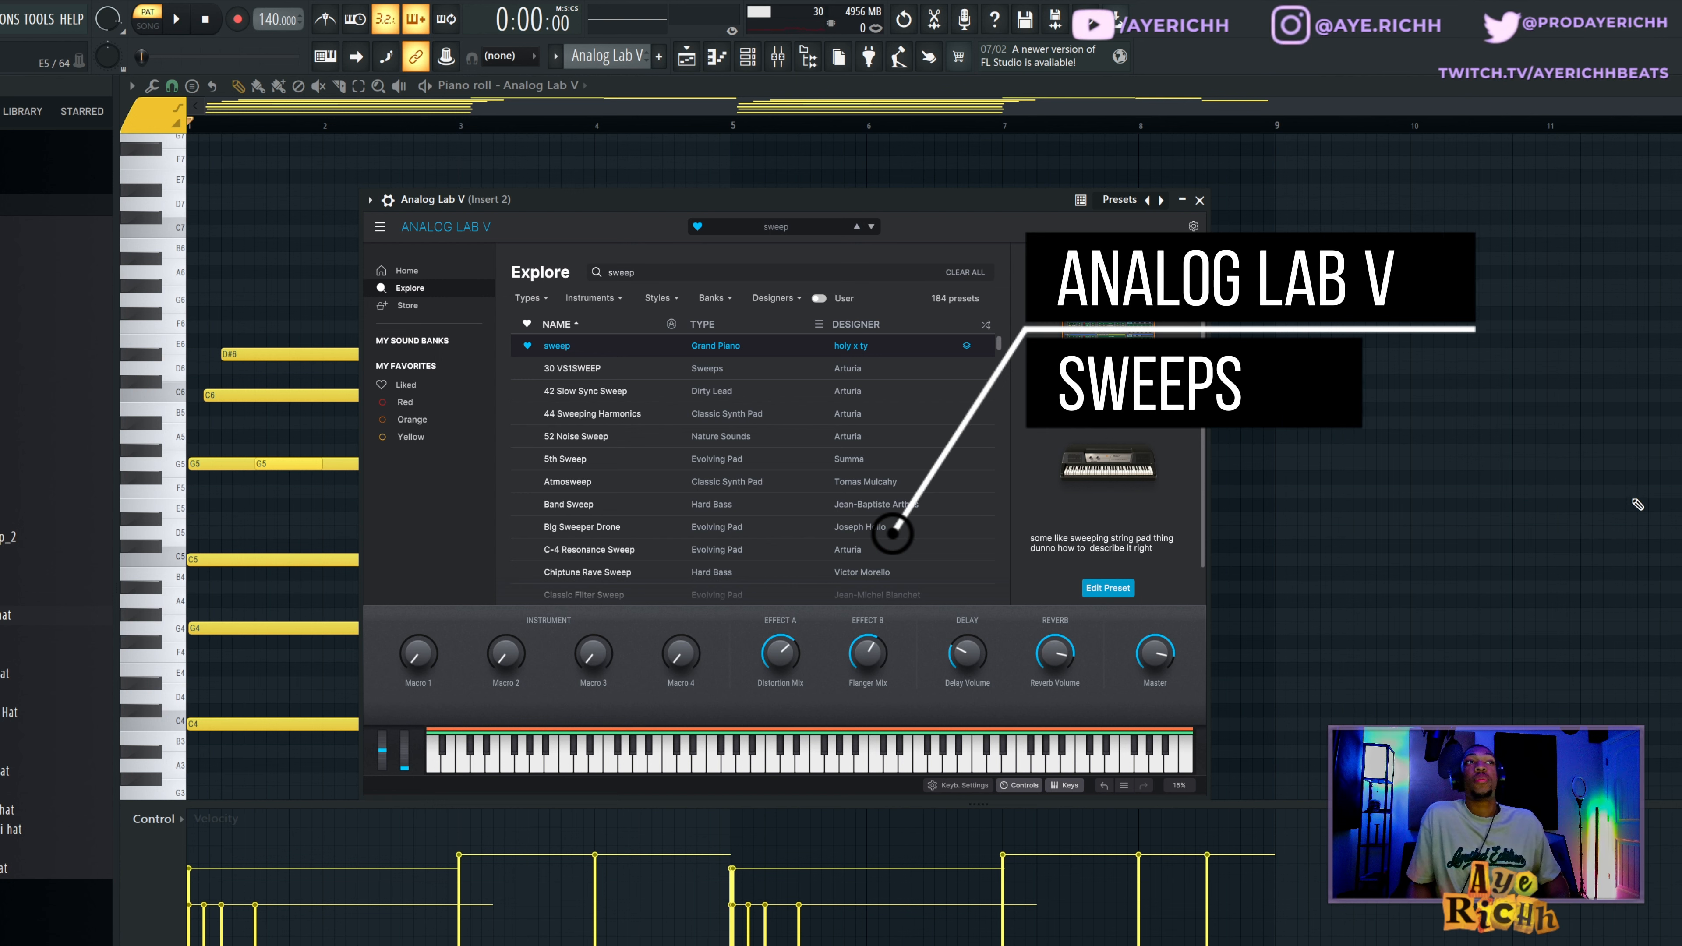
# Close the Analog Lab V plugin window and play through its piano roll pattern.
pyautogui.press('Escape')
pyautogui.scroll(-1, 1301, 634)
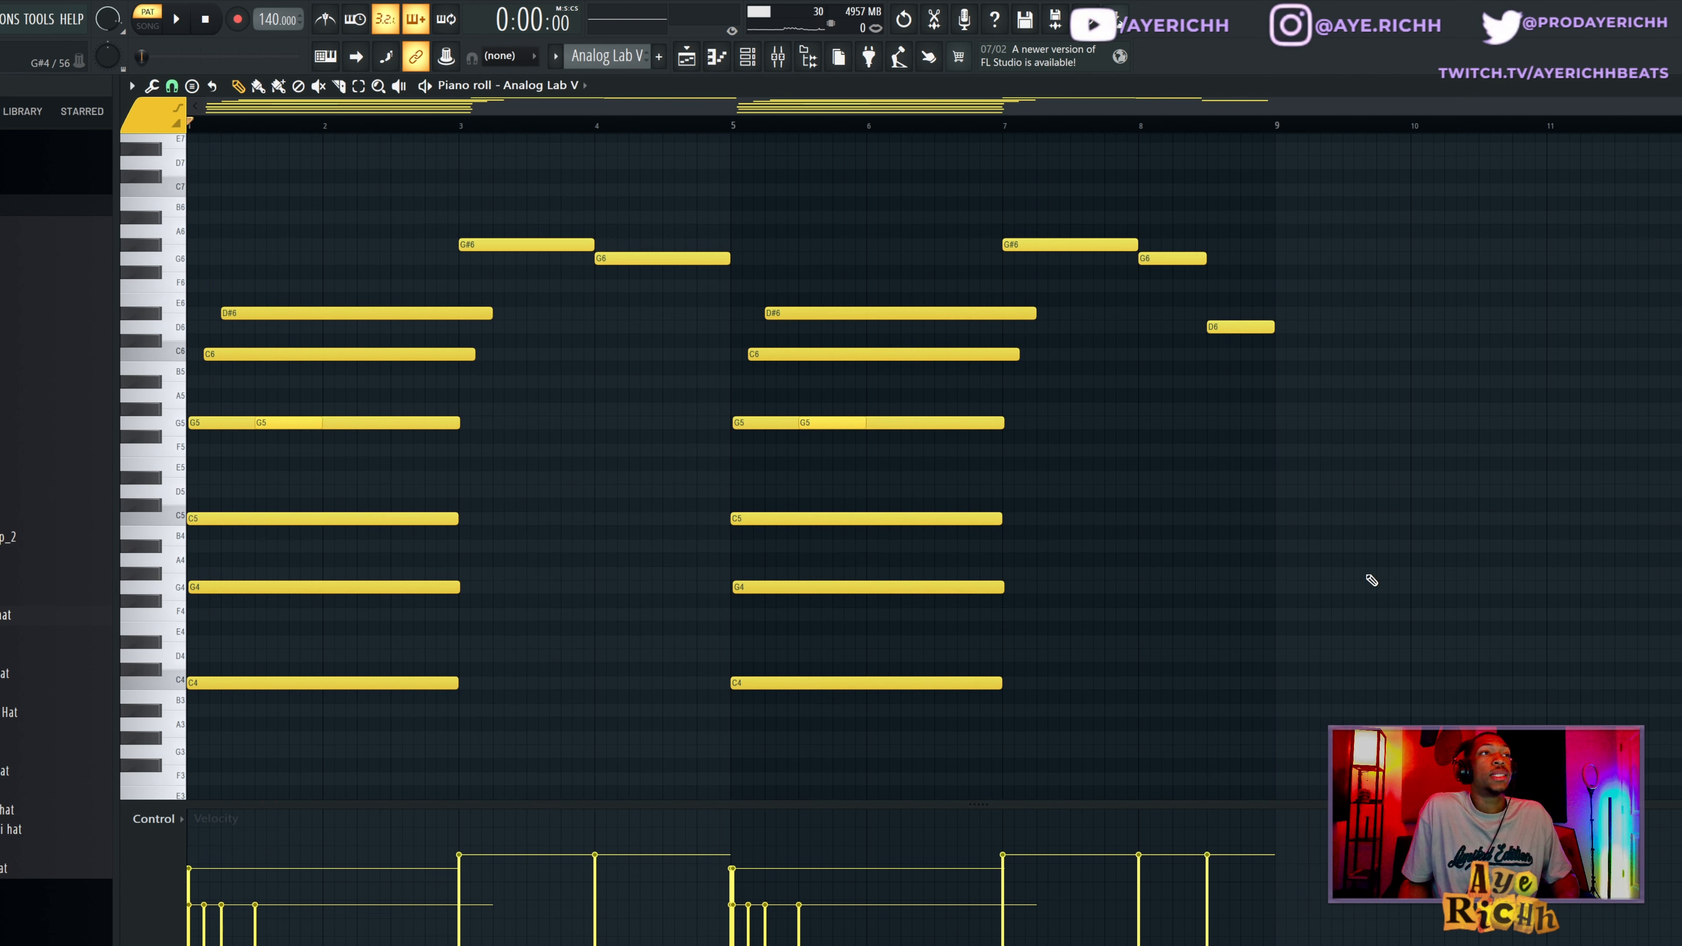
pyautogui.press('space')
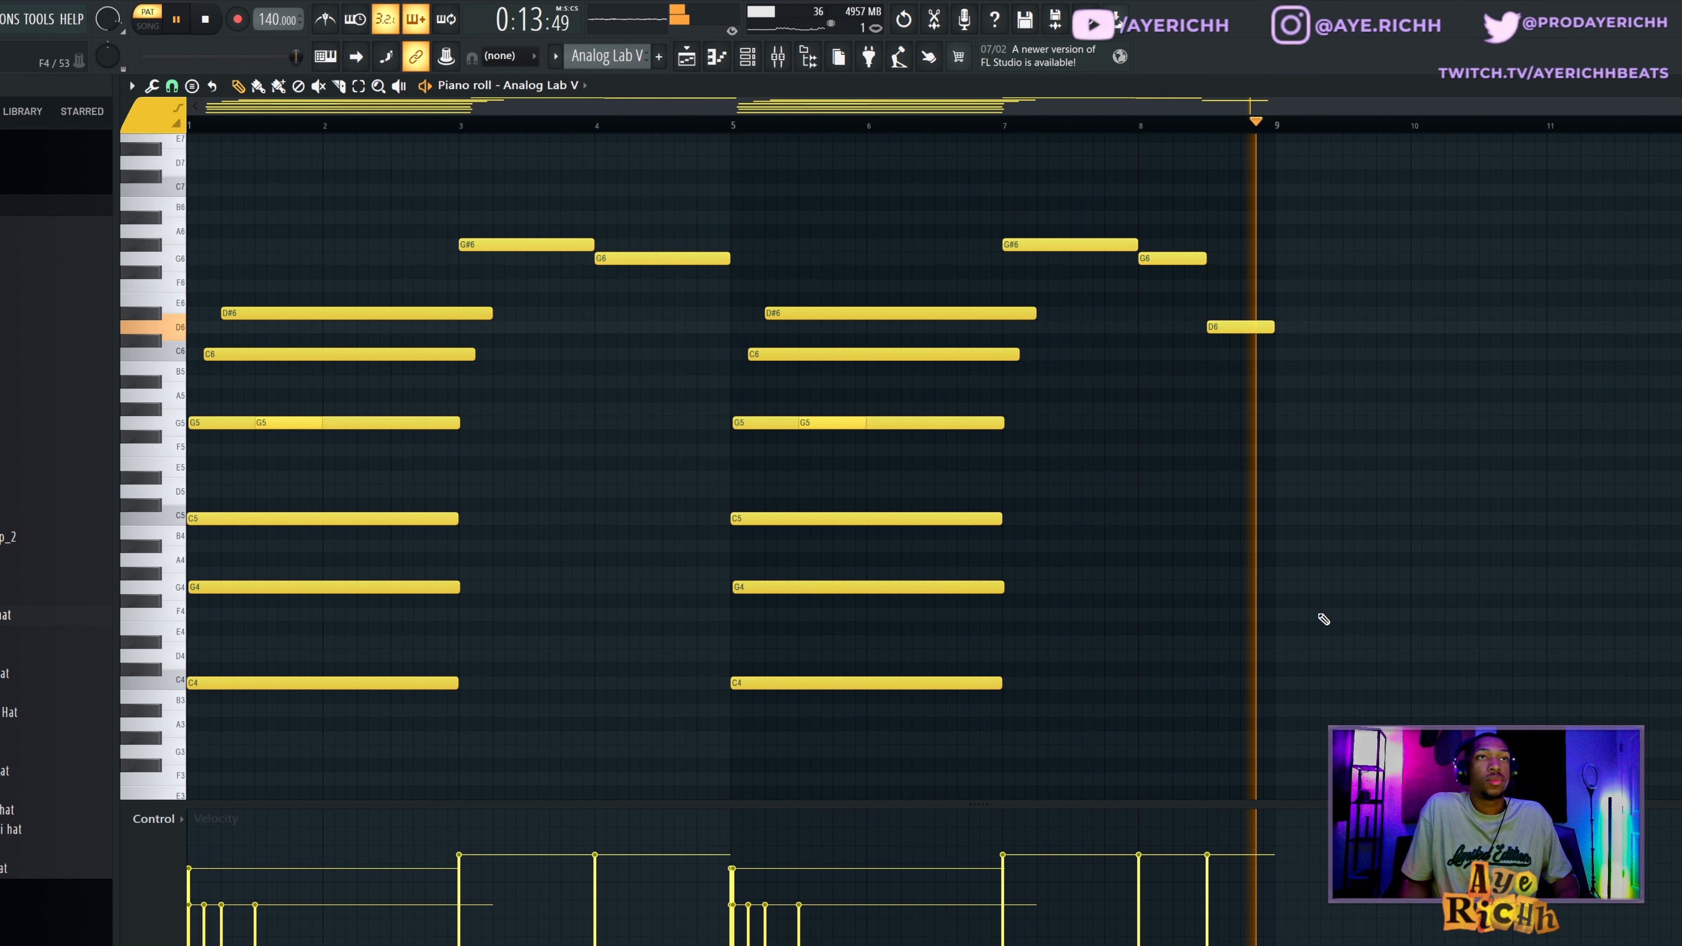
pyautogui.press('space')
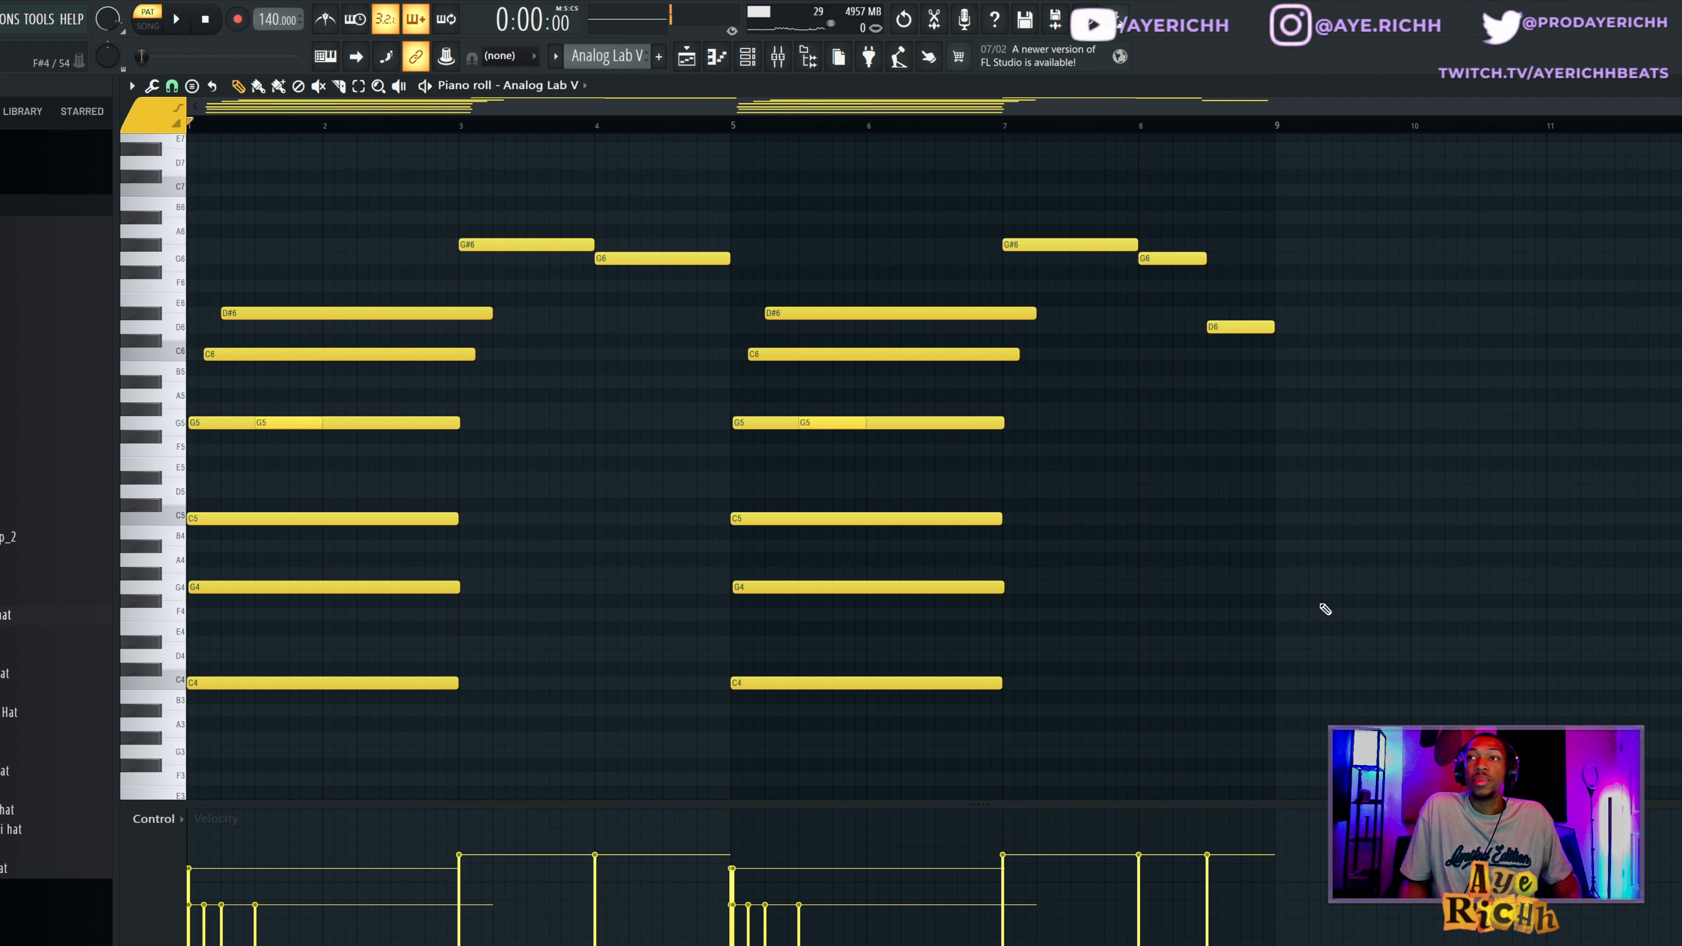
# Build an example chord at bar 9 from two-bar C4, G4, C5 and G5 notes and play it.
pyautogui.click(1277, 683)
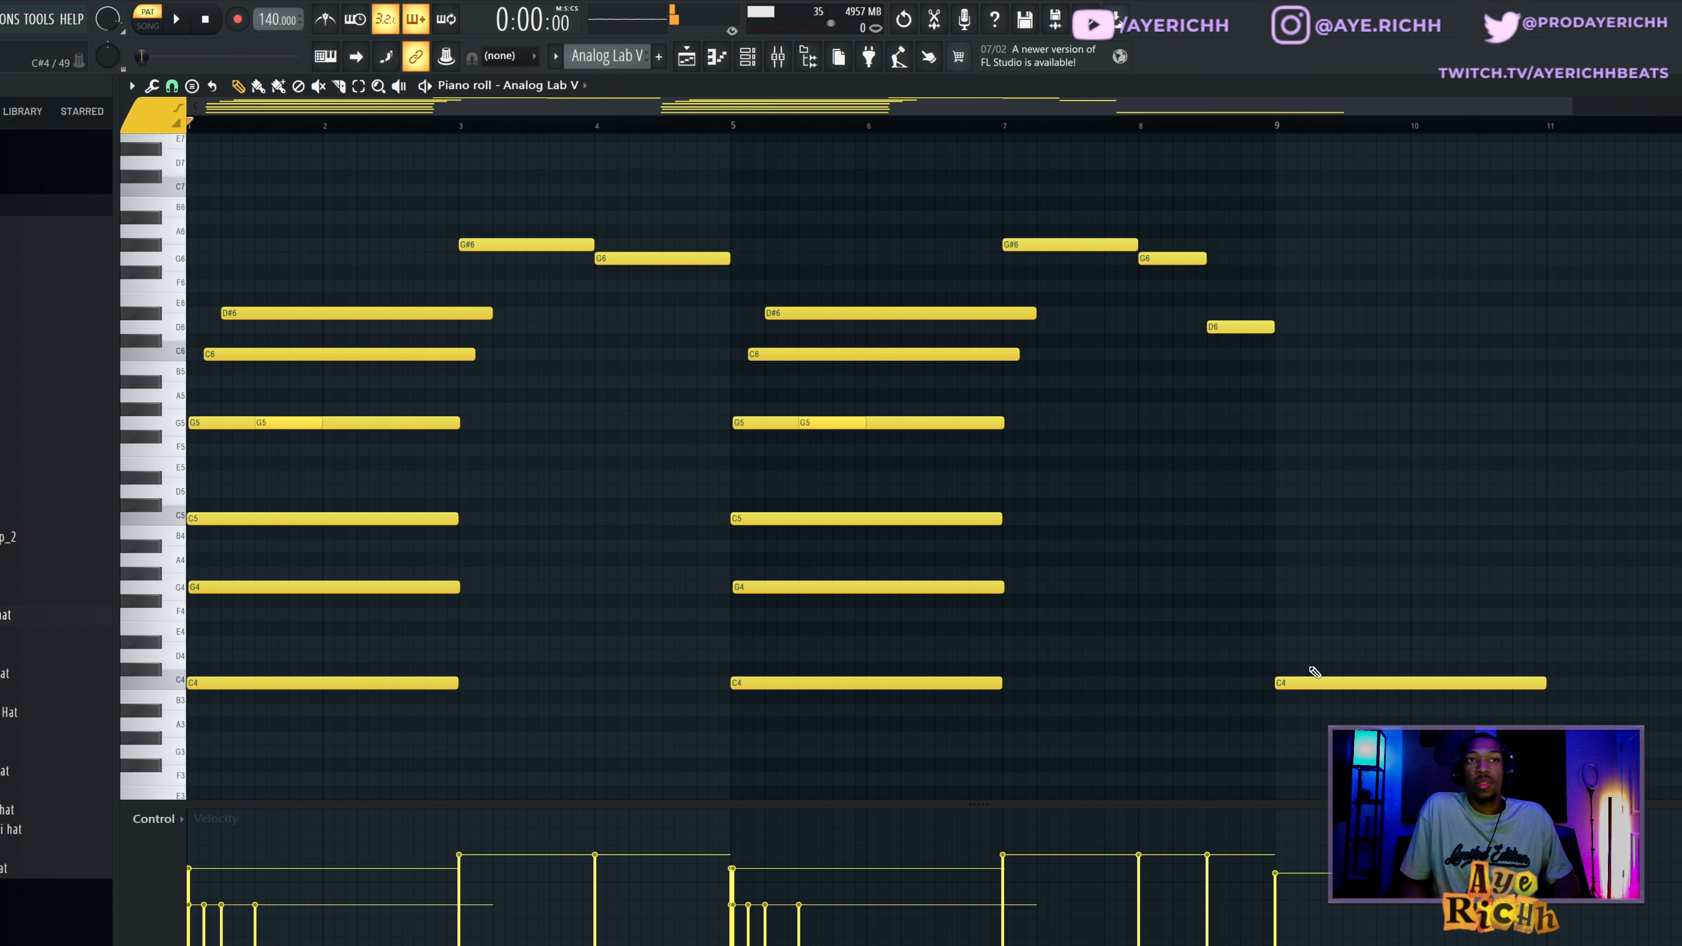
pyautogui.click(1296, 683)
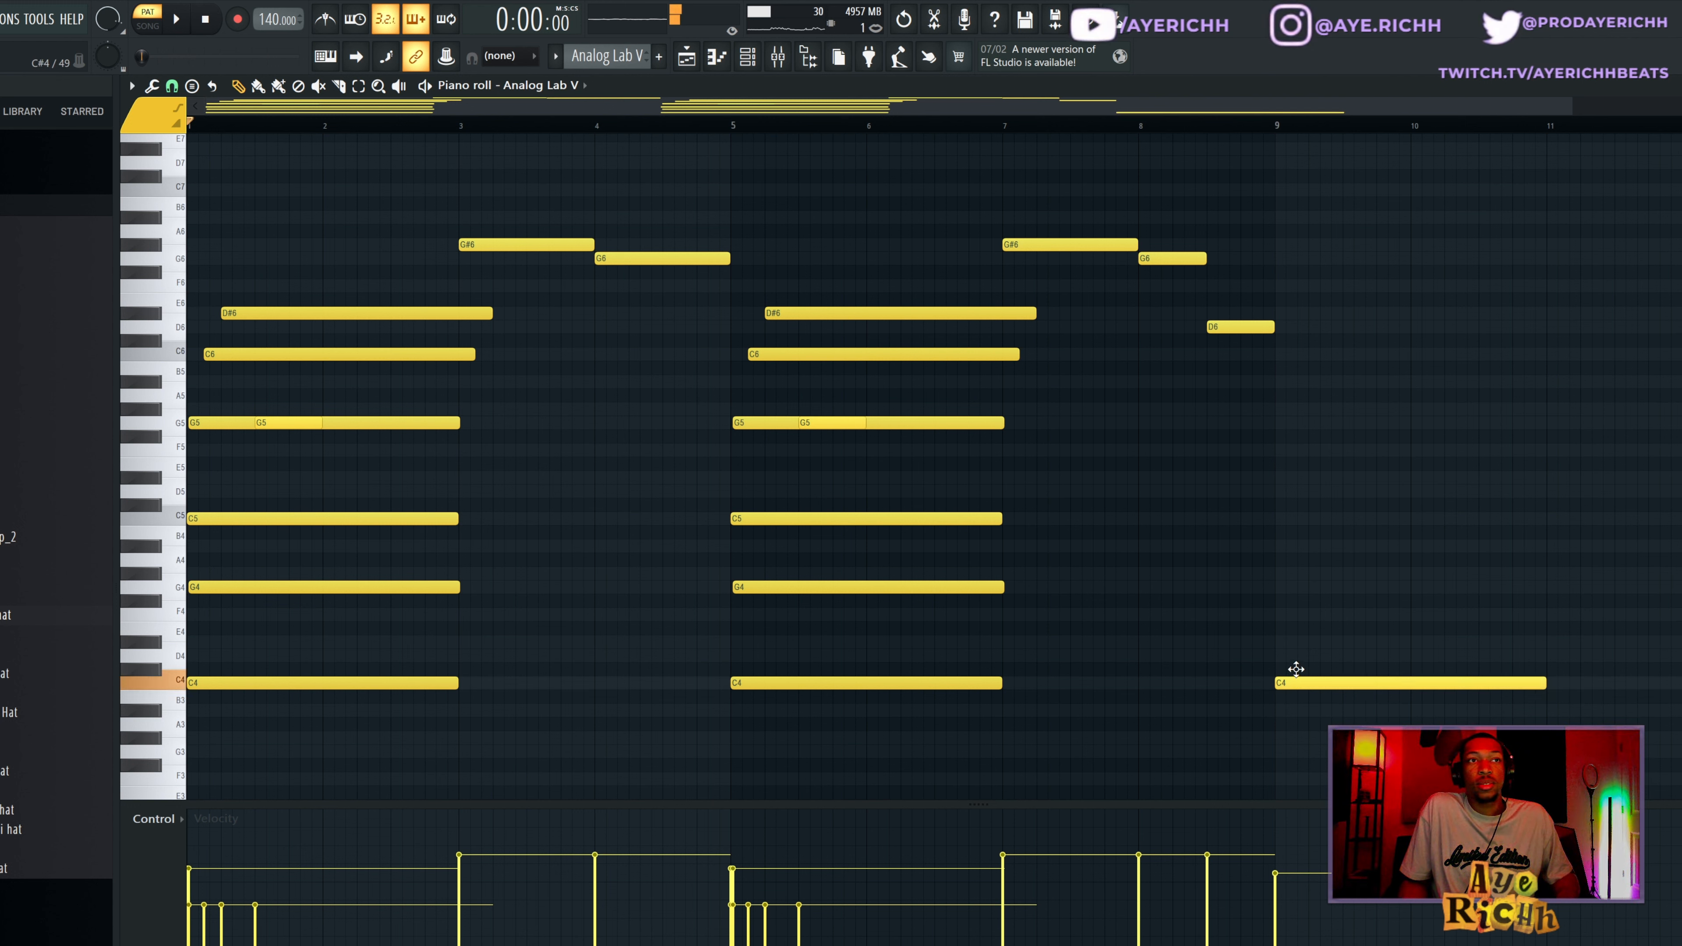
pyautogui.moveTo(1295, 669); pyautogui.dragTo(1297, 585)
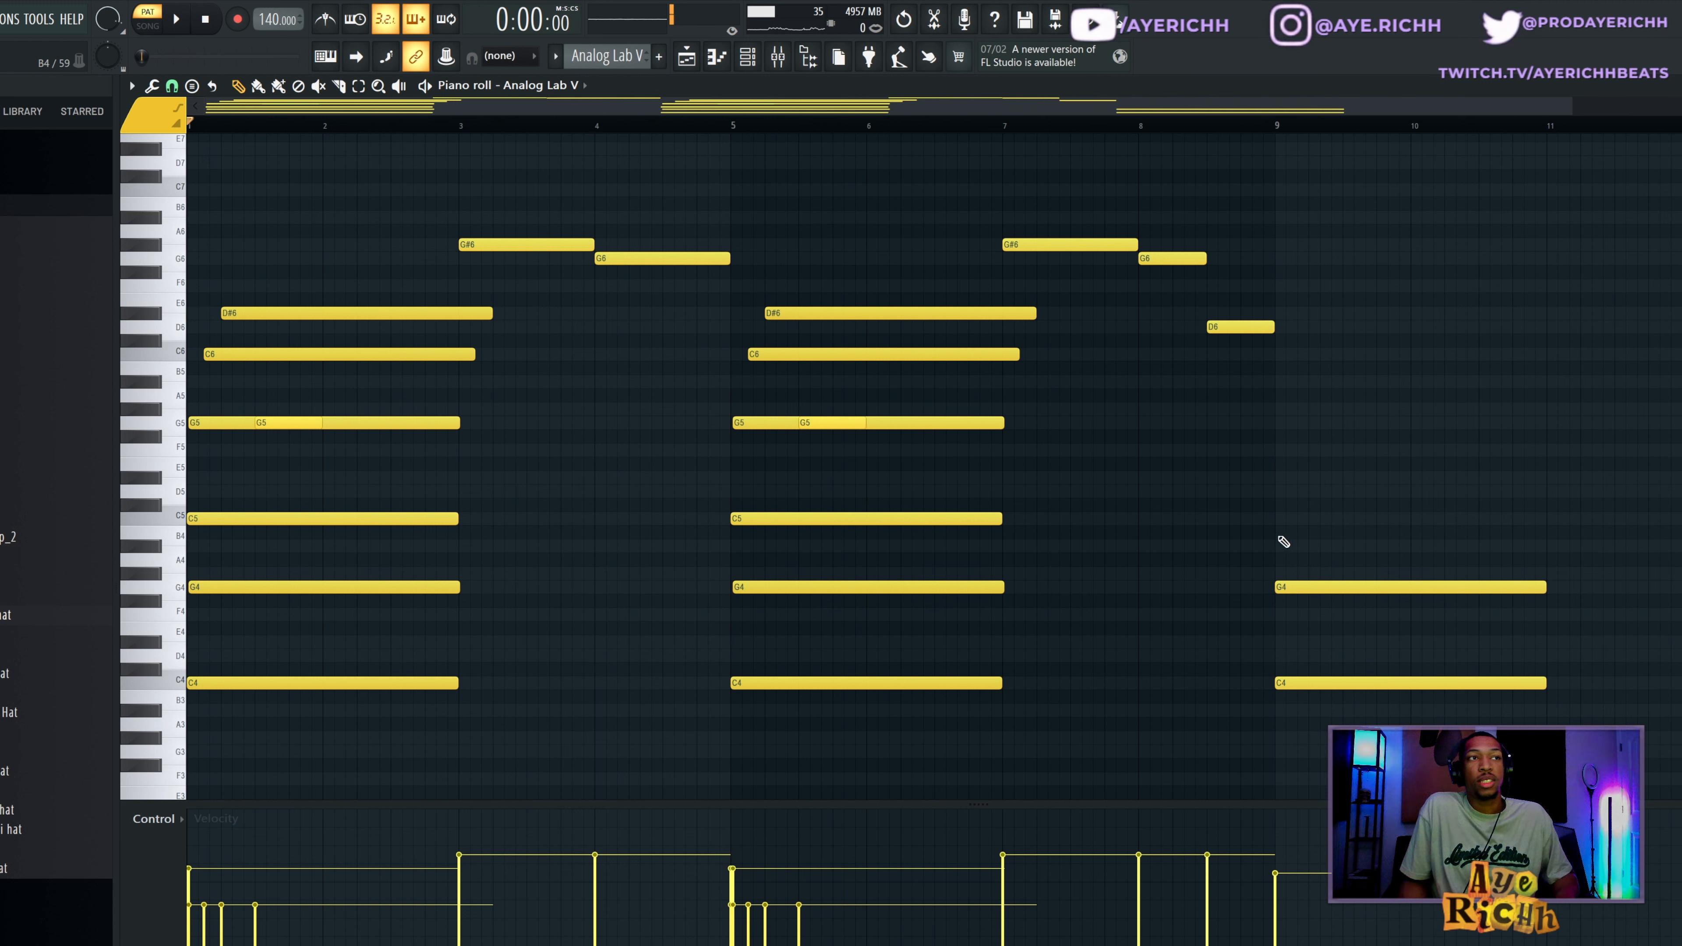
pyautogui.moveTo(1267, 507); pyautogui.dragTo(1411, 675)
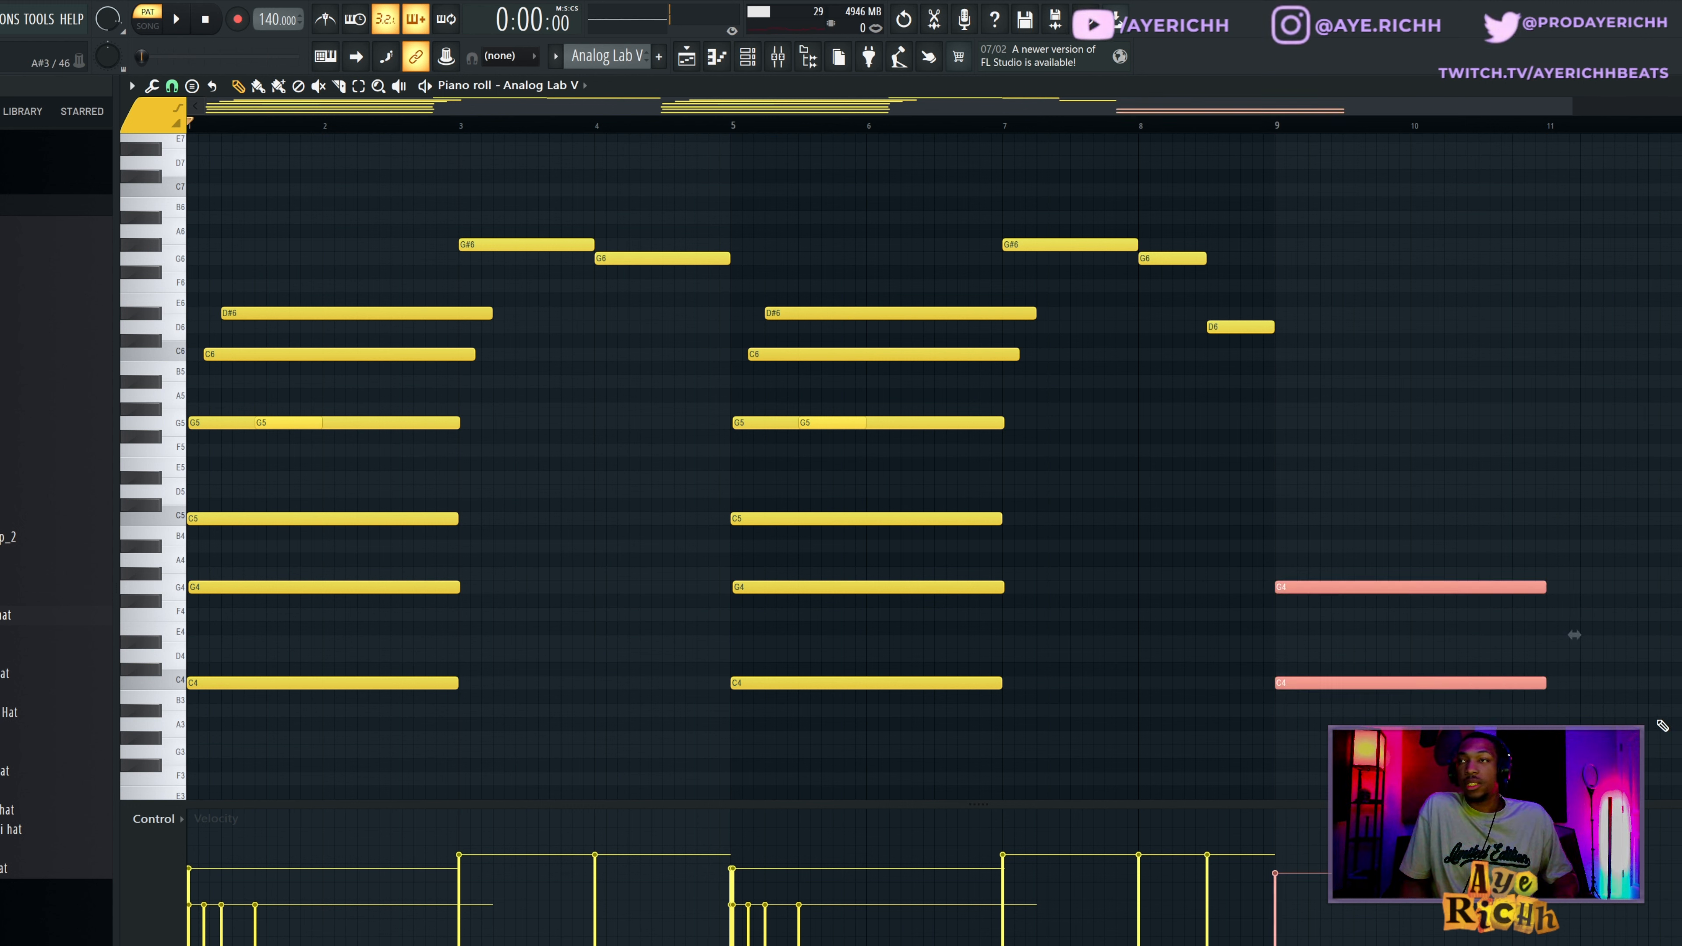
pyautogui.moveTo(1574, 635); pyautogui.dragTo(1574, 470)
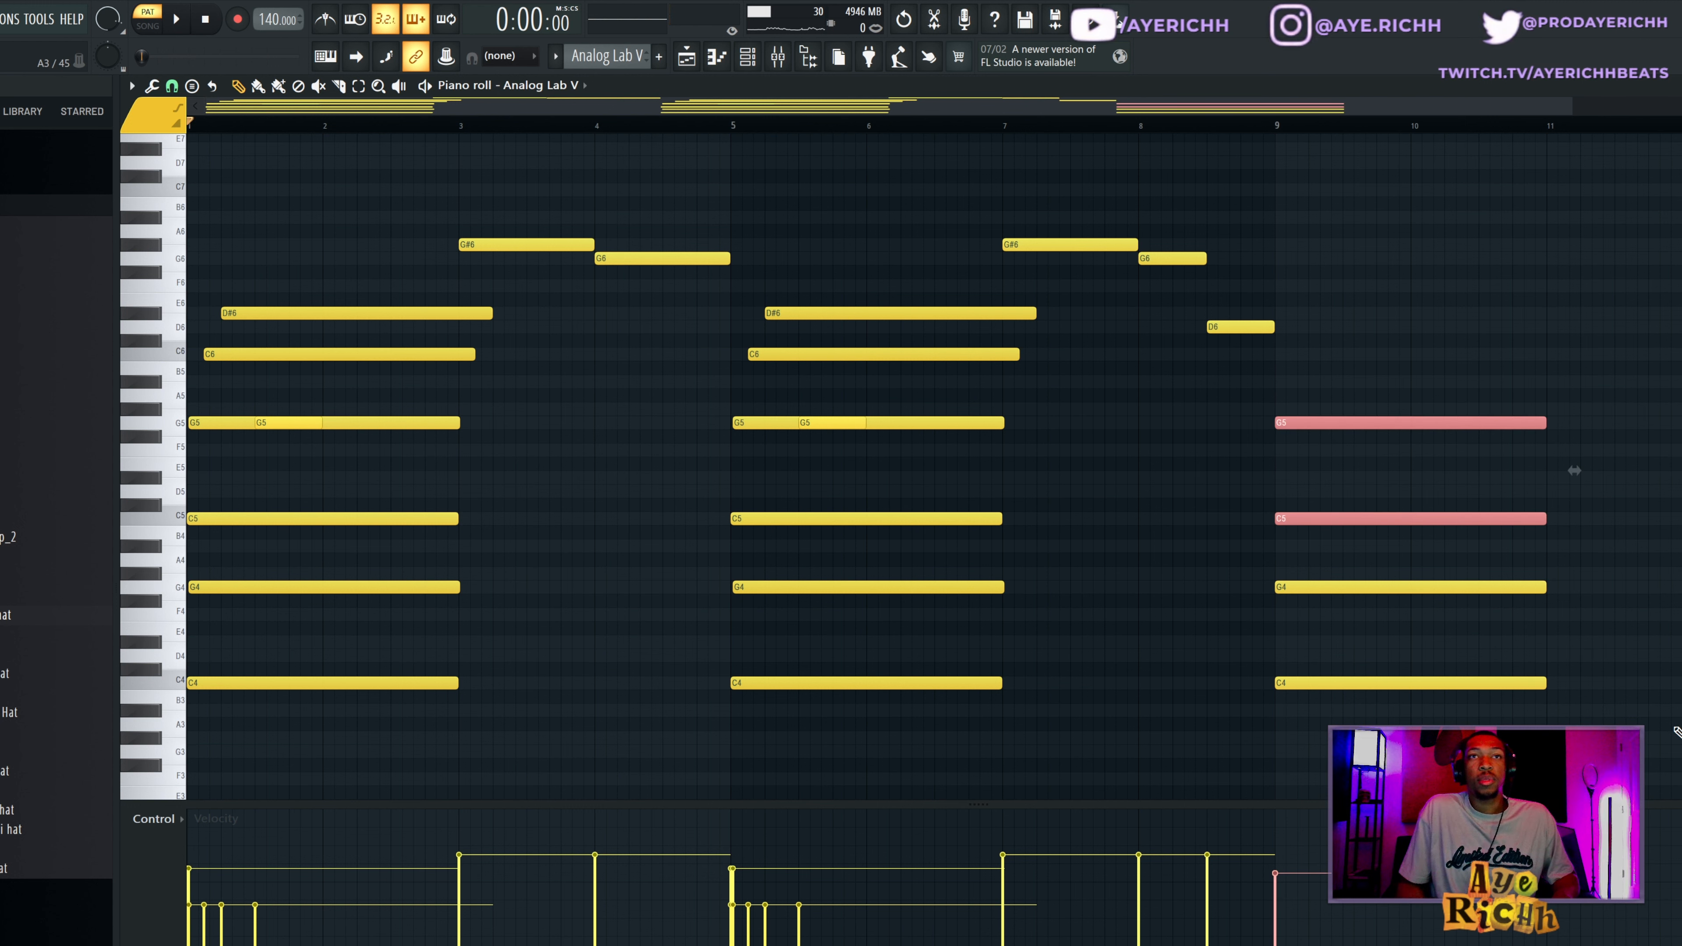
pyautogui.click(1276, 130)
pyautogui.press('space')
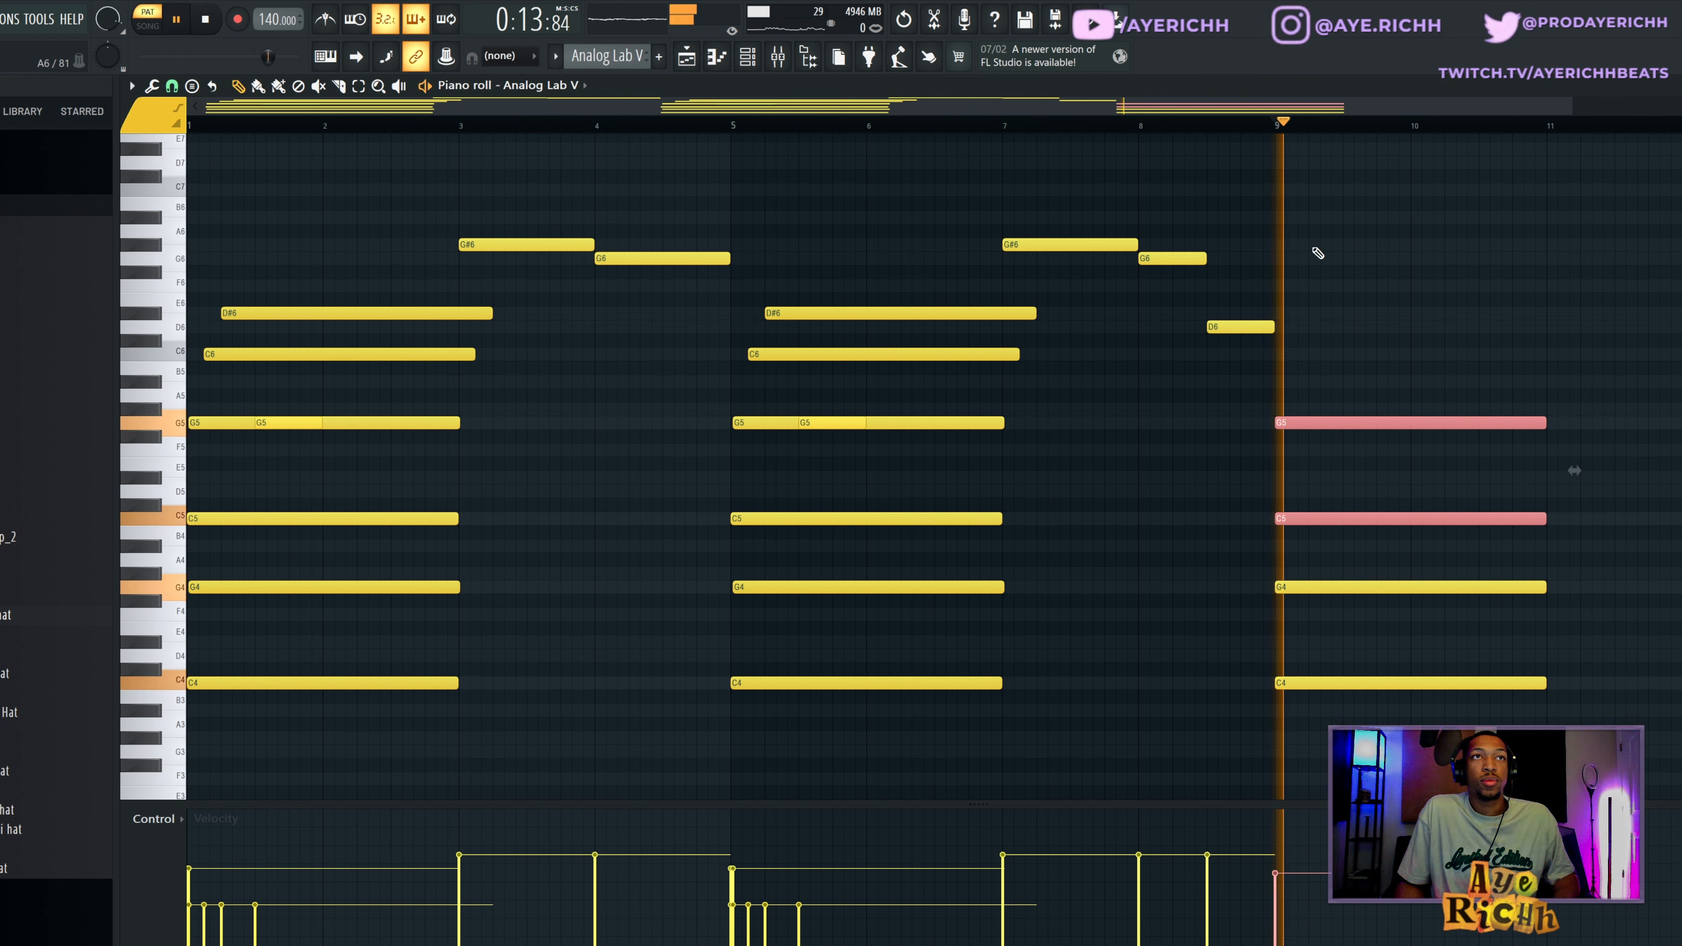
pyautogui.press('space')
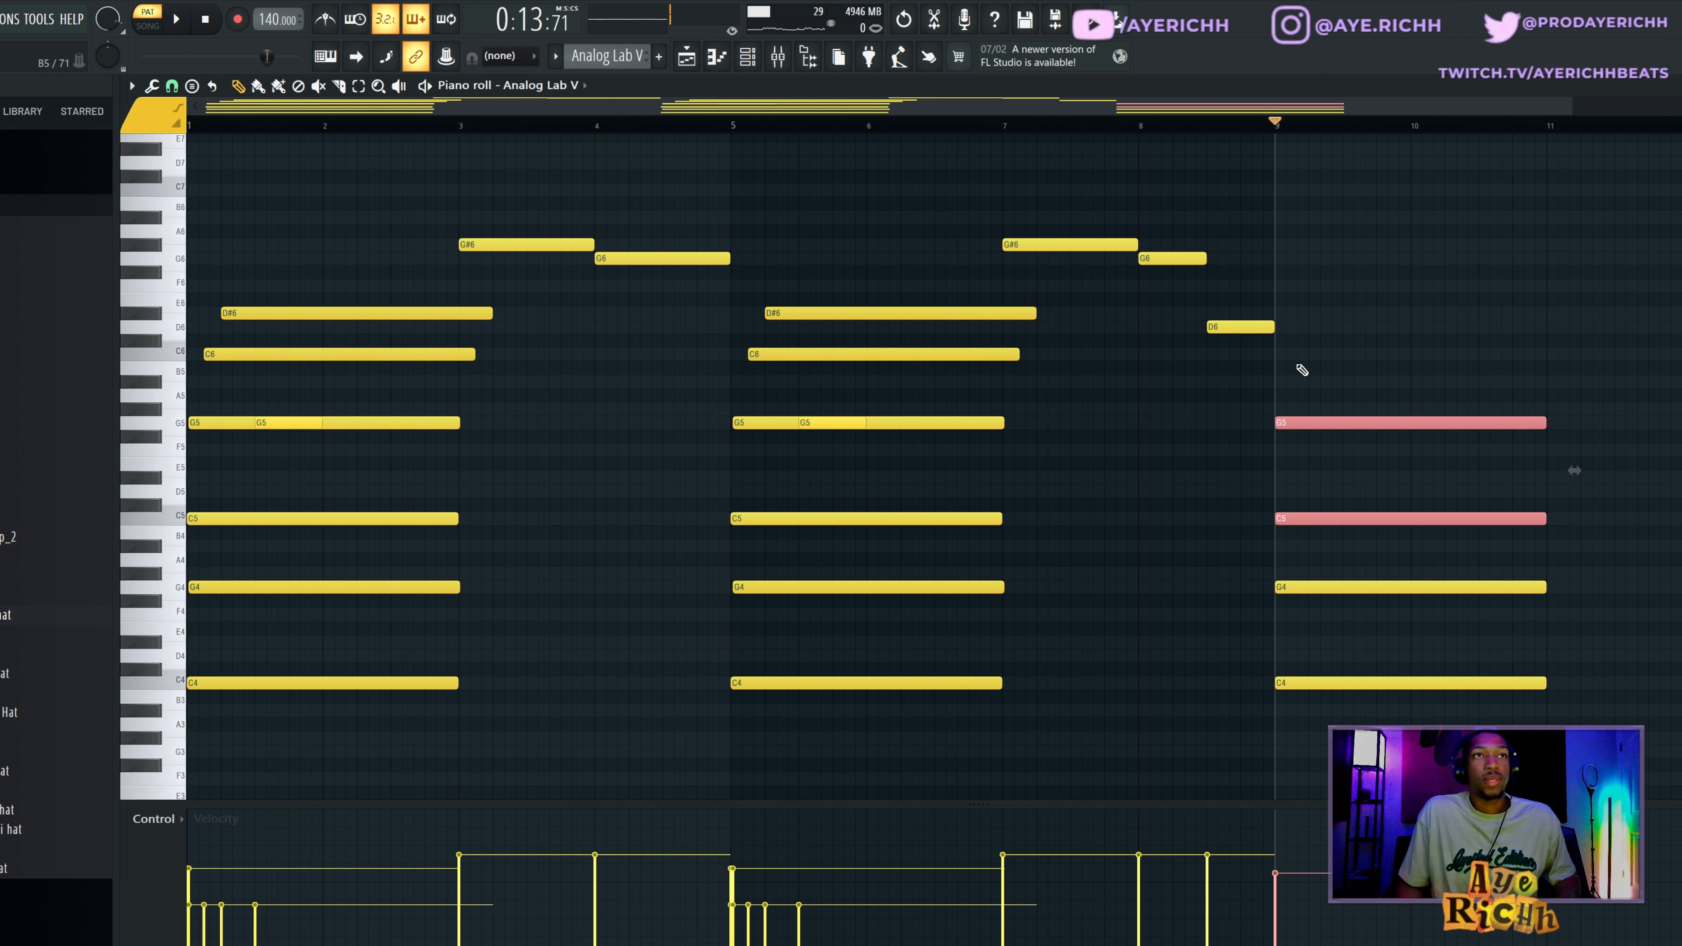
# Add C6 and a slightly delayed D#6 to the bar 9 chord, trying the D#6 two octaves lower before restoring it.
pyautogui.click(1287, 353)
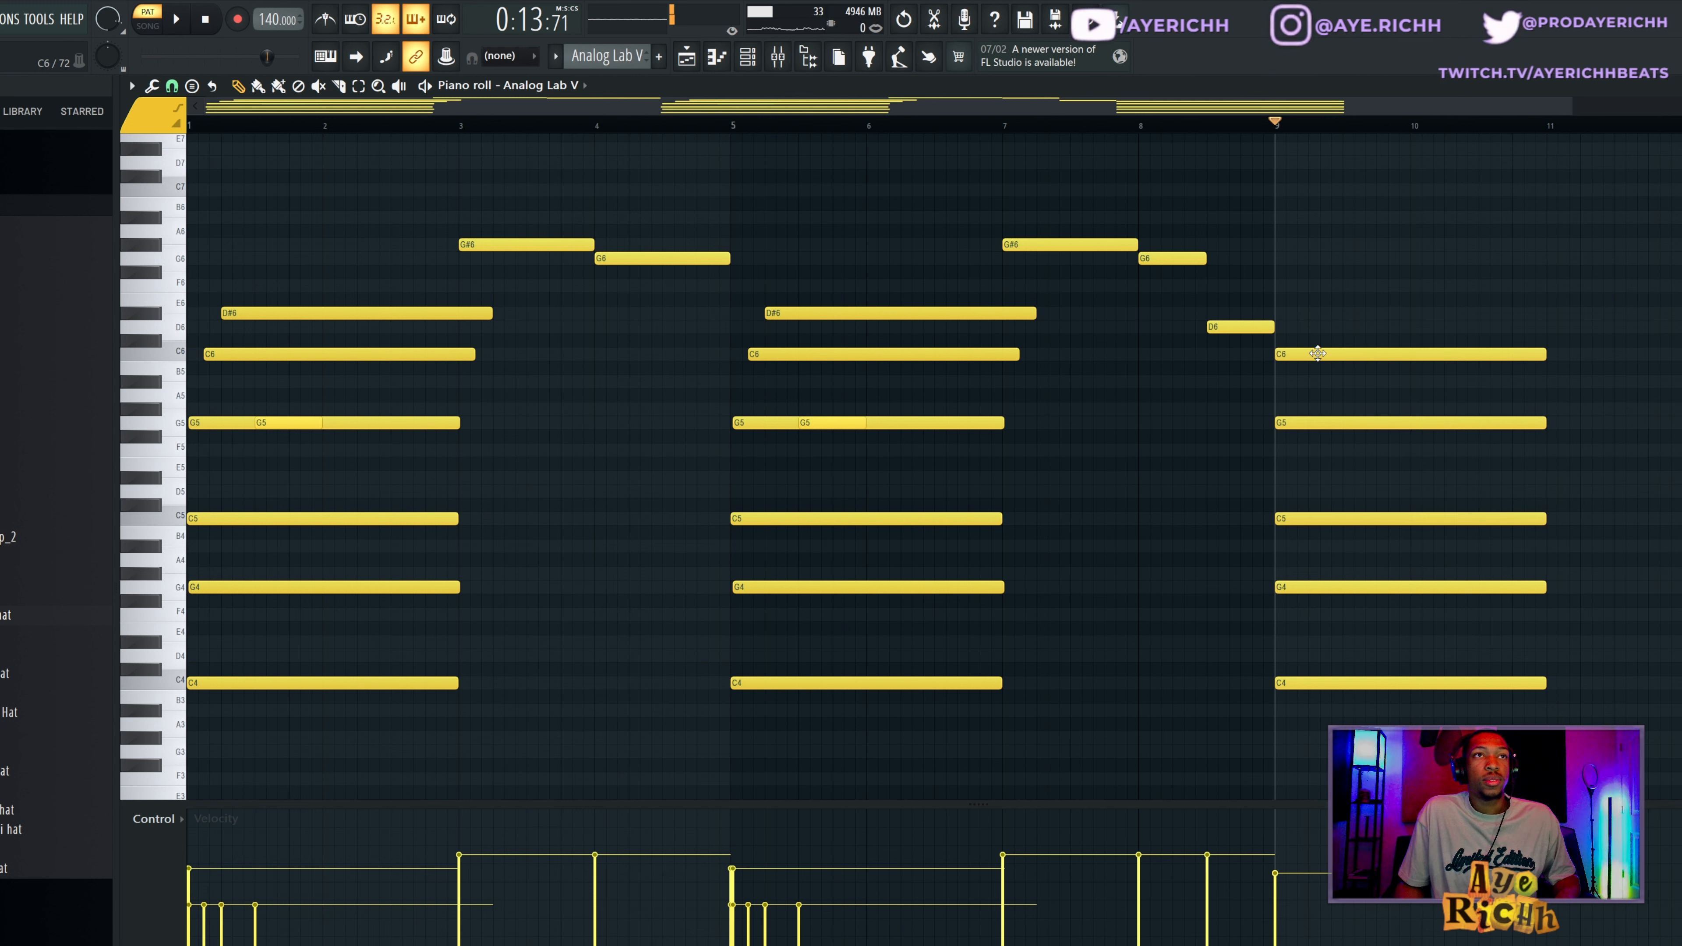
pyautogui.moveTo(1331, 330); pyautogui.dragTo(1331, 314)
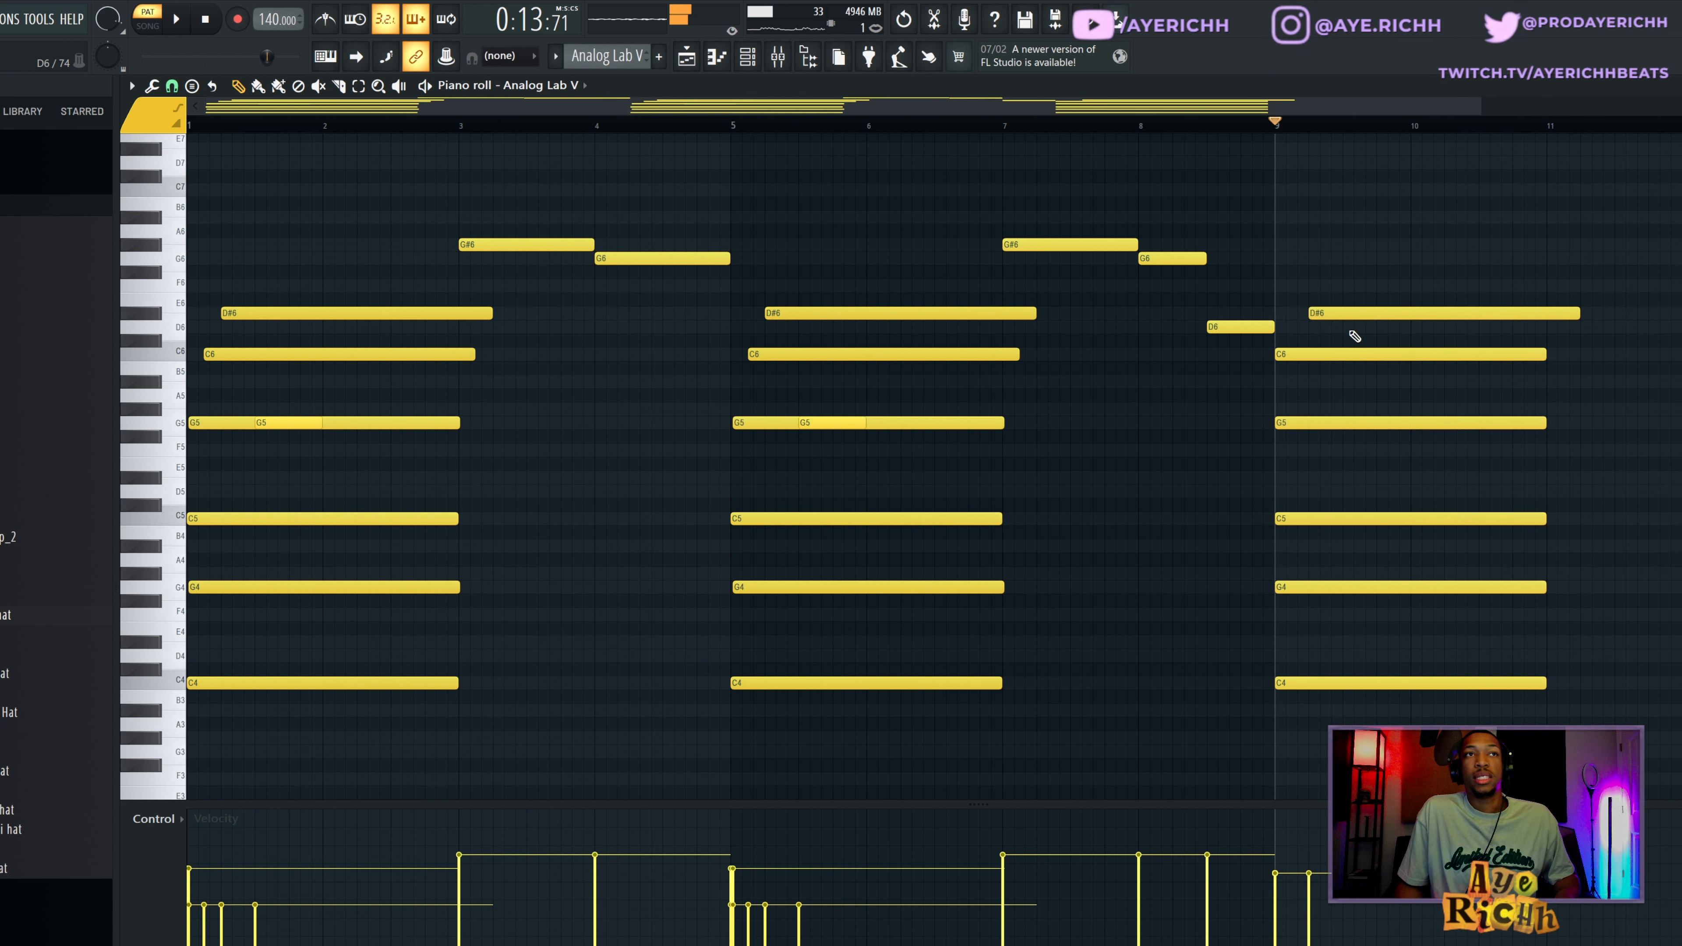
pyautogui.click(1348, 315)
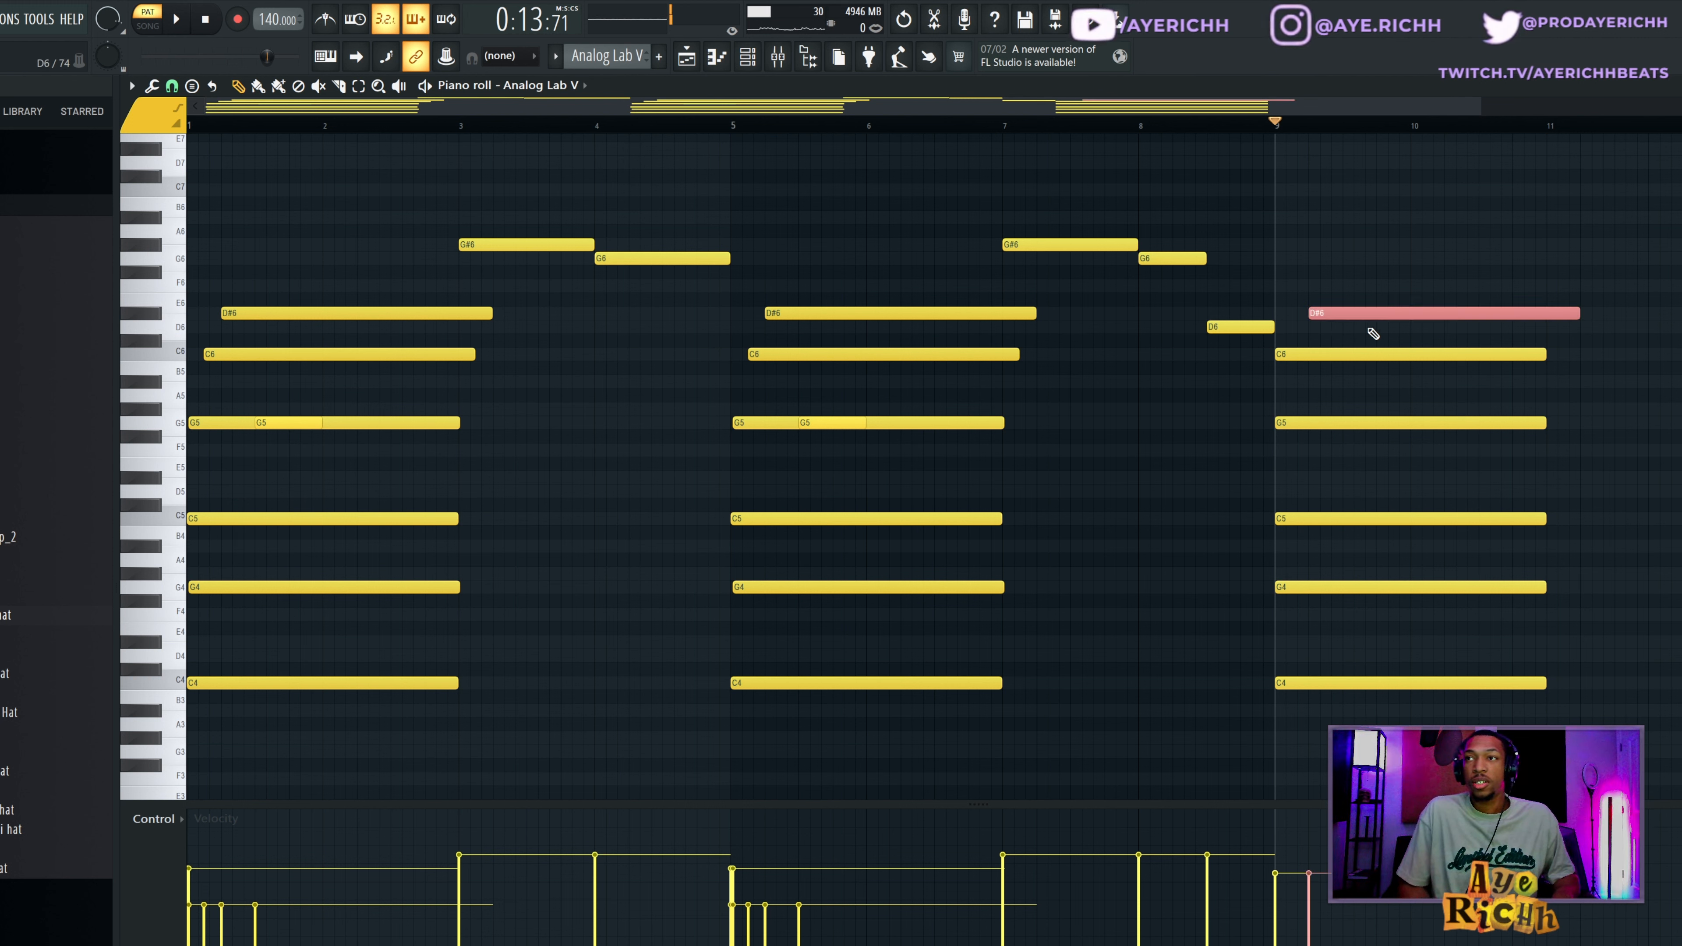
pyautogui.hotkey('ctrl', 'Down')
pyautogui.hotkey('ctrl', 'Down')
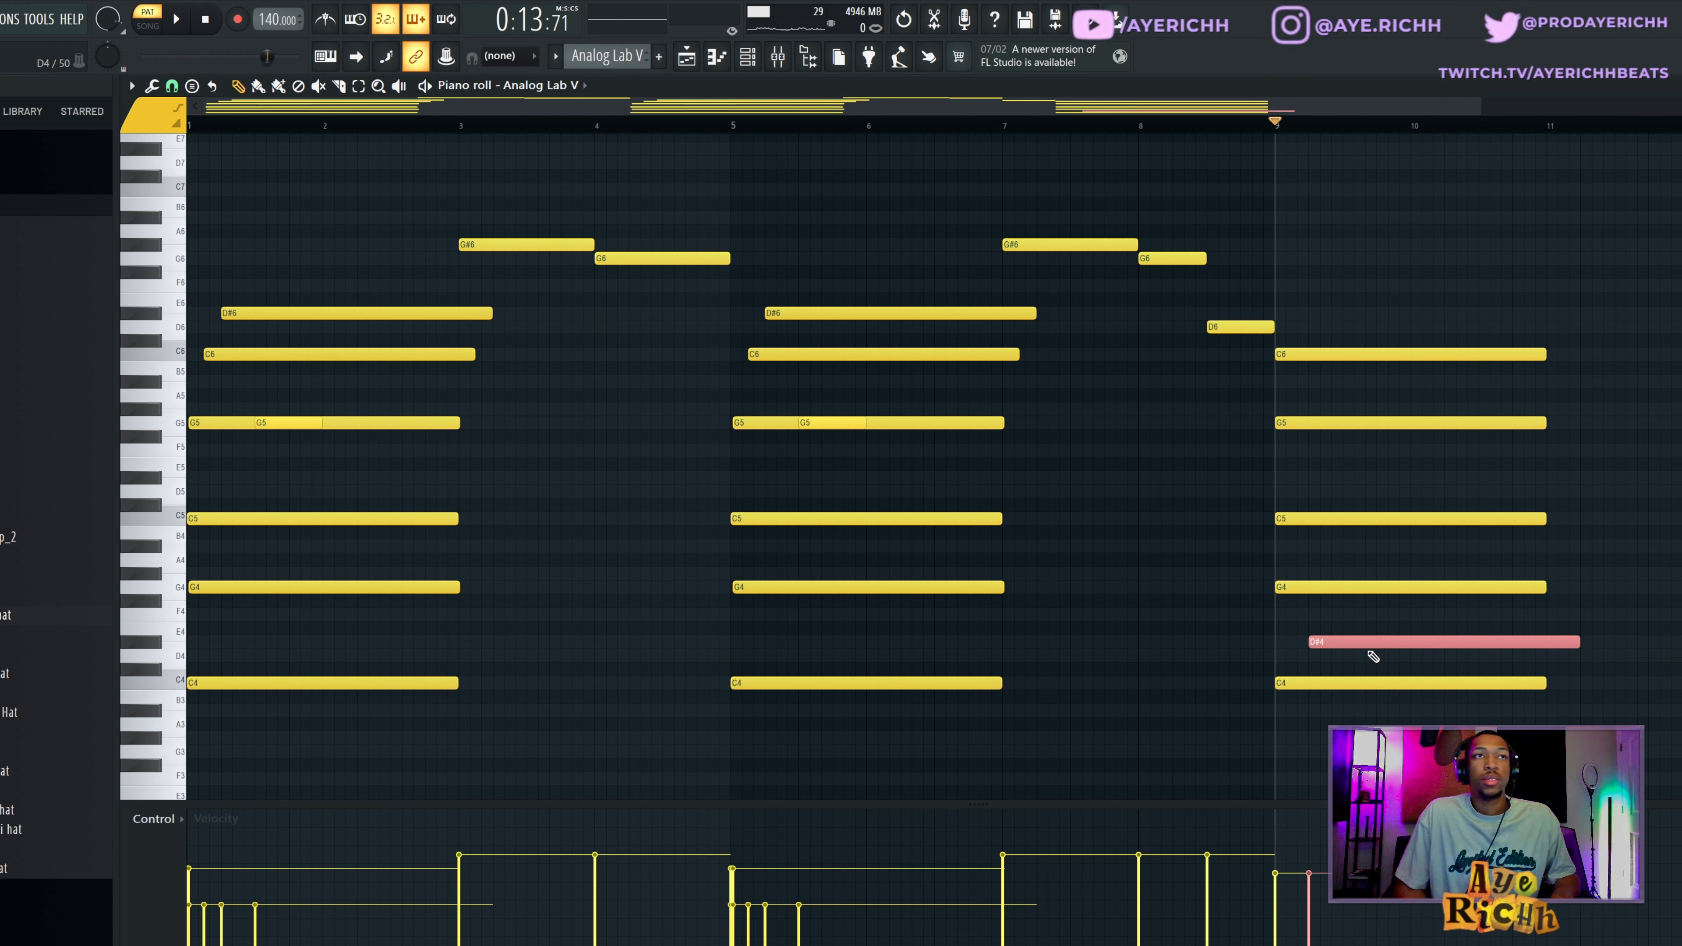
pyautogui.hotkey('ctrl', 'Up')
pyautogui.hotkey('ctrl', 'Up')
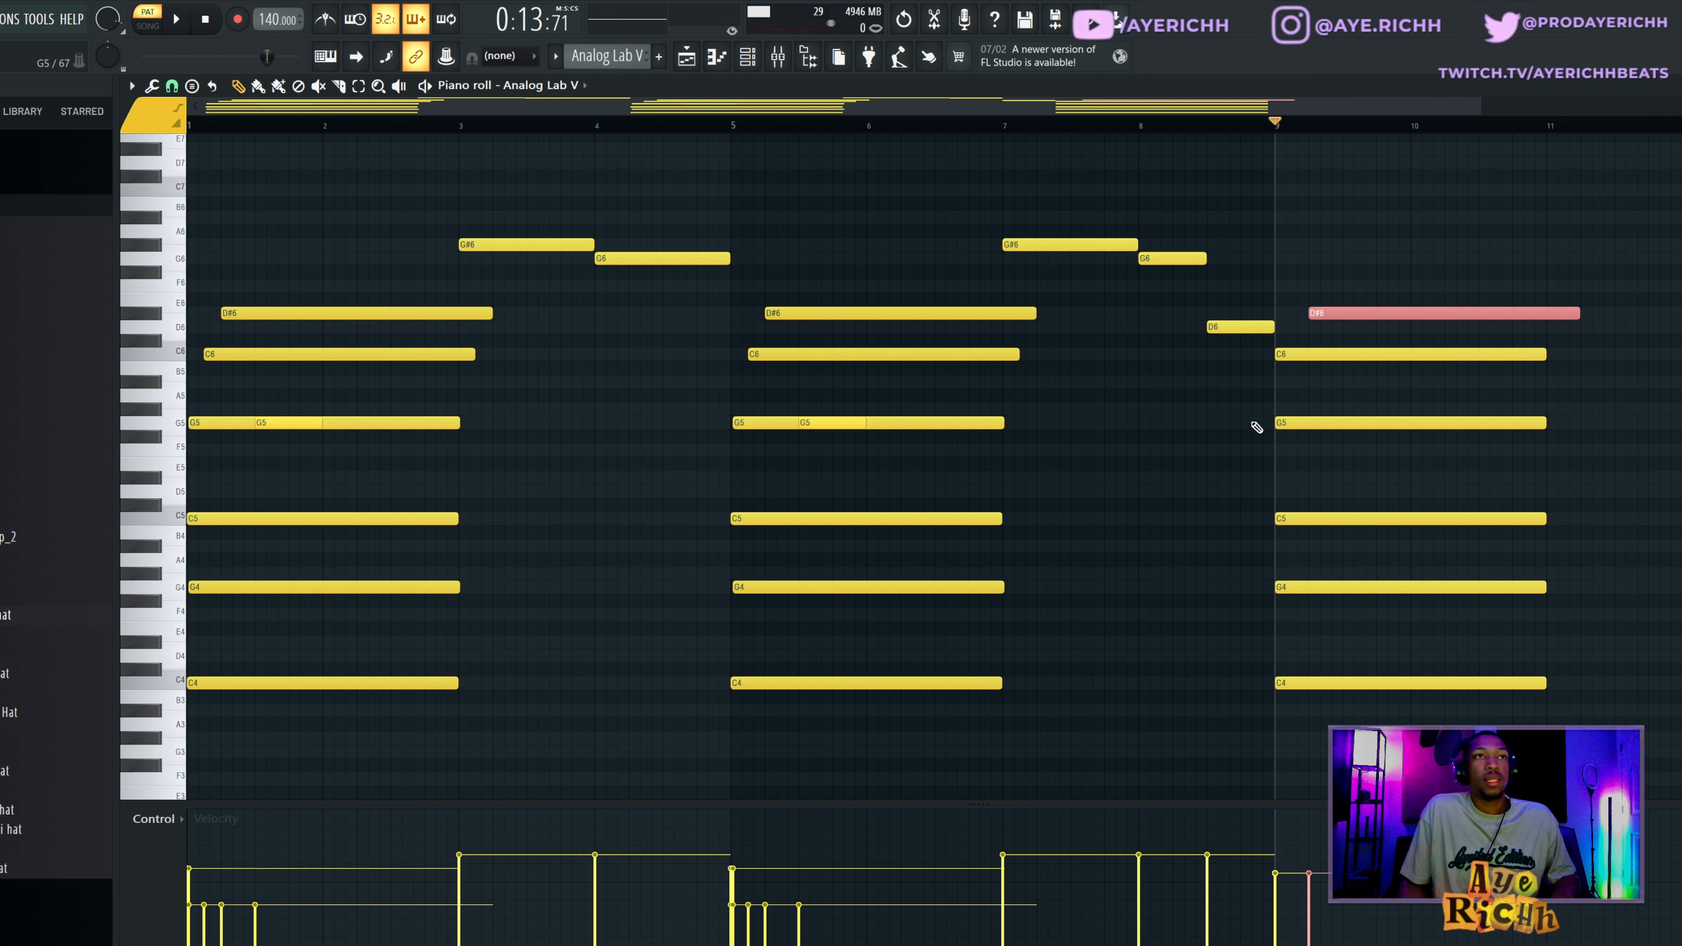
# Preview the C4 to C6 notes at bar 9 strummed with a higher start time strength, discard the strum and delete the example chord.
pyautogui.moveTo(1271, 337); pyautogui.dragTo(1345, 673)
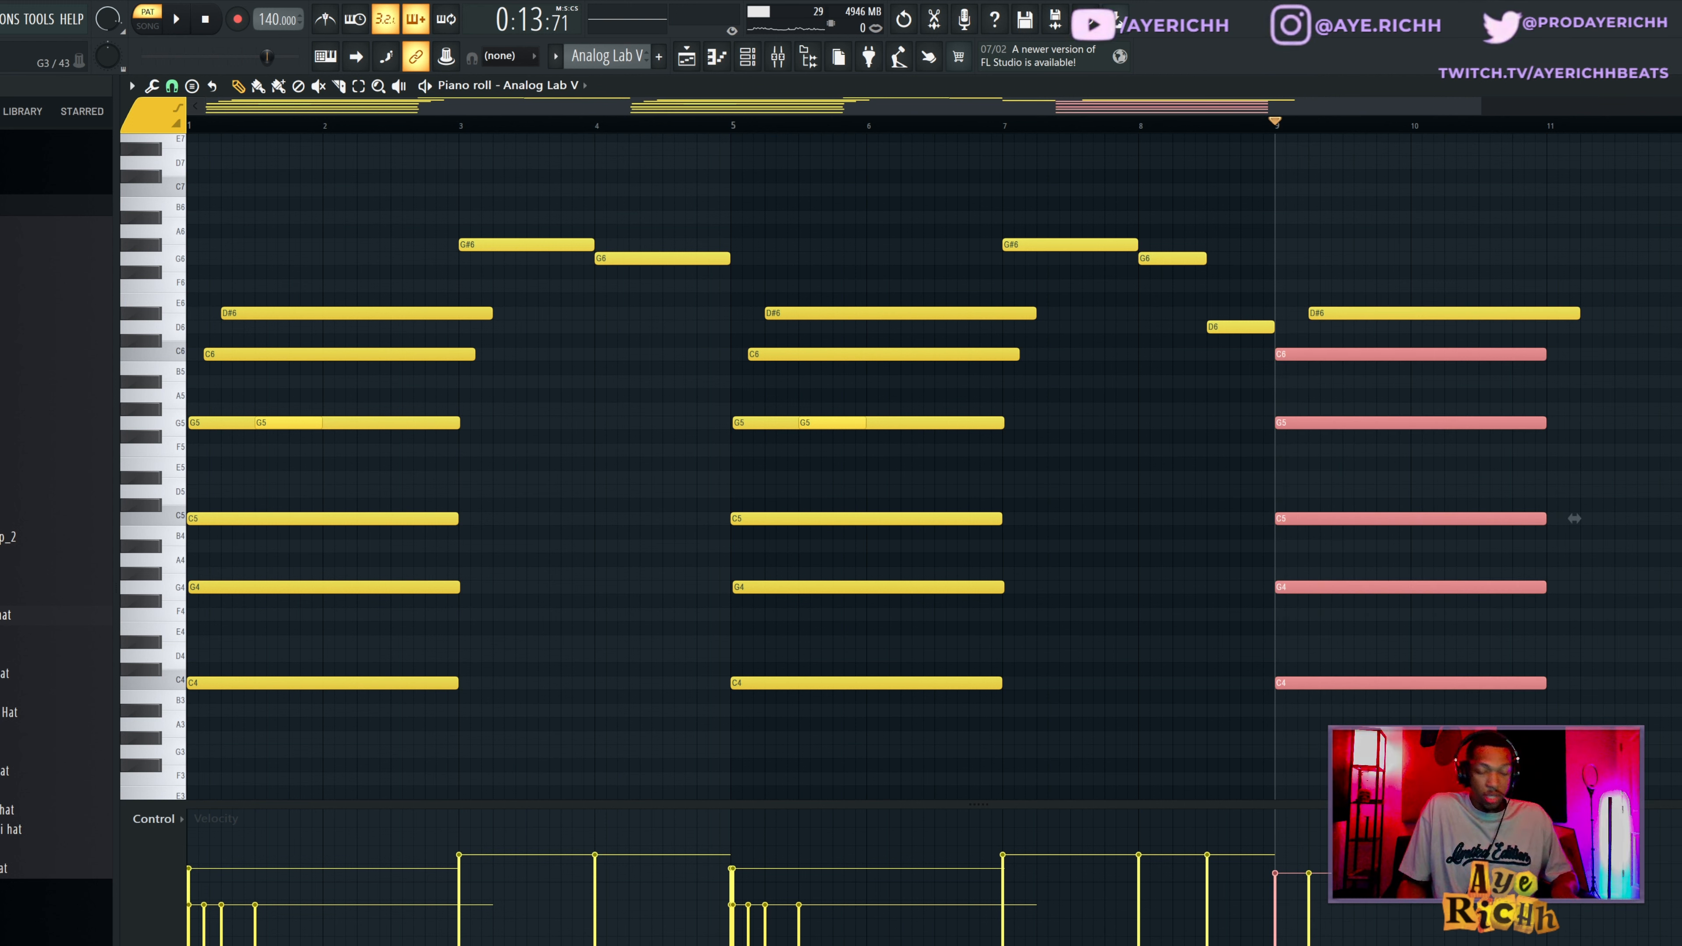
pyautogui.hotkey('alt', 's')
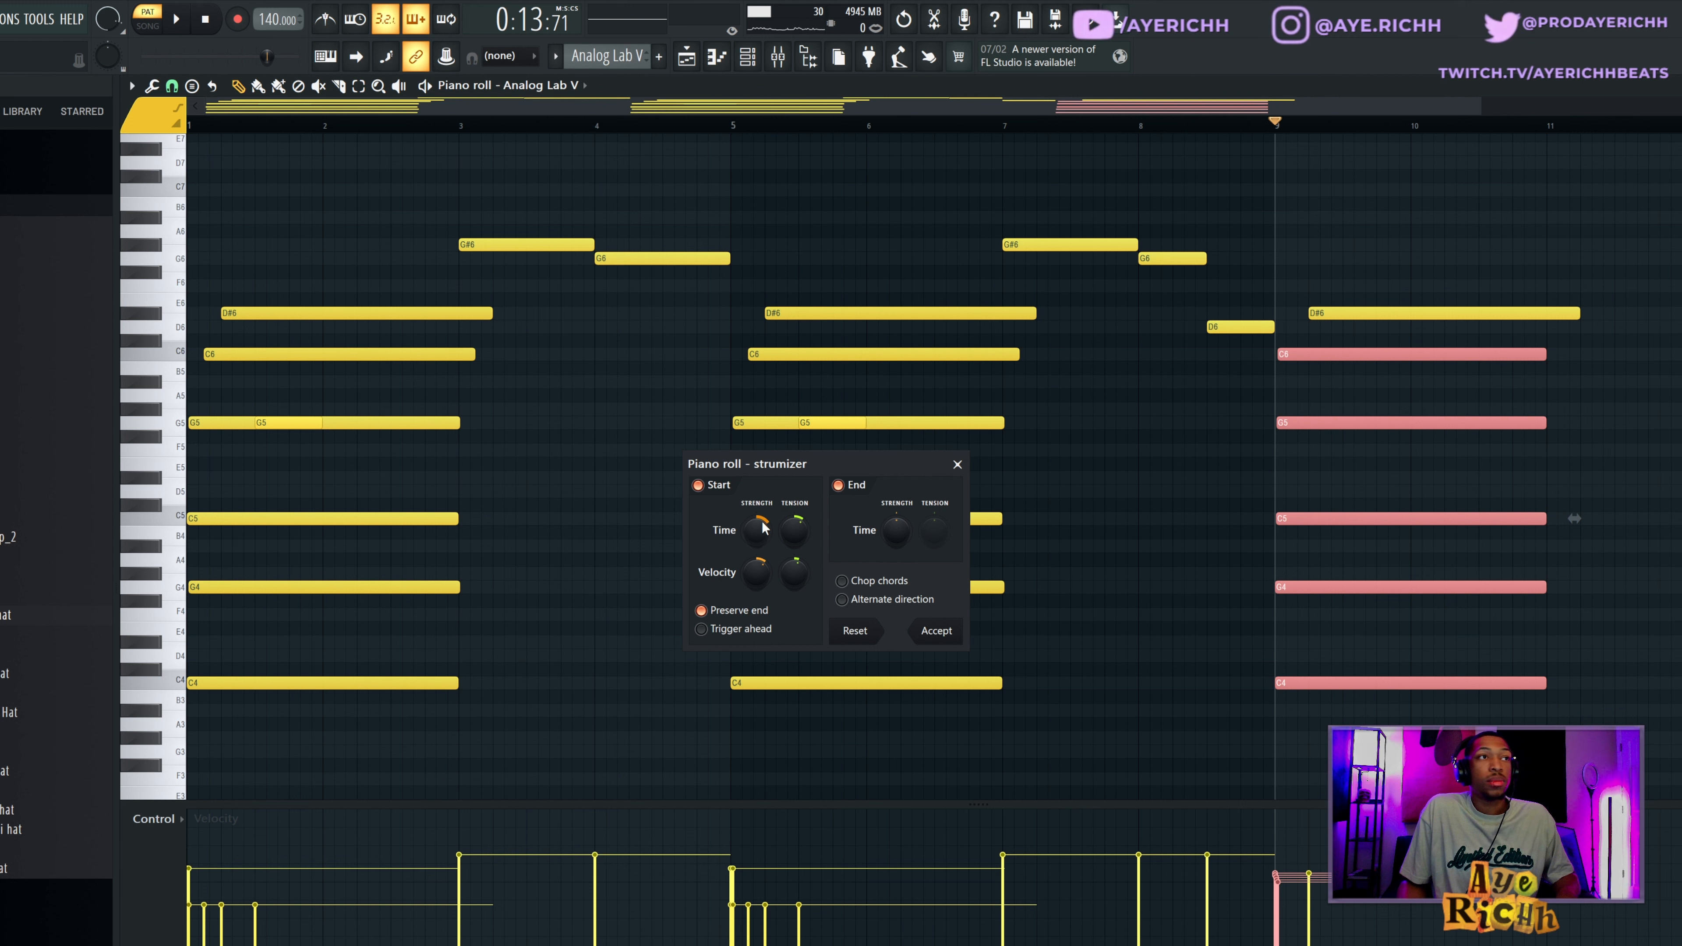
pyautogui.moveTo(760, 530); pyautogui.dragTo(761, 504)
pyautogui.press('space')
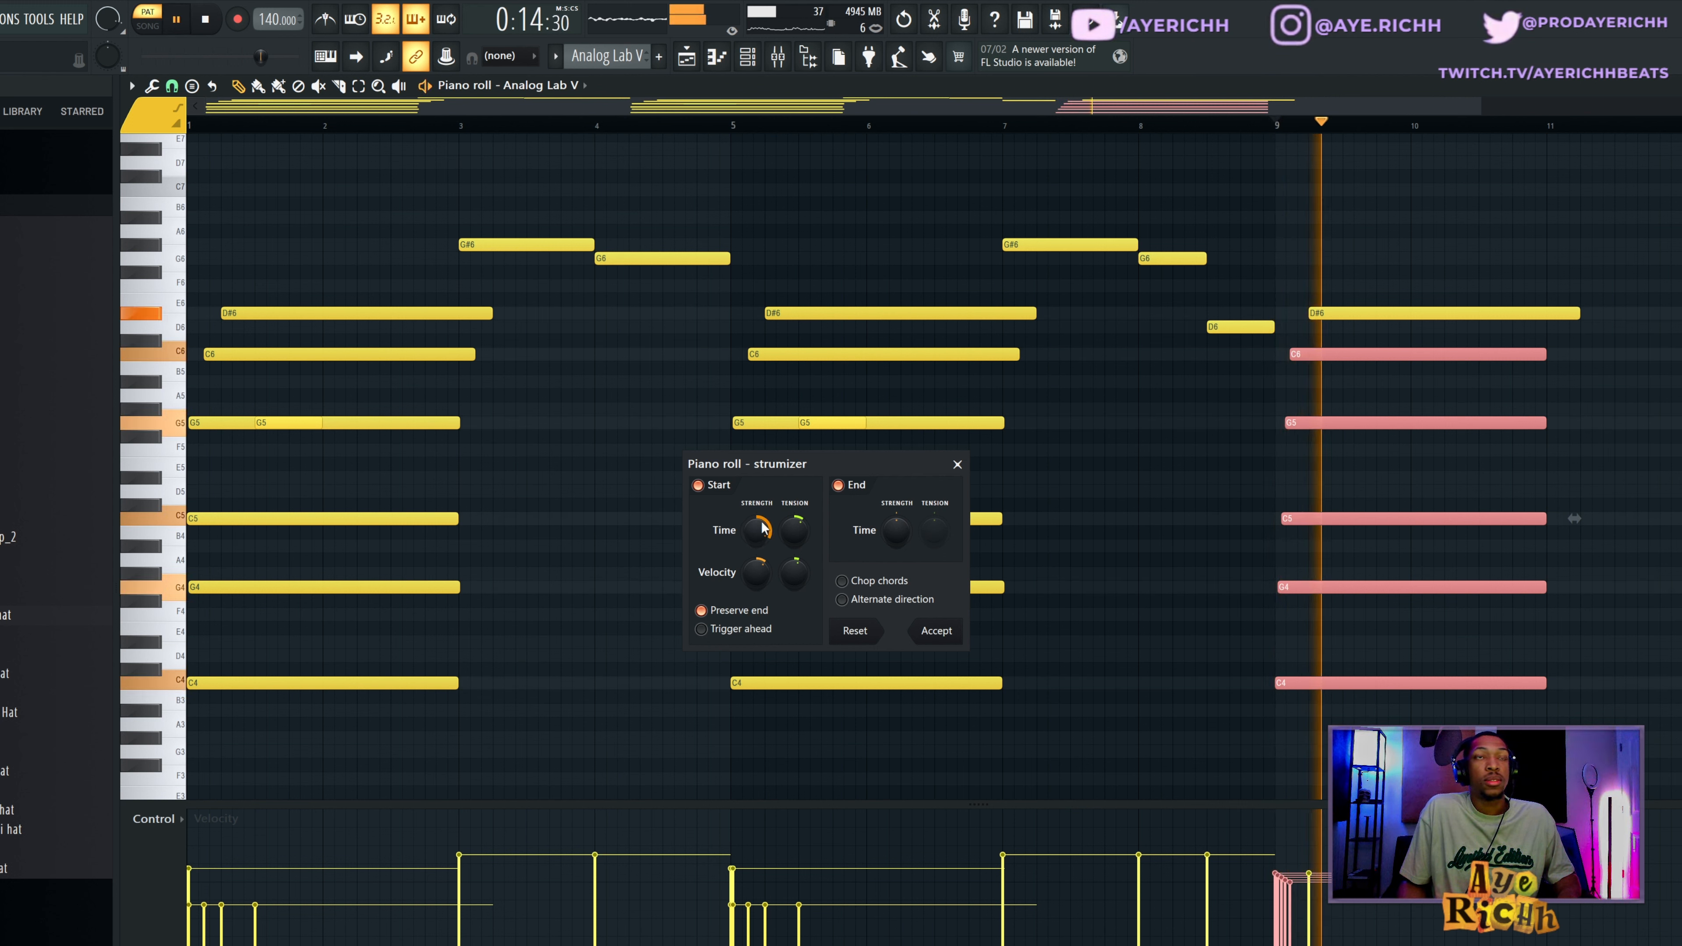
pyautogui.press('space')
pyautogui.click(957, 465)
pyautogui.rightClick(1413, 312)
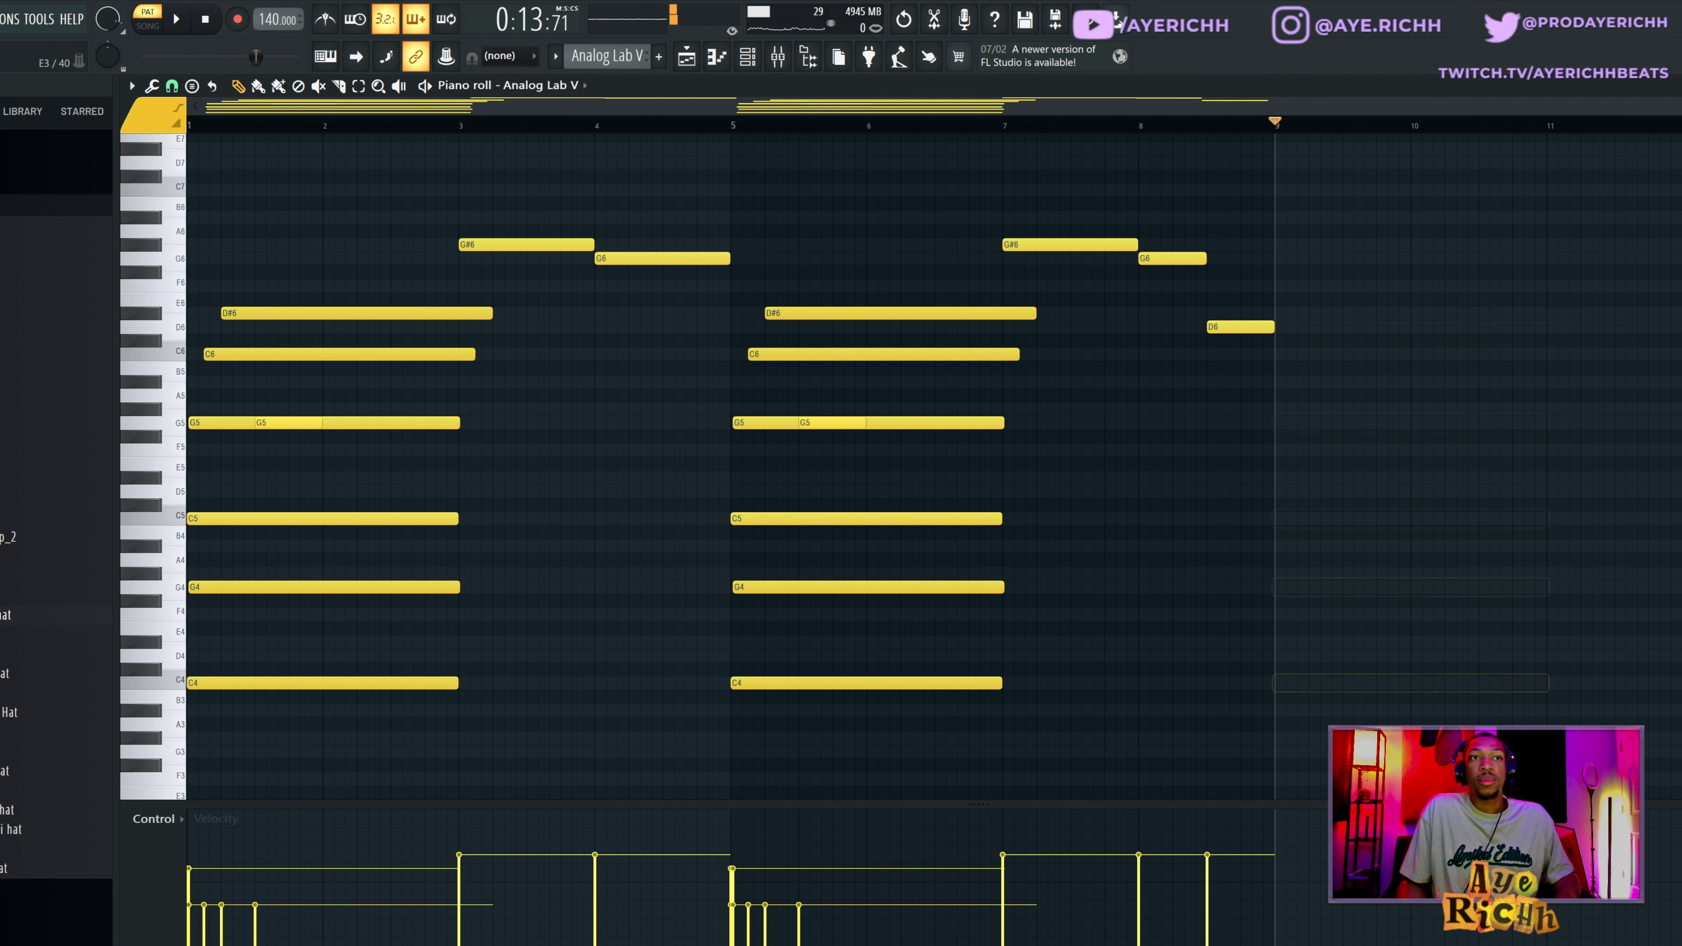
# Play the Analog Lab V pattern from bar 3 to hear the G#6 and G6 melody notes.
pyautogui.click(467, 116)
pyautogui.press('space')
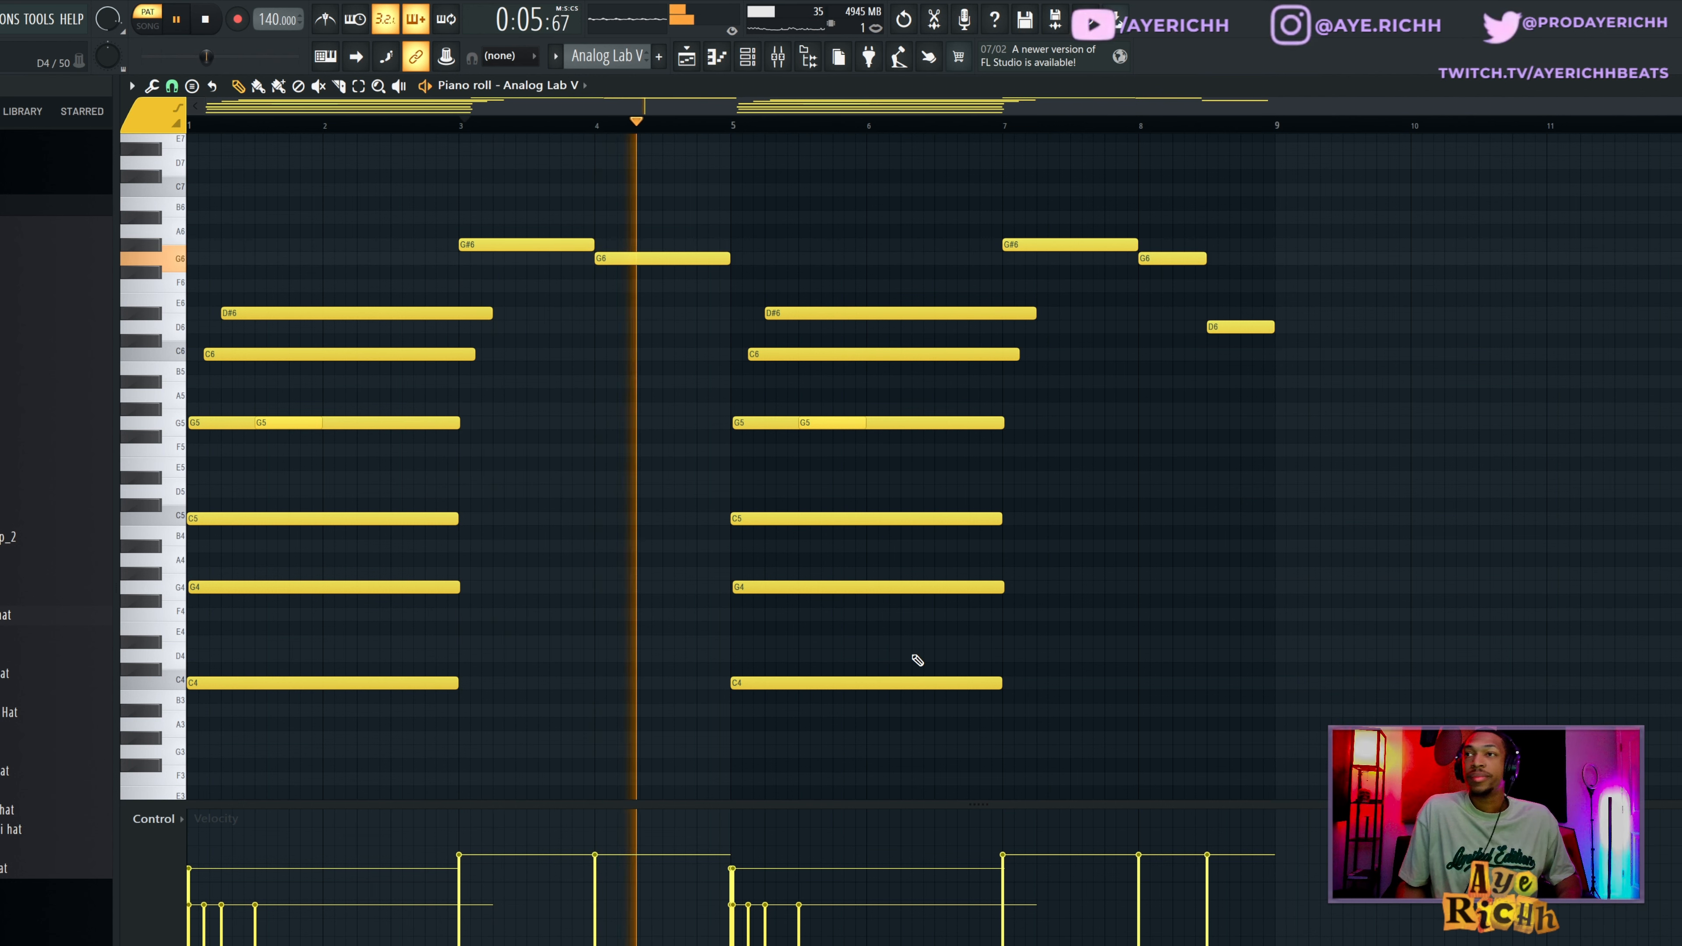
pyautogui.press('space')
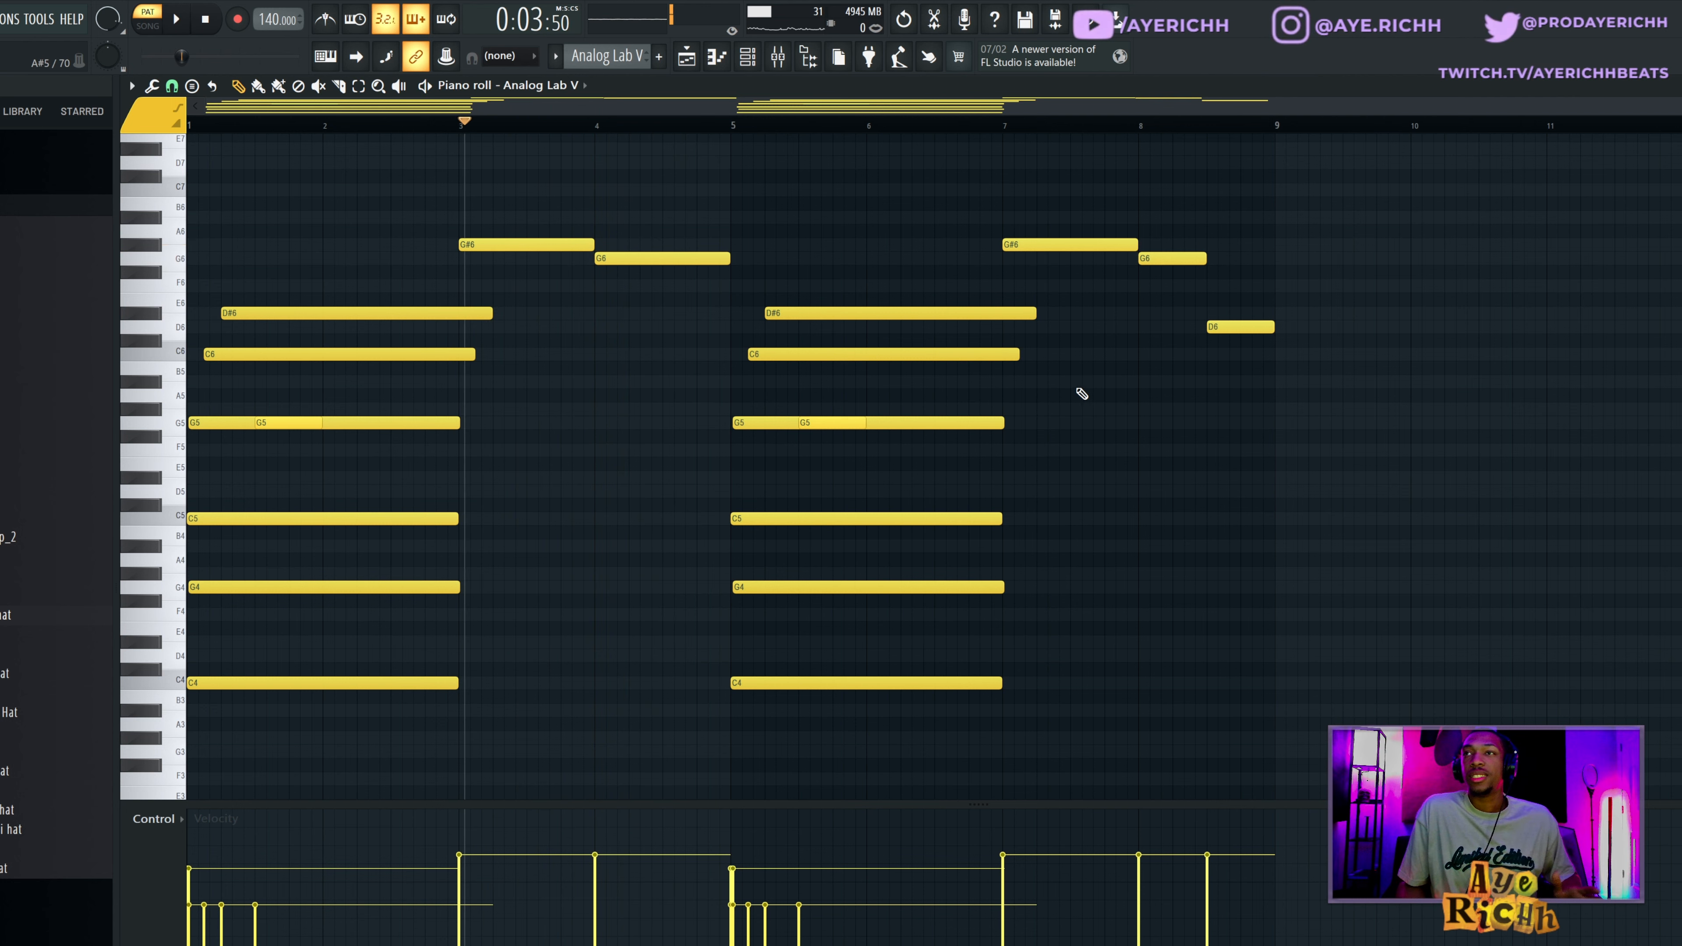
# Examine the settings of the EffectRack effect on mixer Insert 2 and close its window.
pyautogui.press('F9')
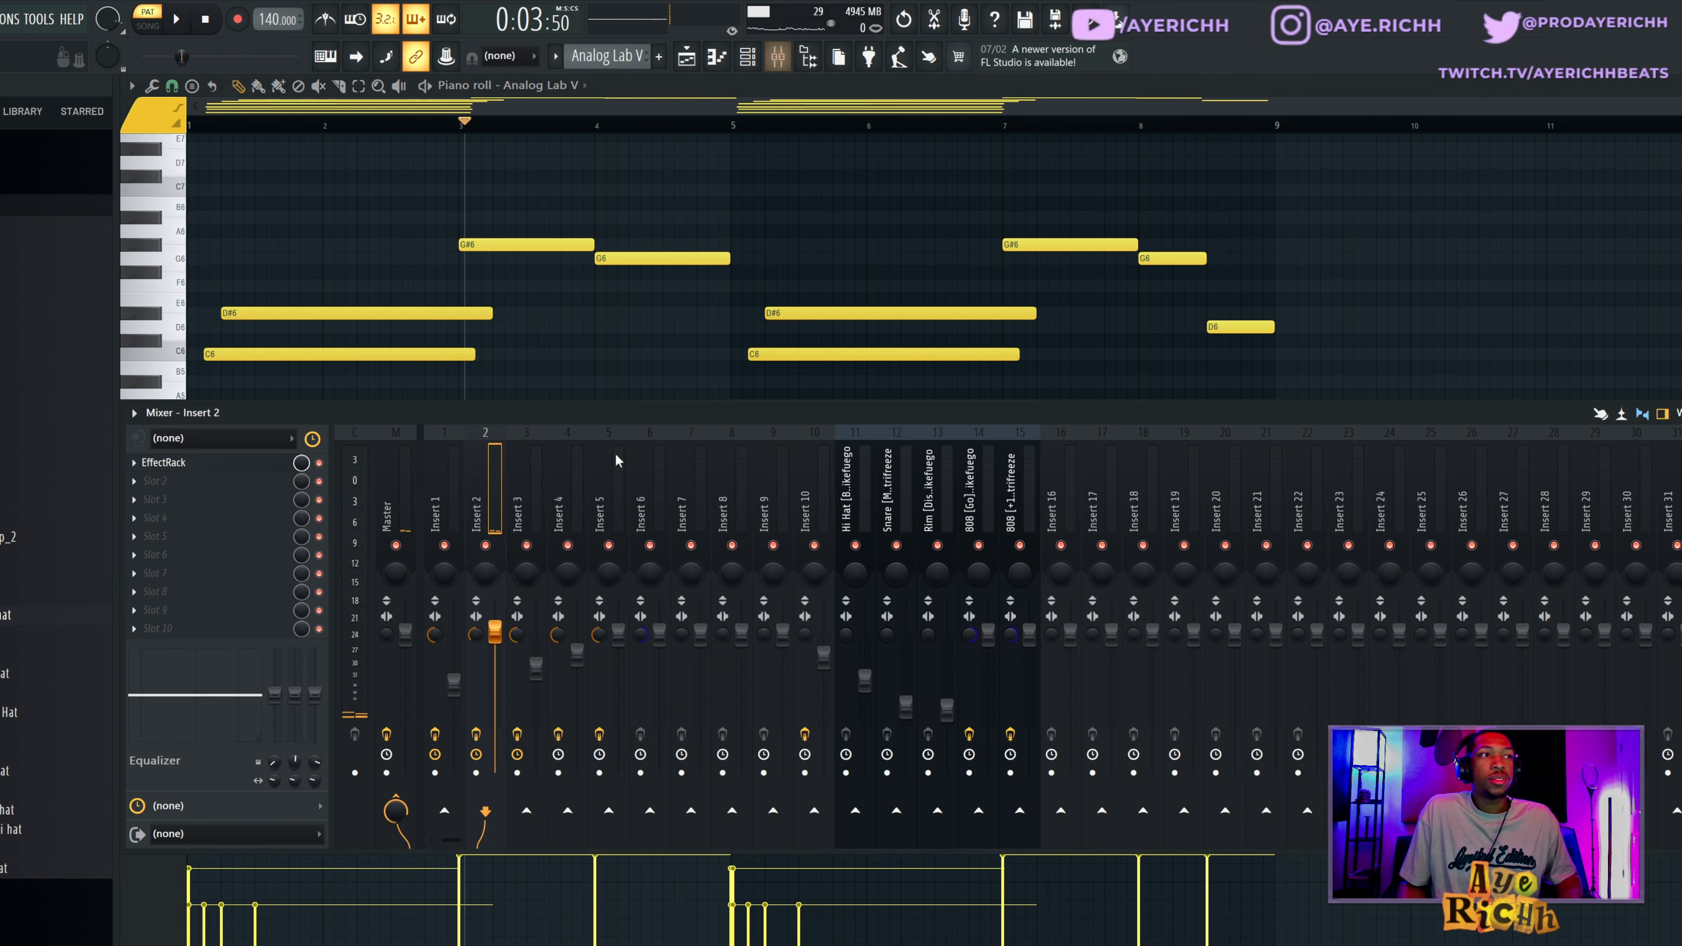
pyautogui.click(201, 468)
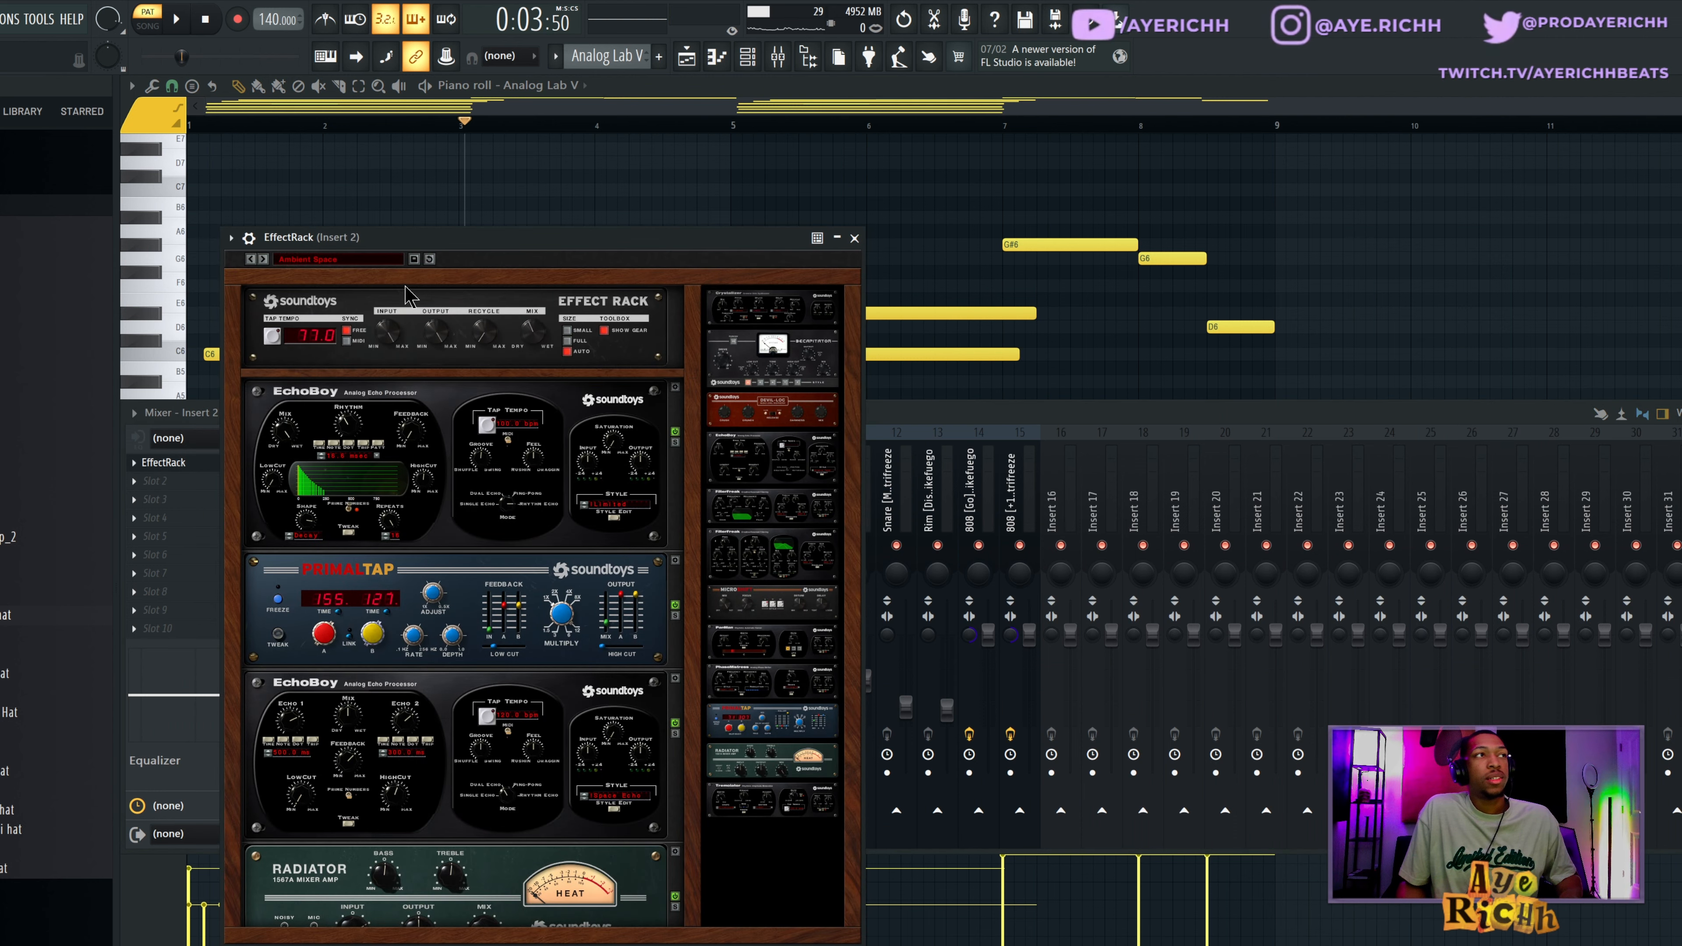
pyautogui.click(854, 238)
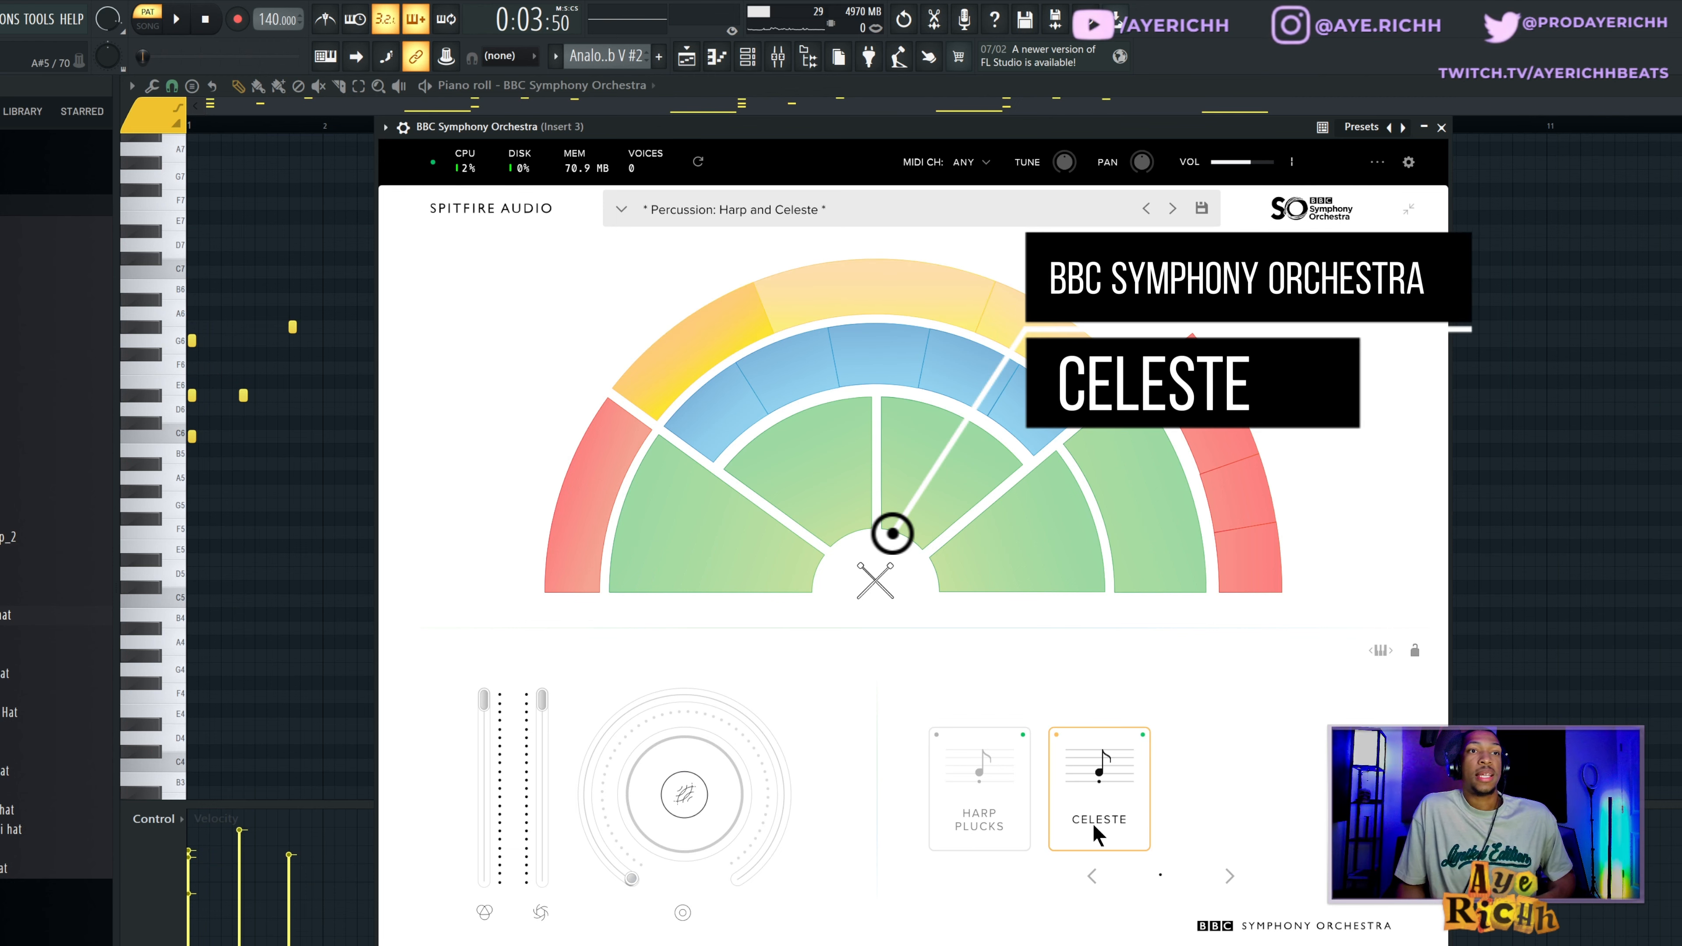
# Close the BBC Symphony Orchestra plugin window and play through its Celeste piano roll pattern.
pyautogui.click(1441, 128)
pyautogui.press('space')
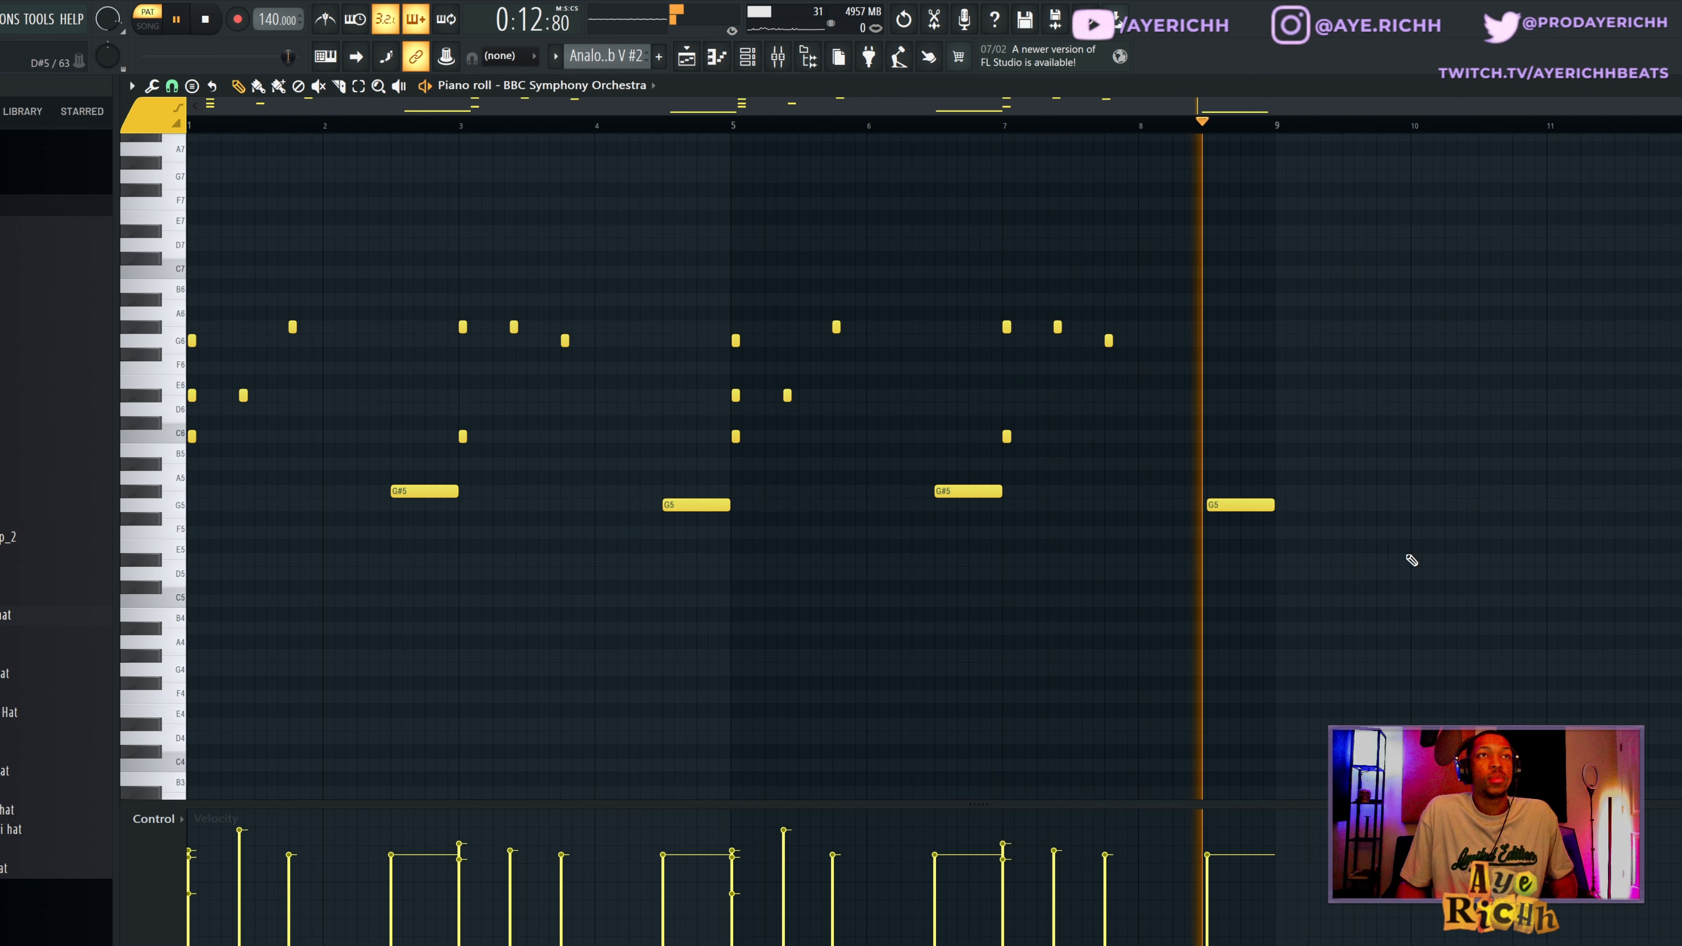
pyautogui.press('space')
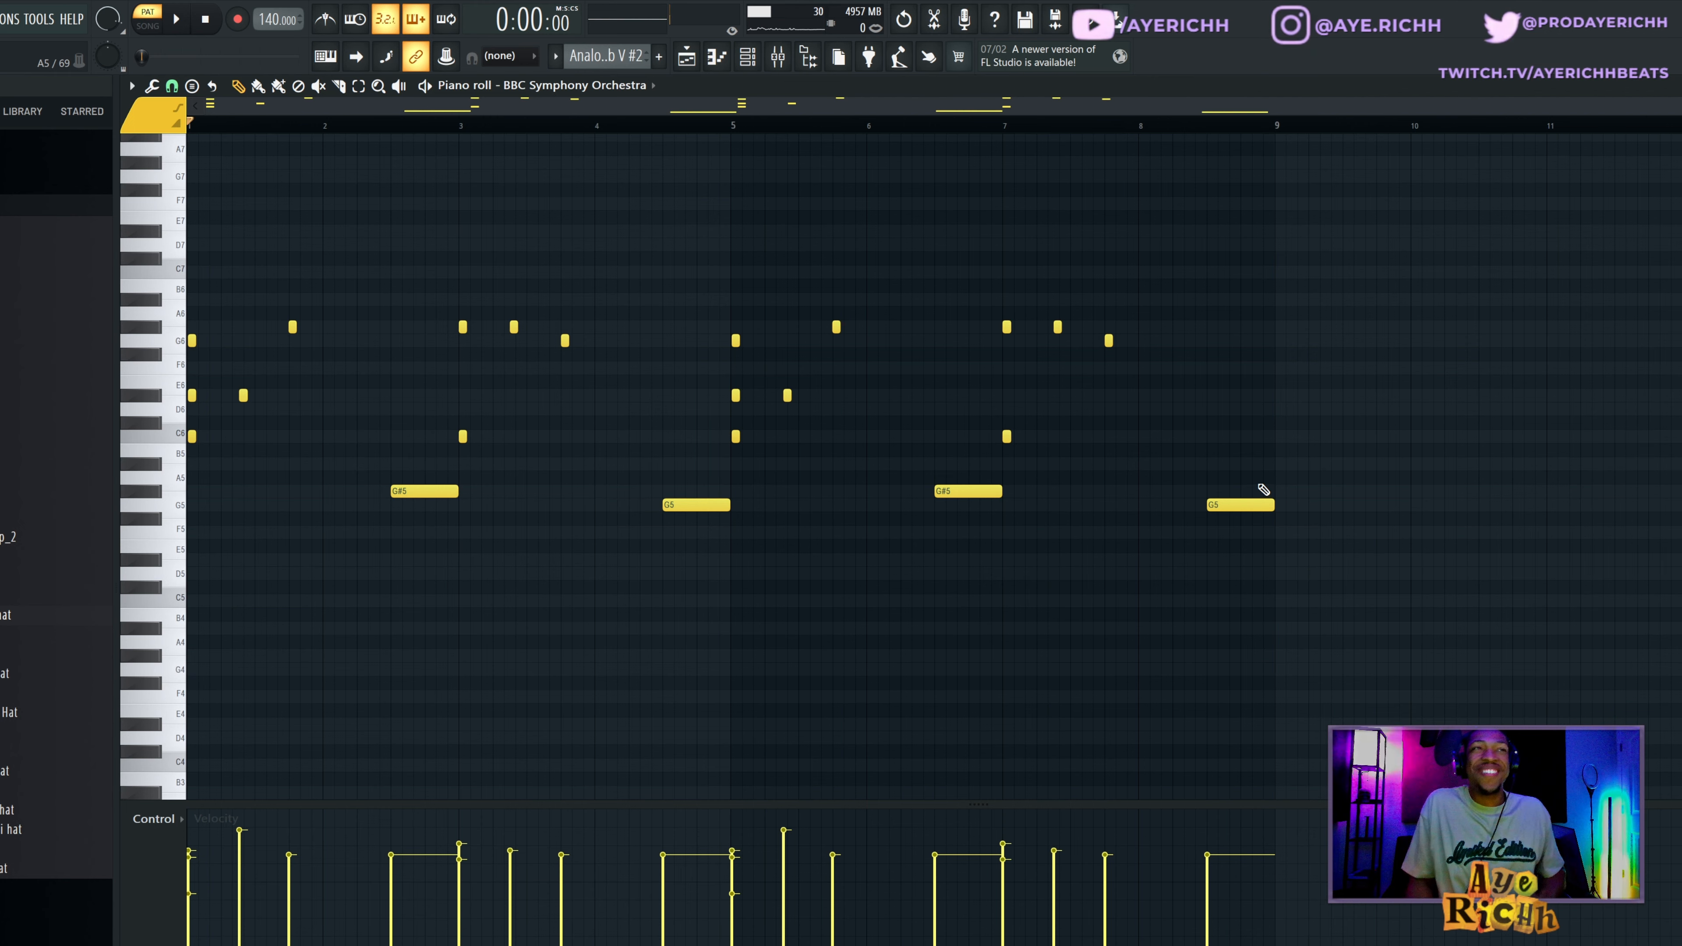
# Examine the settings of the EffectRack and Crystallizer_2 effects on mixer Insert 3, then hide the mixer.
pyautogui.click(779, 59)
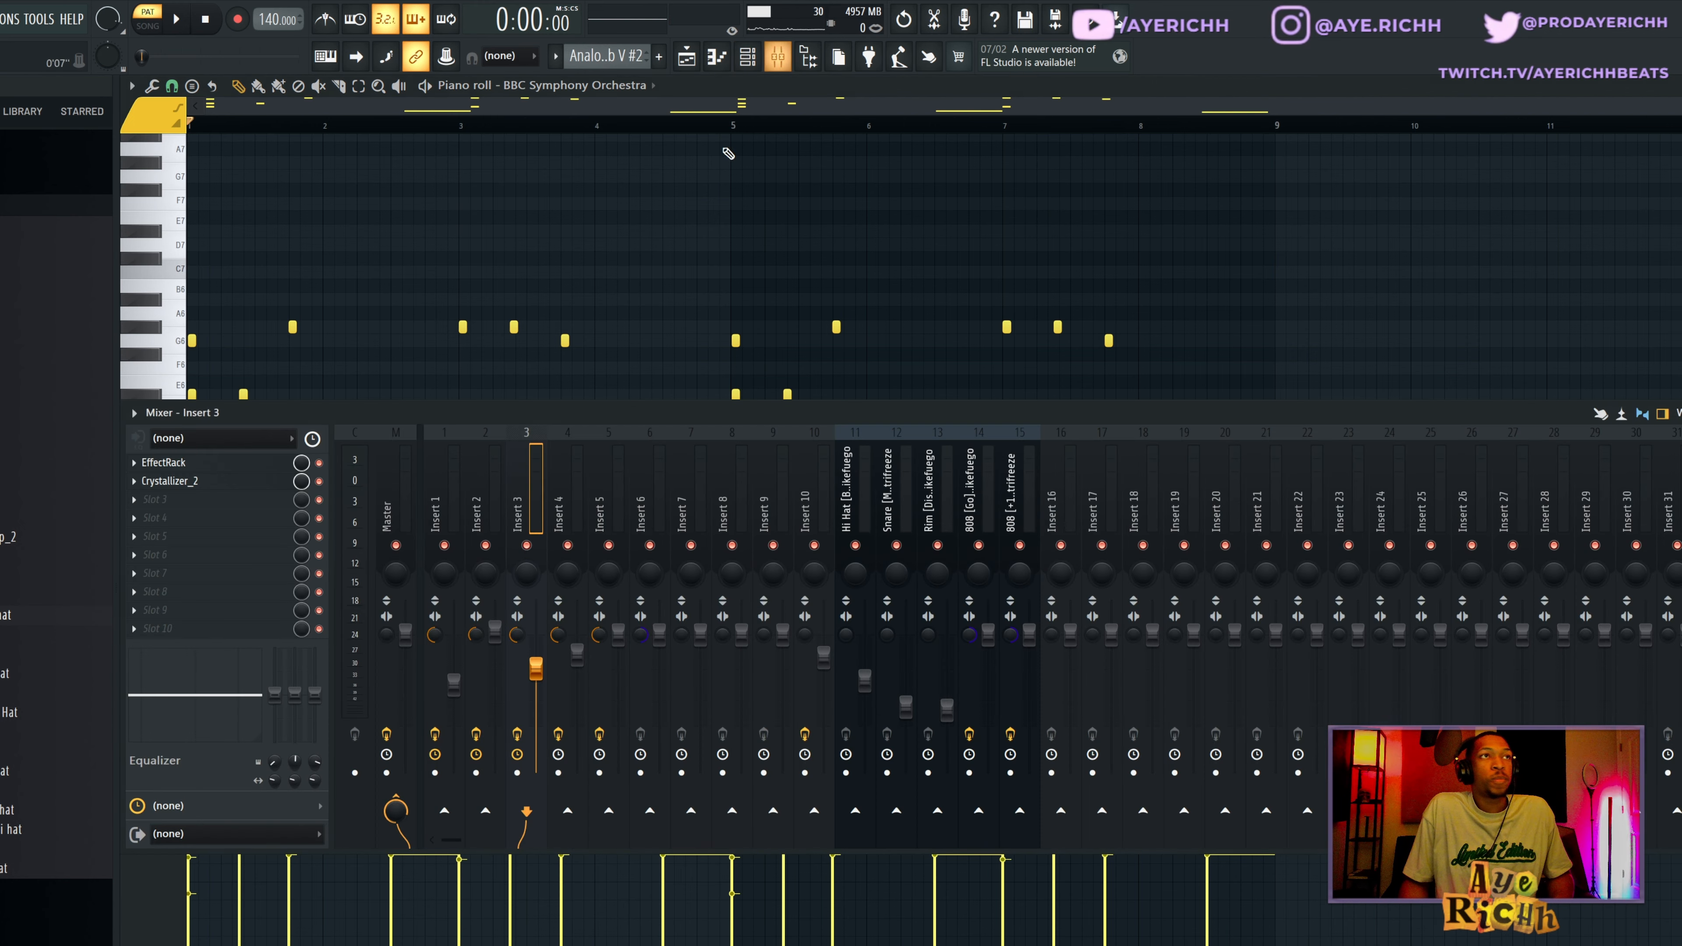
pyautogui.click(216, 463)
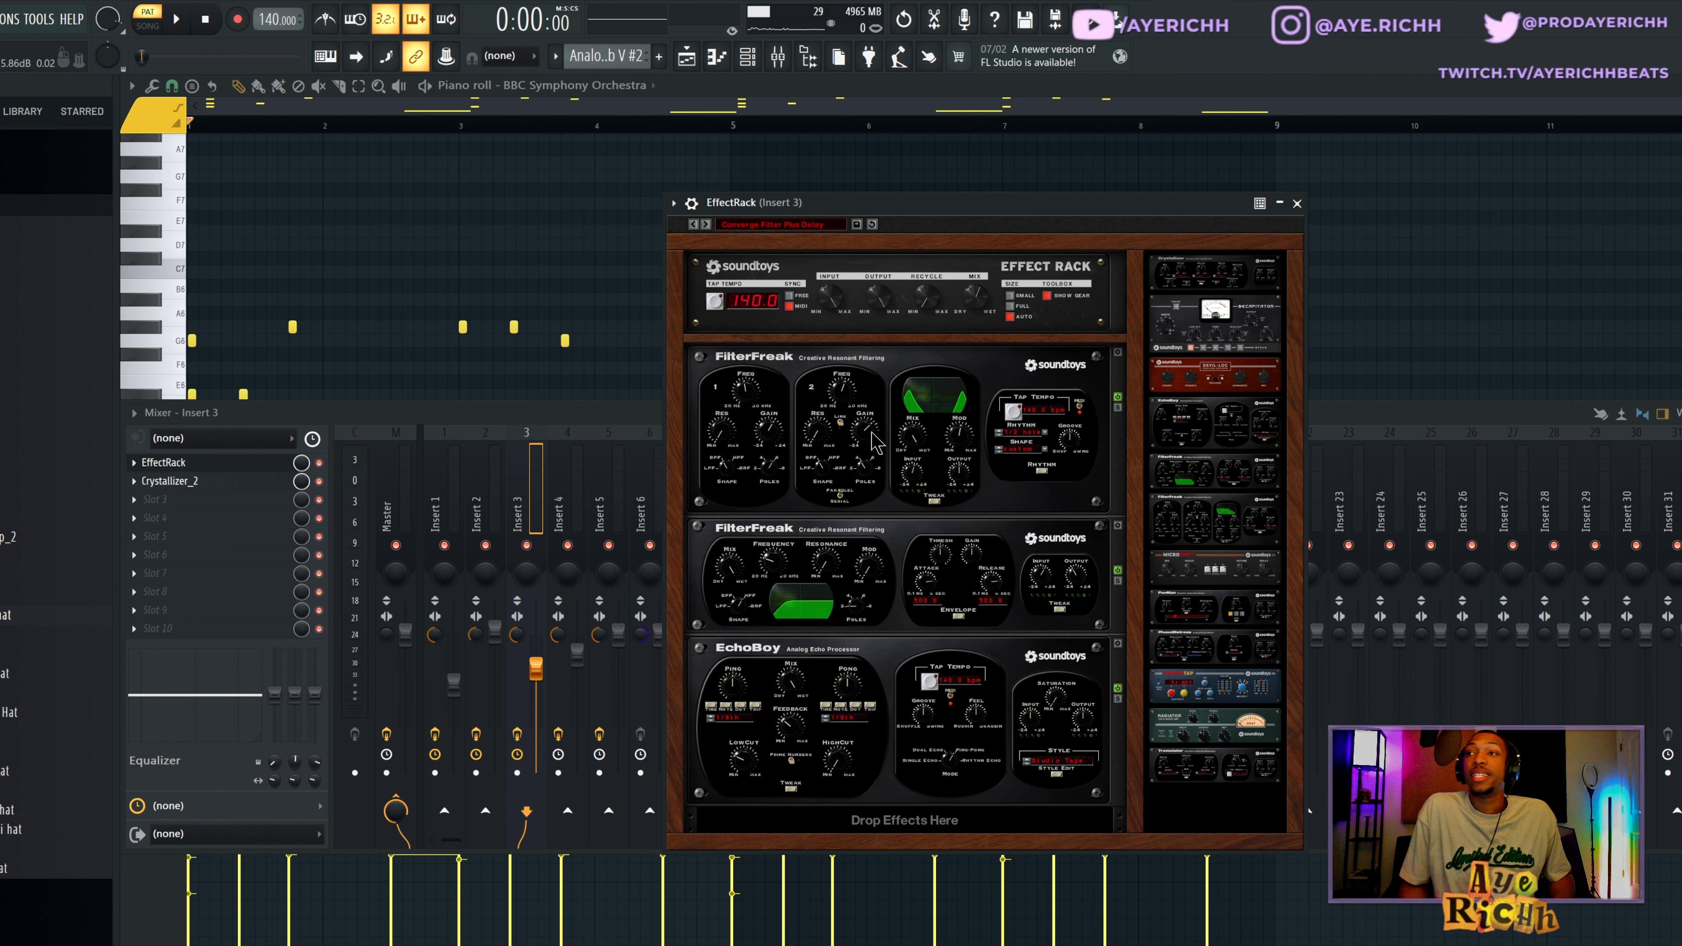
pyautogui.click(224, 467)
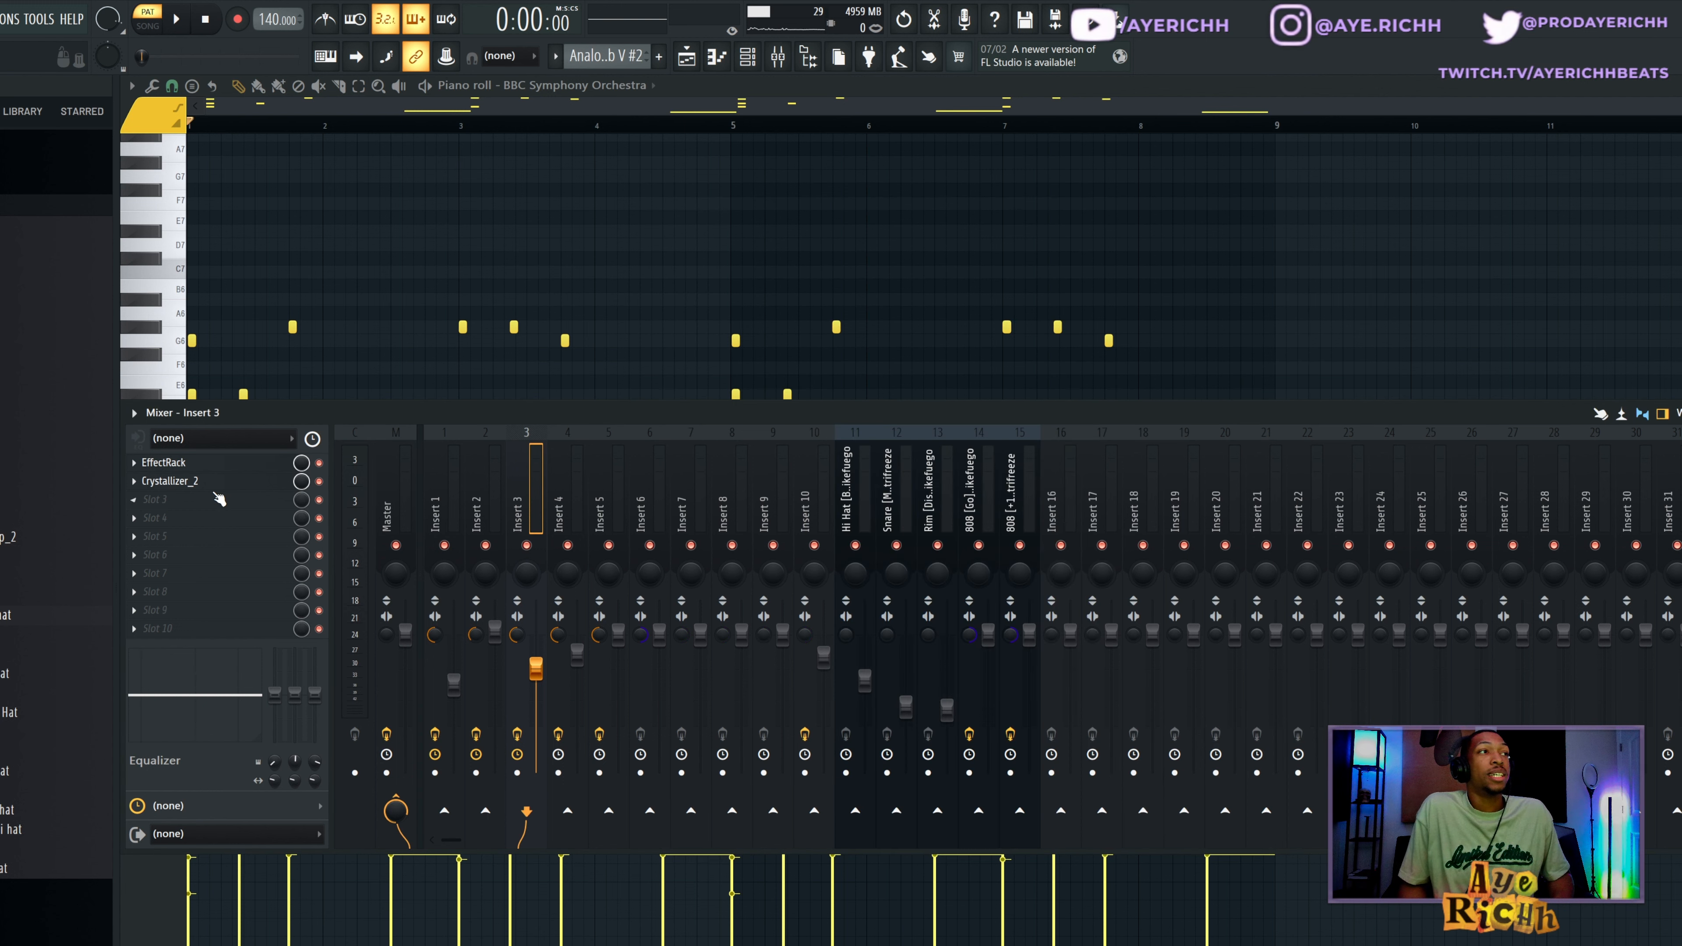
pyautogui.click(213, 494)
pyautogui.click(181, 487)
pyautogui.click(180, 482)
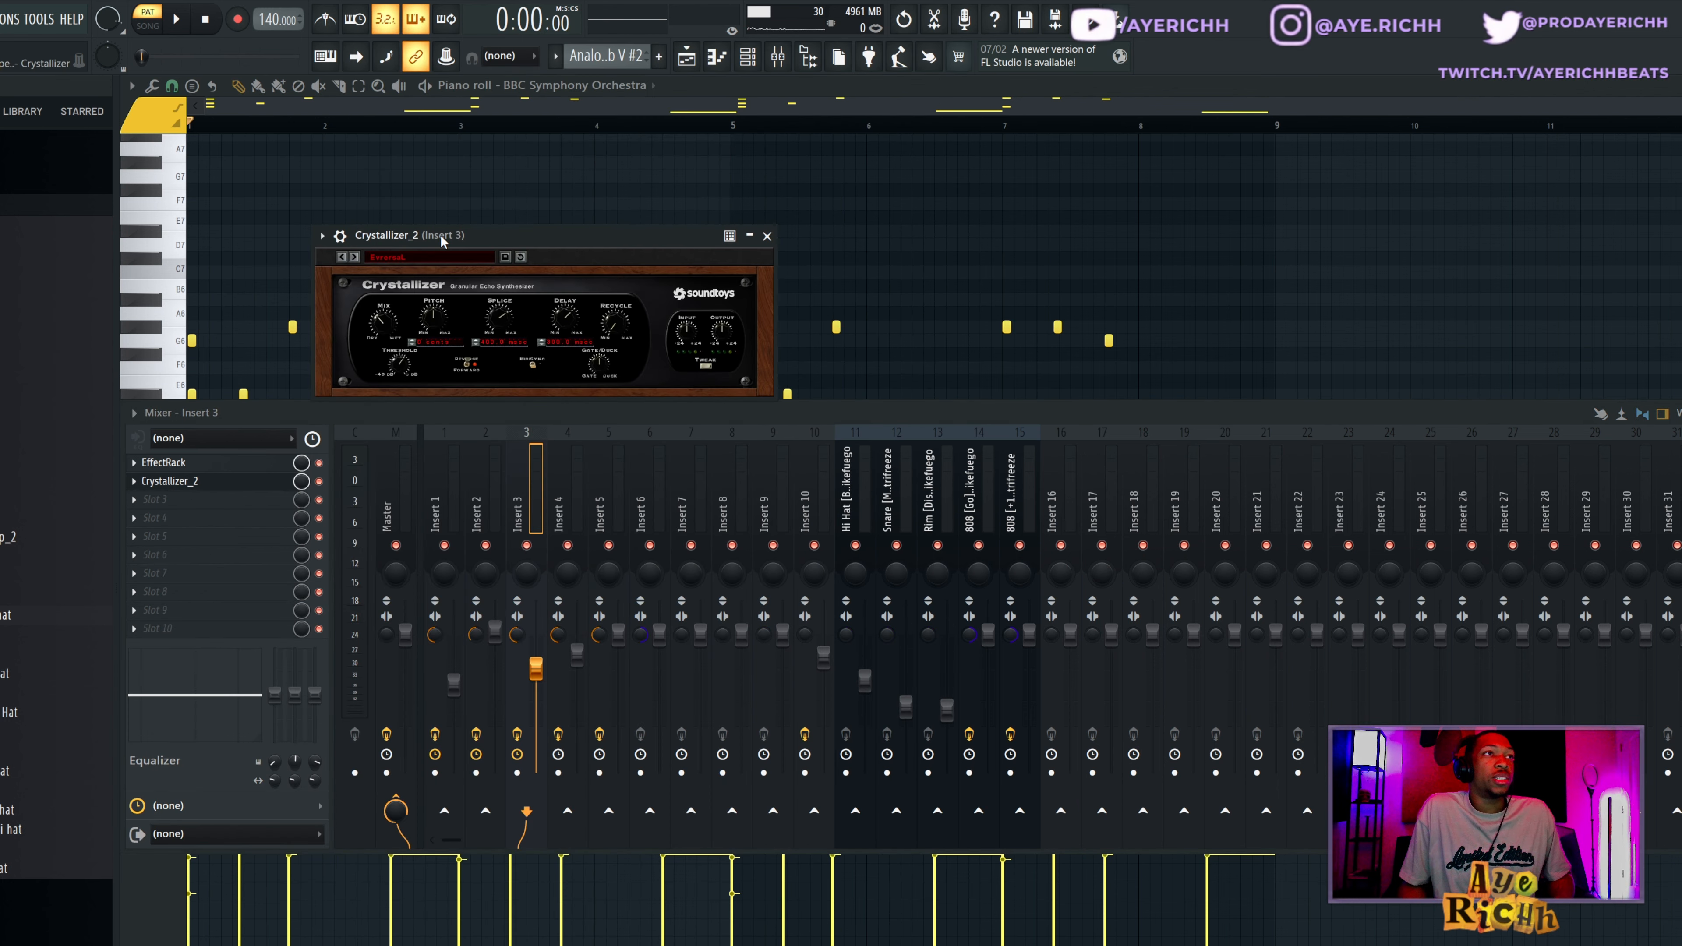
pyautogui.moveTo(442, 241); pyautogui.dragTo(575, 239)
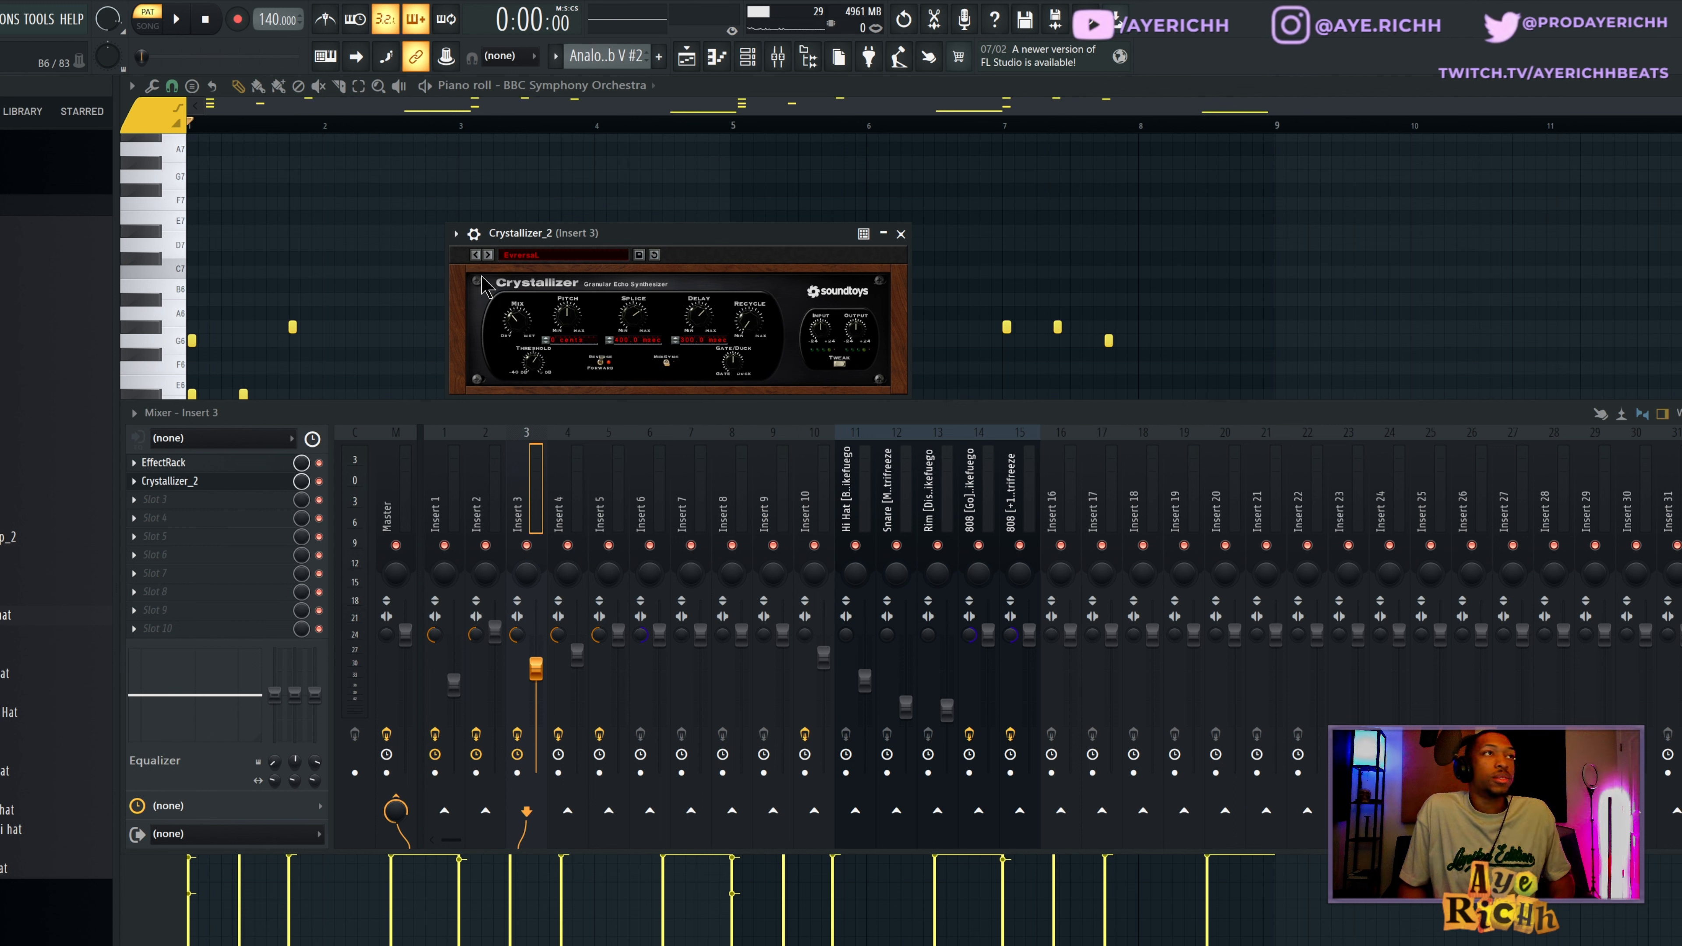
pyautogui.click(902, 234)
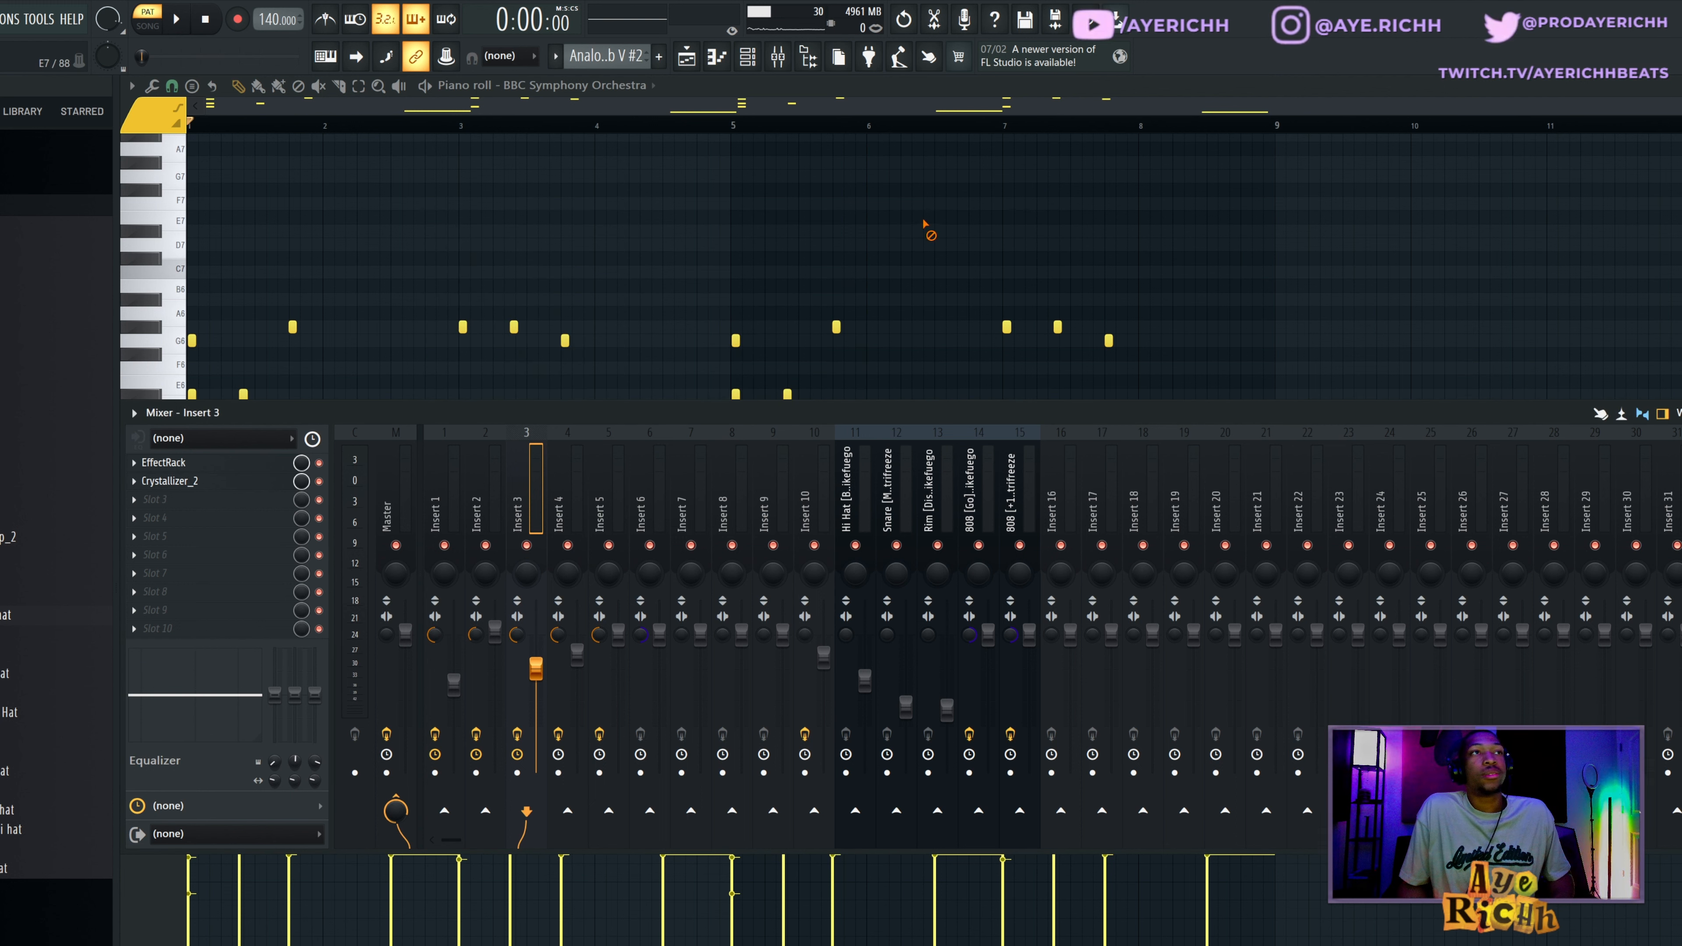
pyautogui.press('F9')
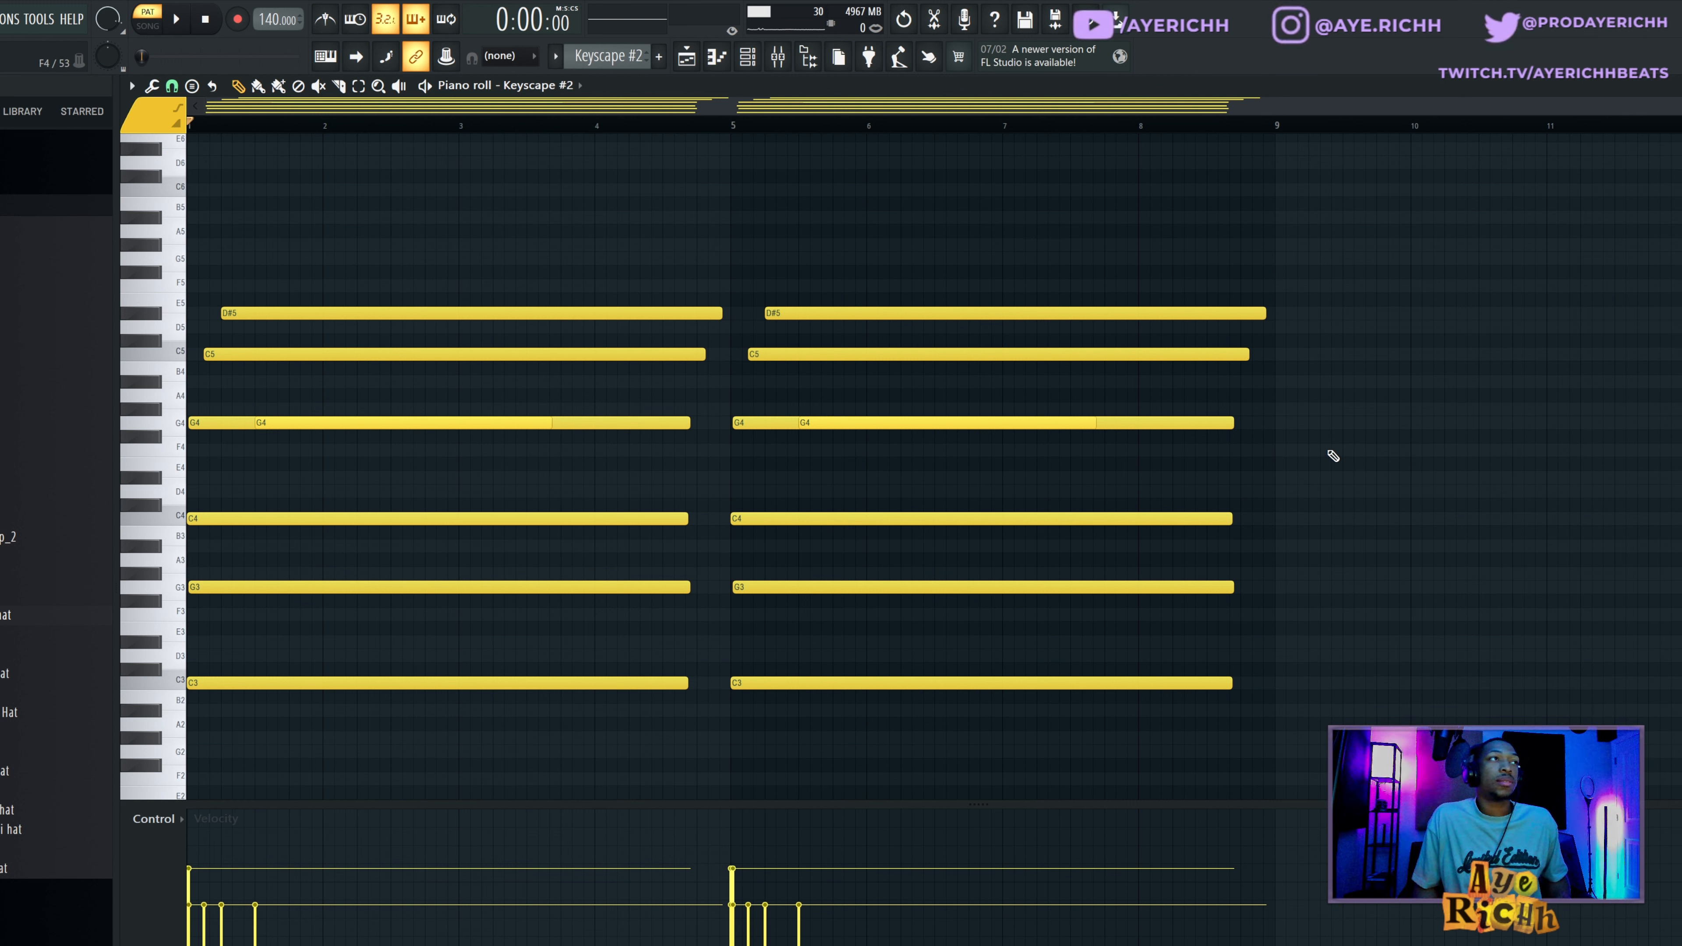
# Play through the Keyscape #2 chord pattern in the piano roll.
pyautogui.press('space')
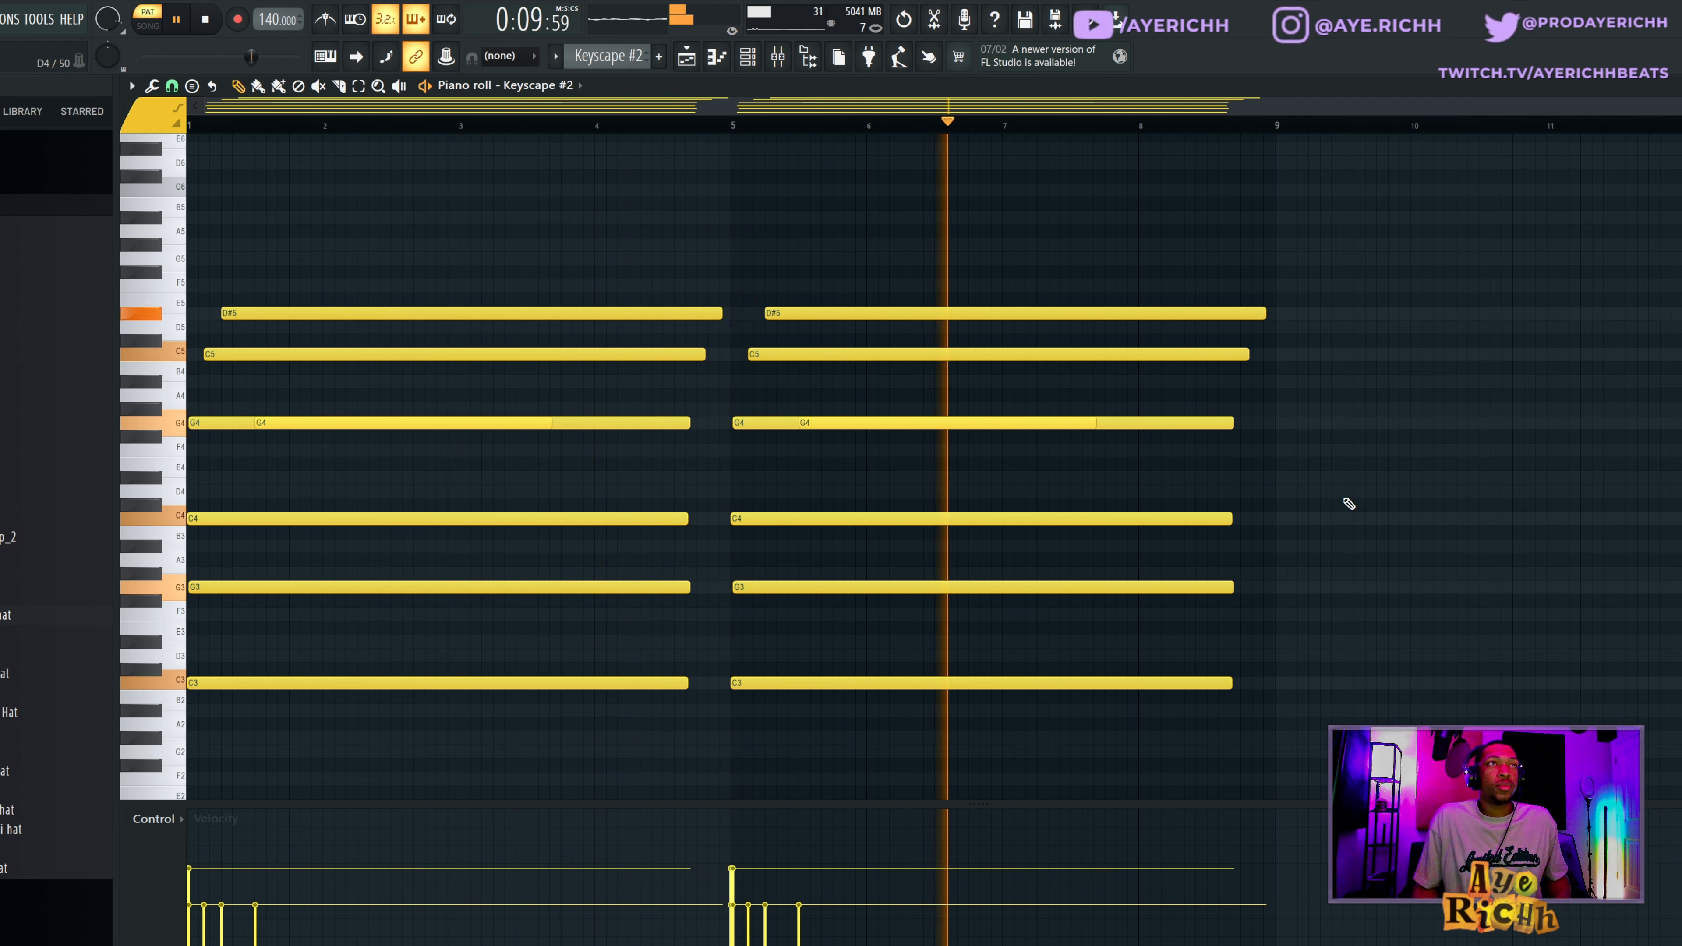
pyautogui.press('space')
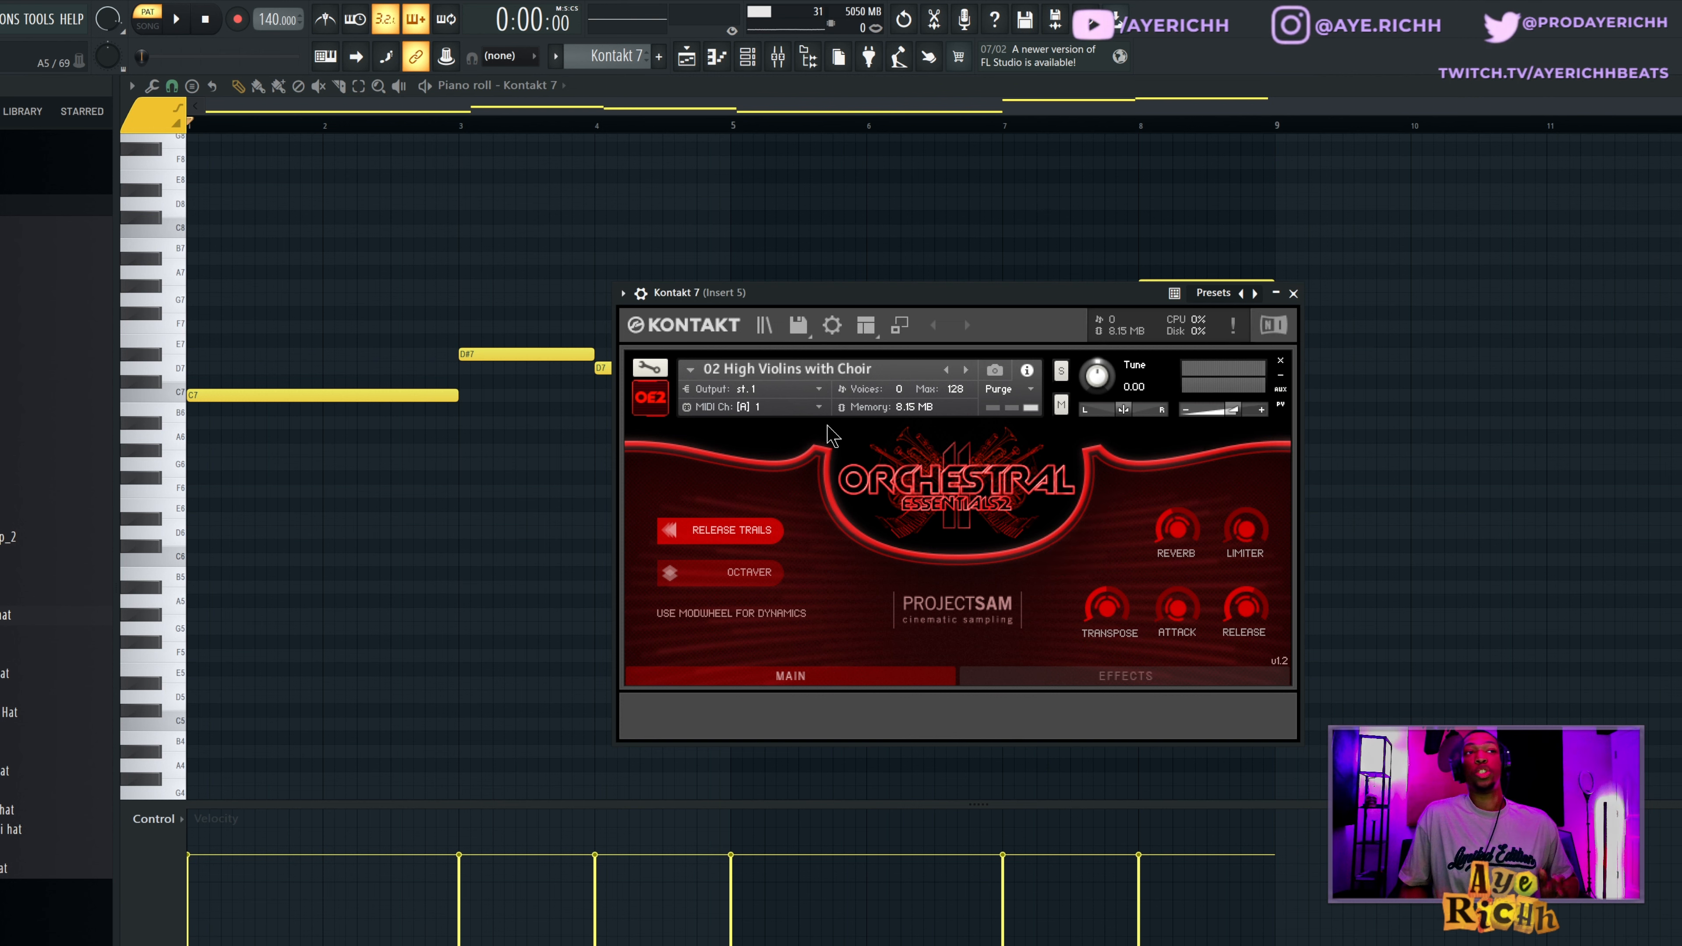
# Close the Kontakt 7 plugin window and play through its High Violins with Choir melody.
pyautogui.rightClick(499, 548)
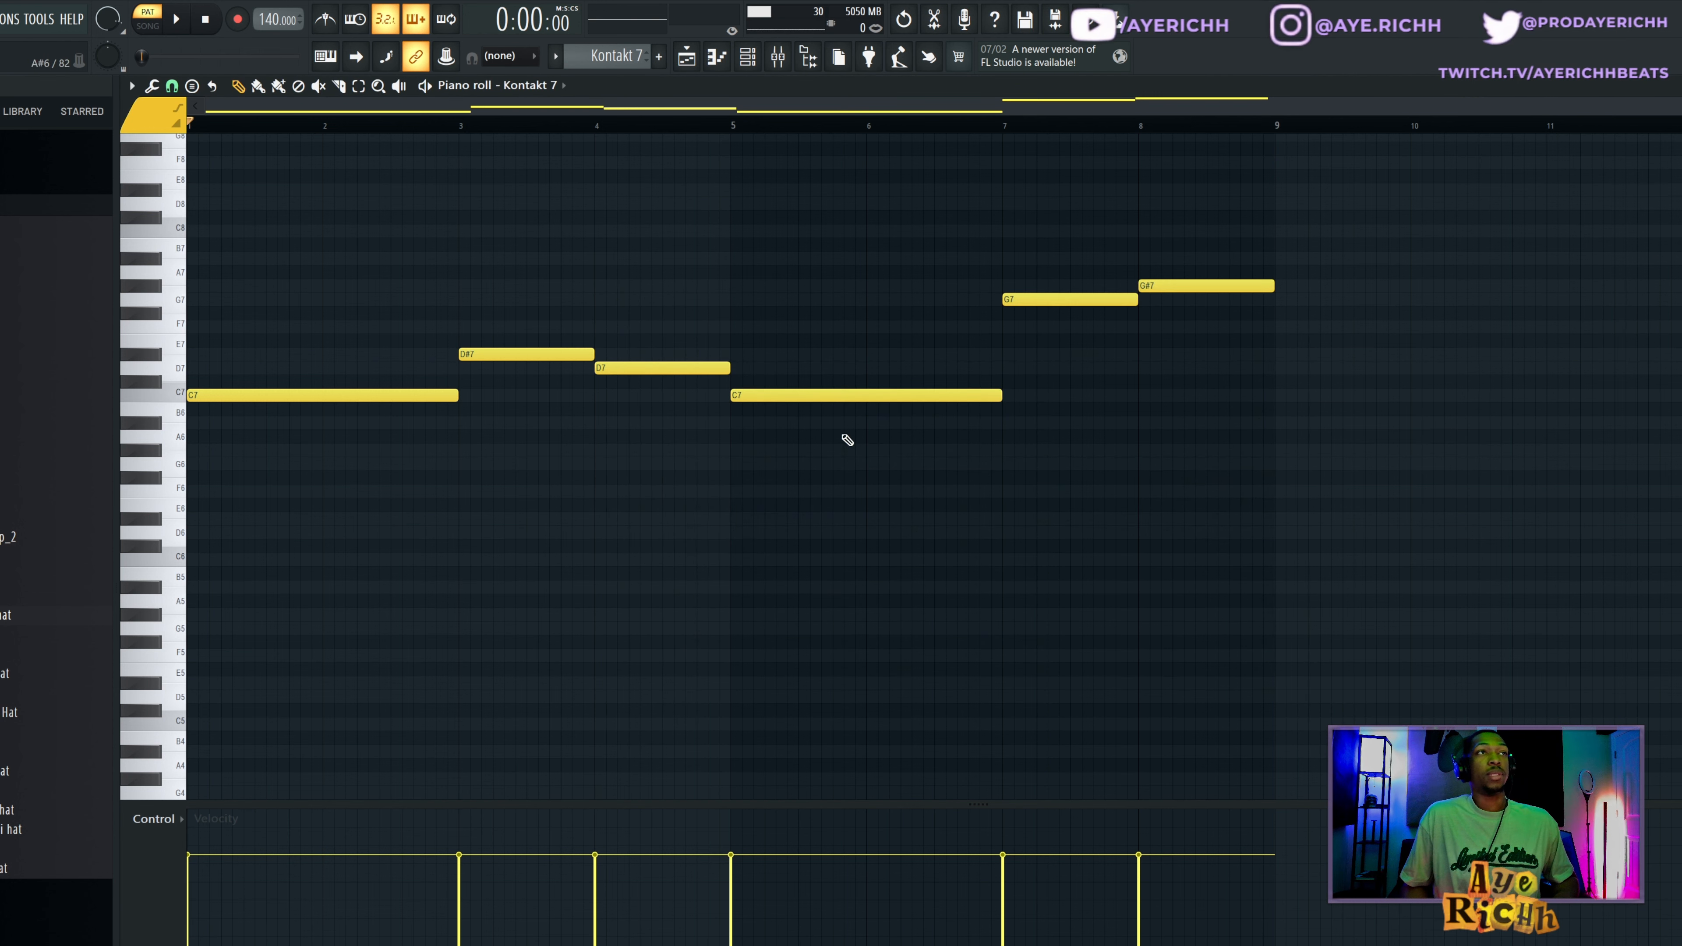
pyautogui.scroll(1, 861, 500)
pyautogui.press('space')
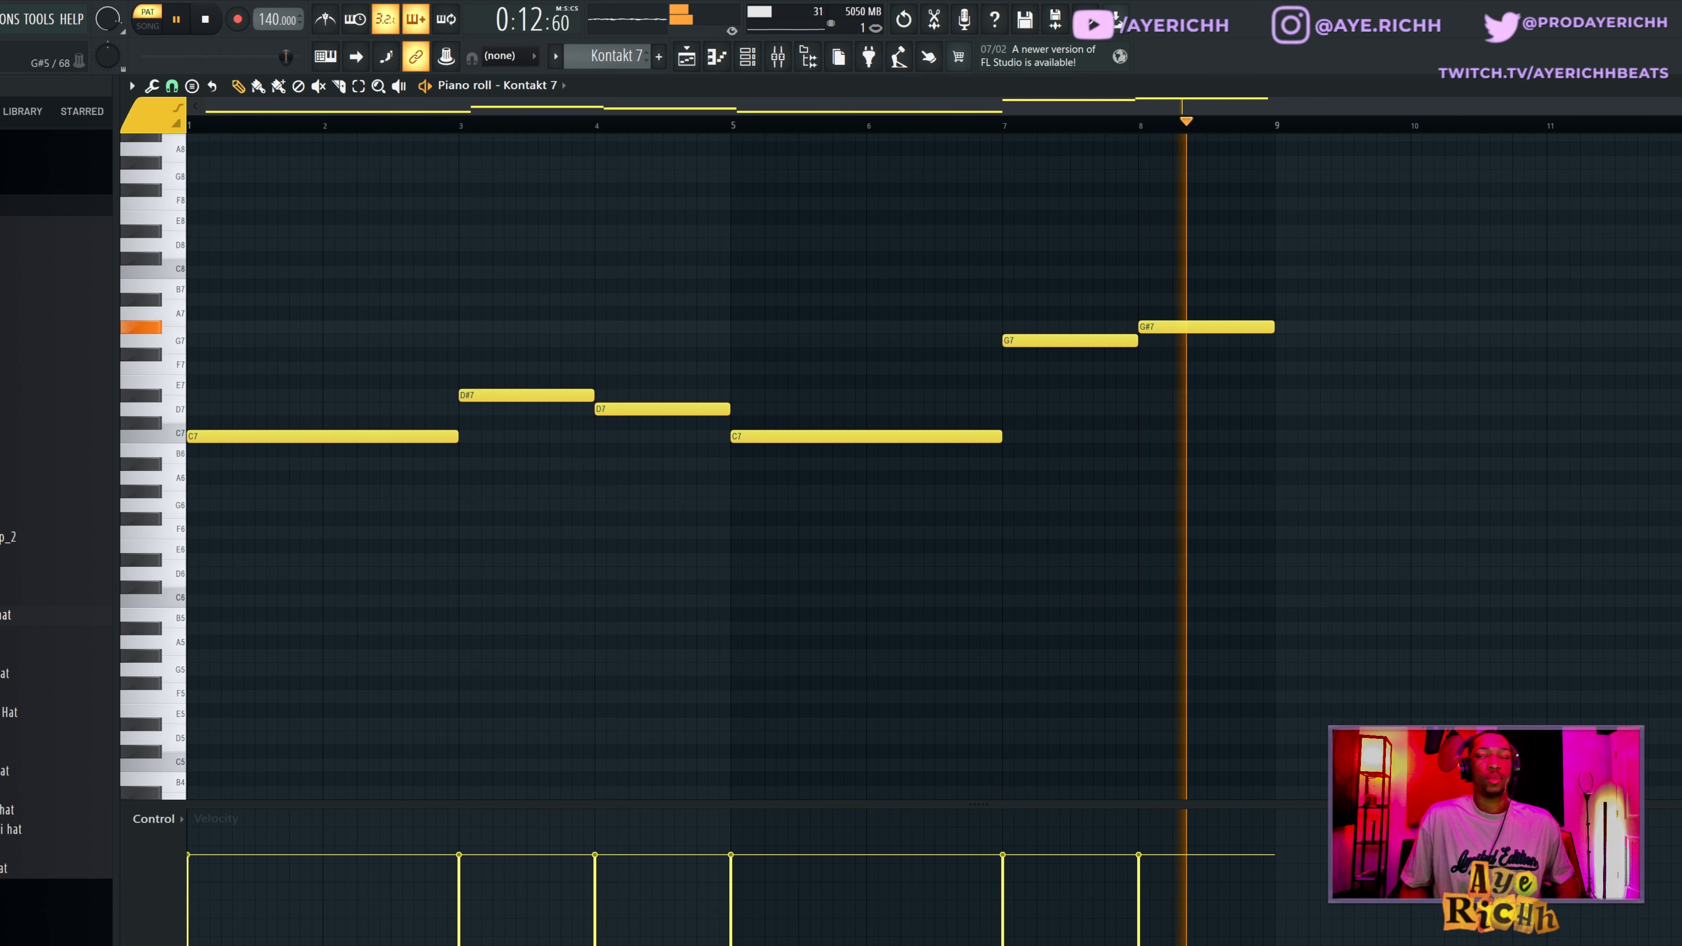
pyautogui.press('space')
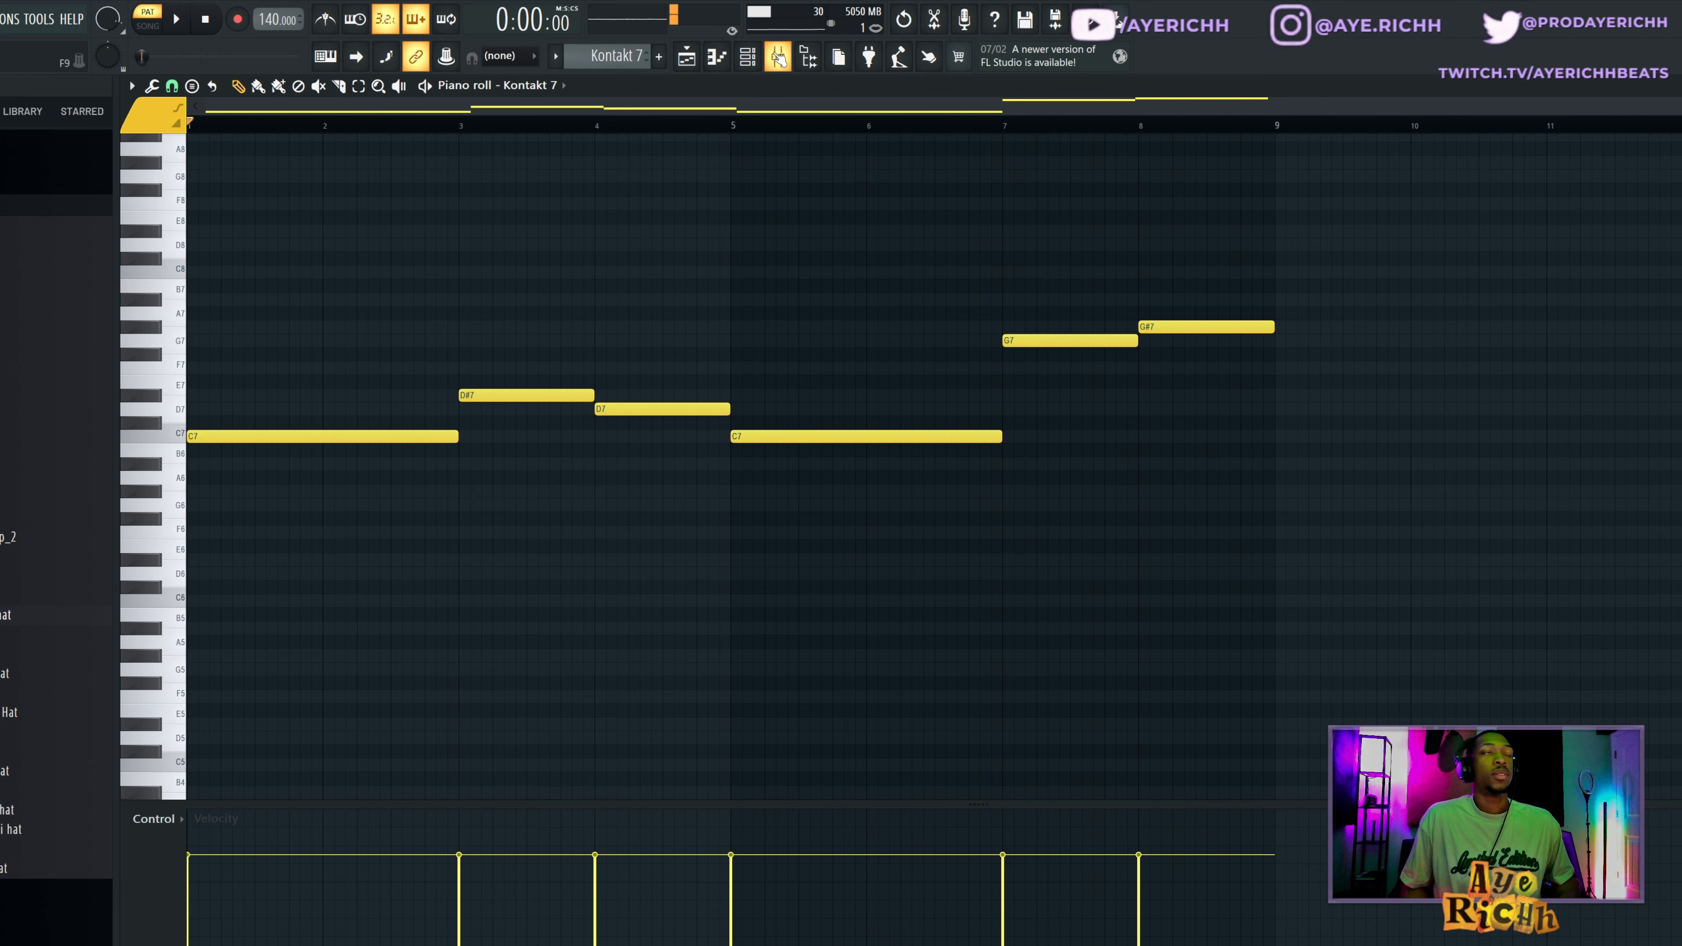
# Examine the ValhallaVintageVerb reverb settings on mixer Insert 5, then hide the plugin and mixer.
pyautogui.click(778, 58)
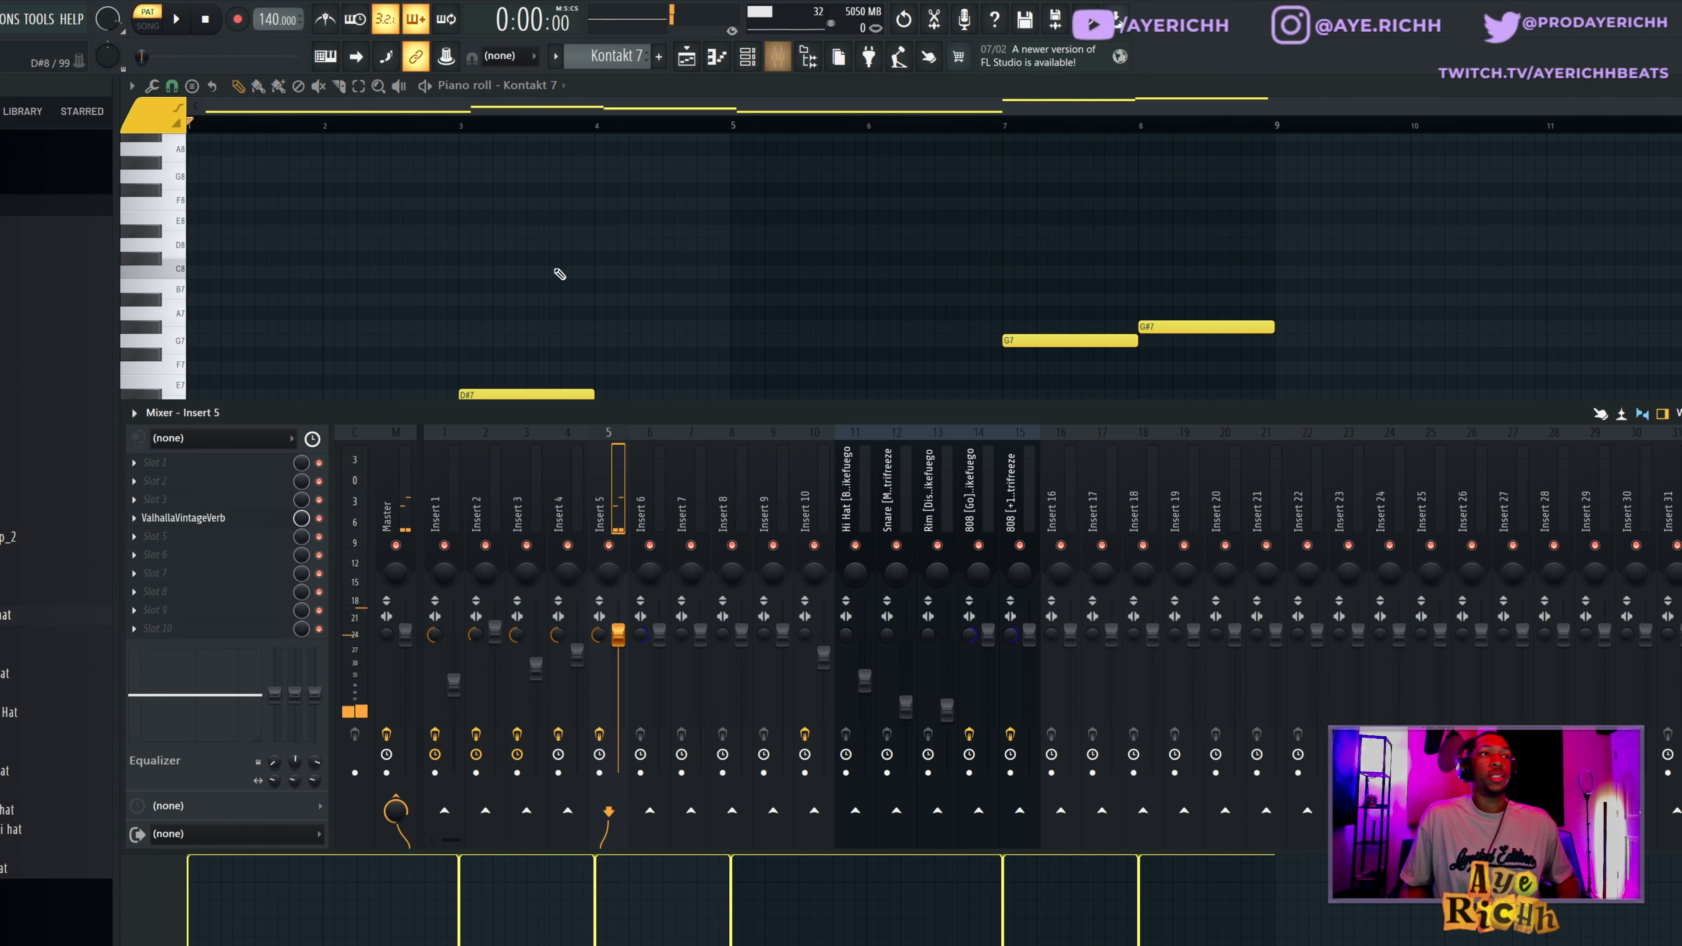
pyautogui.click(197, 520)
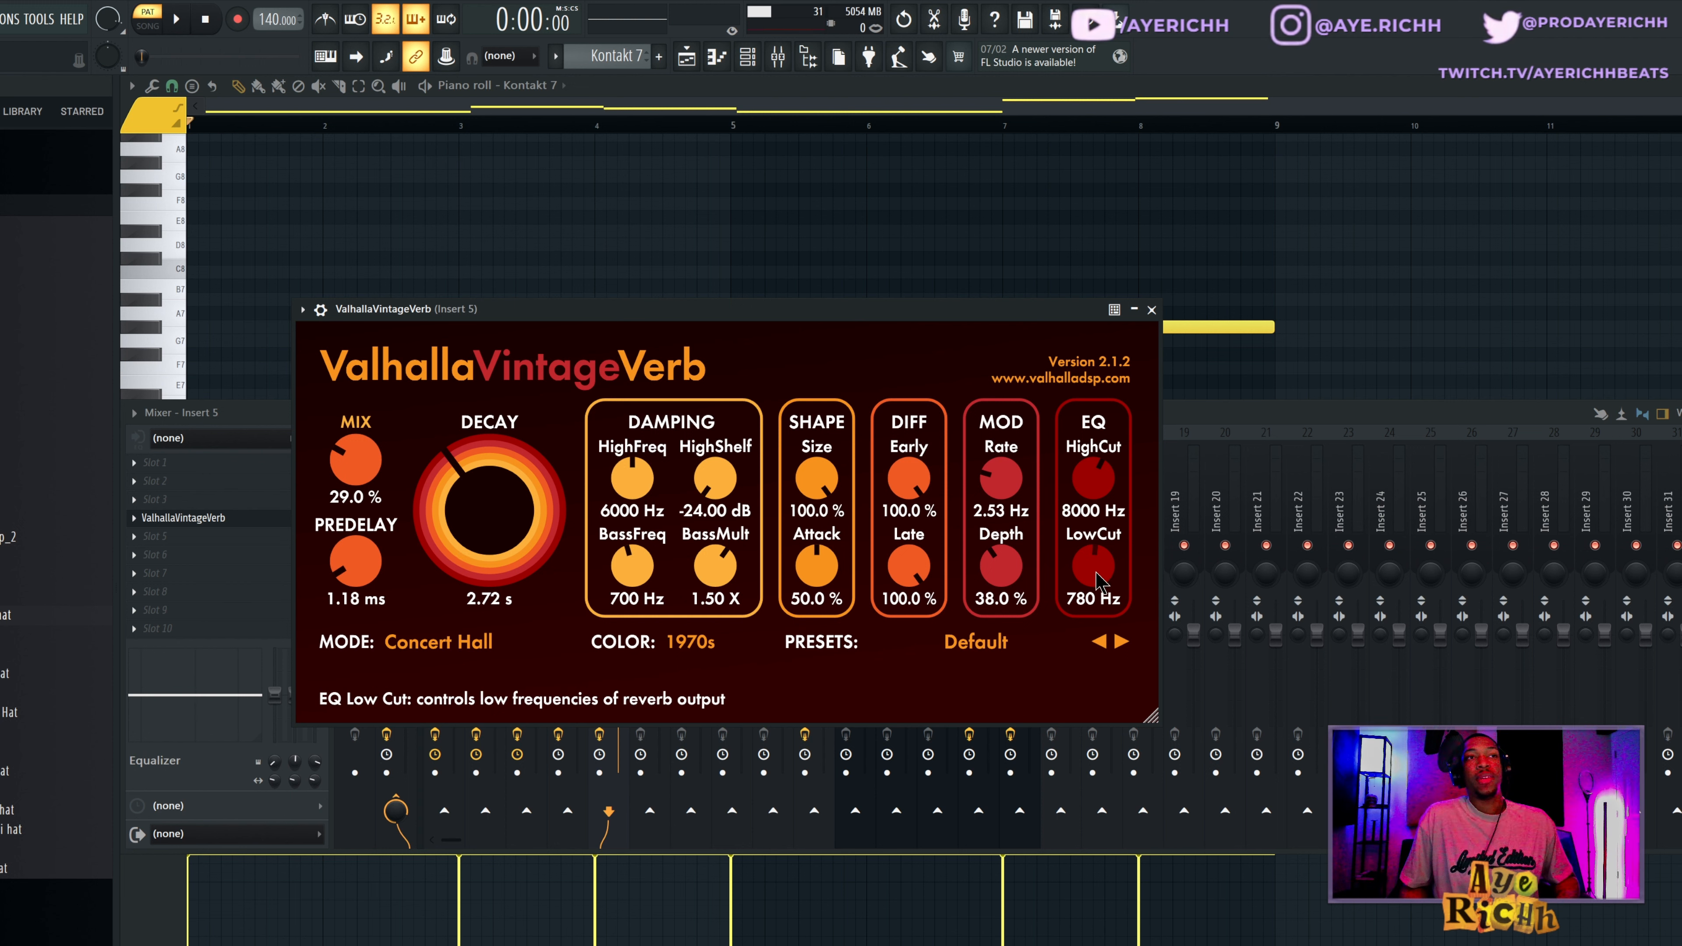
pyautogui.click(772, 84)
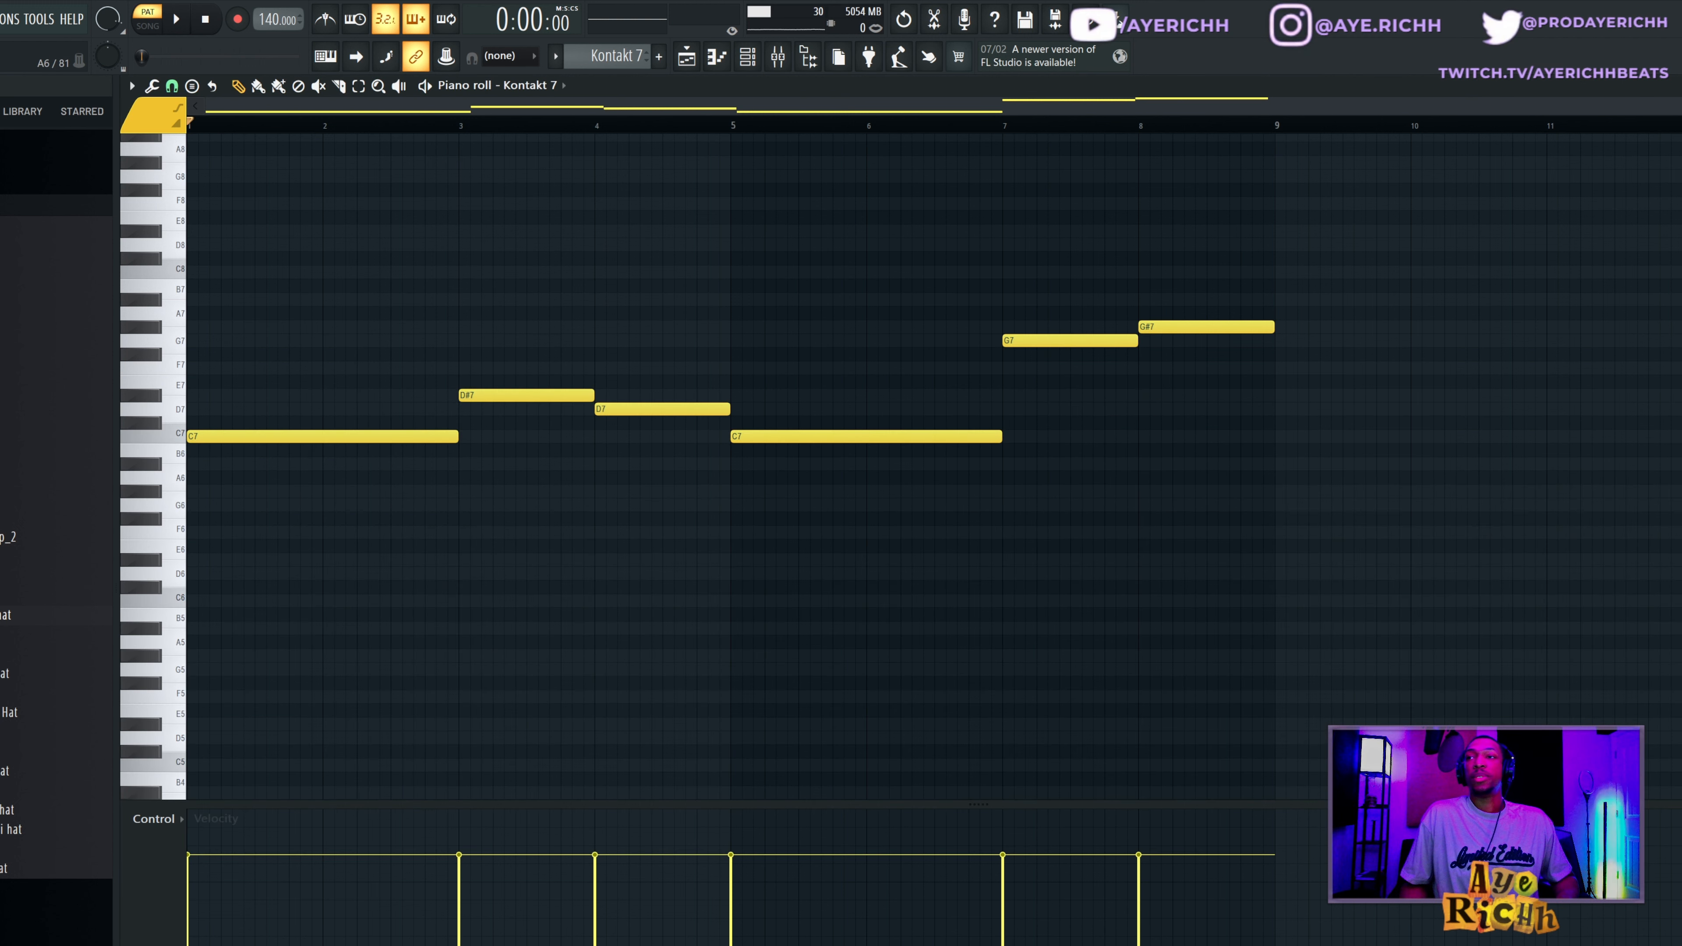
pyautogui.moveTo(325, 421); pyautogui.dragTo(339, 439)
pyautogui.moveTo(526, 362); pyautogui.dragTo(563, 414)
pyautogui.moveTo(628, 349); pyautogui.dragTo(633, 463)
pyautogui.moveTo(1030, 294); pyautogui.dragTo(1212, 382)
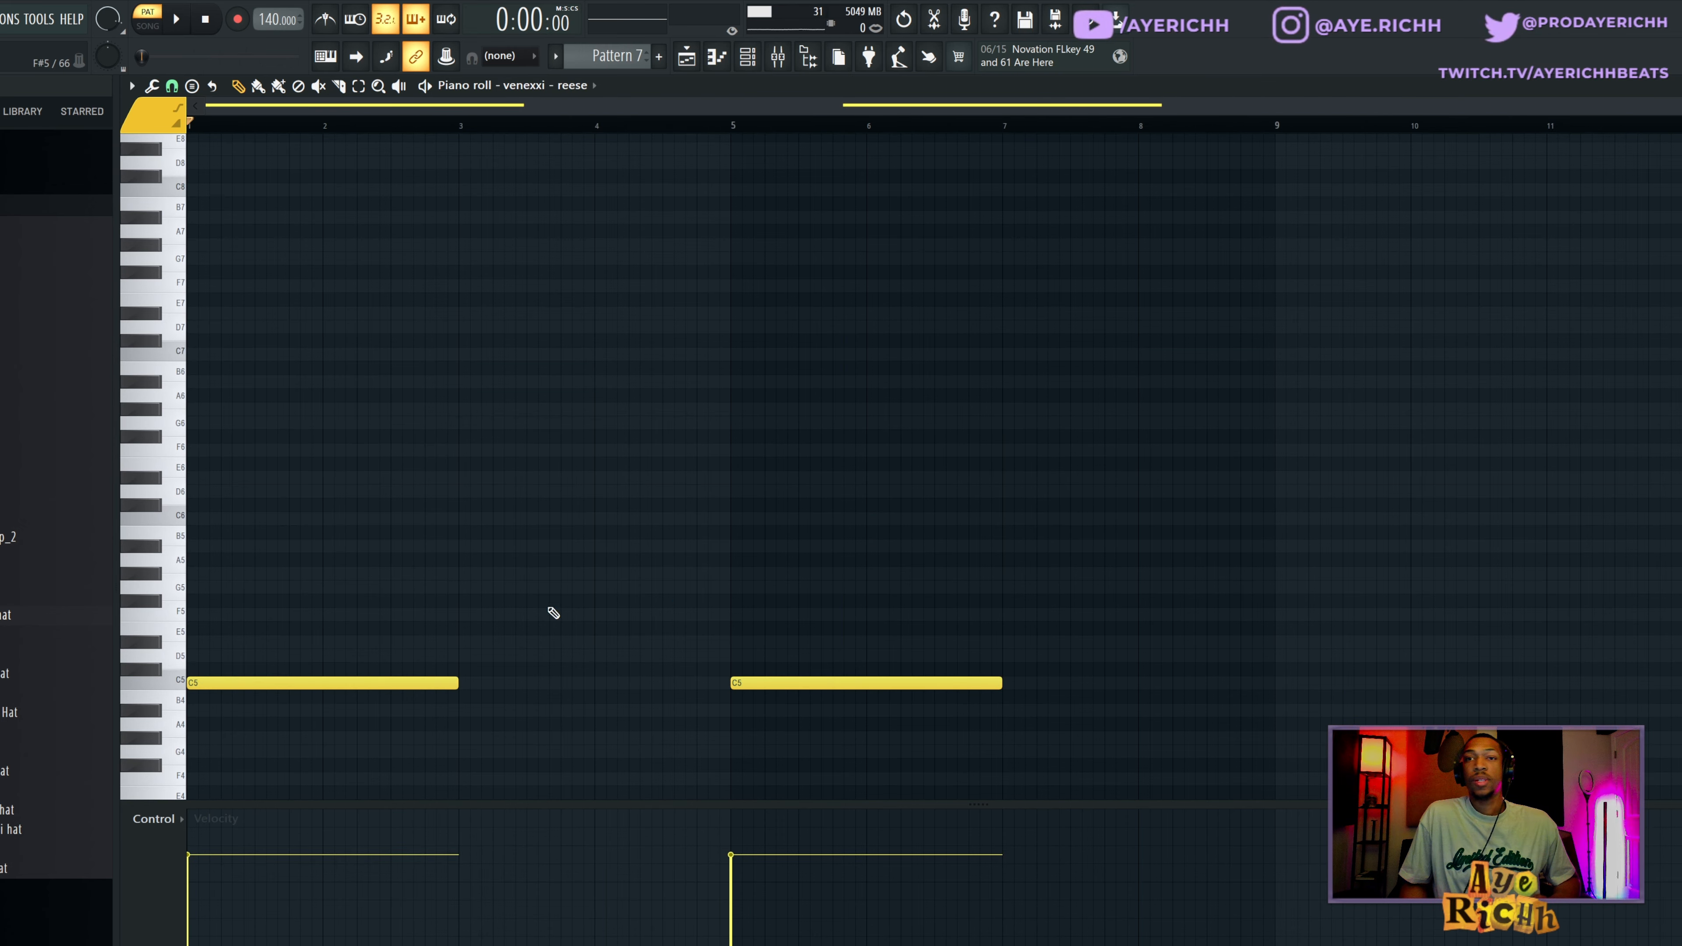
# Play through the two-note venexxi - reese bass pattern in the Pattern 7 piano roll.
pyautogui.scroll(-1, 463, 606)
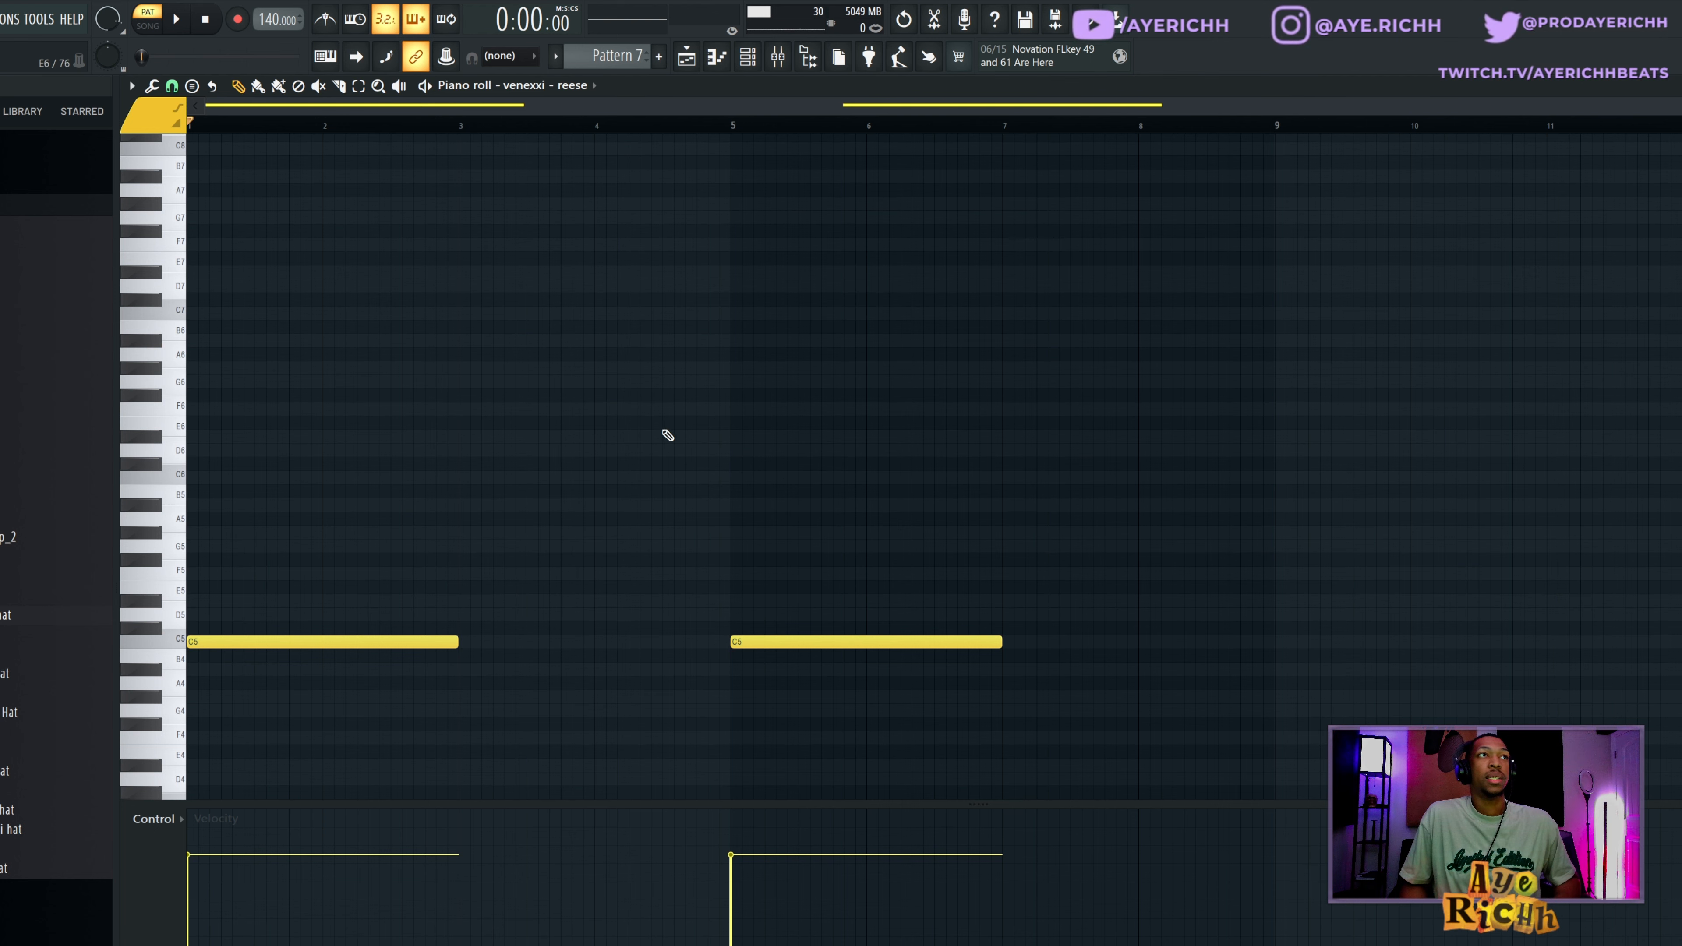
pyautogui.scroll(-2, 699, 414)
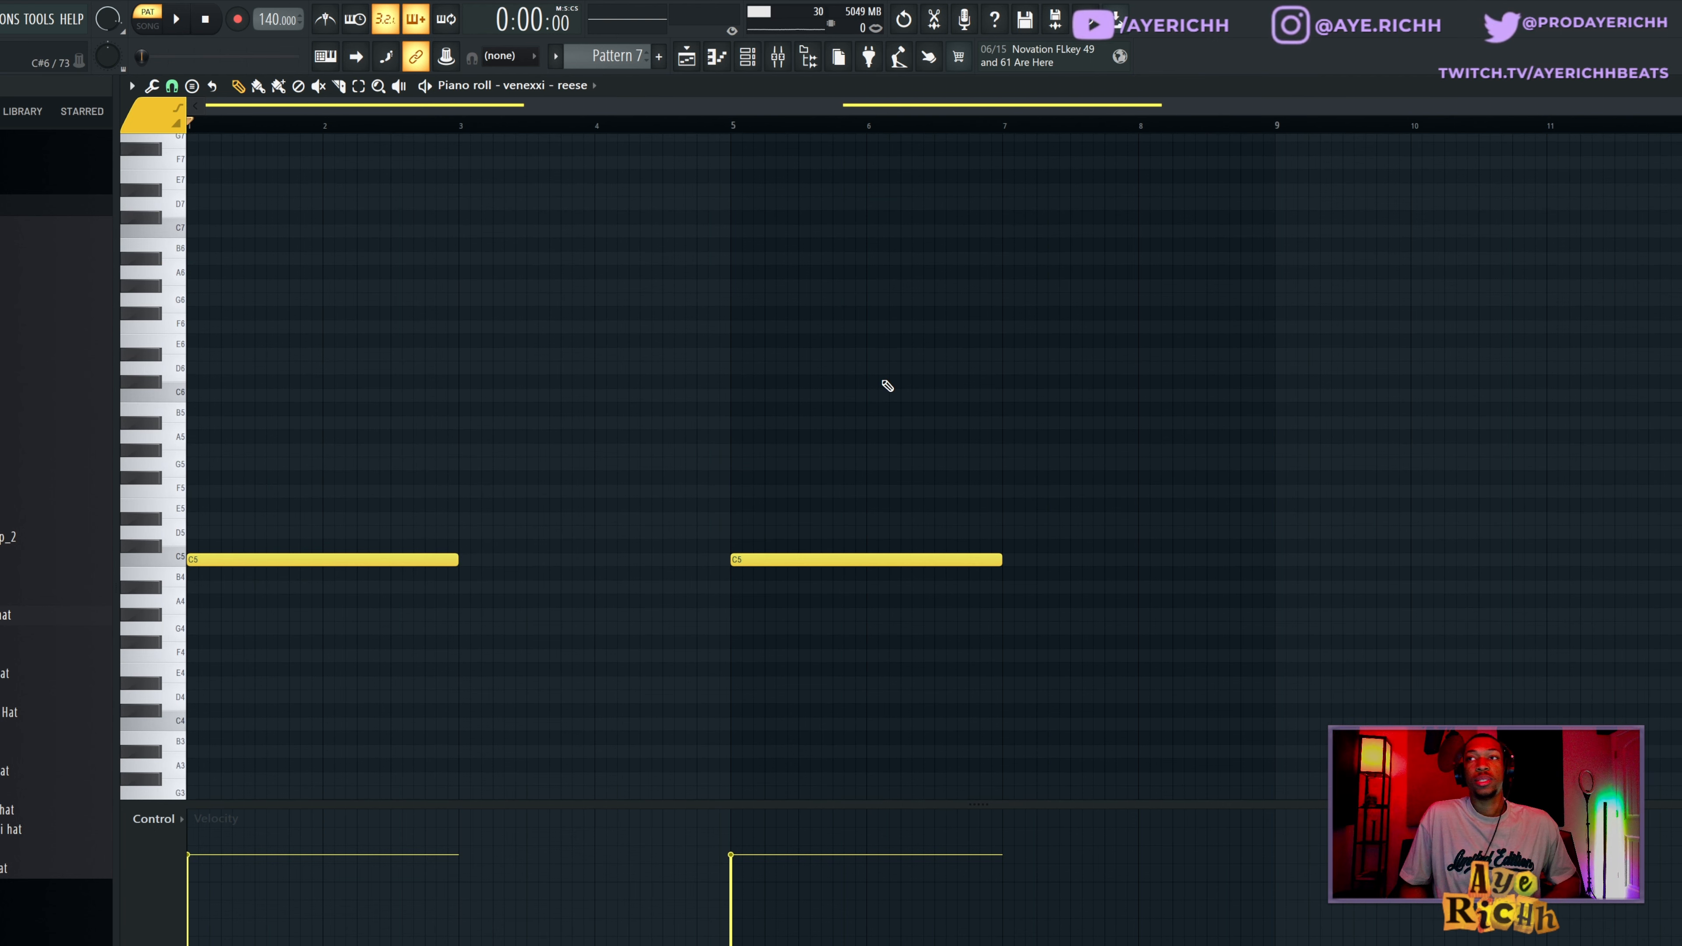
pyautogui.press('space')
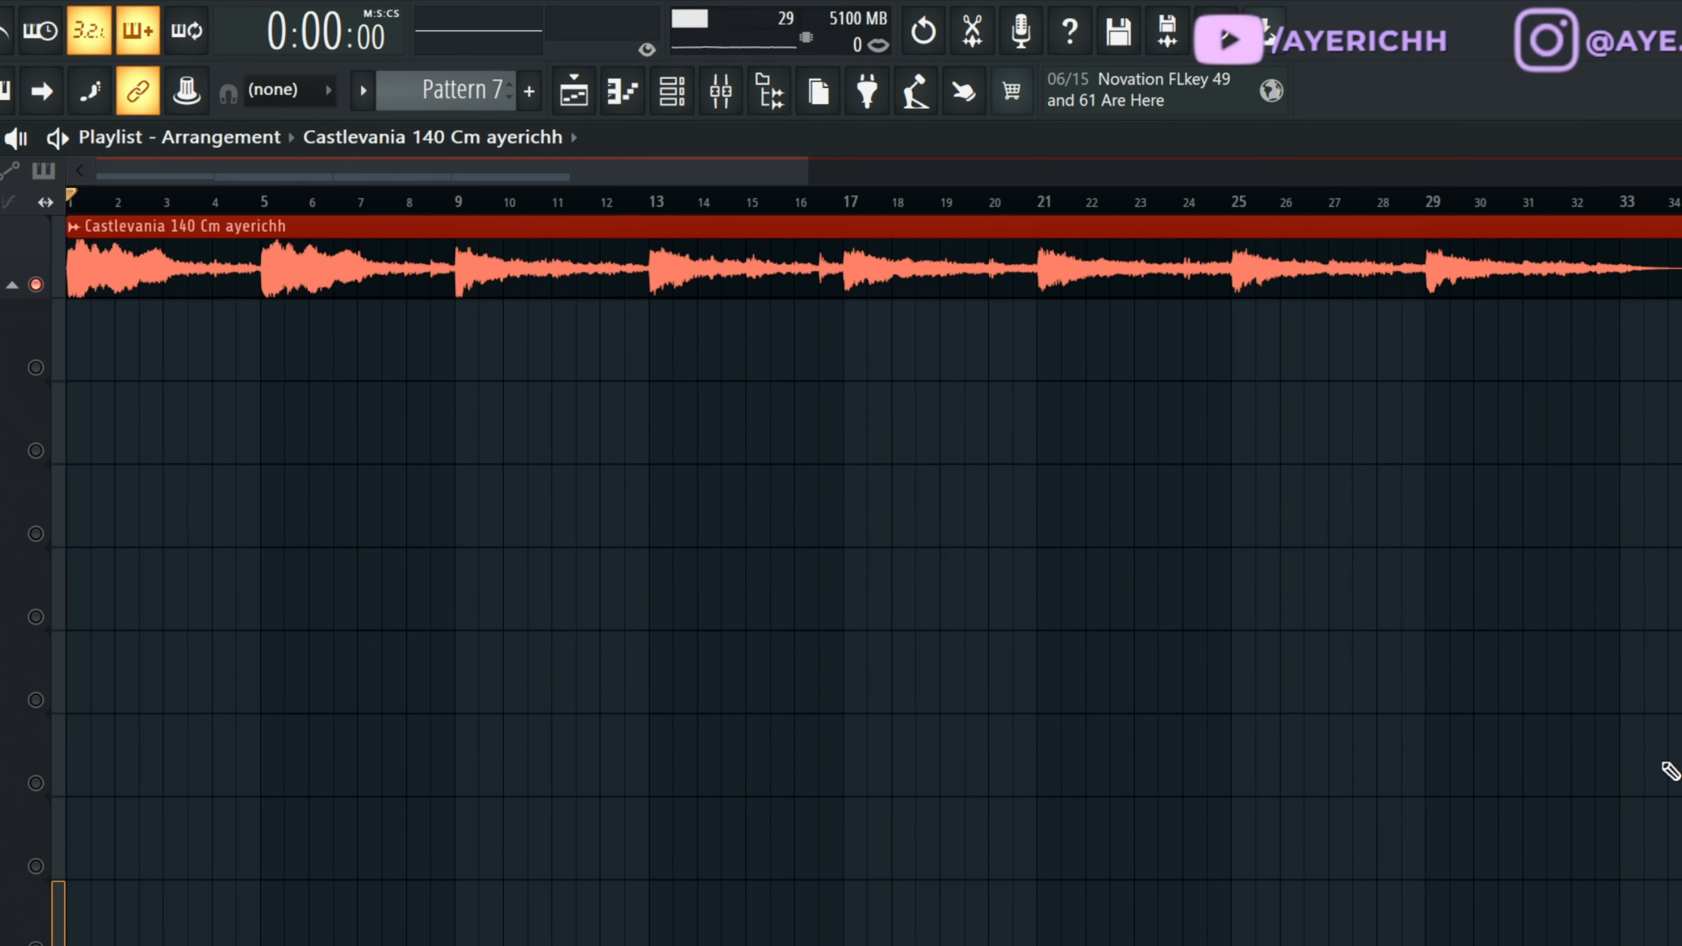
# Play the Castlevania 140 Cm audio clip on Track 1 of the playlist from the start.
pyautogui.press('space')
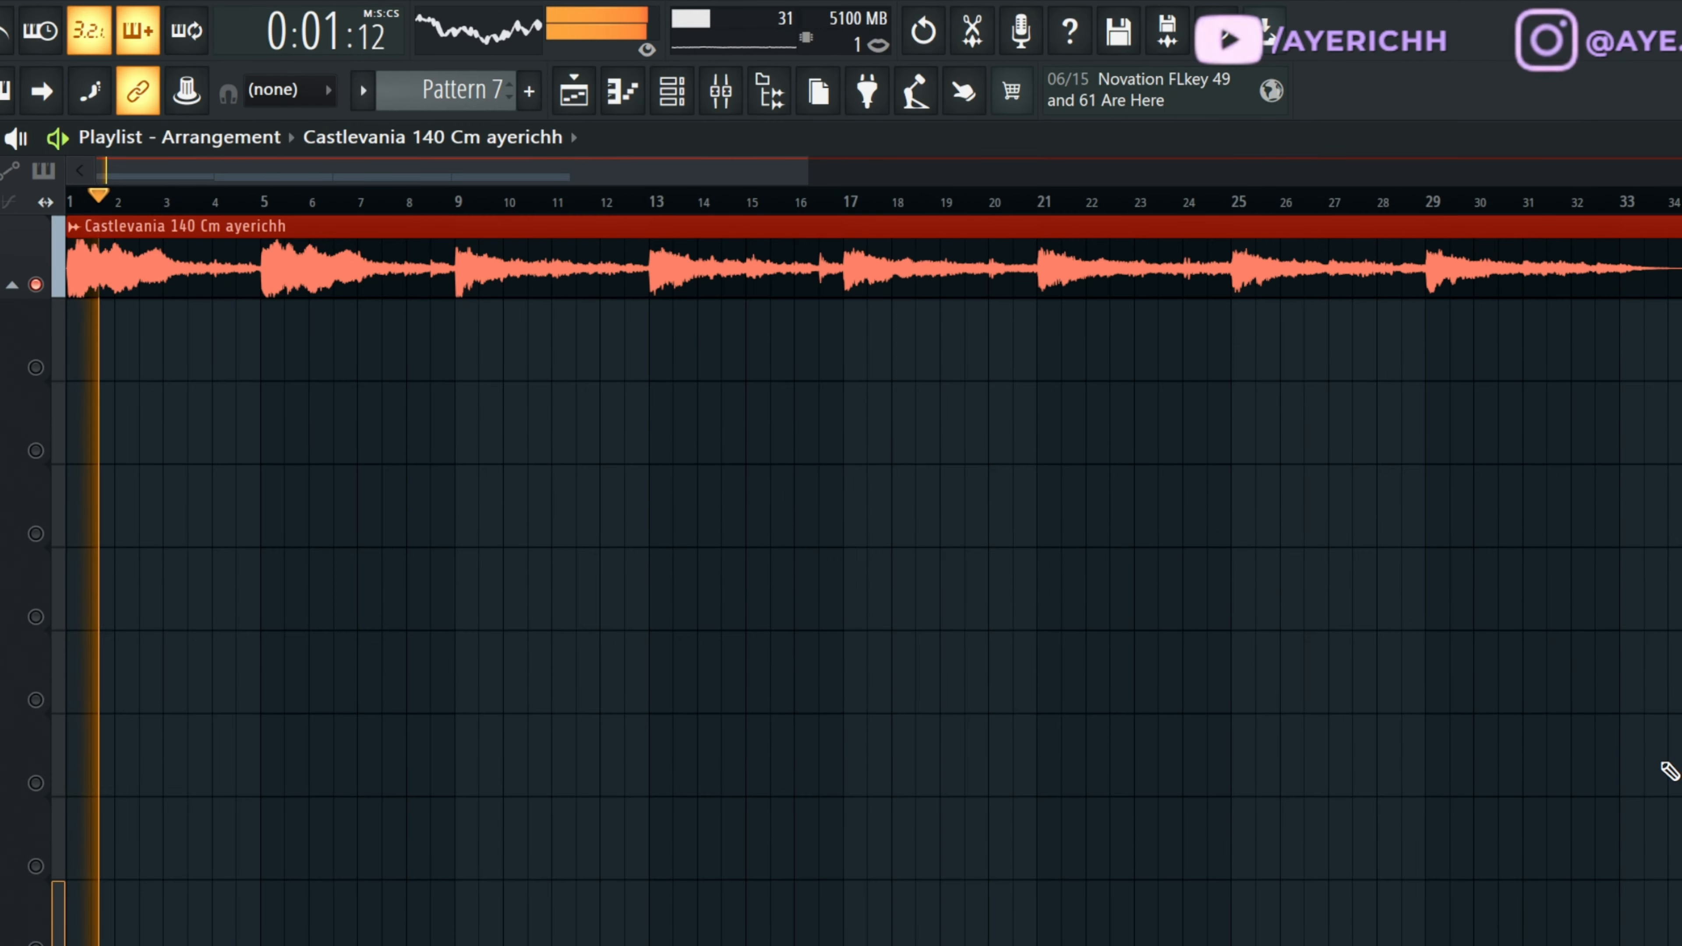
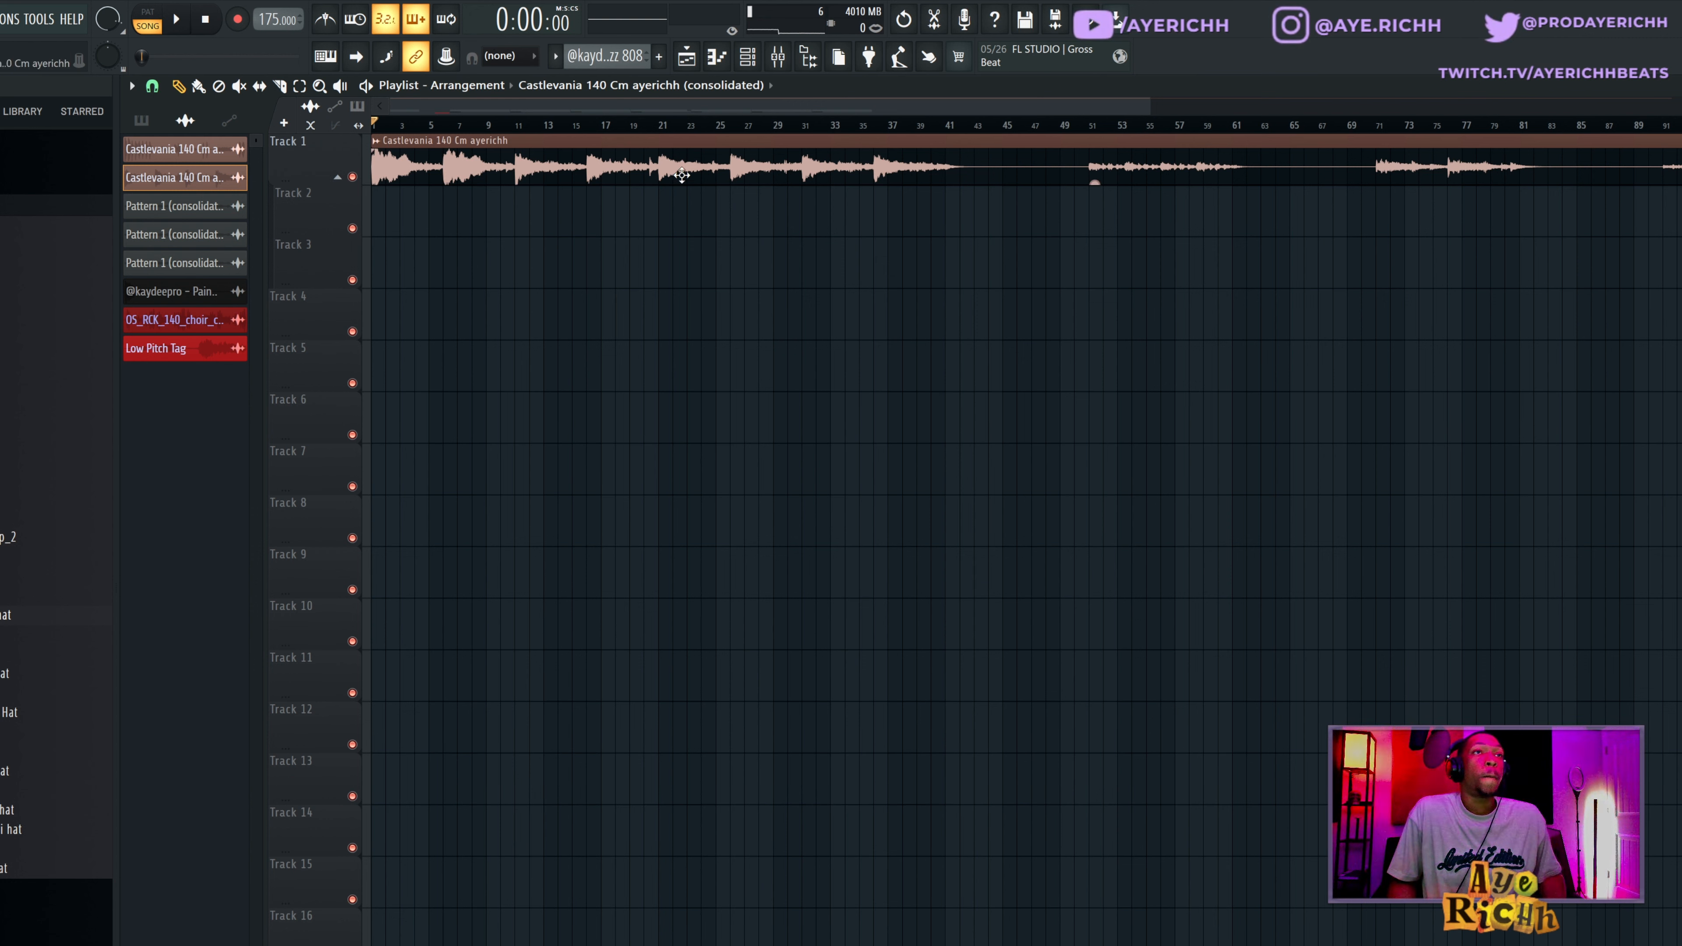
# Place the consolidated Castlevania 140 Cm clip at the start of Track 3, solo the track and play the loop.
pyautogui.moveTo(207, 180); pyautogui.dragTo(271, 252)
pyautogui.press('space')
pyautogui.keyDown('ctrl'); pyautogui.click(352, 279); pyautogui.keyUp('ctrl')
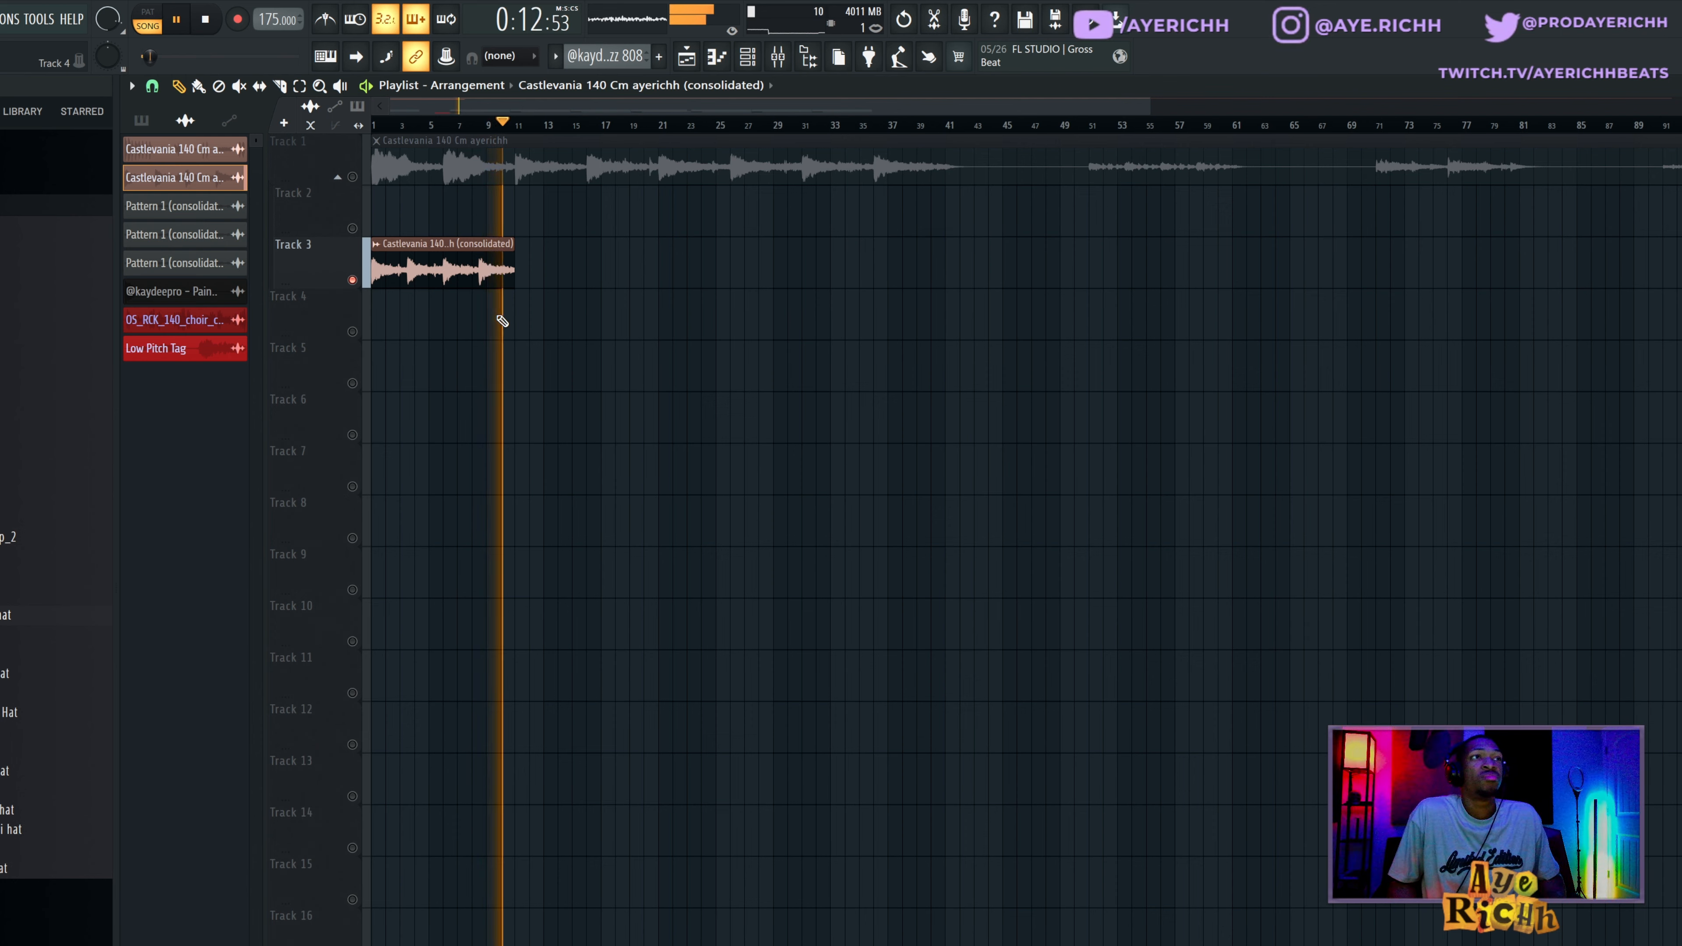
pyautogui.press('space')
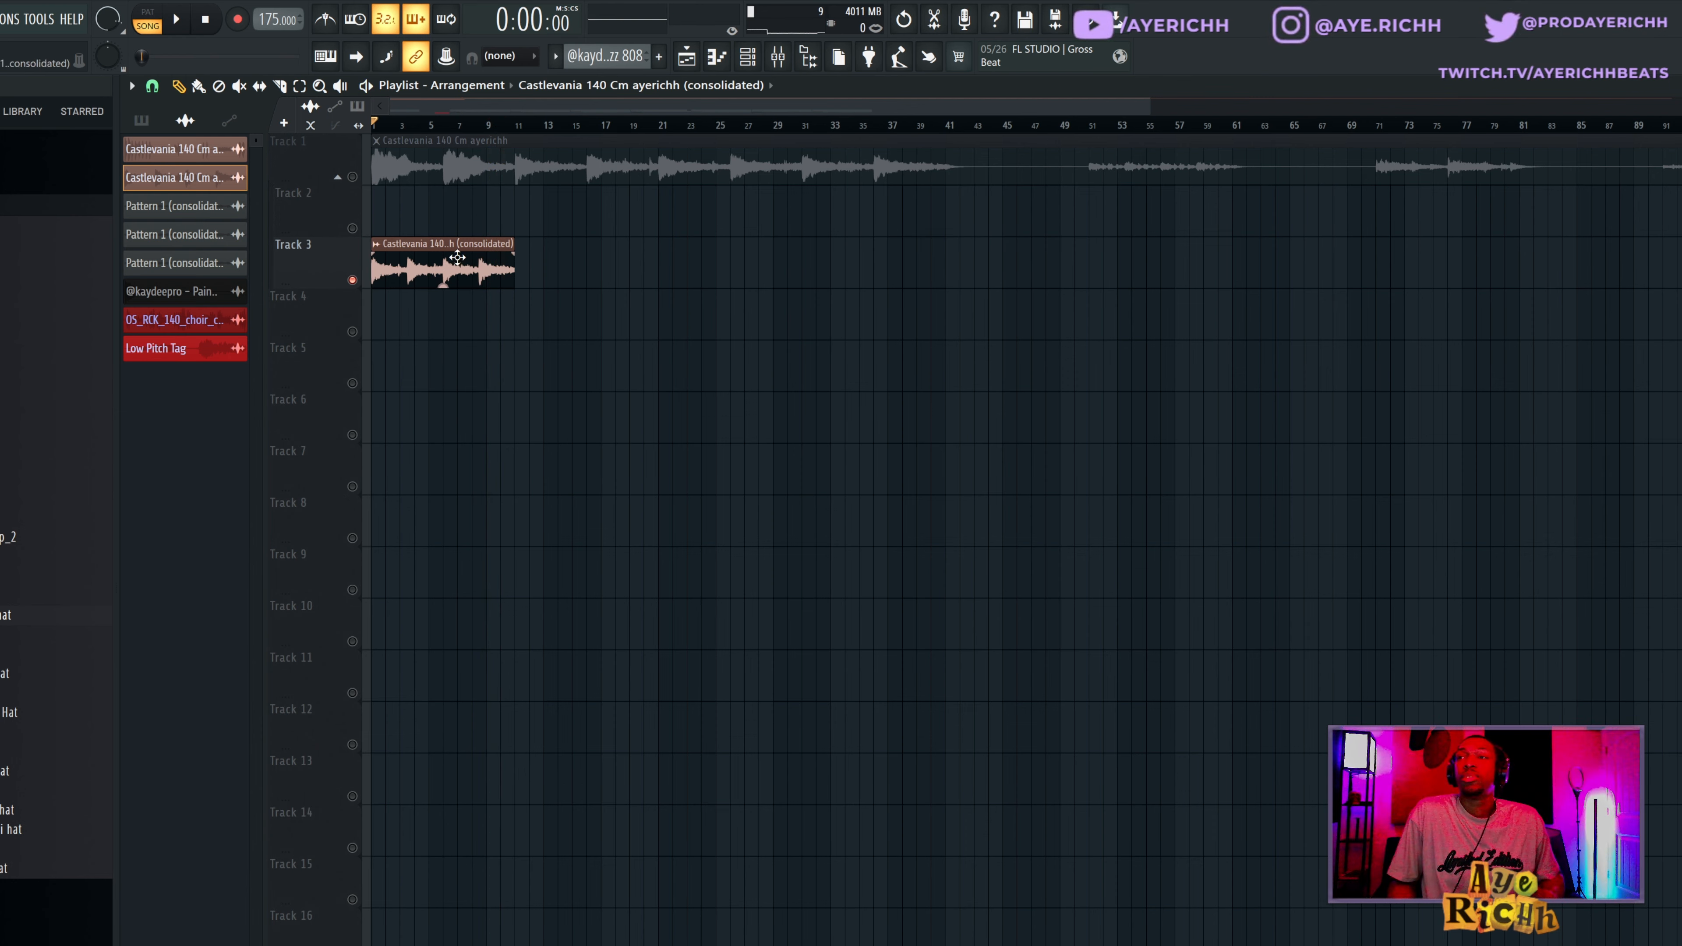
# Audition the Track 3 clip with its time-stretch multiplier reset, and restore the previous shorter stretch.
pyautogui.doubleClick(422, 258)
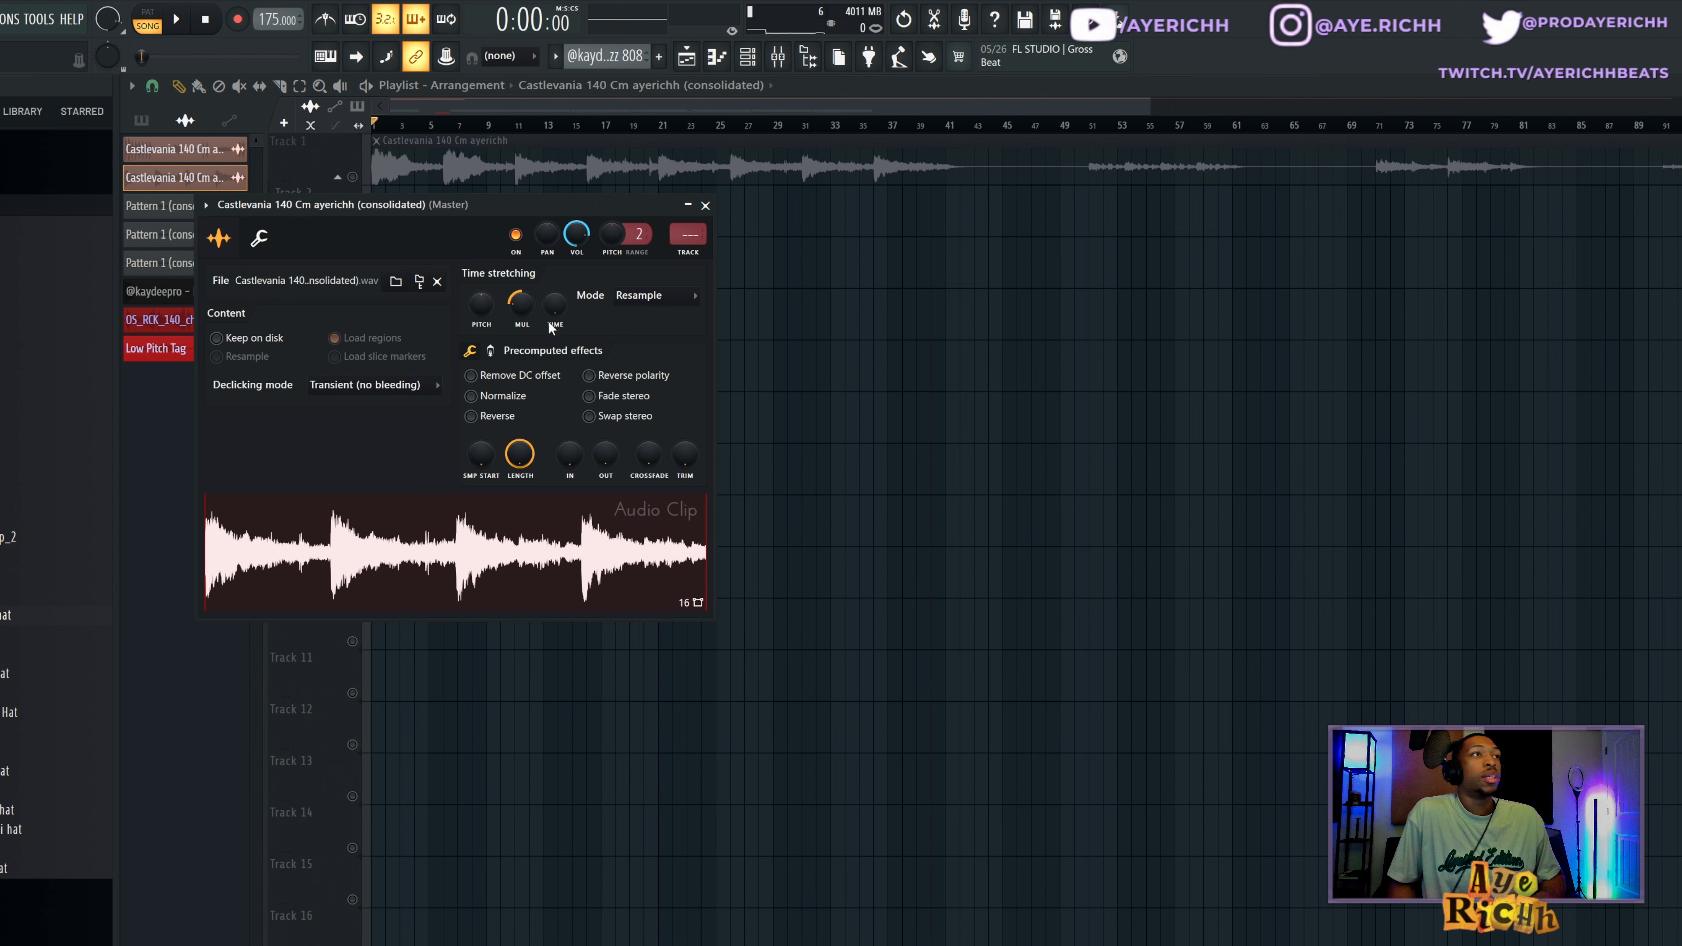
pyautogui.rightClick(516, 314)
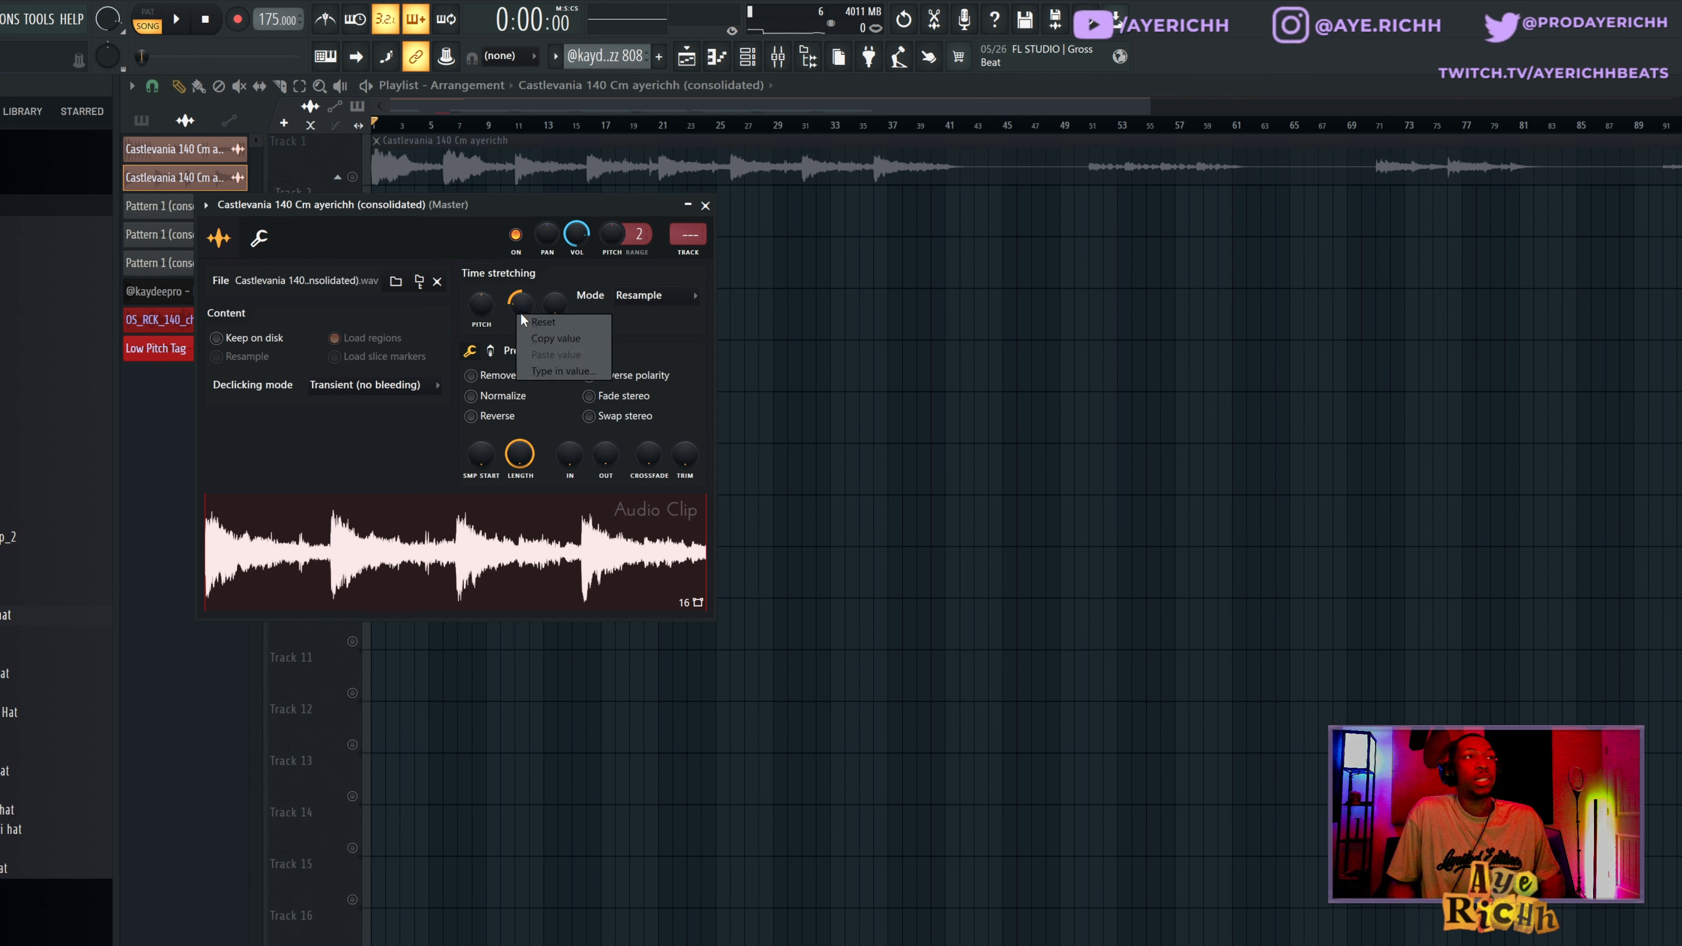
pyautogui.click(546, 322)
pyautogui.press('Escape')
pyautogui.press('space')
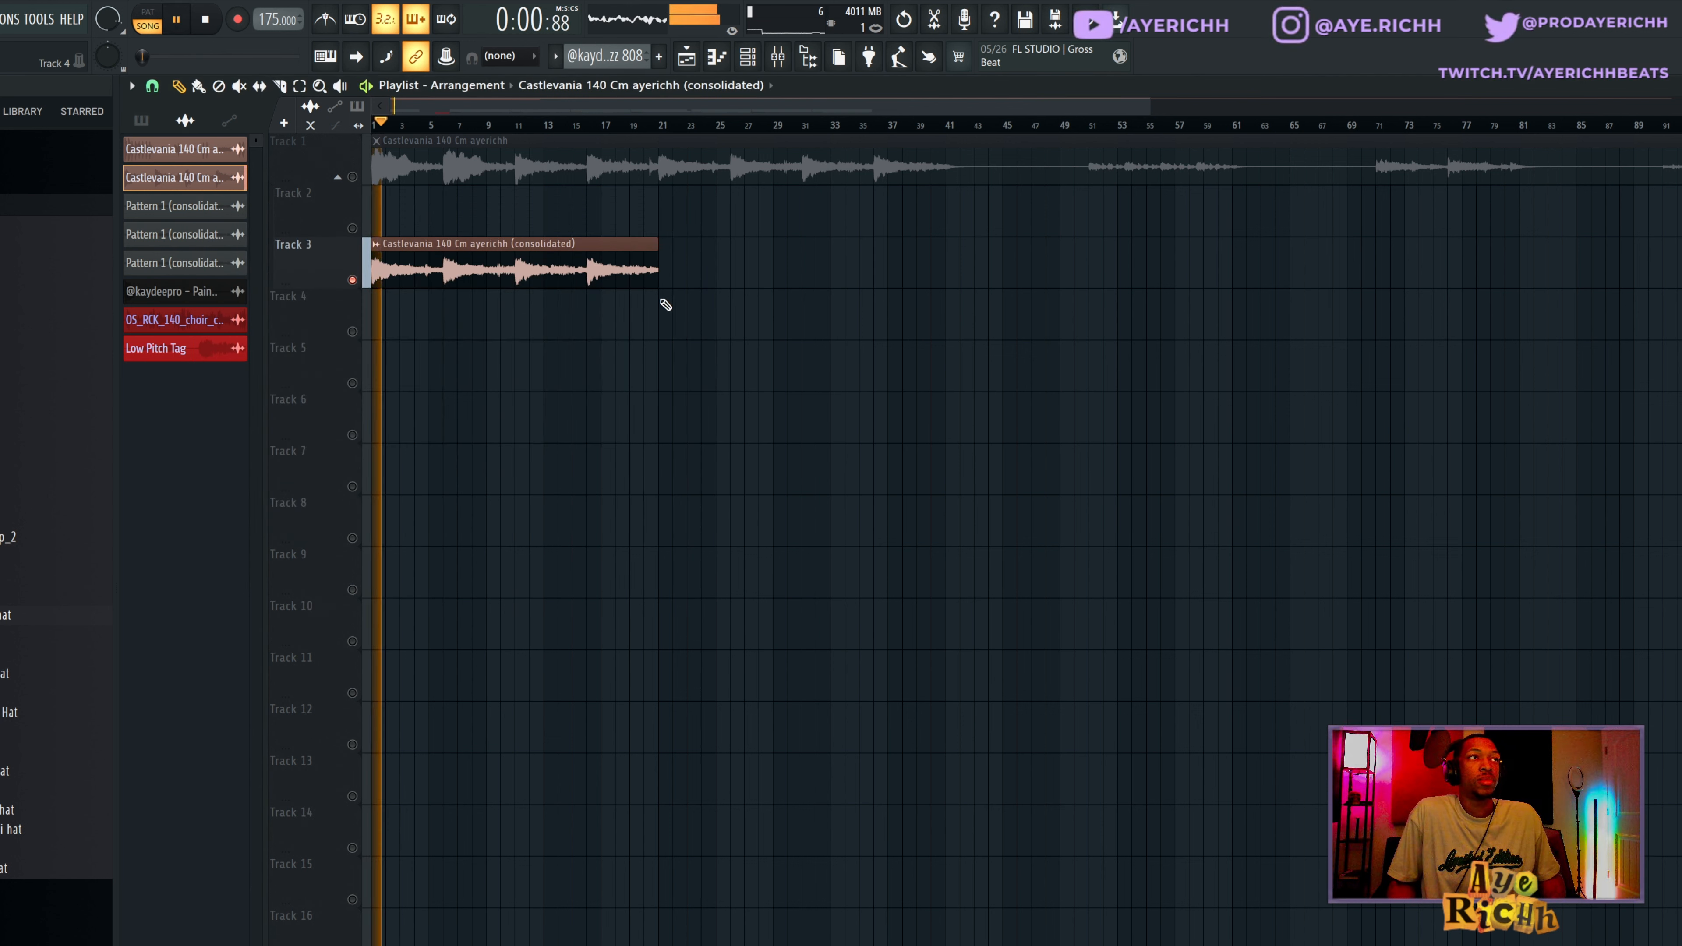
pyautogui.press('space')
pyautogui.doubleClick(544, 259)
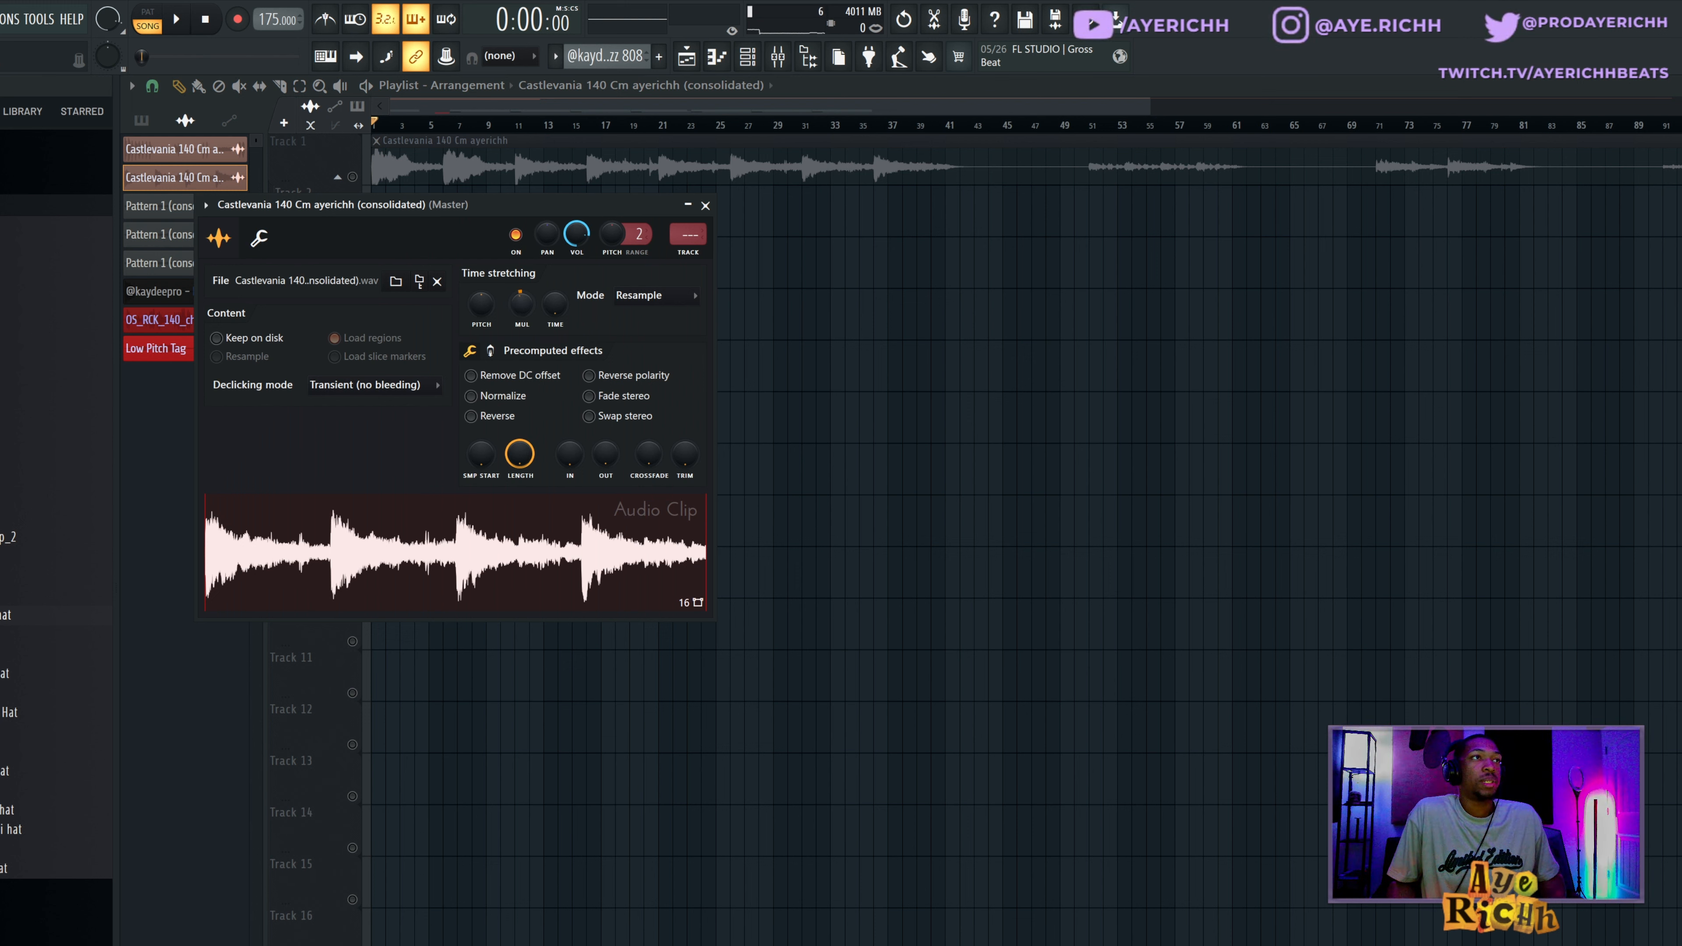
pyautogui.press('Escape')
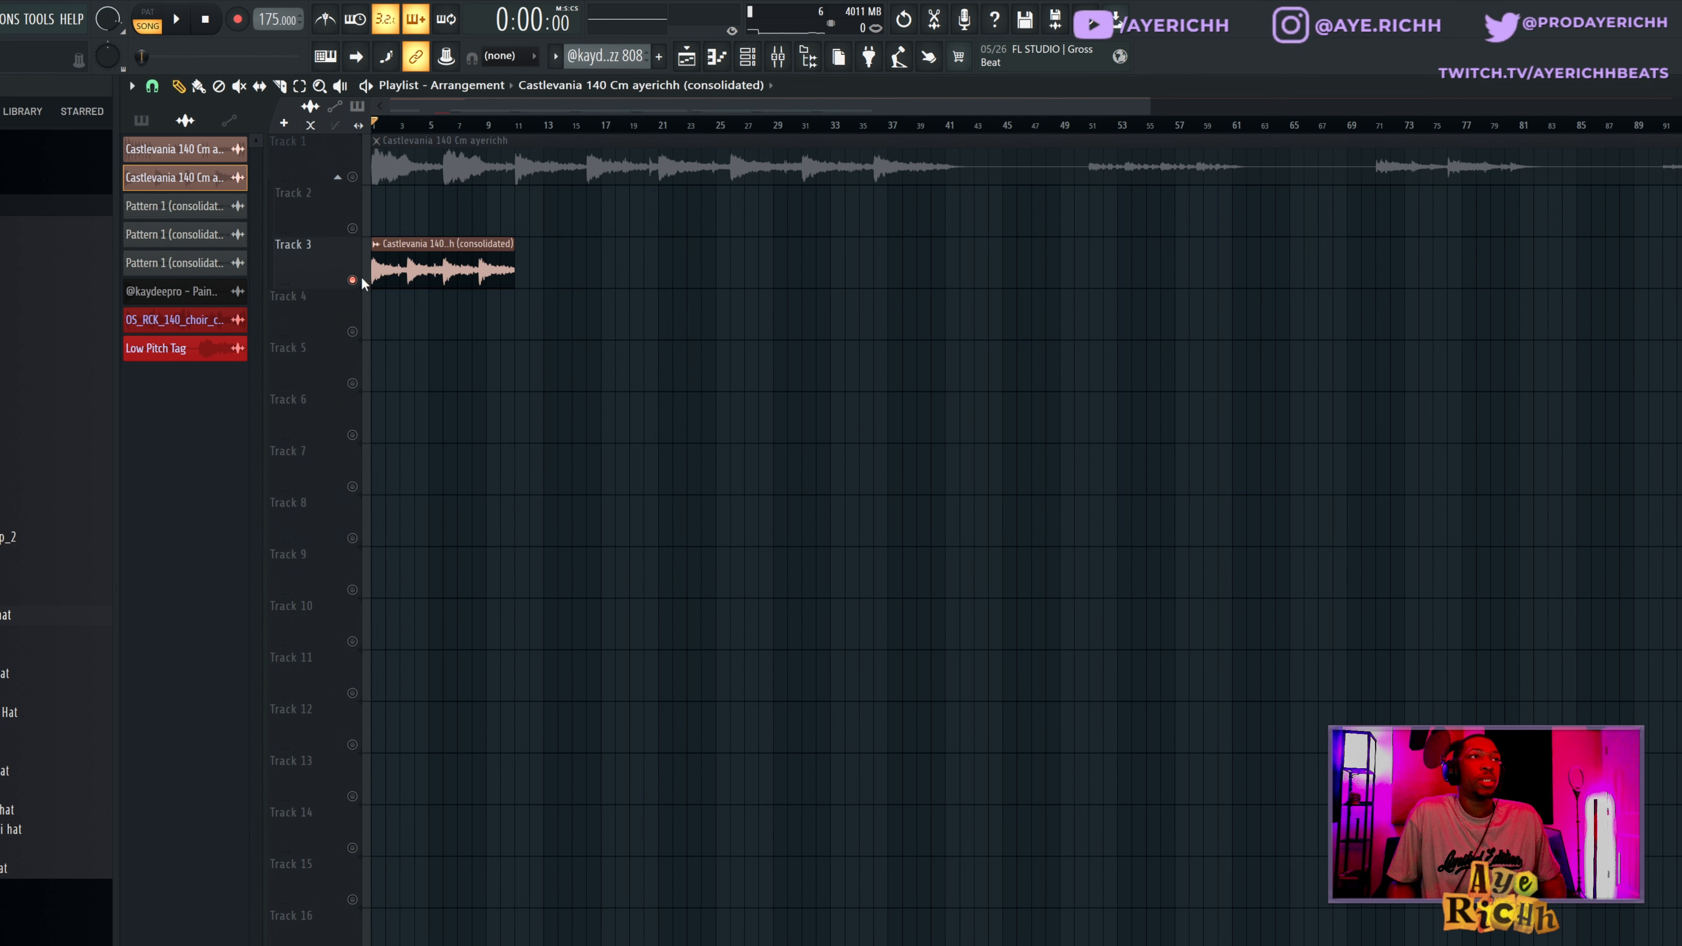
# Open the Track 3 audio clip in a new Fruity Slicer channel and audition two of its slices.
pyautogui.doubleClick(475, 267)
pyautogui.rightClick(533, 521)
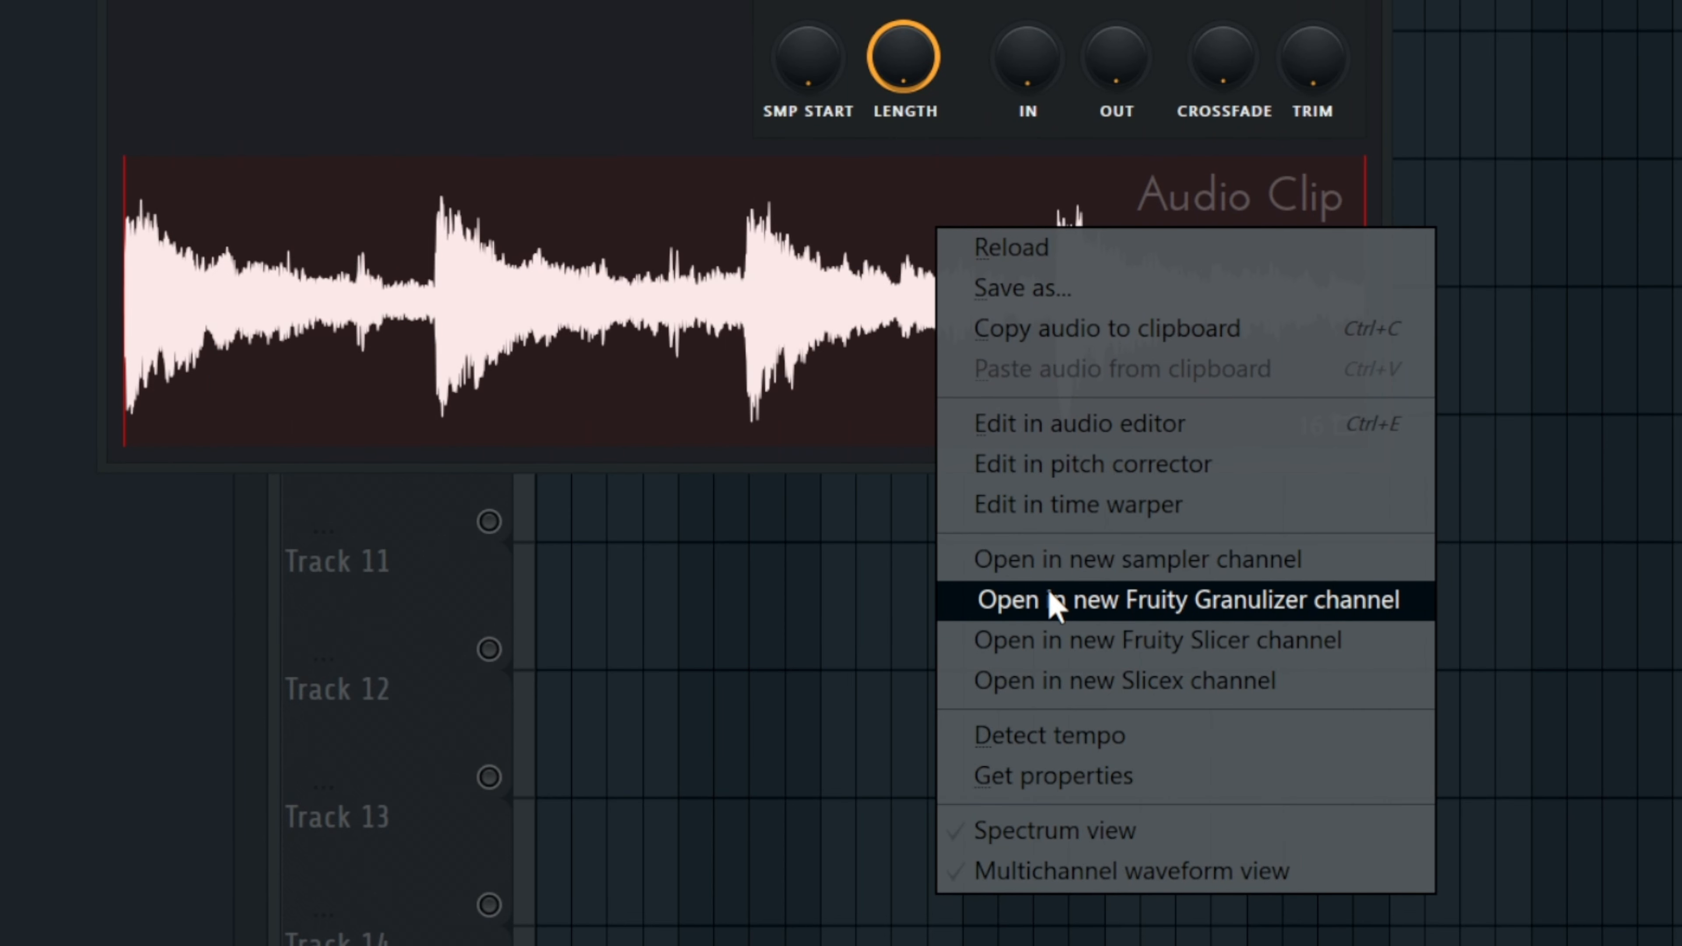
pyautogui.click(1089, 644)
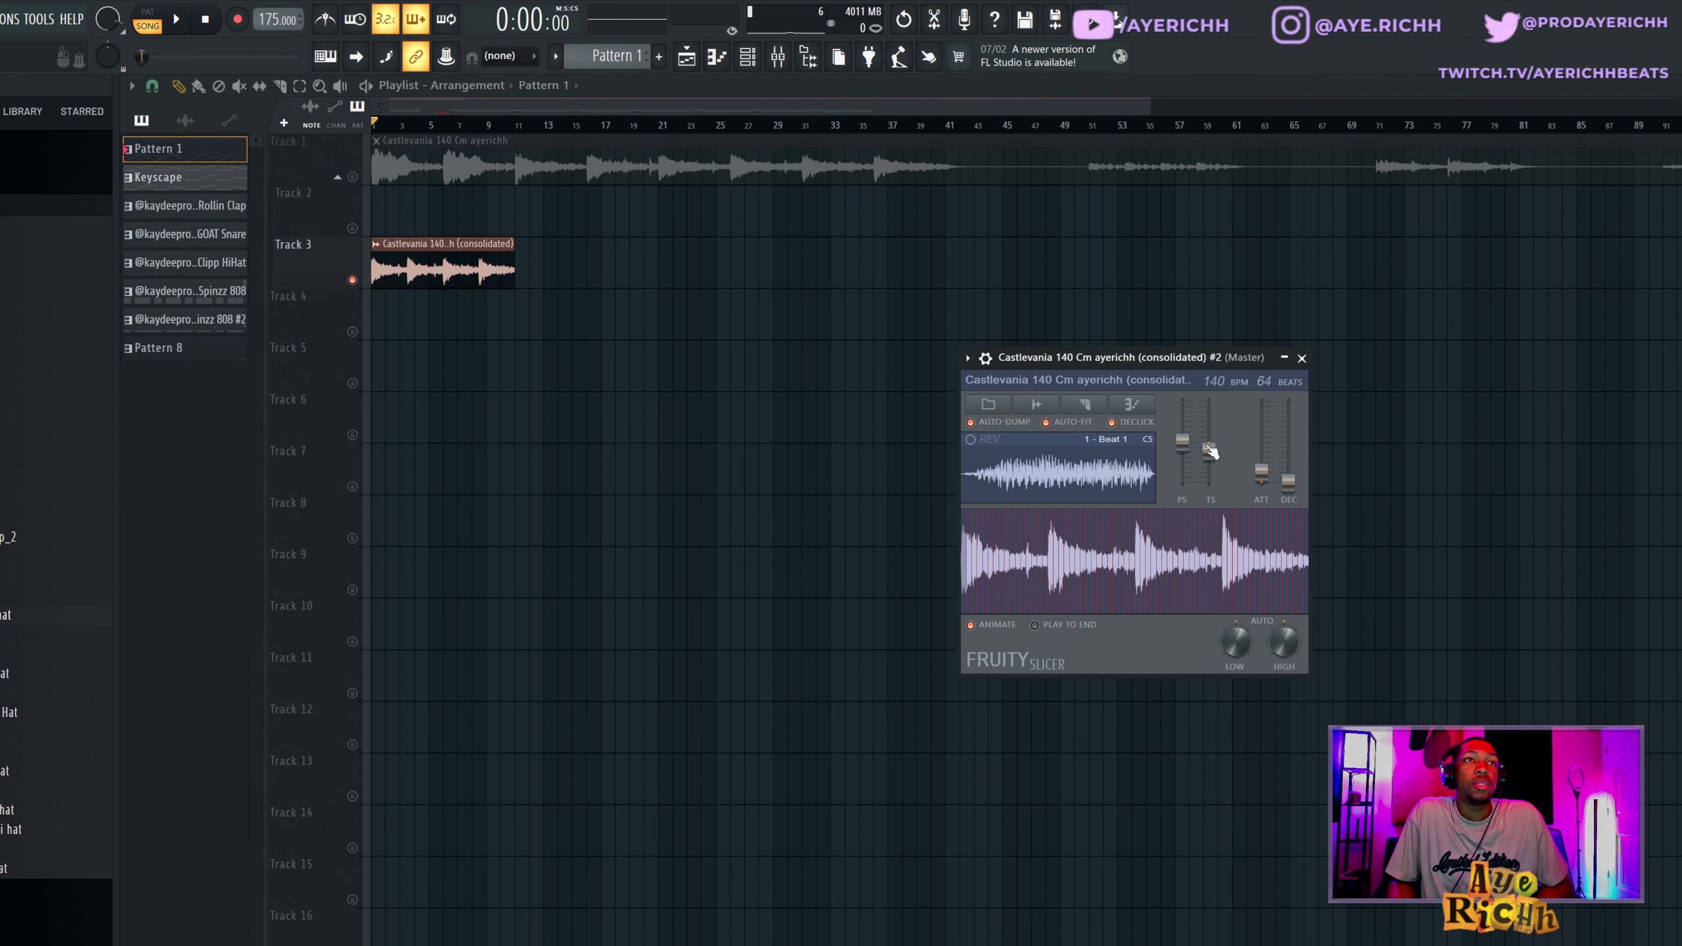
pyautogui.click(1055, 571)
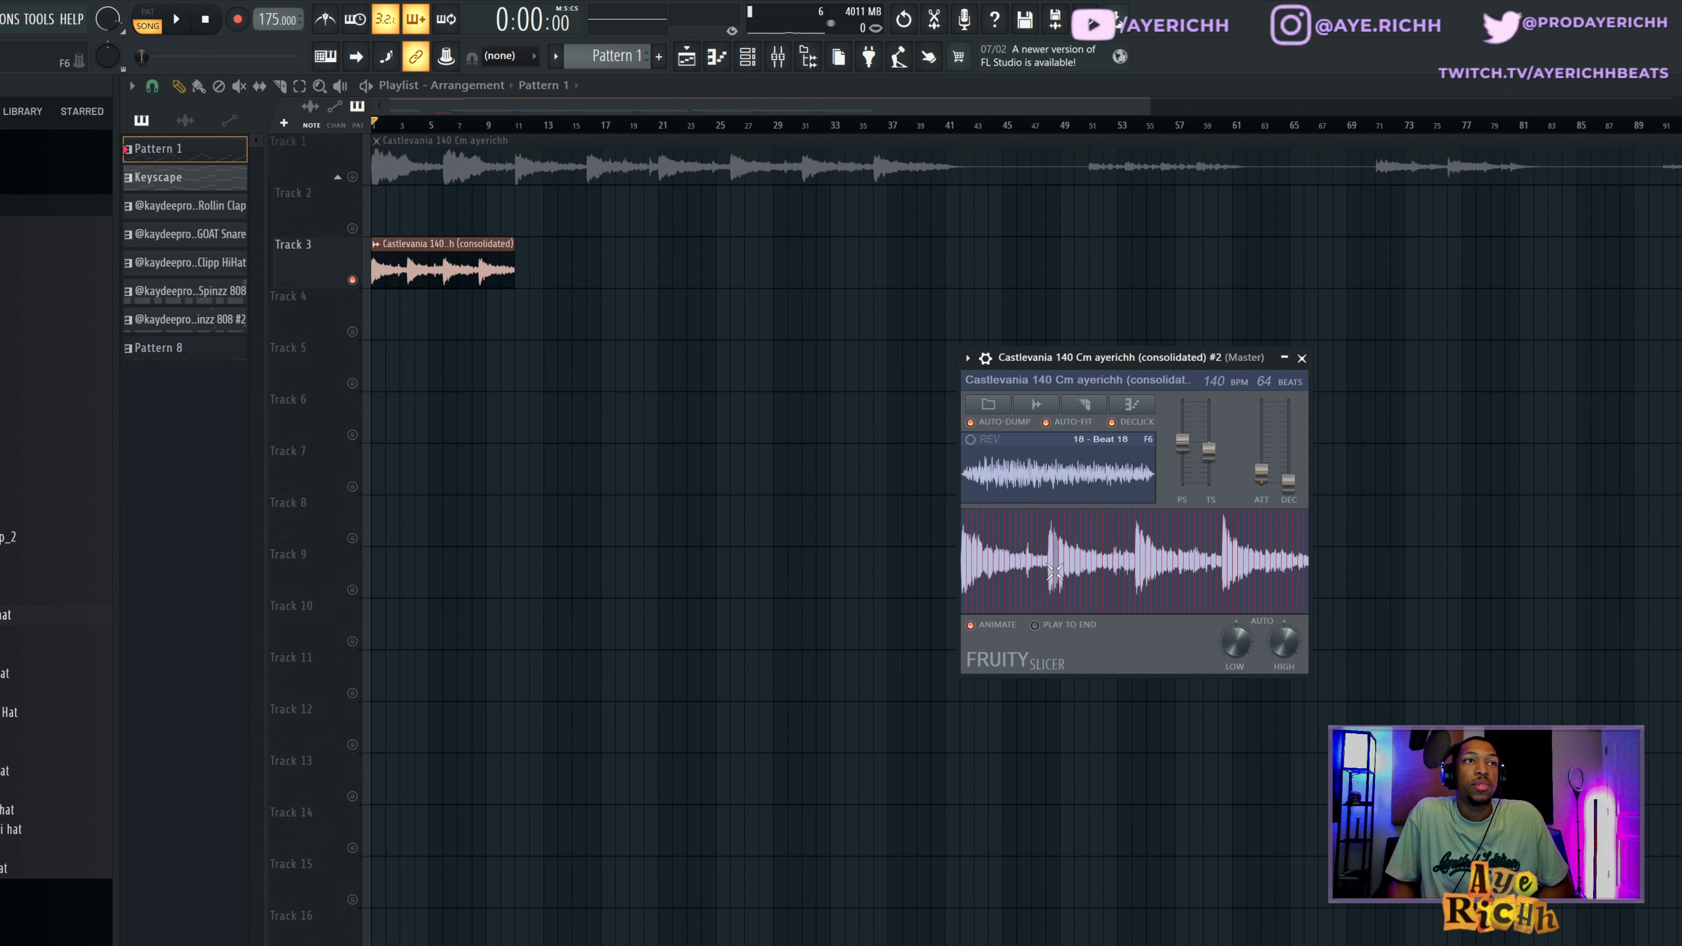
pyautogui.click(1080, 567)
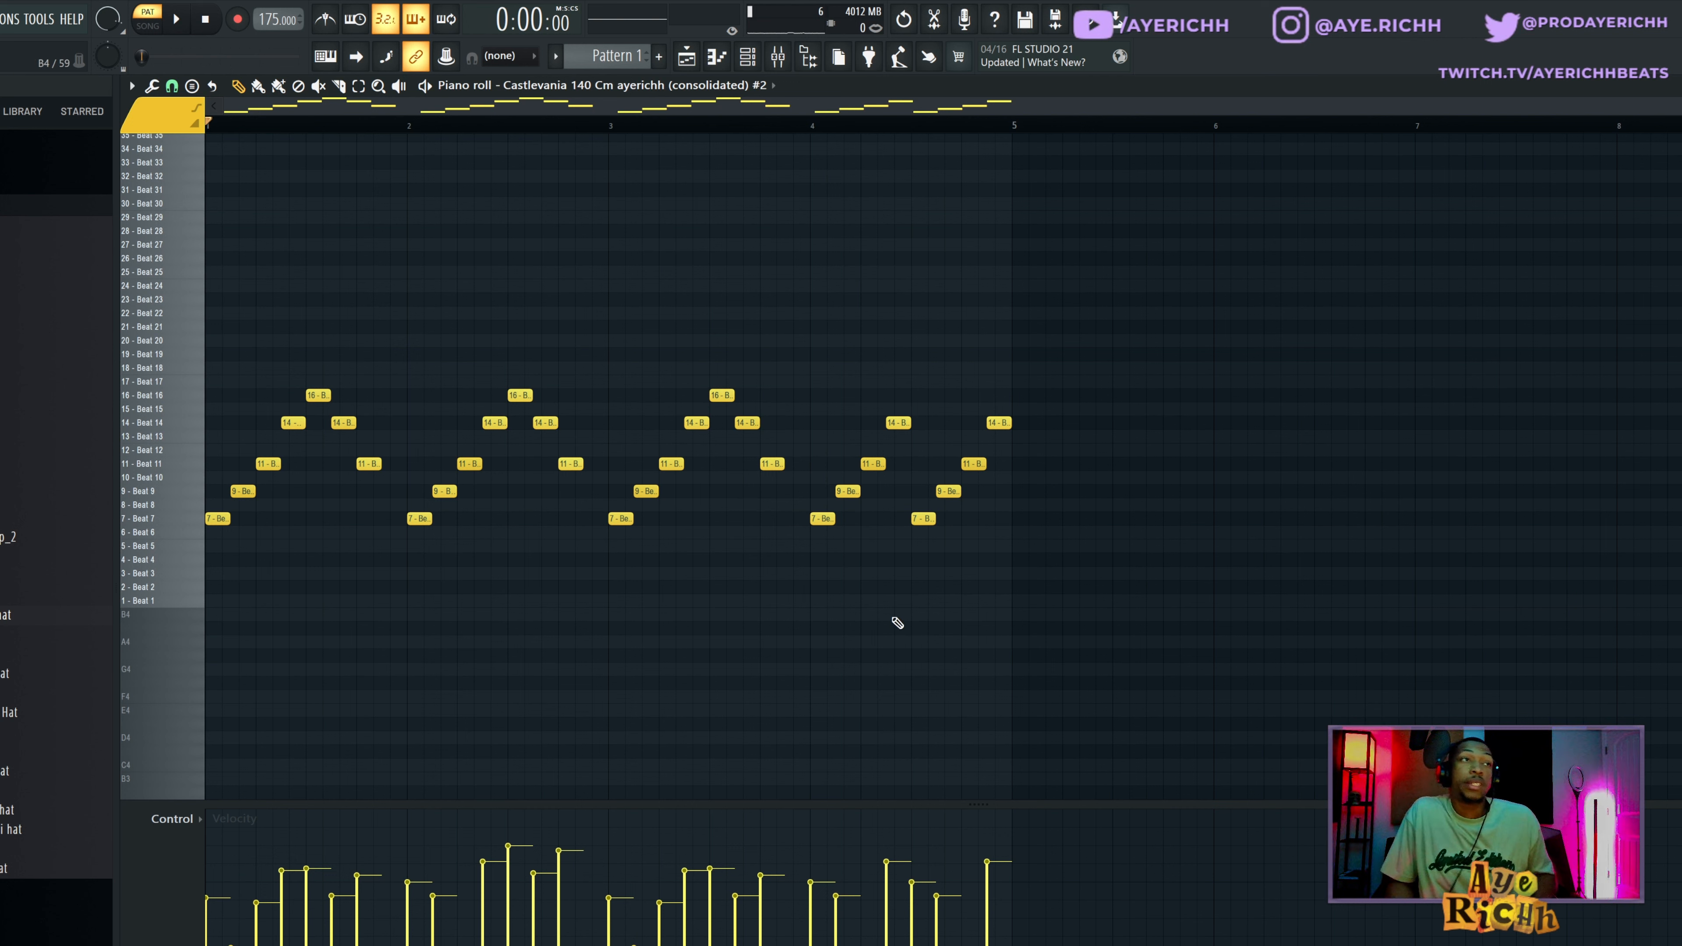
# Play the sliced note patterns in the piano rolls of the Castlevania 140 Cm consolidated channels #2 and #3.
pyautogui.press('space')
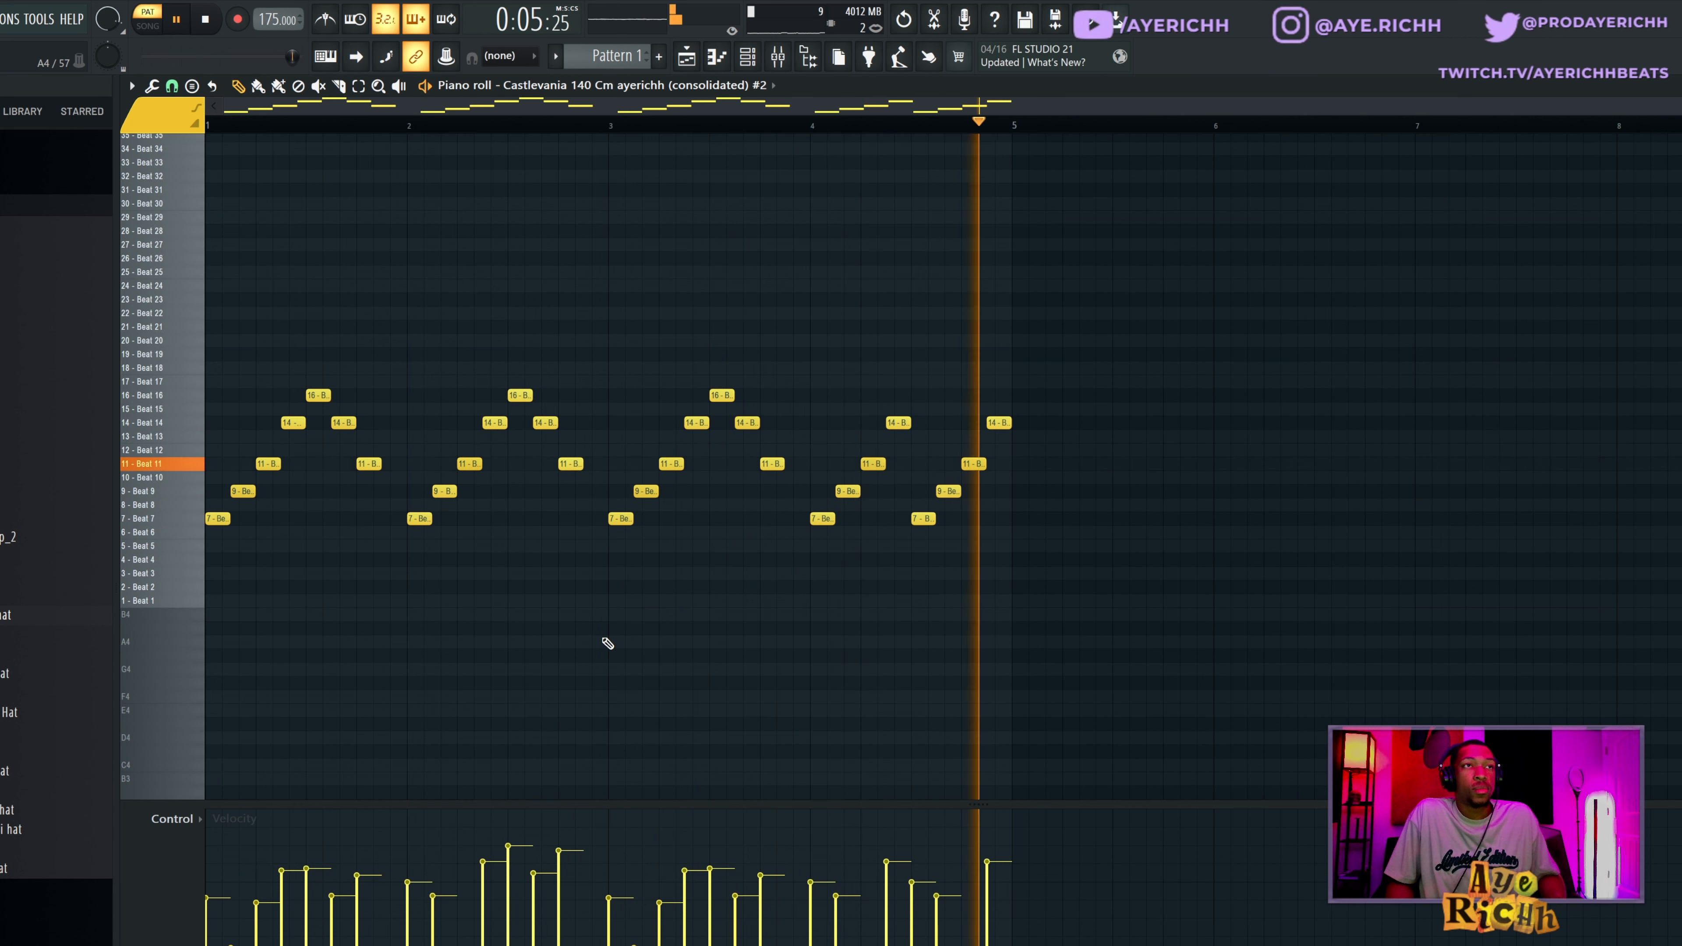
pyautogui.press('space')
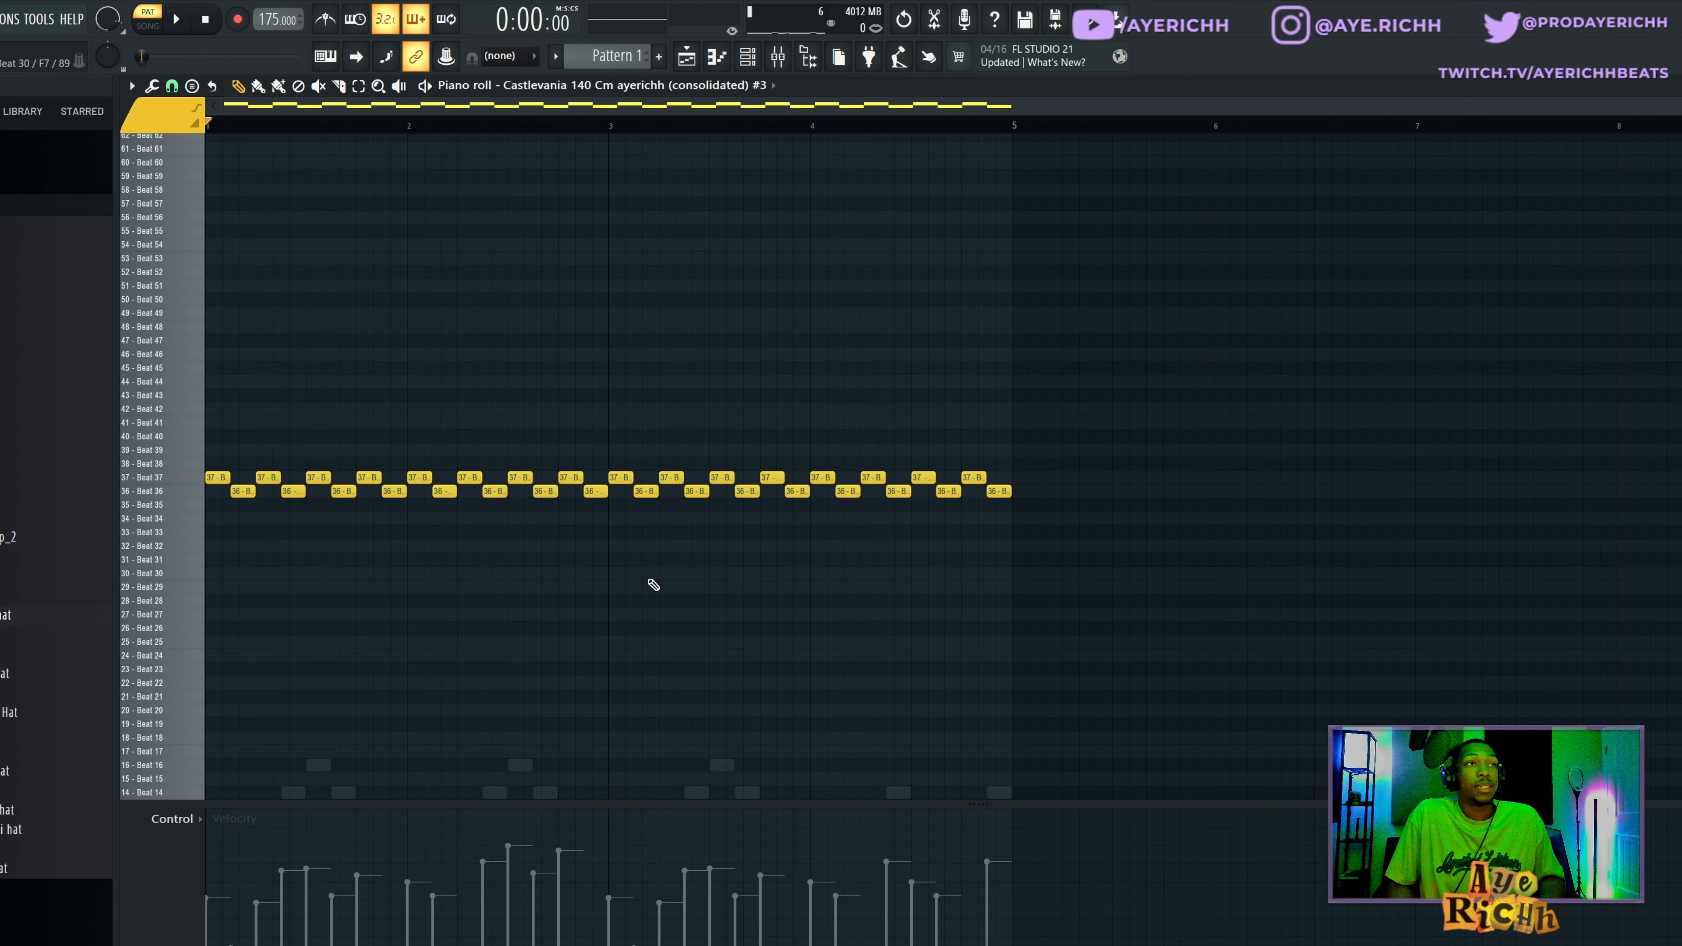
pyautogui.press('space')
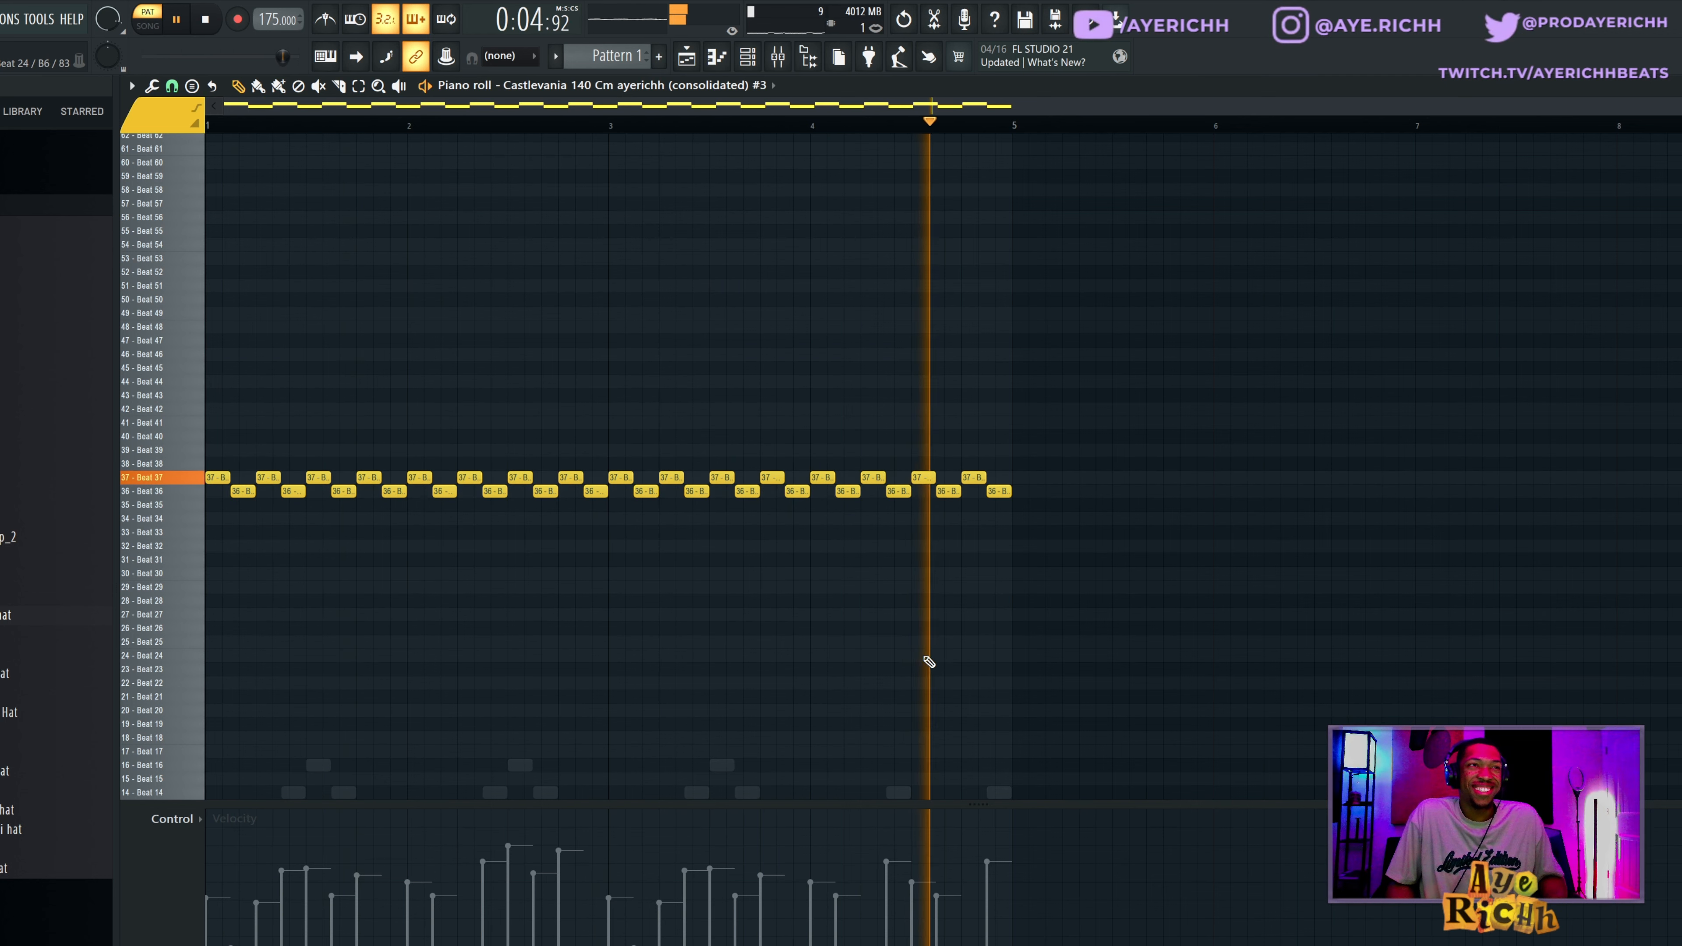
pyautogui.press('space')
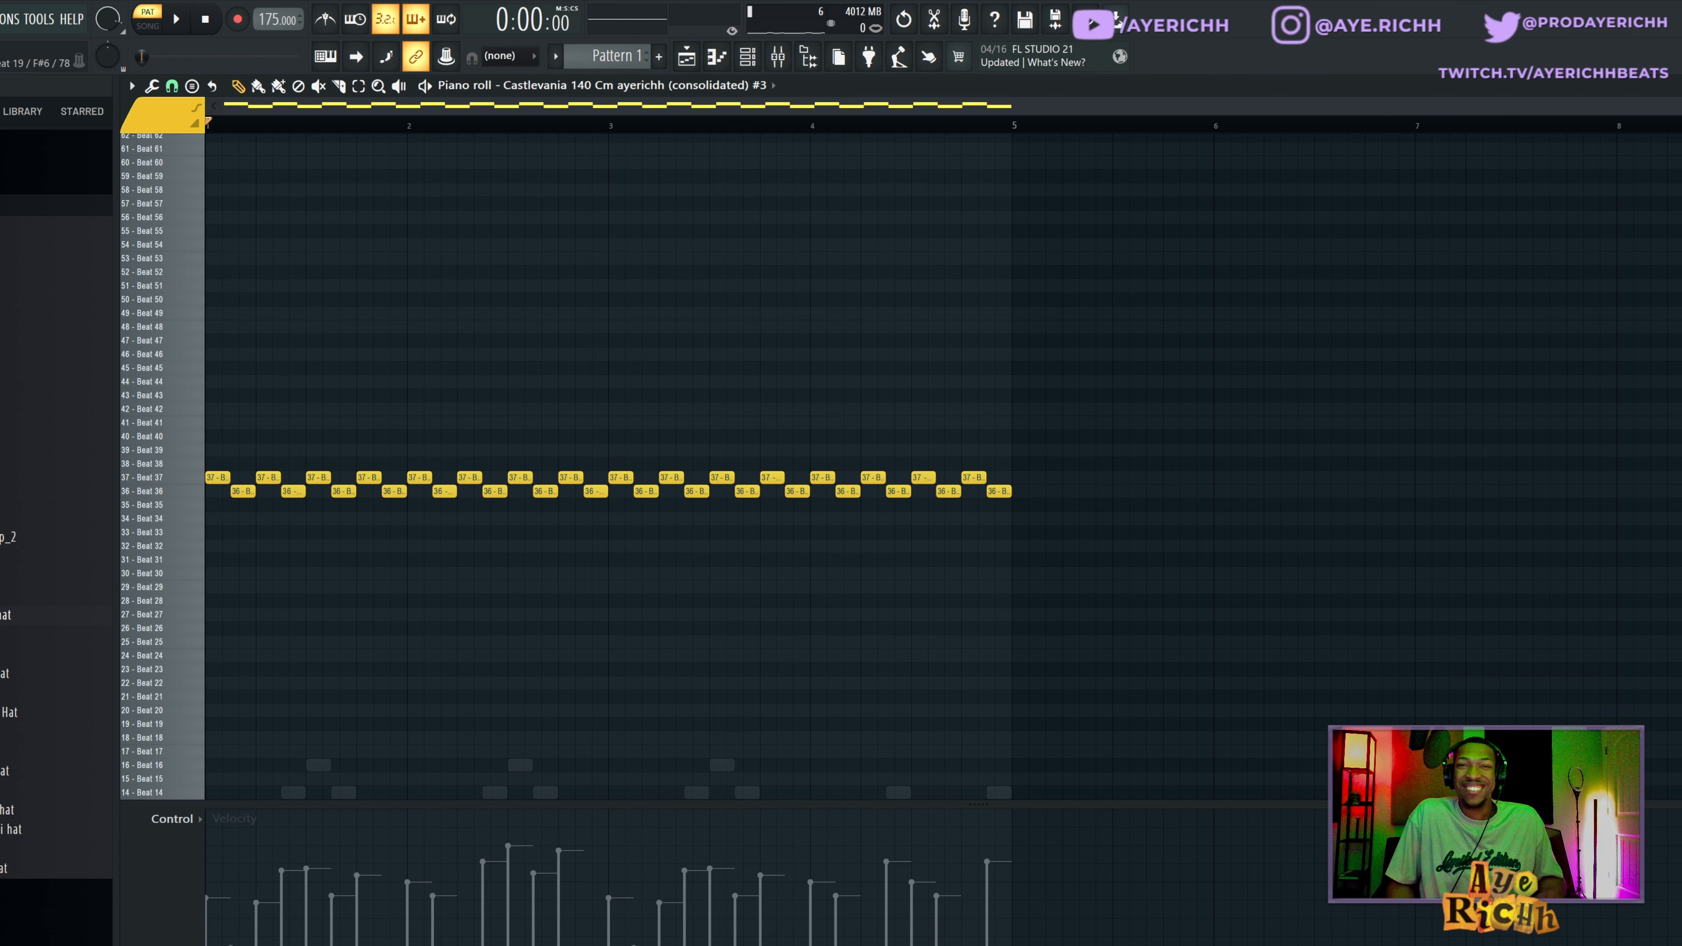
# Consolidate the Pattern 1 clip to audio on Track 2 in the playlist and delete the original pattern clip from Track 1.
pyautogui.press('F5')
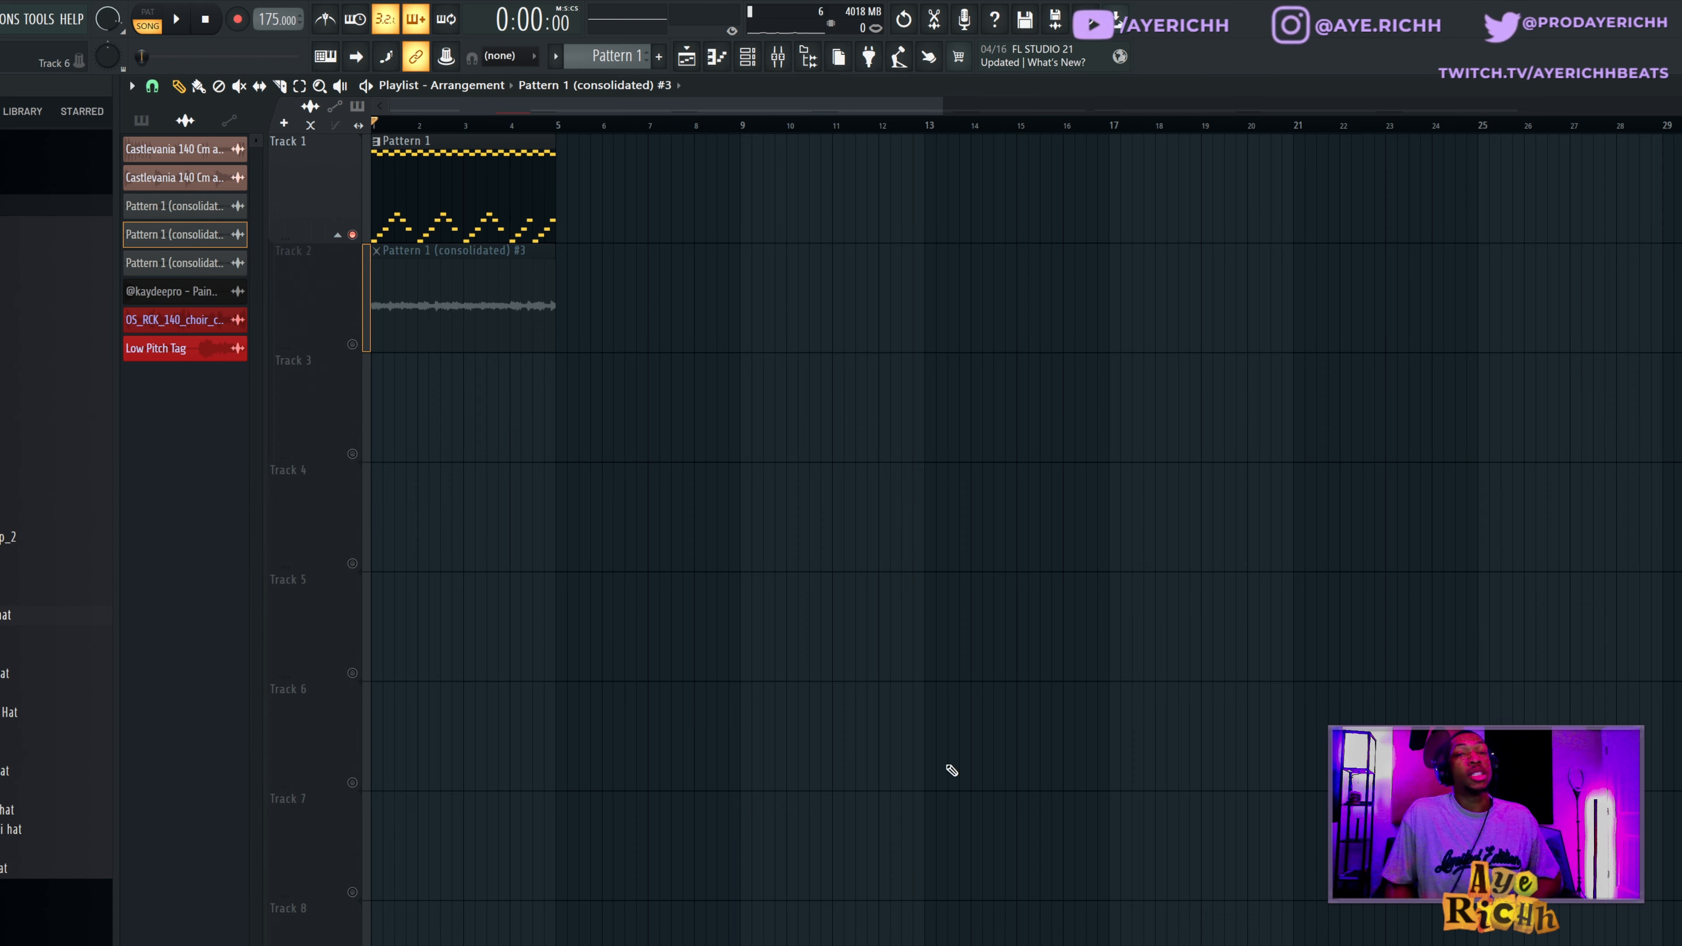
pyautogui.moveTo(686, 195); pyautogui.dragTo(130, 183)
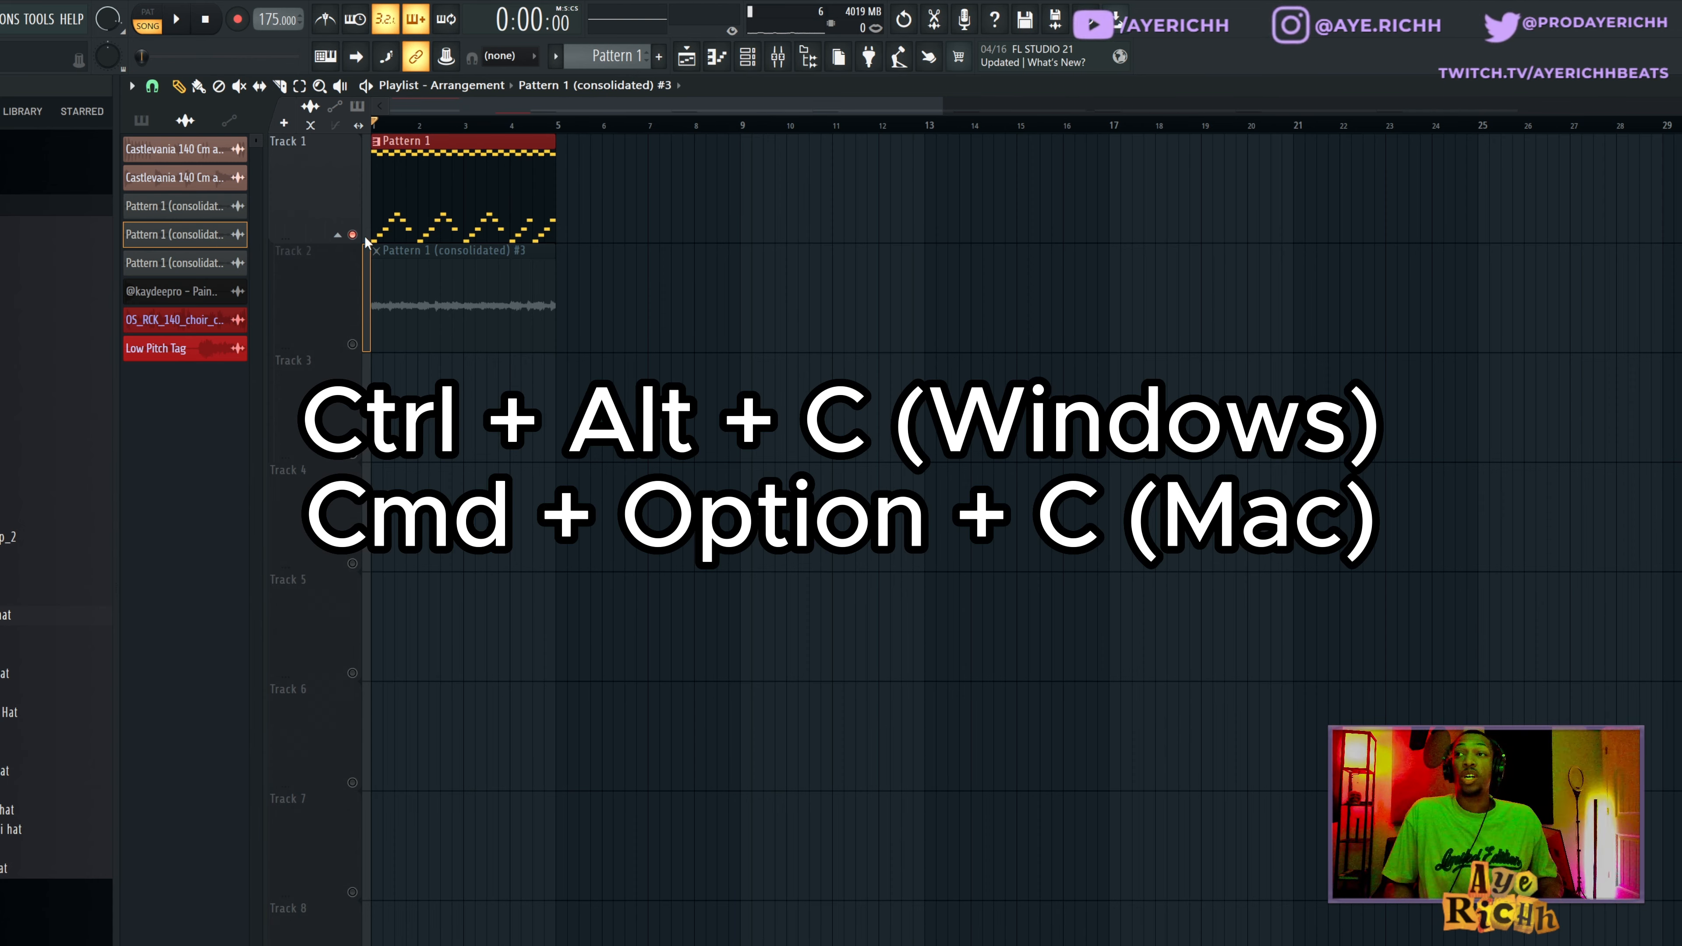
pyautogui.hotkey('ctrl', 'alt', 'c')
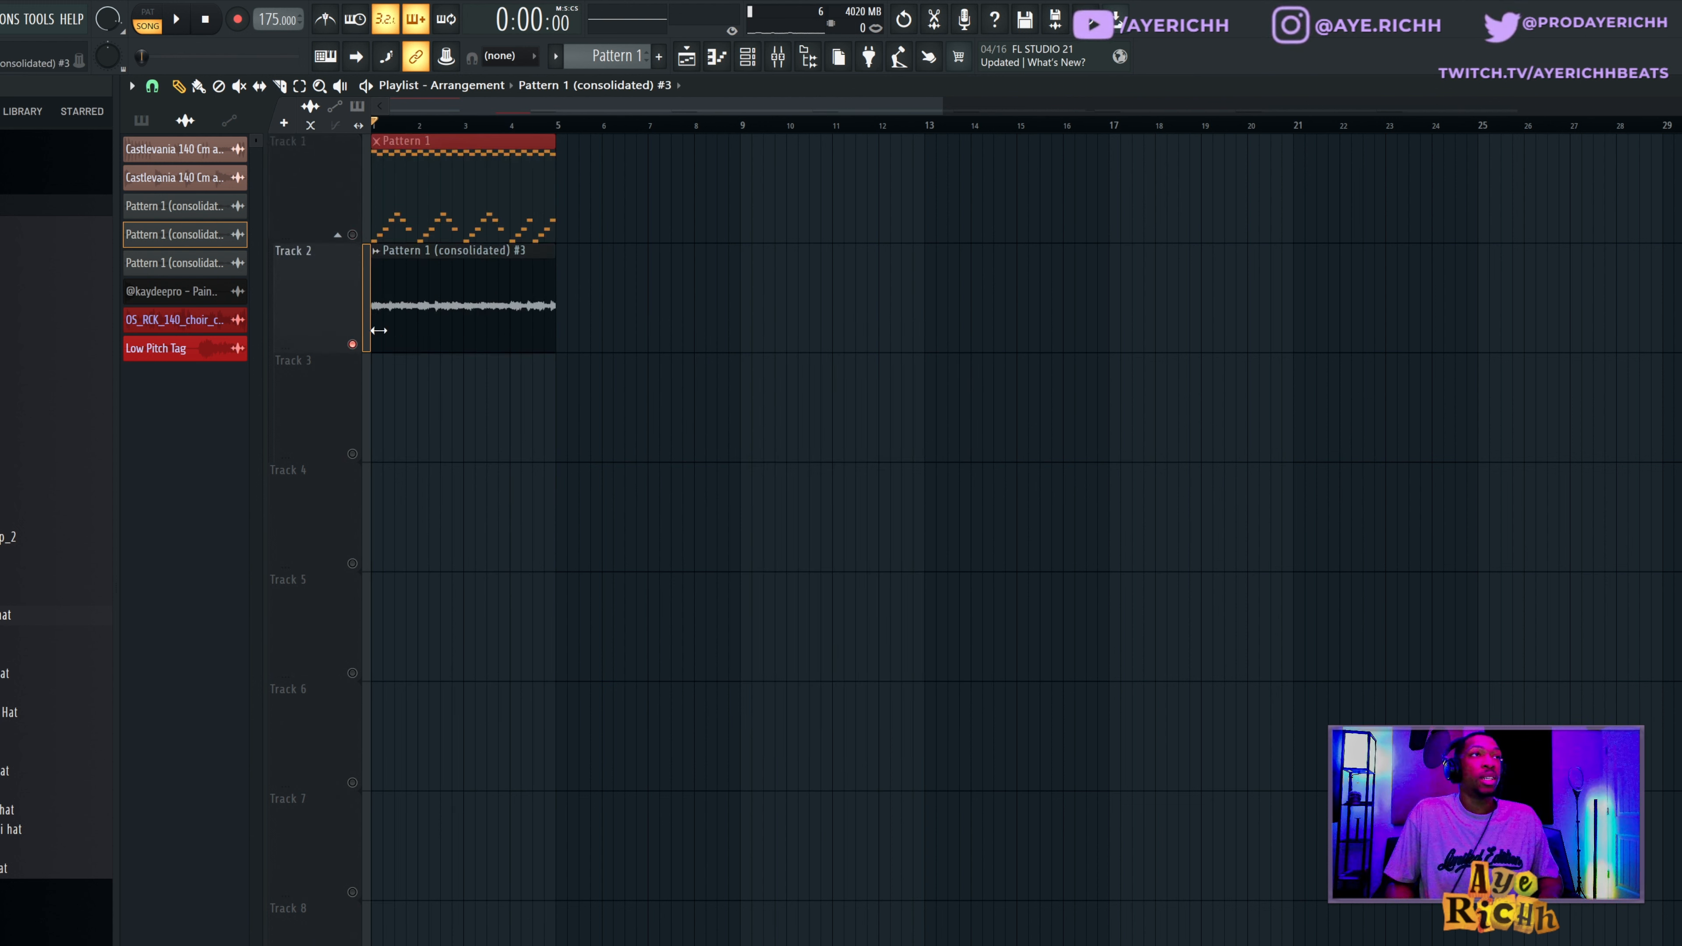
pyautogui.click(442, 311)
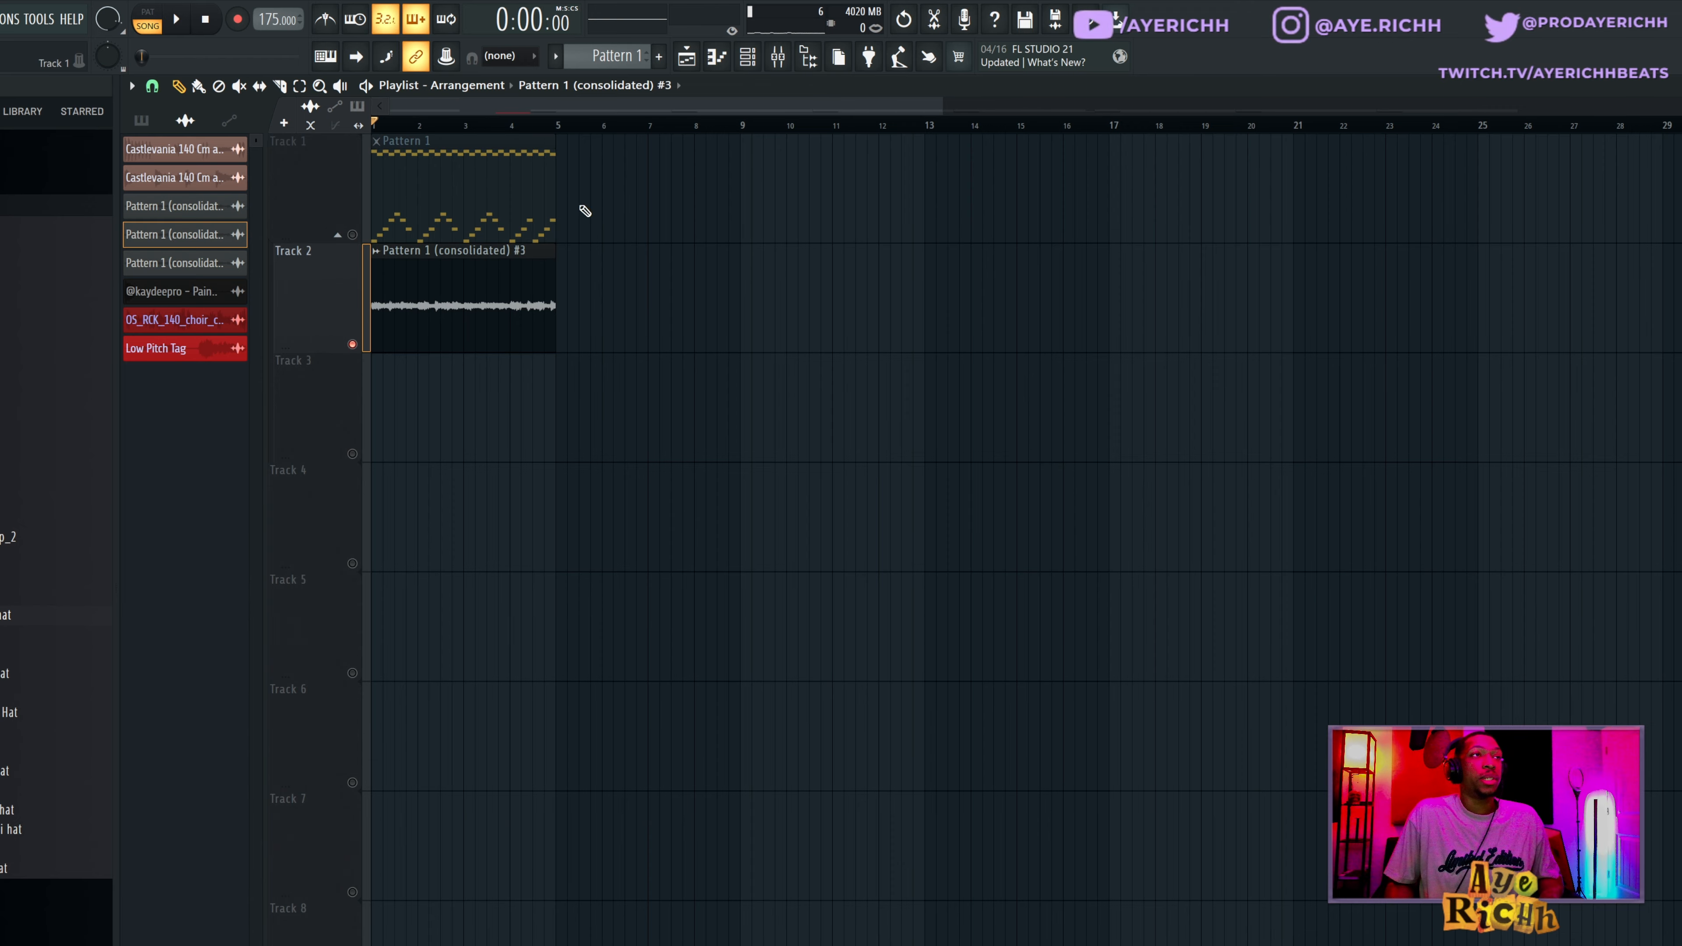
pyautogui.rightClick(451, 202)
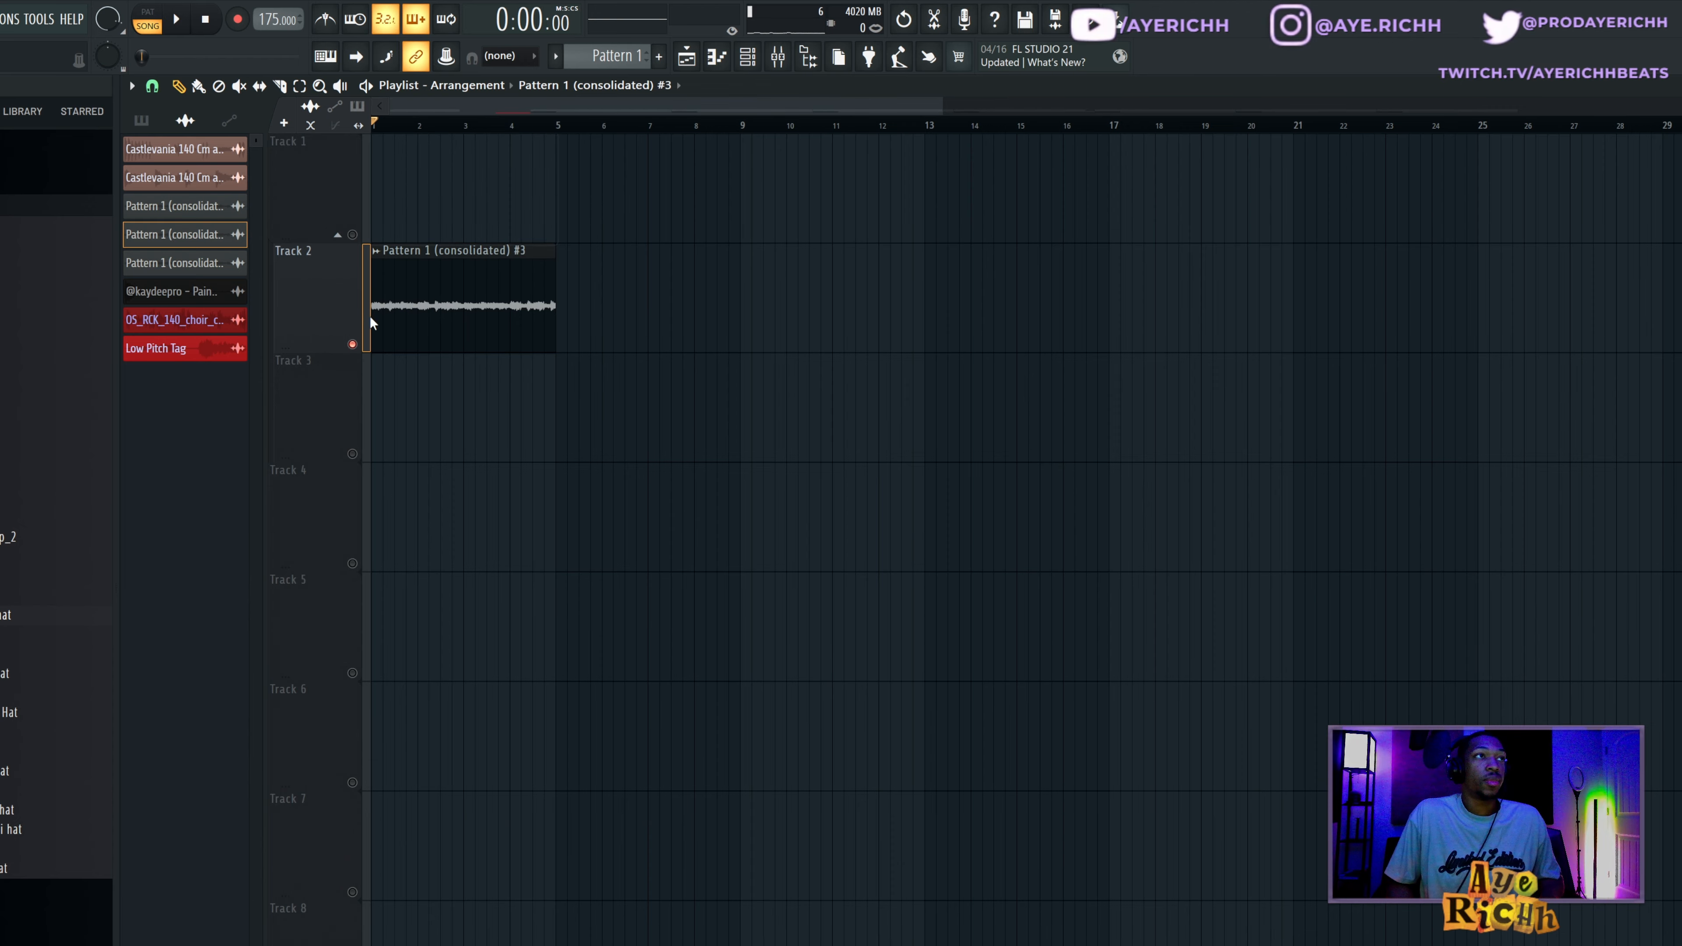
# Play the Pattern 1 (consolidated) #3 clip on Track 2 and look over its clip options.
pyautogui.click(778, 56)
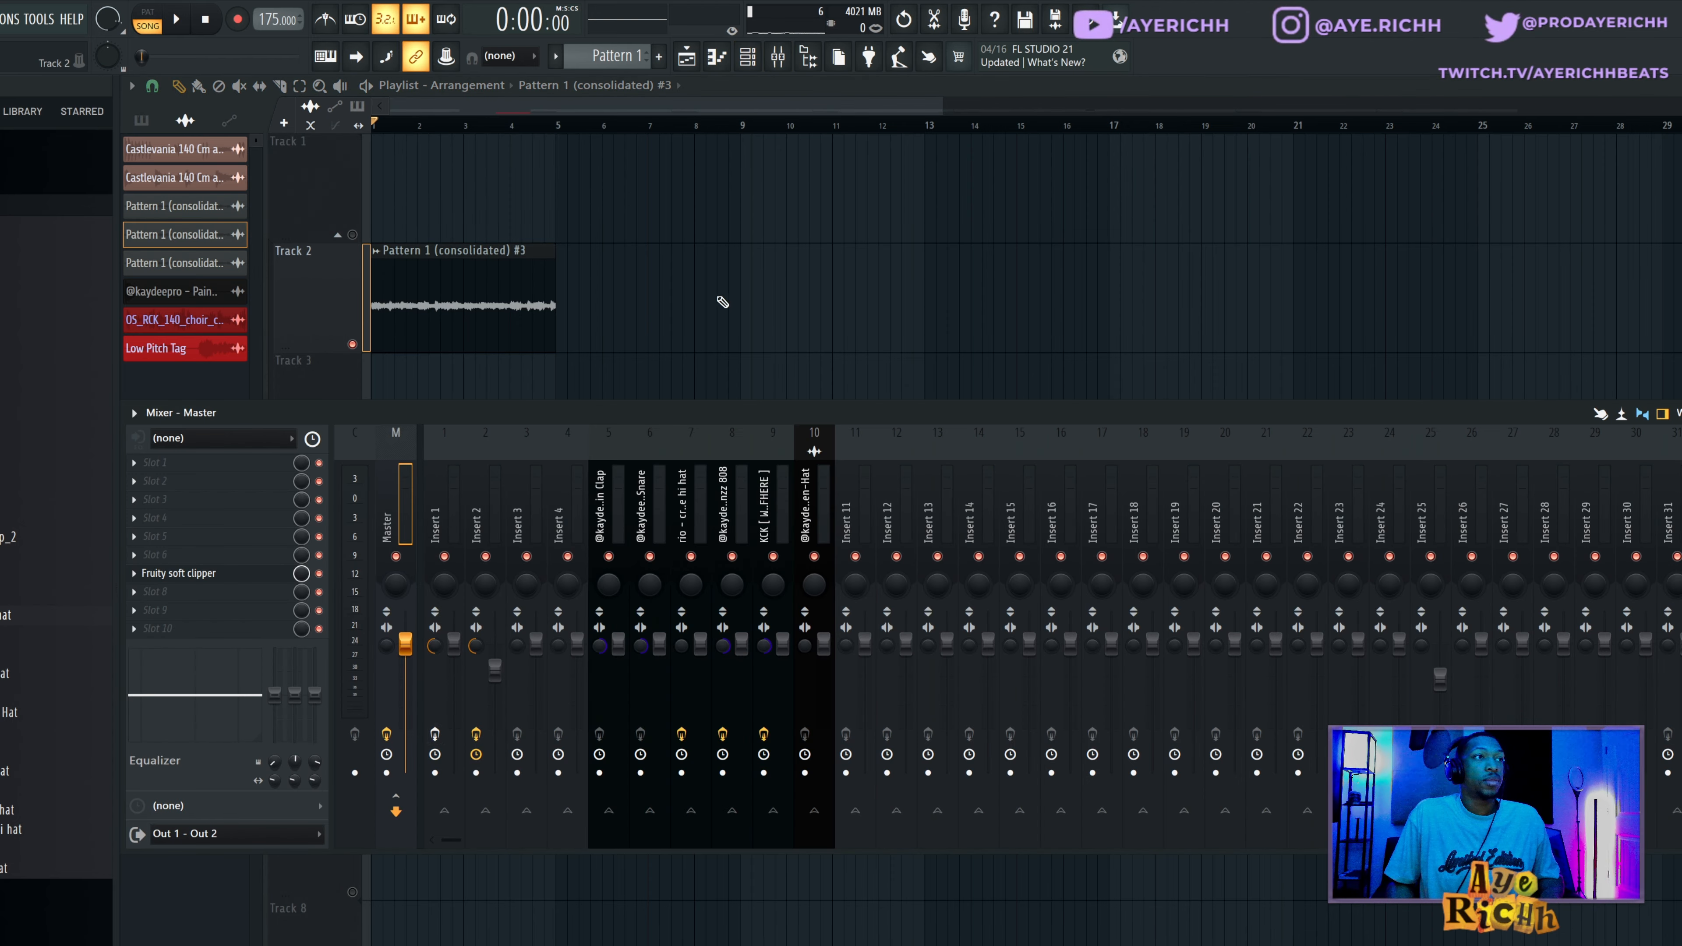
pyautogui.press('F9')
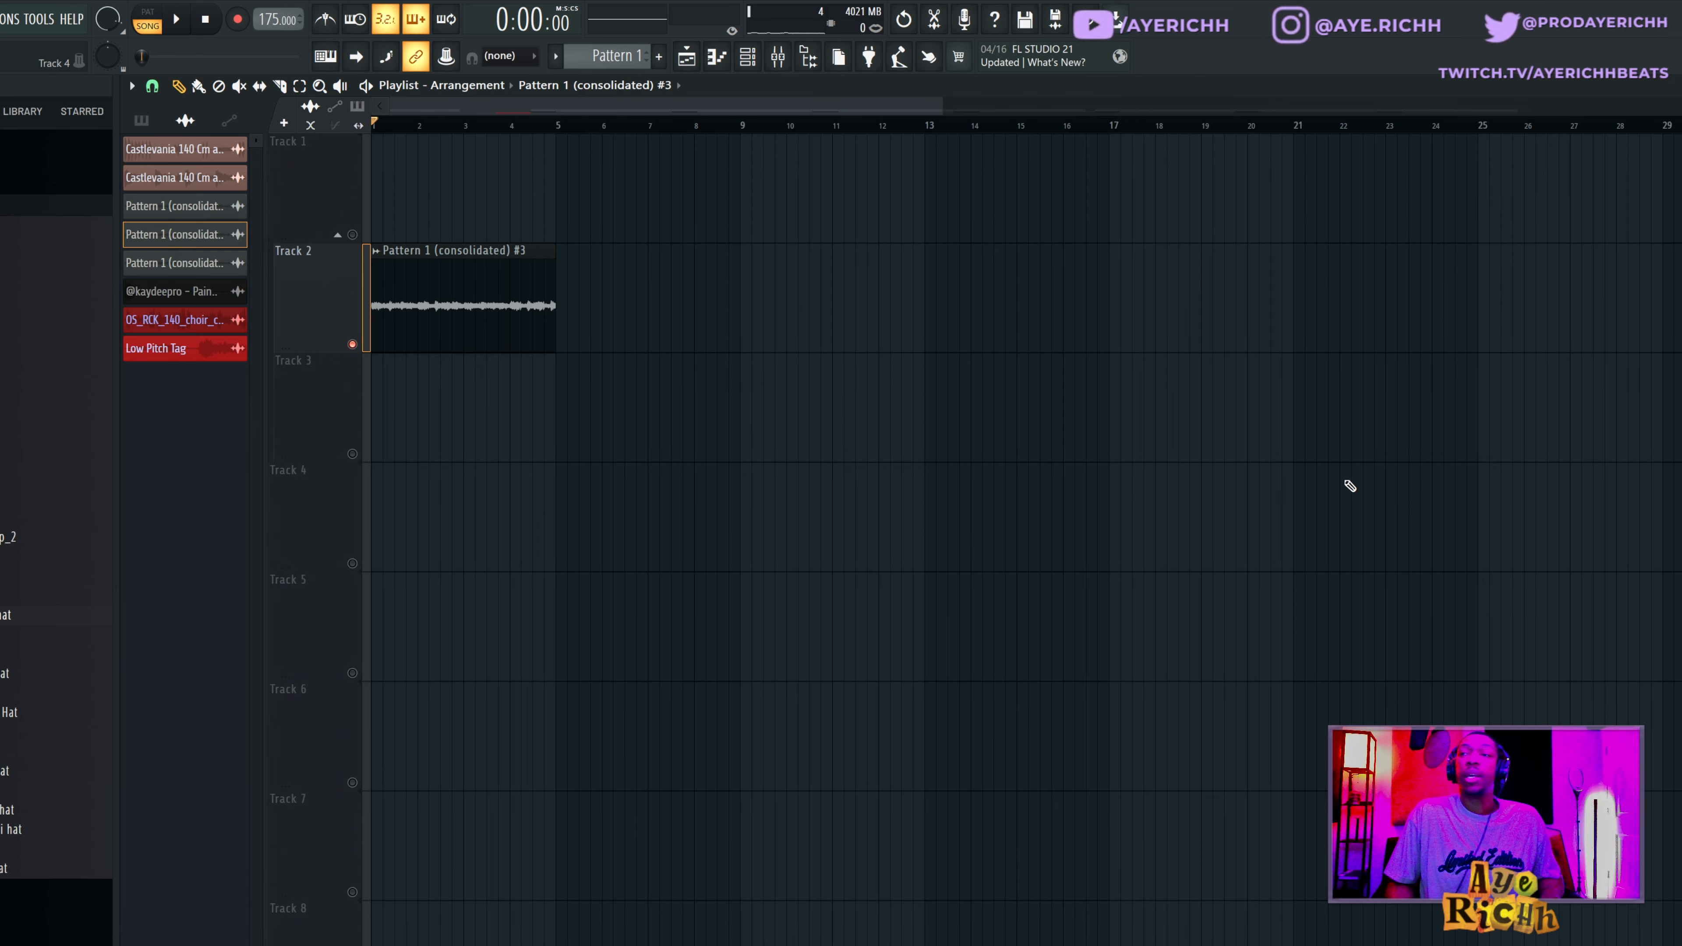
pyautogui.press('space')
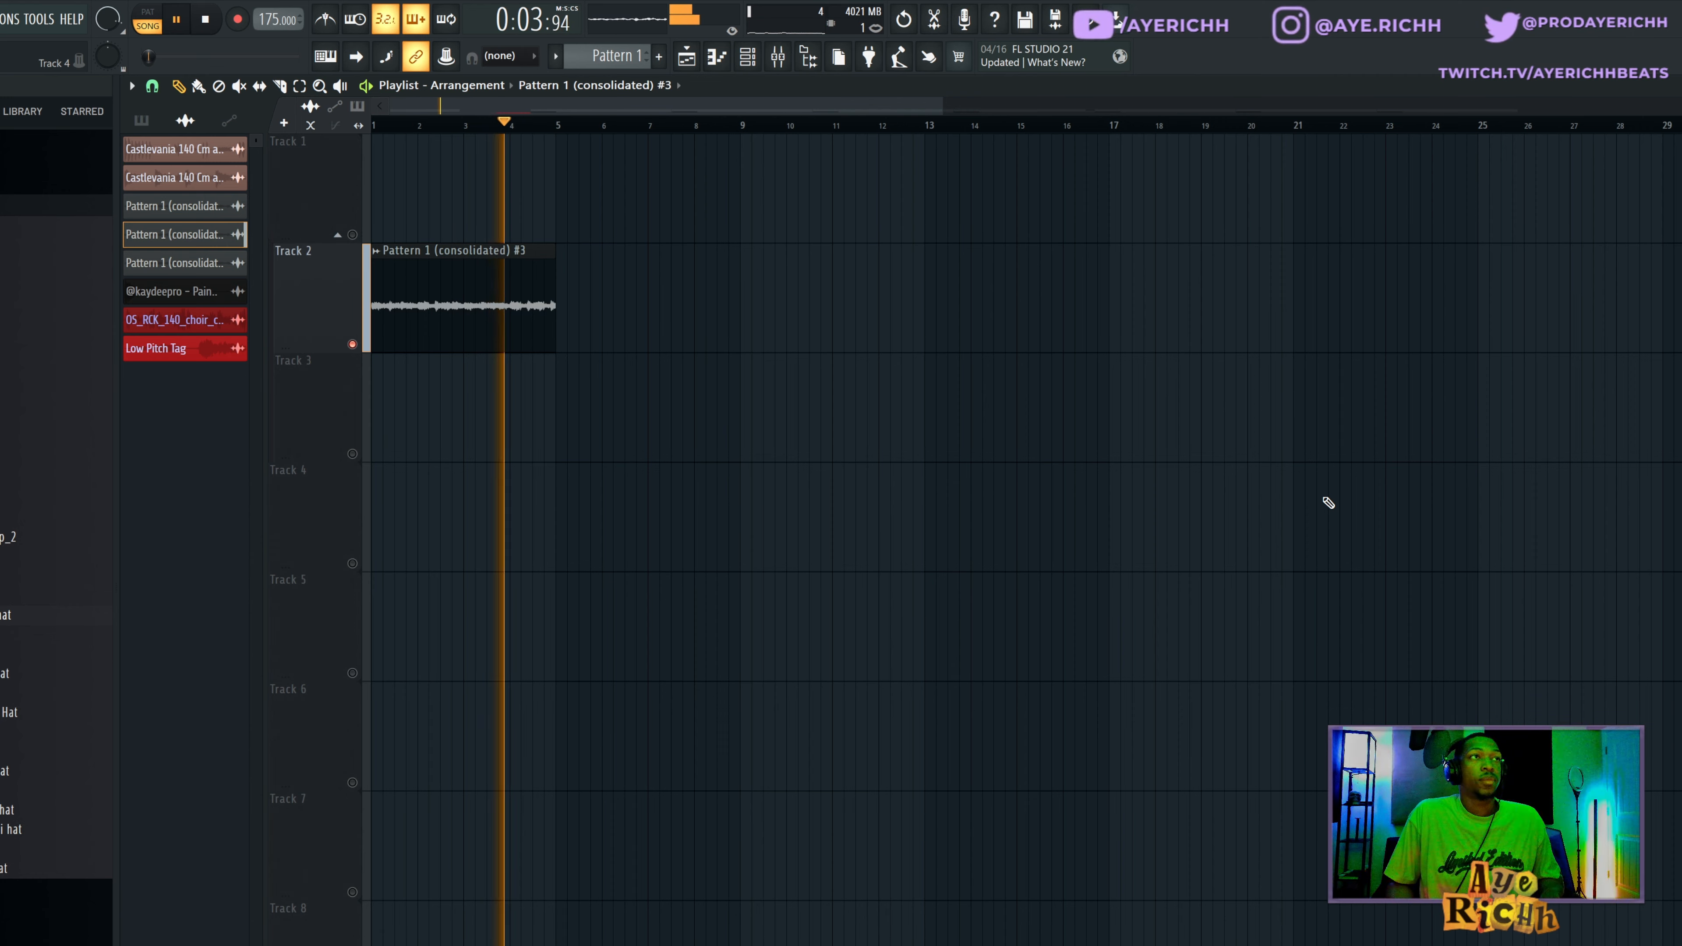
pyautogui.press('space')
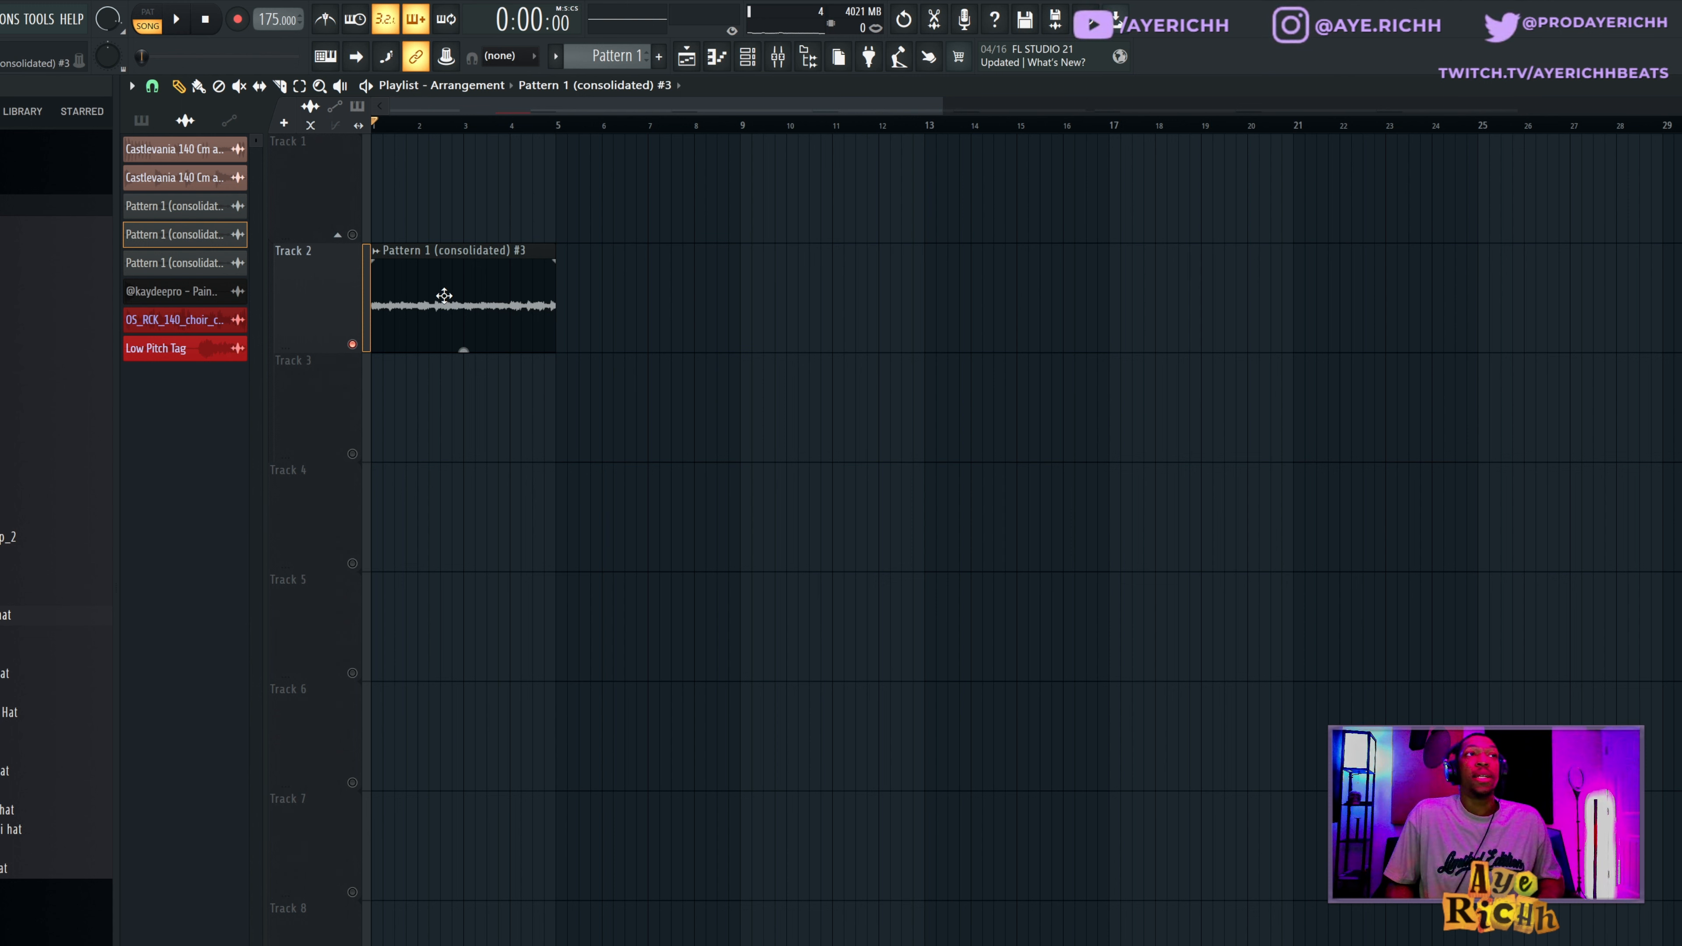
pyautogui.rightClick(380, 252)
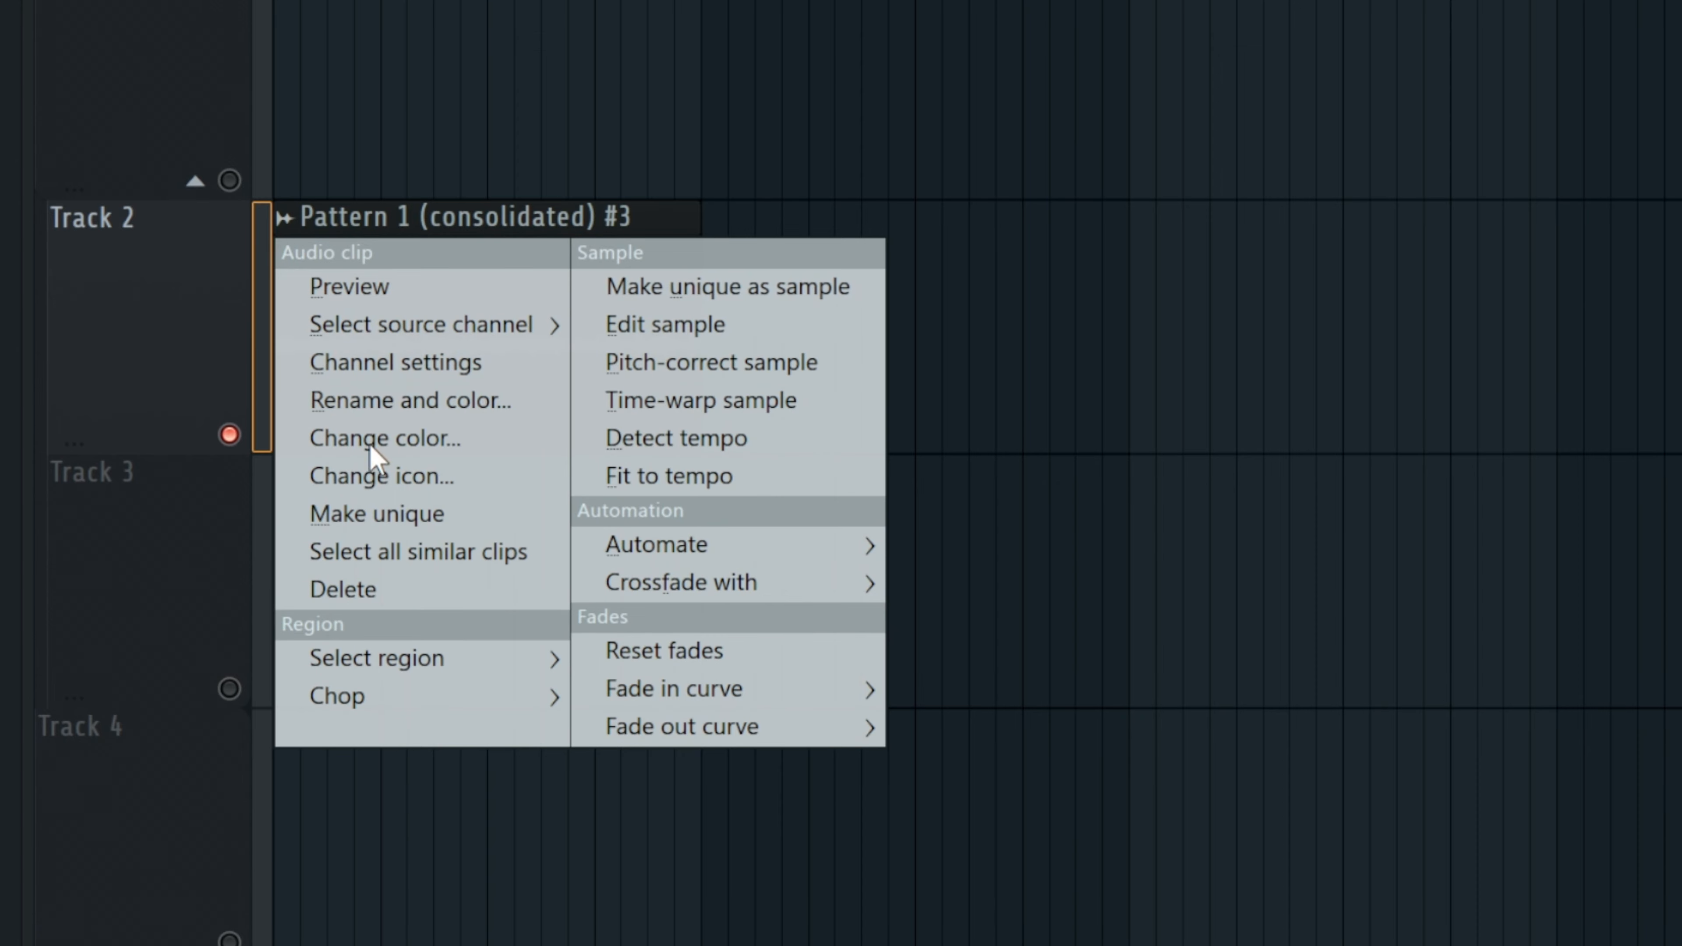
pyautogui.click(1166, 189)
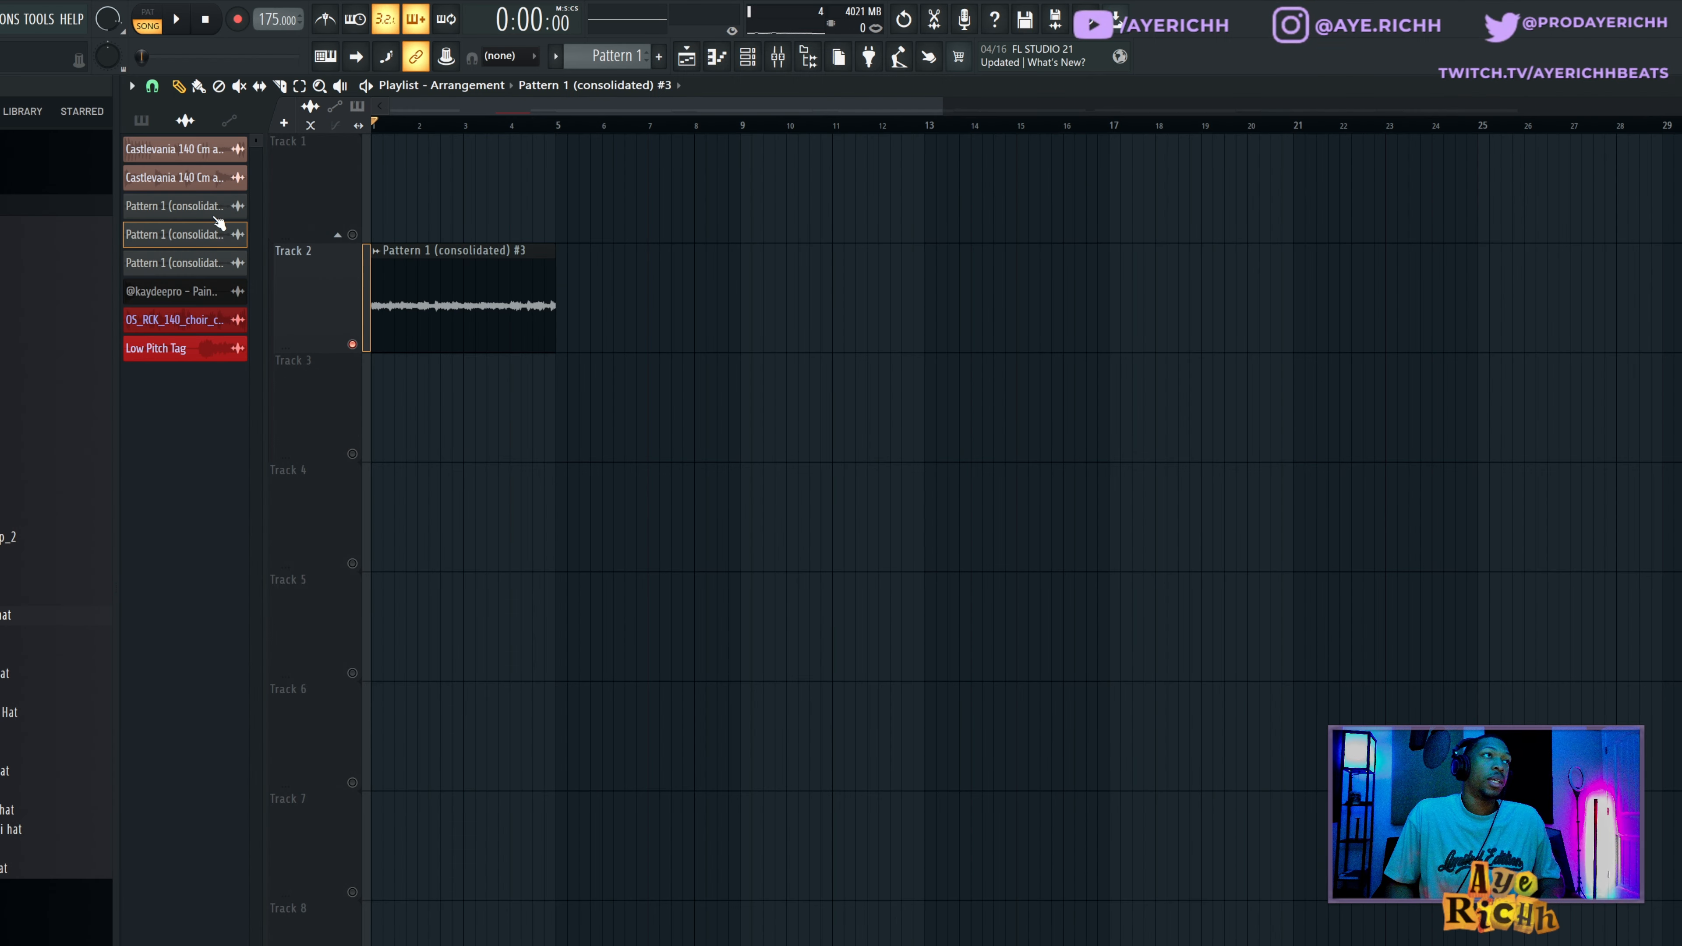
# Place the Pattern 1 (consolidated) audio clip at the start of Track 1 and unmute the track.
pyautogui.moveTo(217, 208); pyautogui.dragTo(387, 206)
pyautogui.click(352, 236)
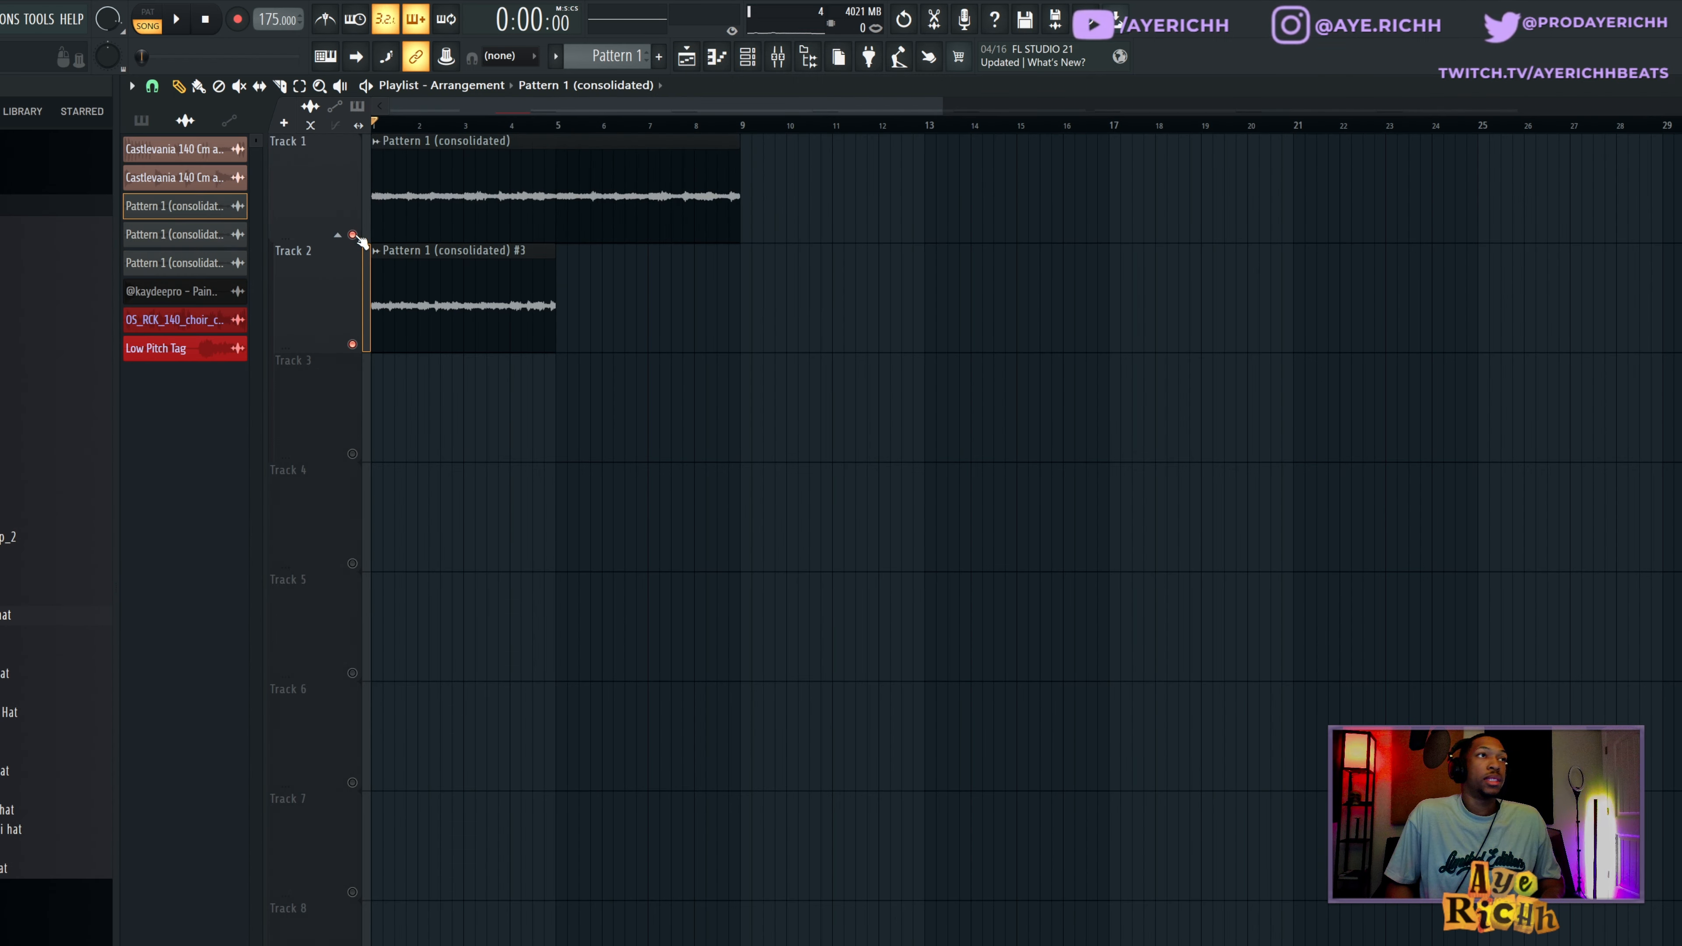
# Try the Track 1 clip's time-stretch multiplier at its default, restore the stretched value and close the channel settings.
pyautogui.doubleClick(470, 191)
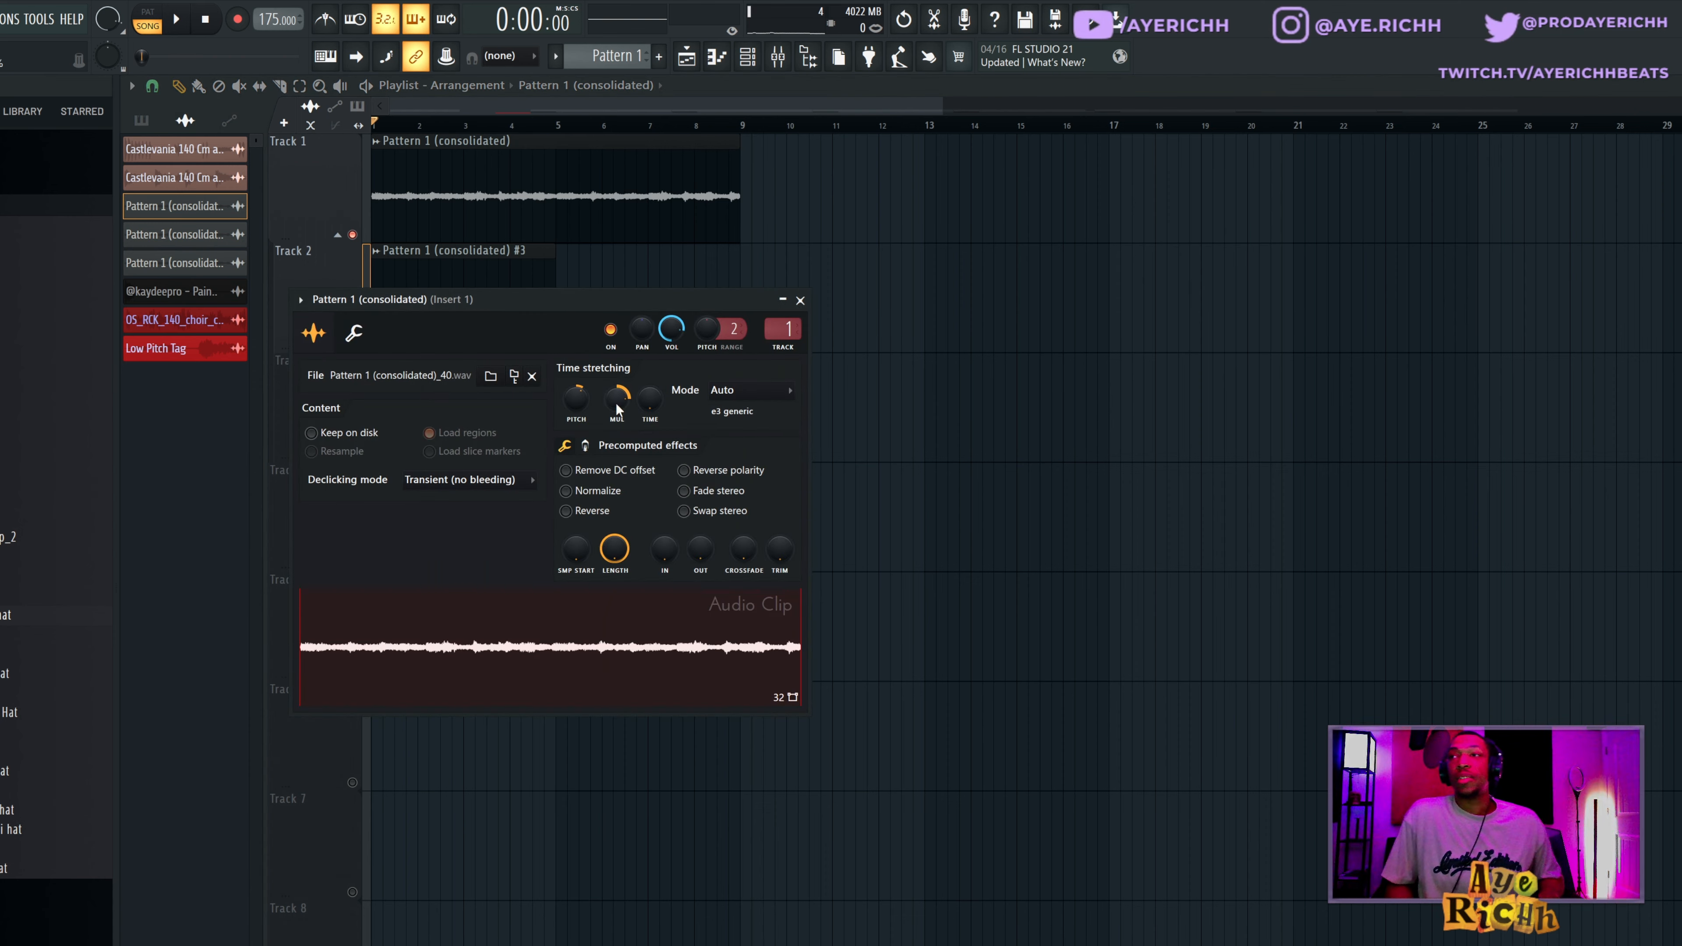
pyautogui.moveTo(616, 399); pyautogui.dragTo(616, 457)
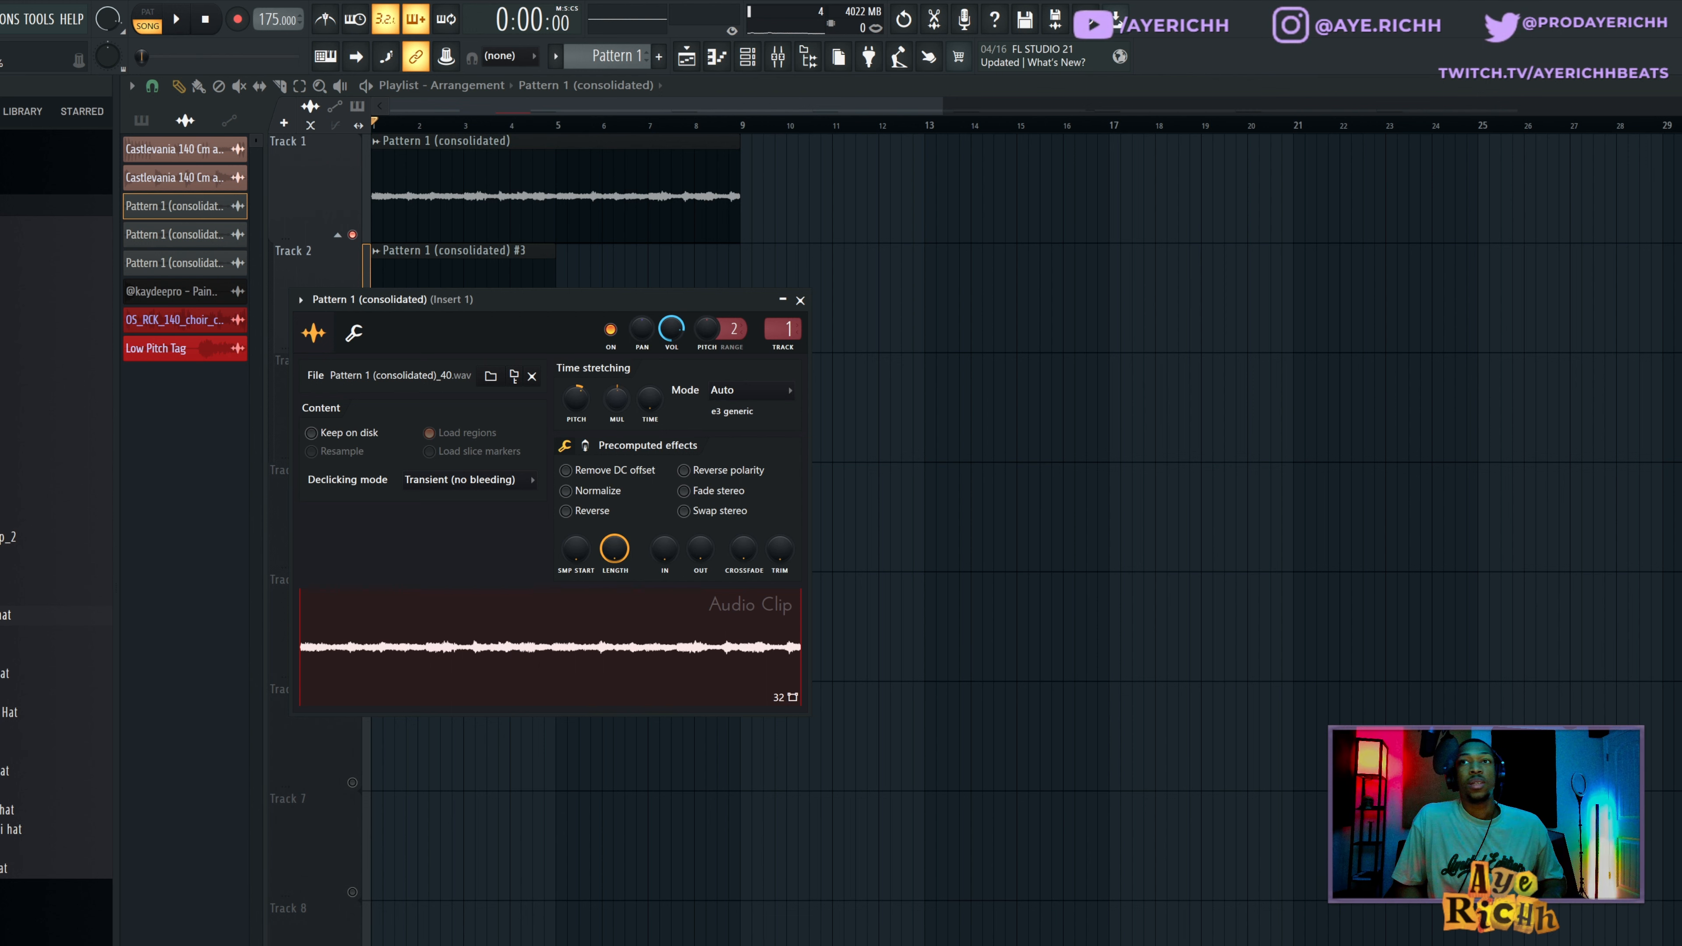
pyautogui.moveTo(617, 399); pyautogui.dragTo(617, 376)
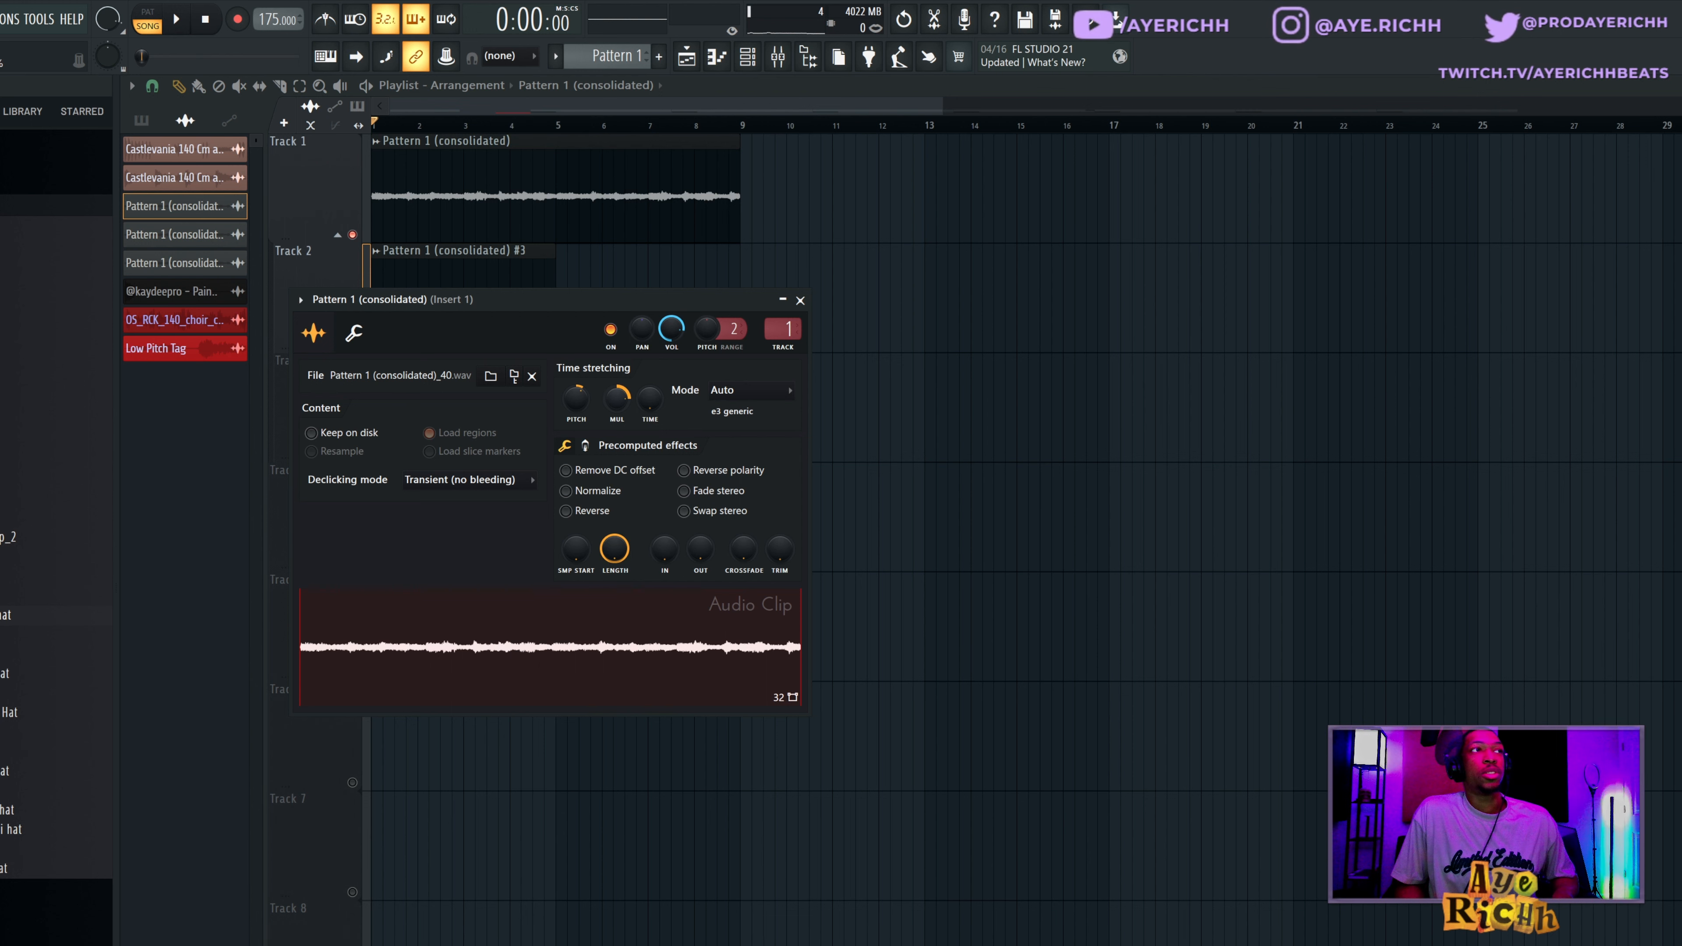
pyautogui.click(800, 301)
# Move the Track 2 clip to bar 9 and duplicate it once directly after itself while playing the arrangement.
pyautogui.moveTo(453, 279); pyautogui.dragTo(821, 279)
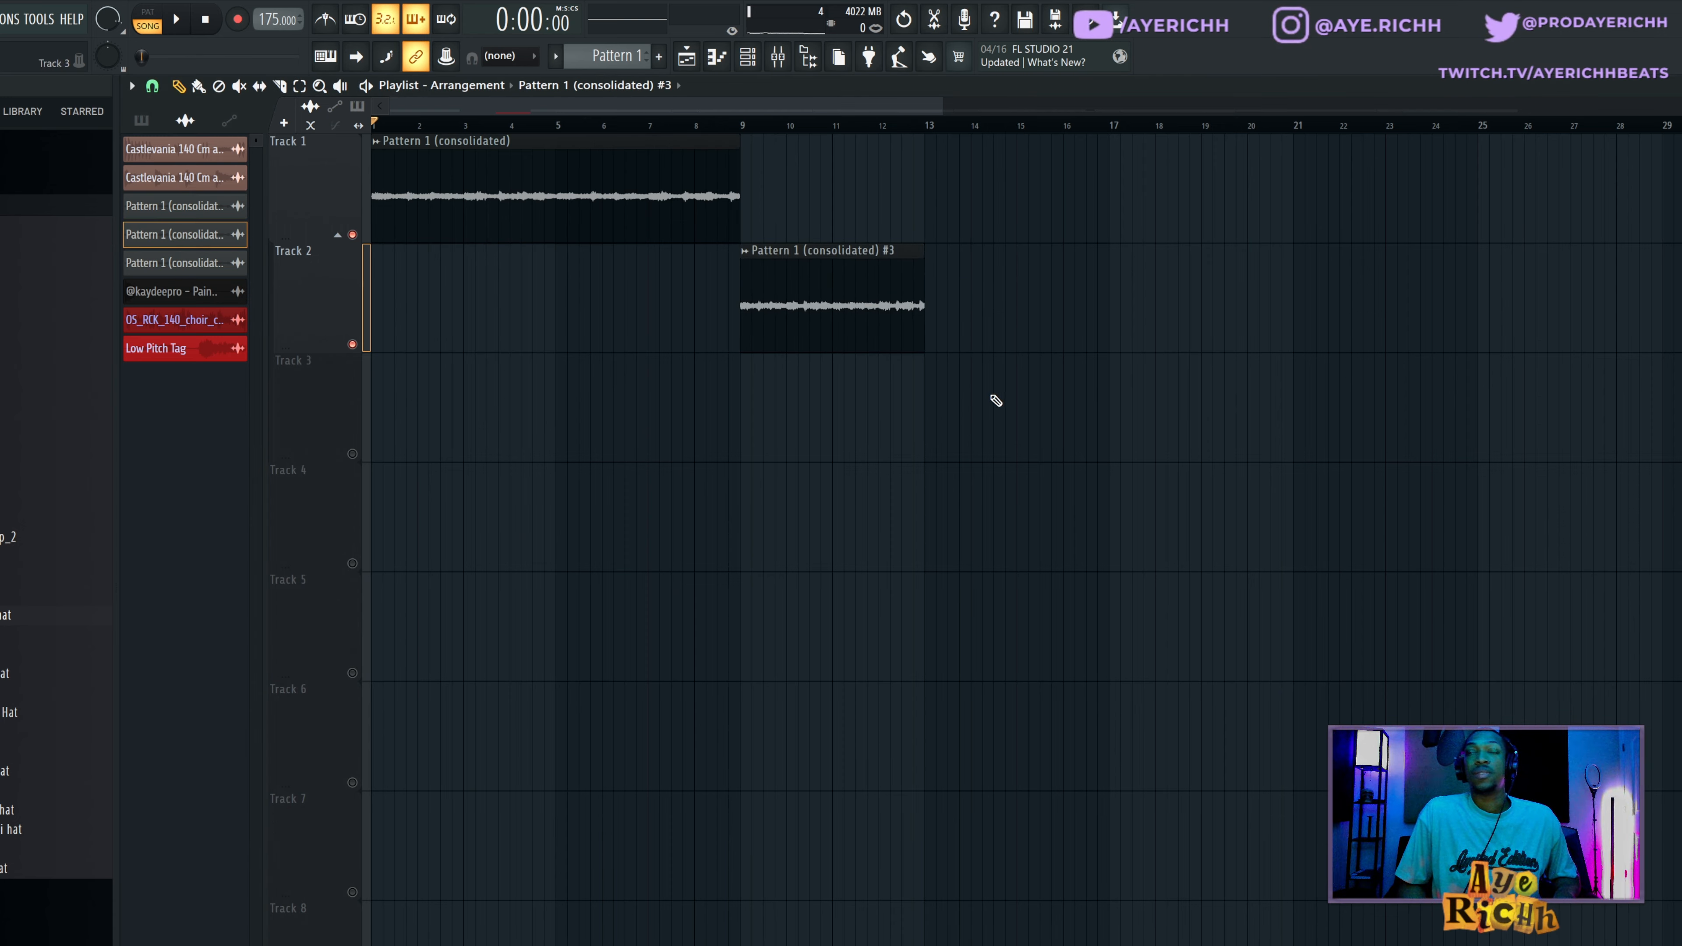
pyautogui.press('space')
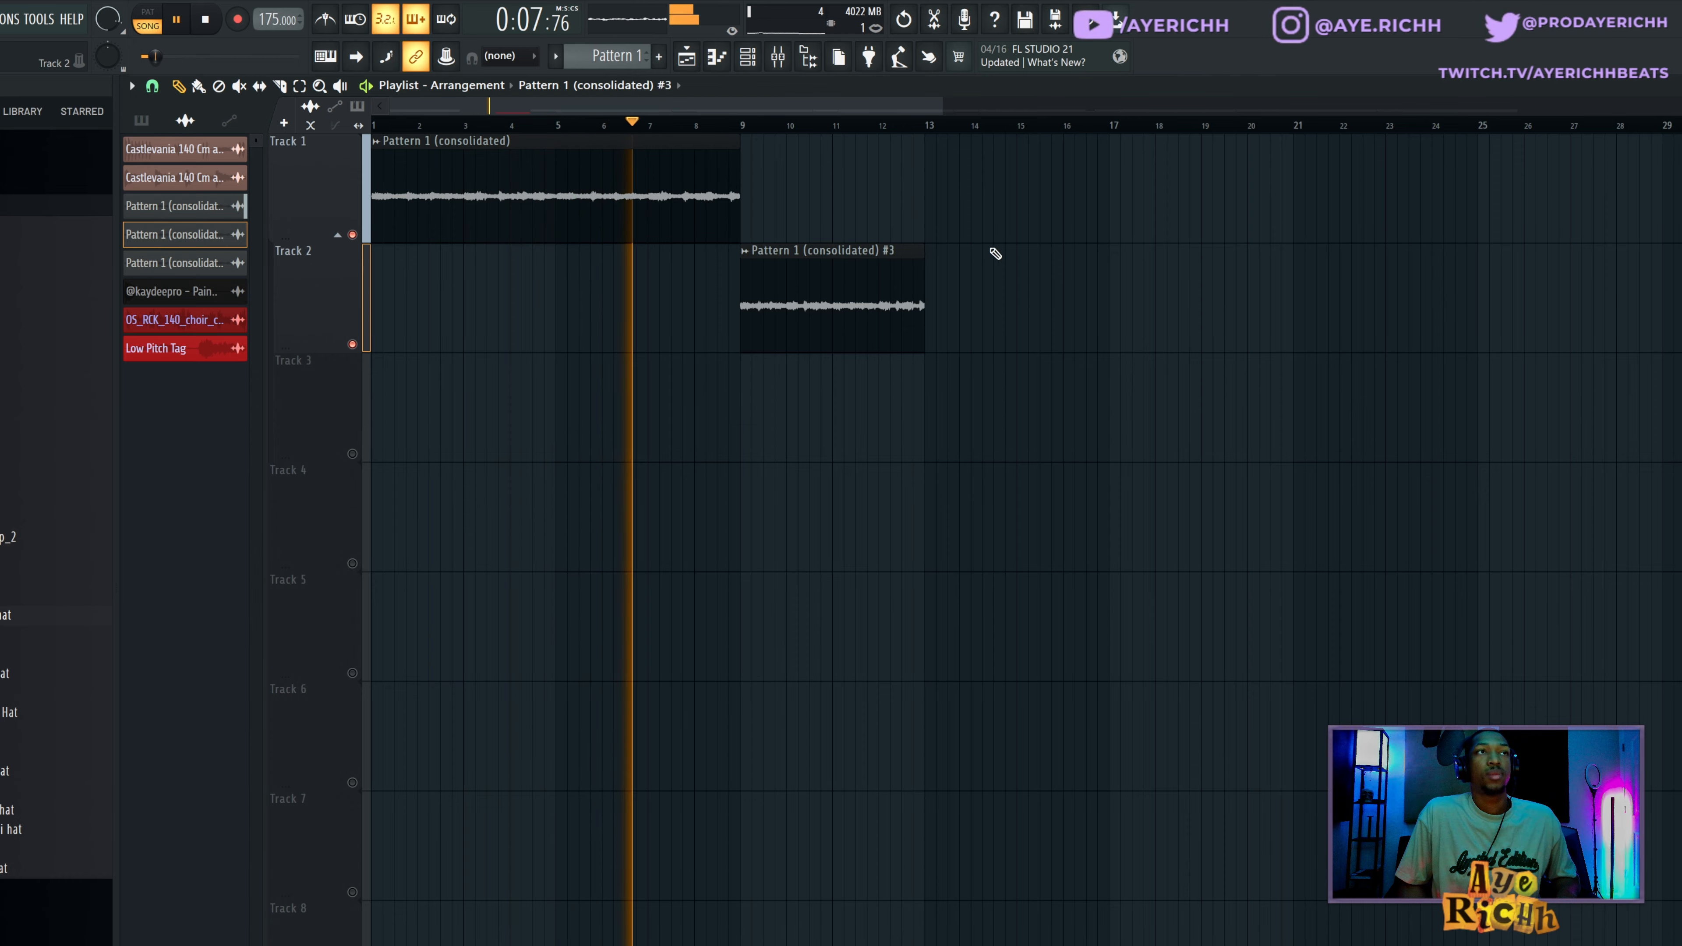
pyautogui.moveTo(995, 254); pyautogui.dragTo(871, 364)
pyautogui.hotkey('ctrl', 'b')
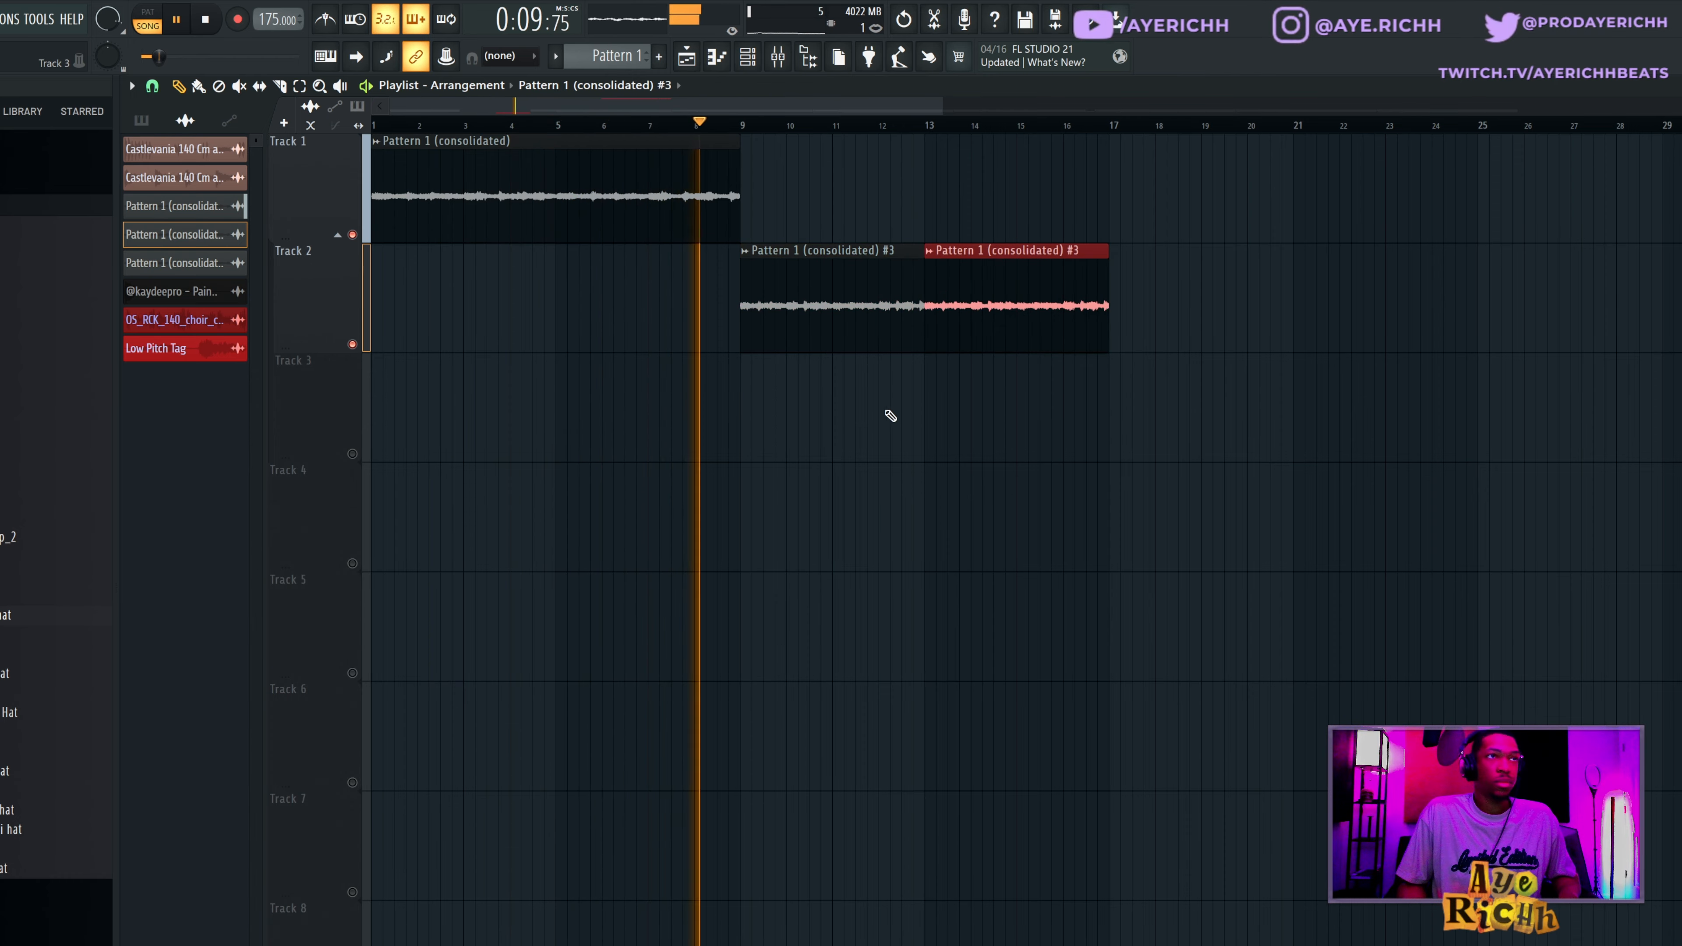
pyautogui.keyDown('ctrl'); pyautogui.click(913, 445); pyautogui.keyUp('ctrl')
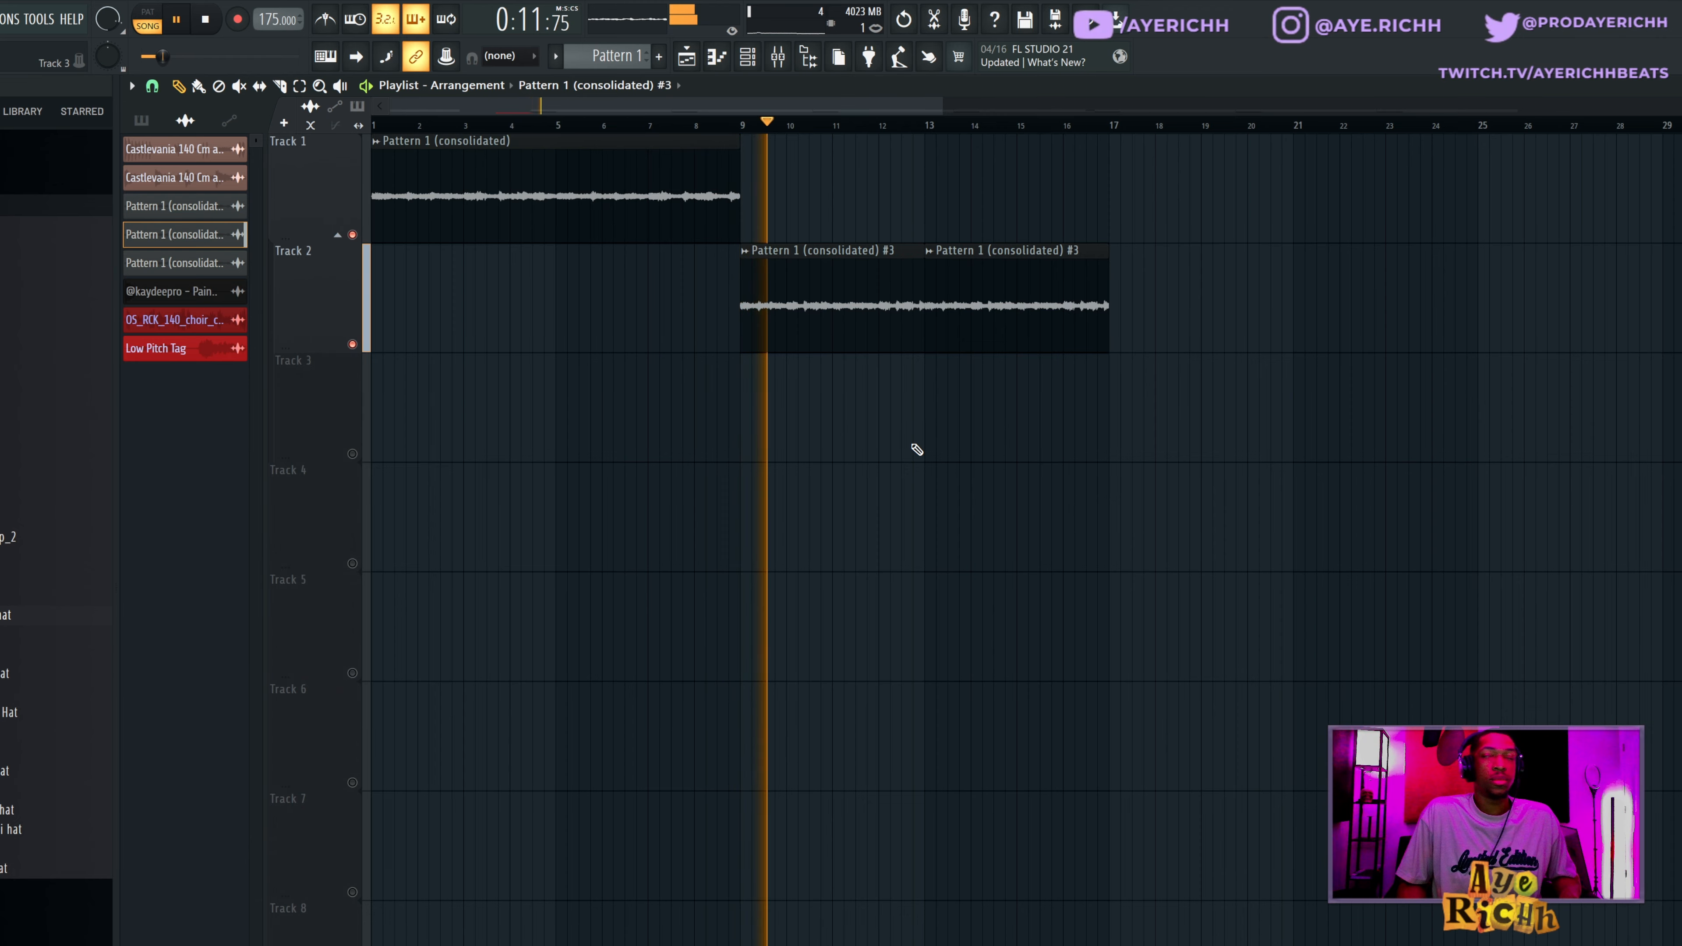
pyautogui.press('space')
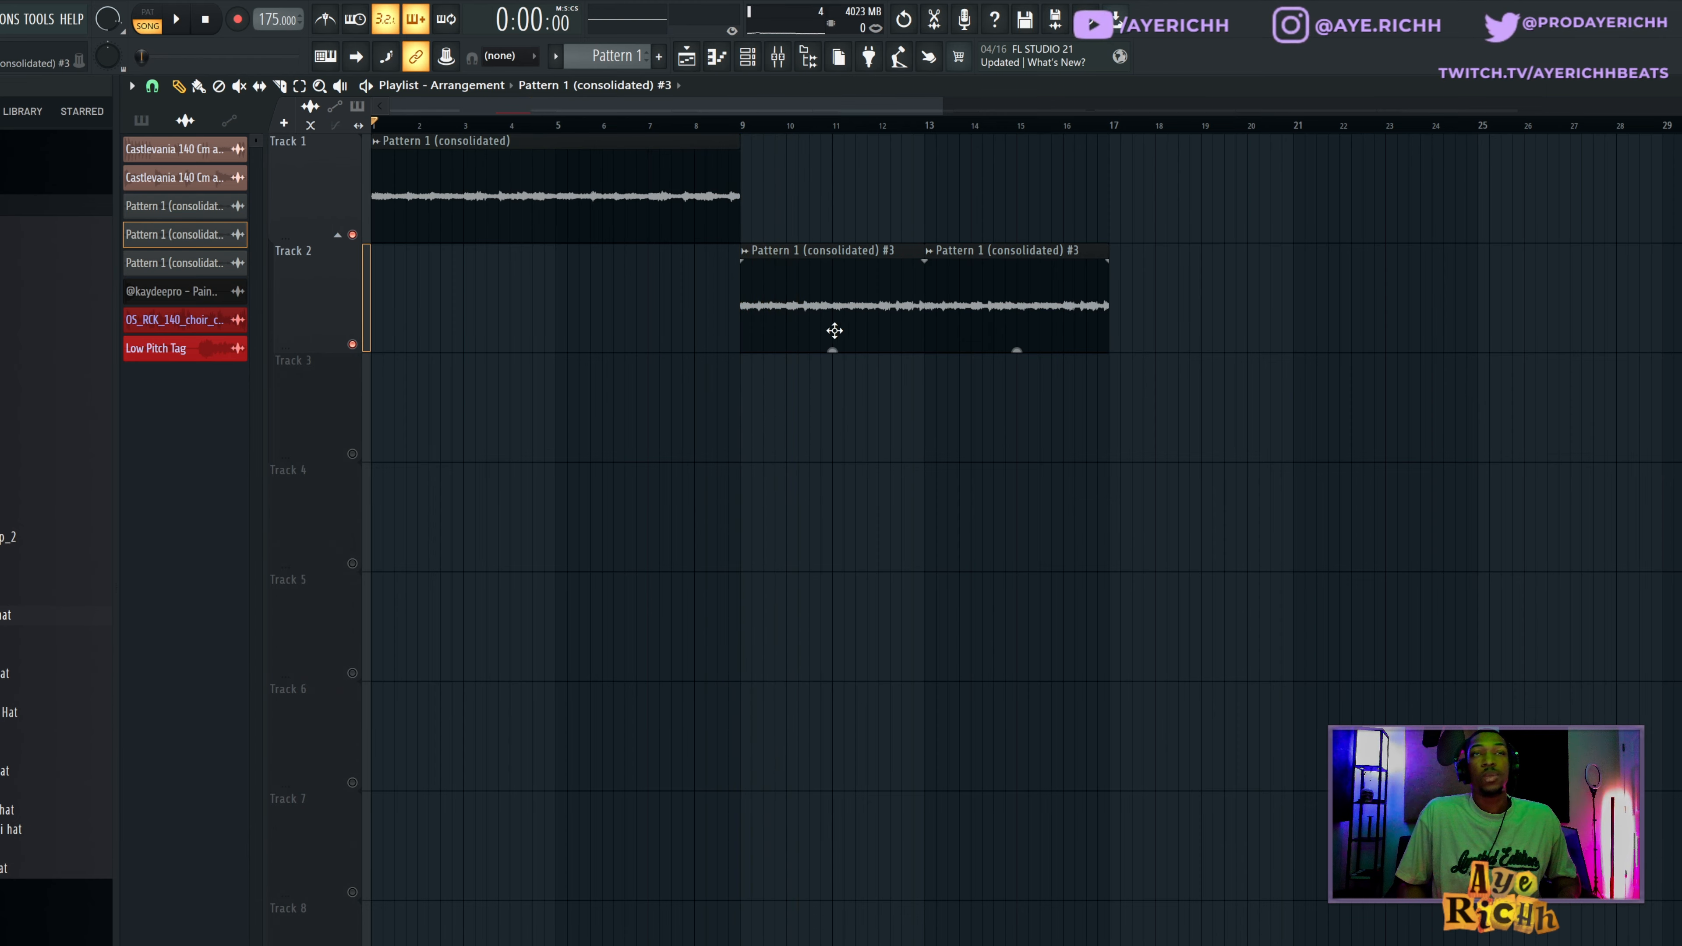
# Examine the EffectRack and HalfTime effects on mixer Insert 1 and close their windows.
pyautogui.press('F9')
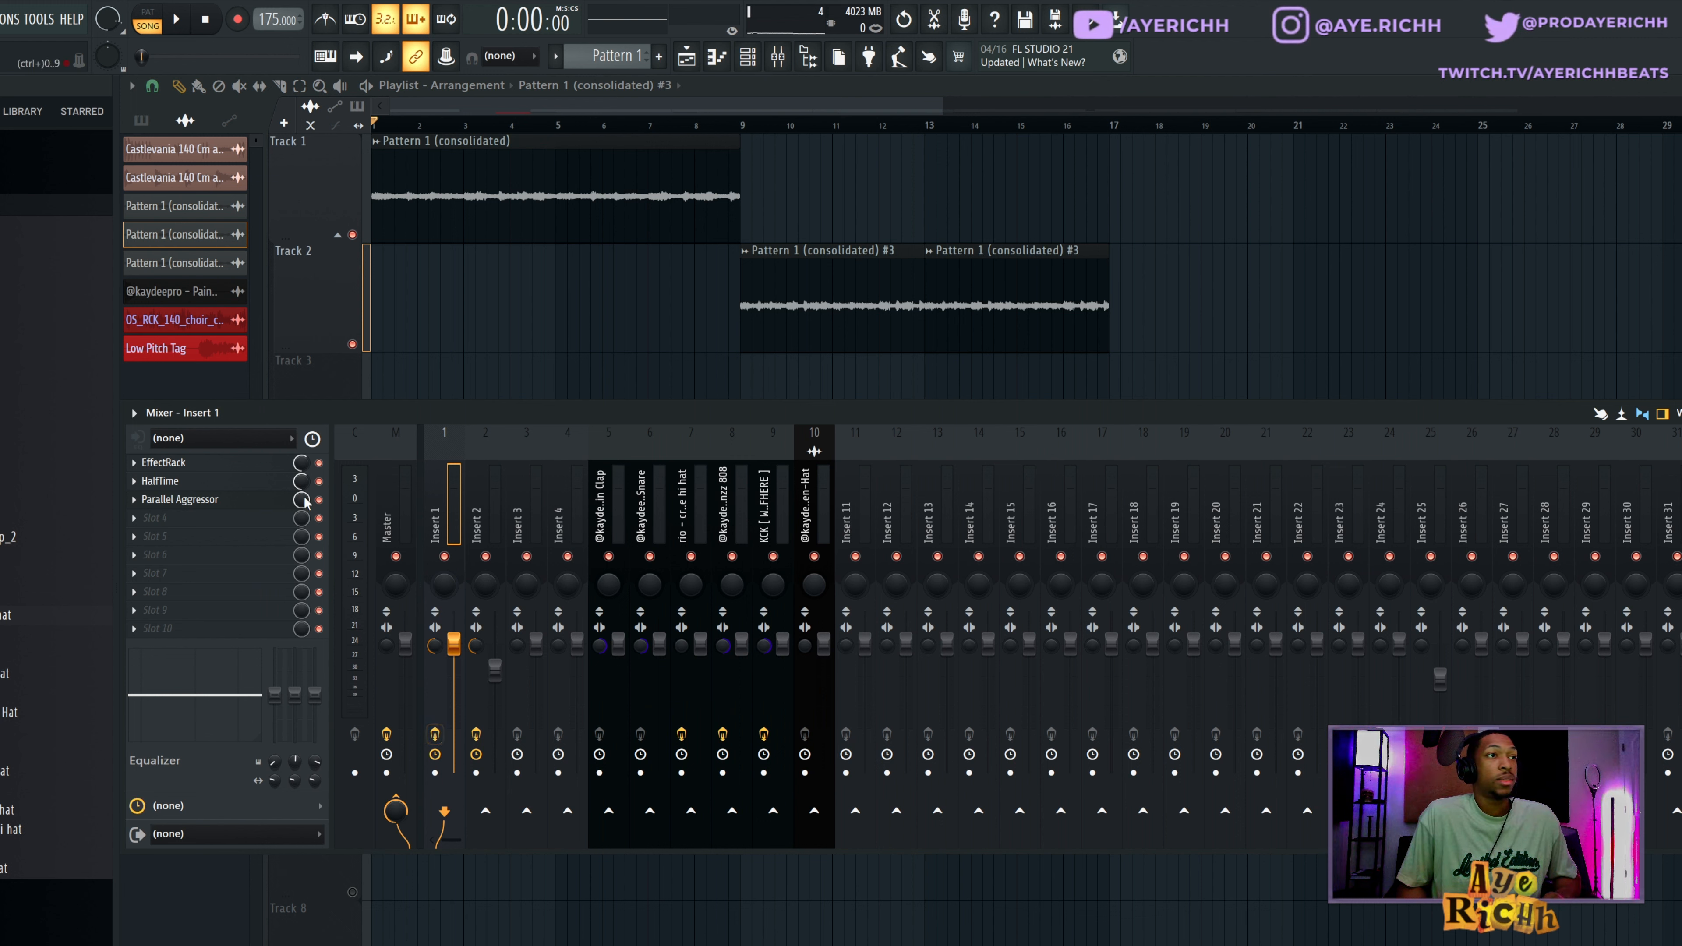
pyautogui.click(164, 461)
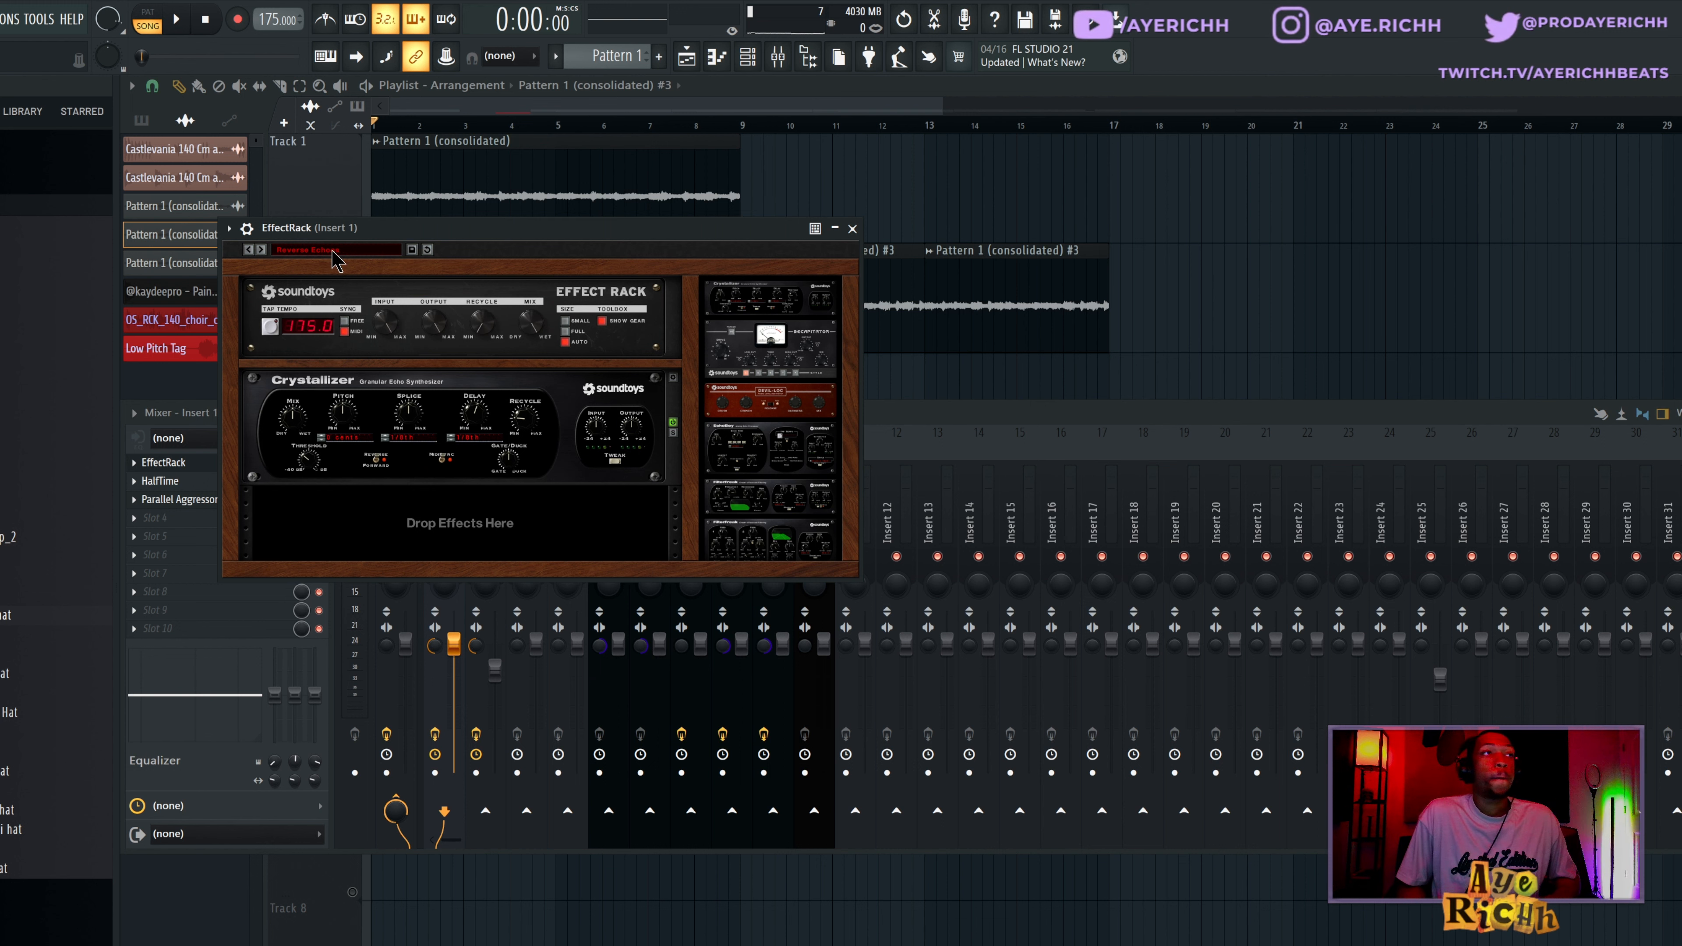
pyautogui.moveTo(527, 242); pyautogui.dragTo(902, 260)
pyautogui.click(193, 484)
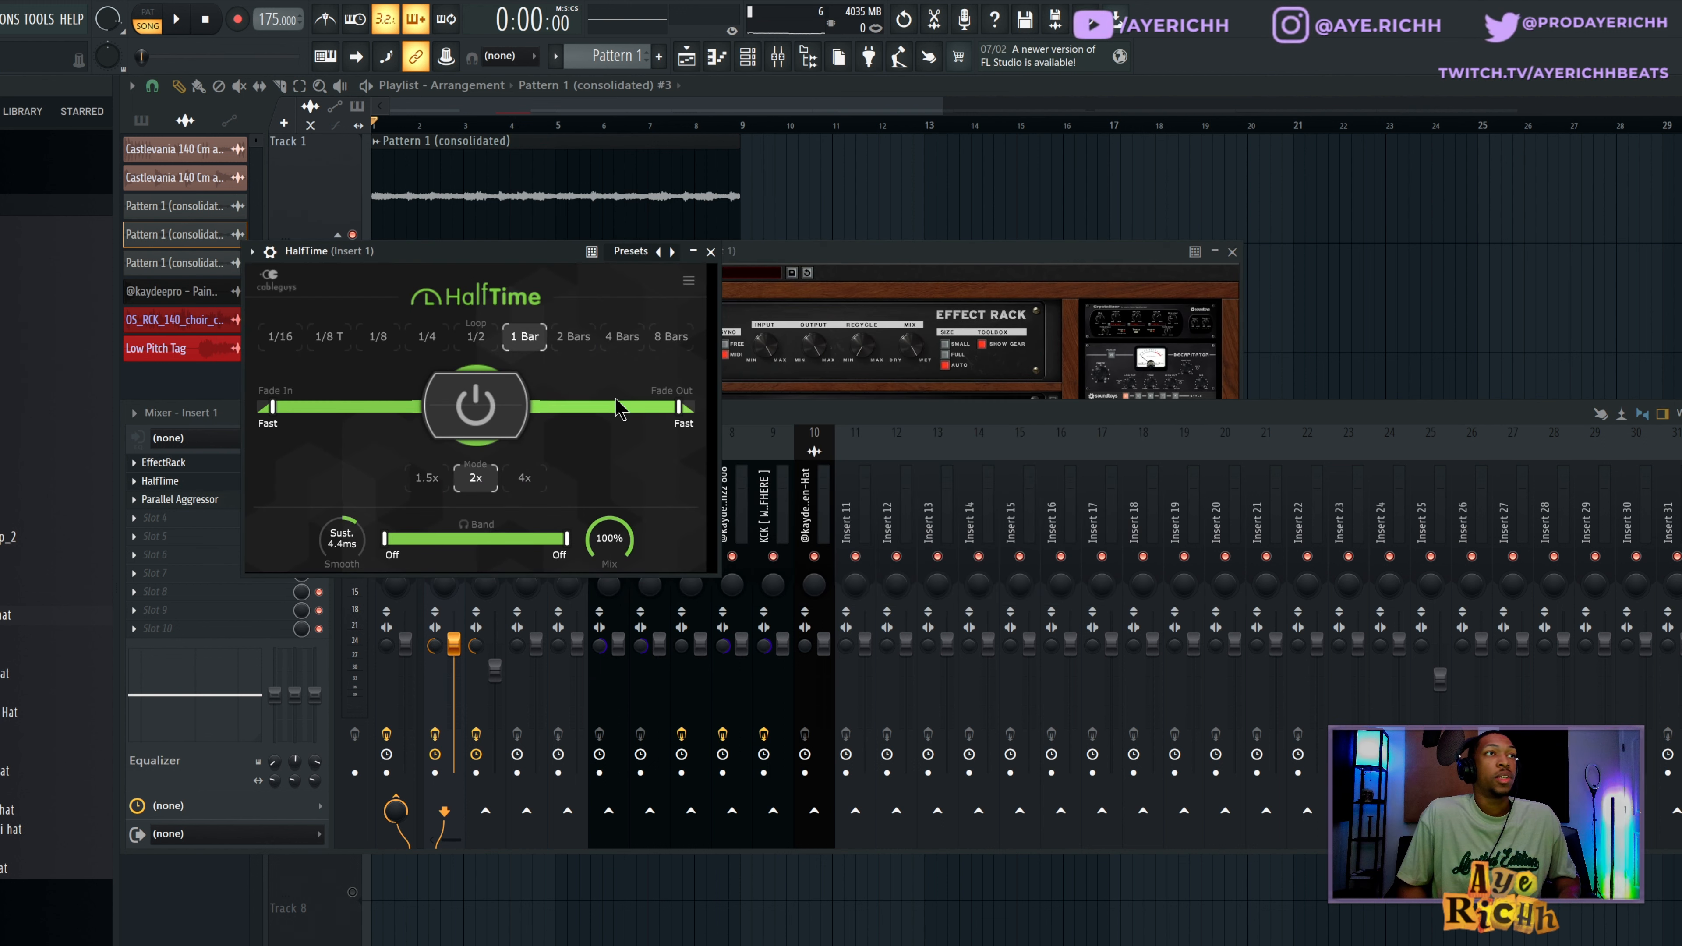
pyautogui.moveTo(436, 257); pyautogui.dragTo(515, 245)
pyautogui.click(789, 239)
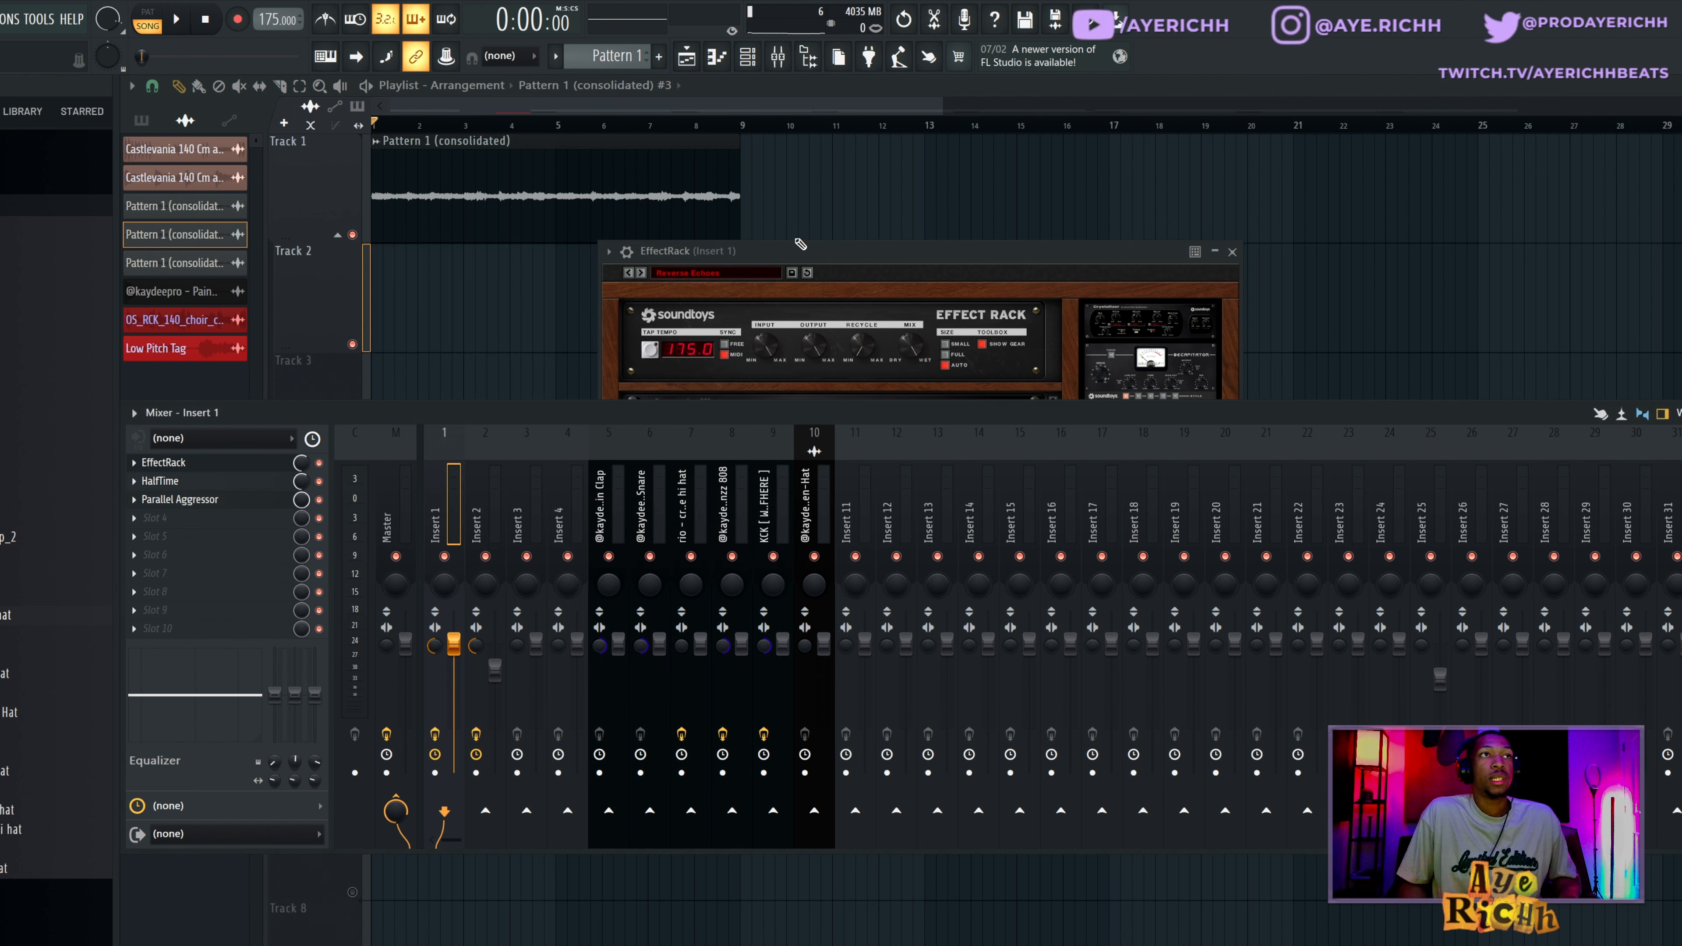
pyautogui.click(1231, 251)
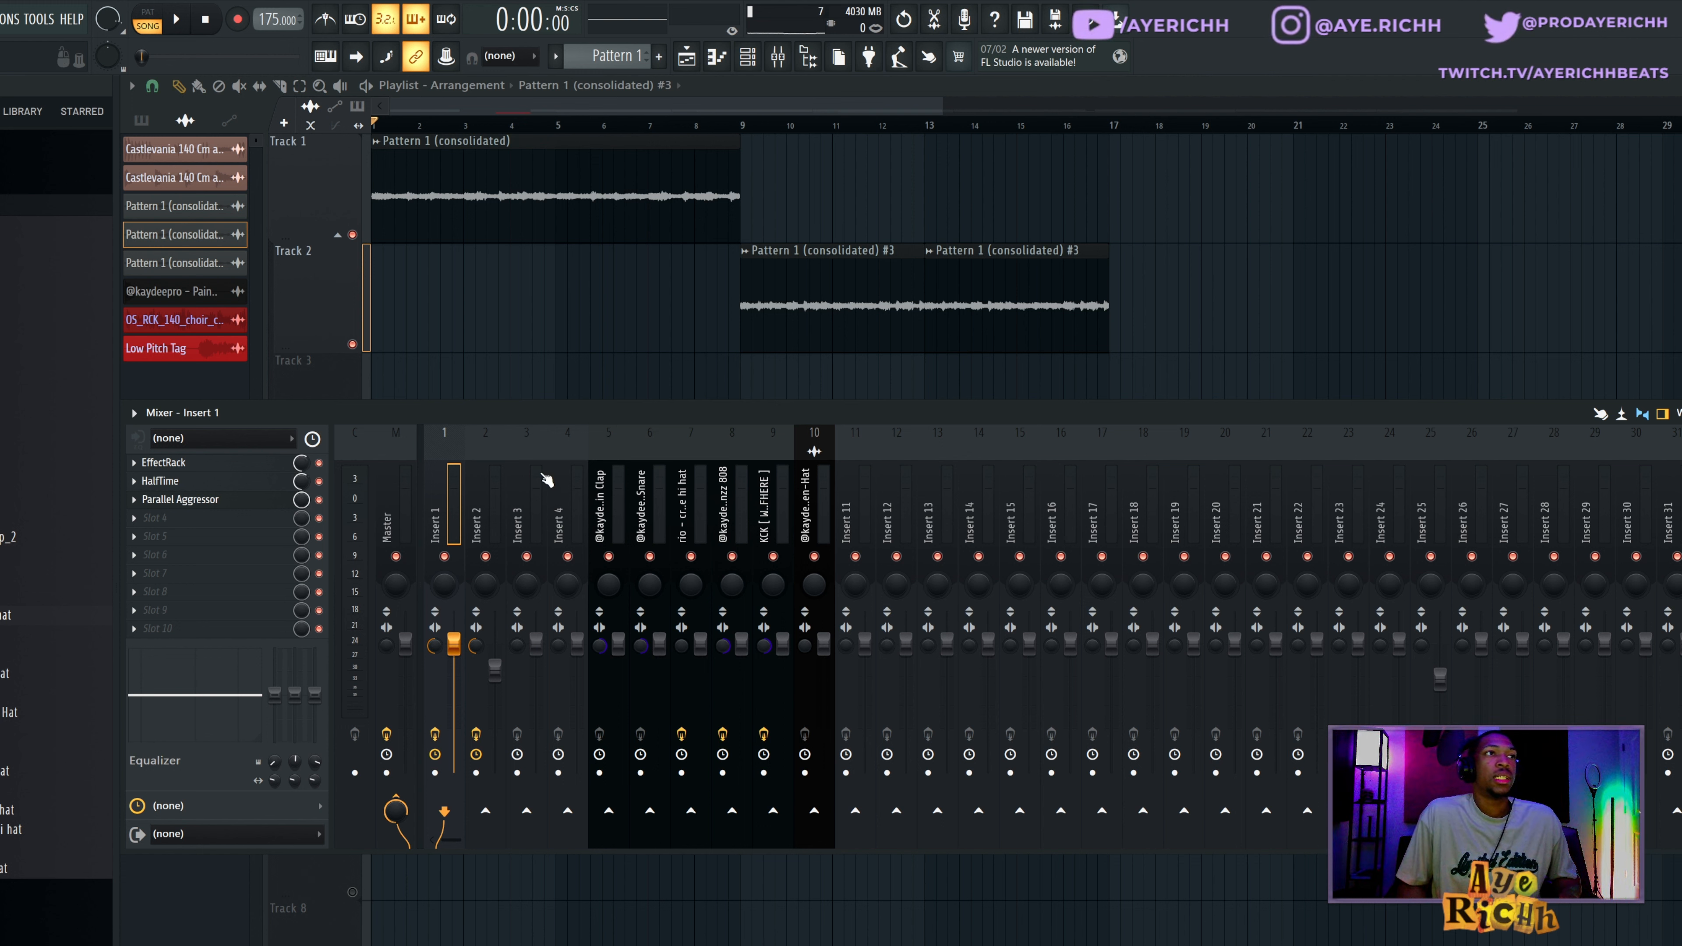
# Look over the Parallel Aggressor effect on Insert 1, then close it and the mixer.
pyautogui.click(180, 499)
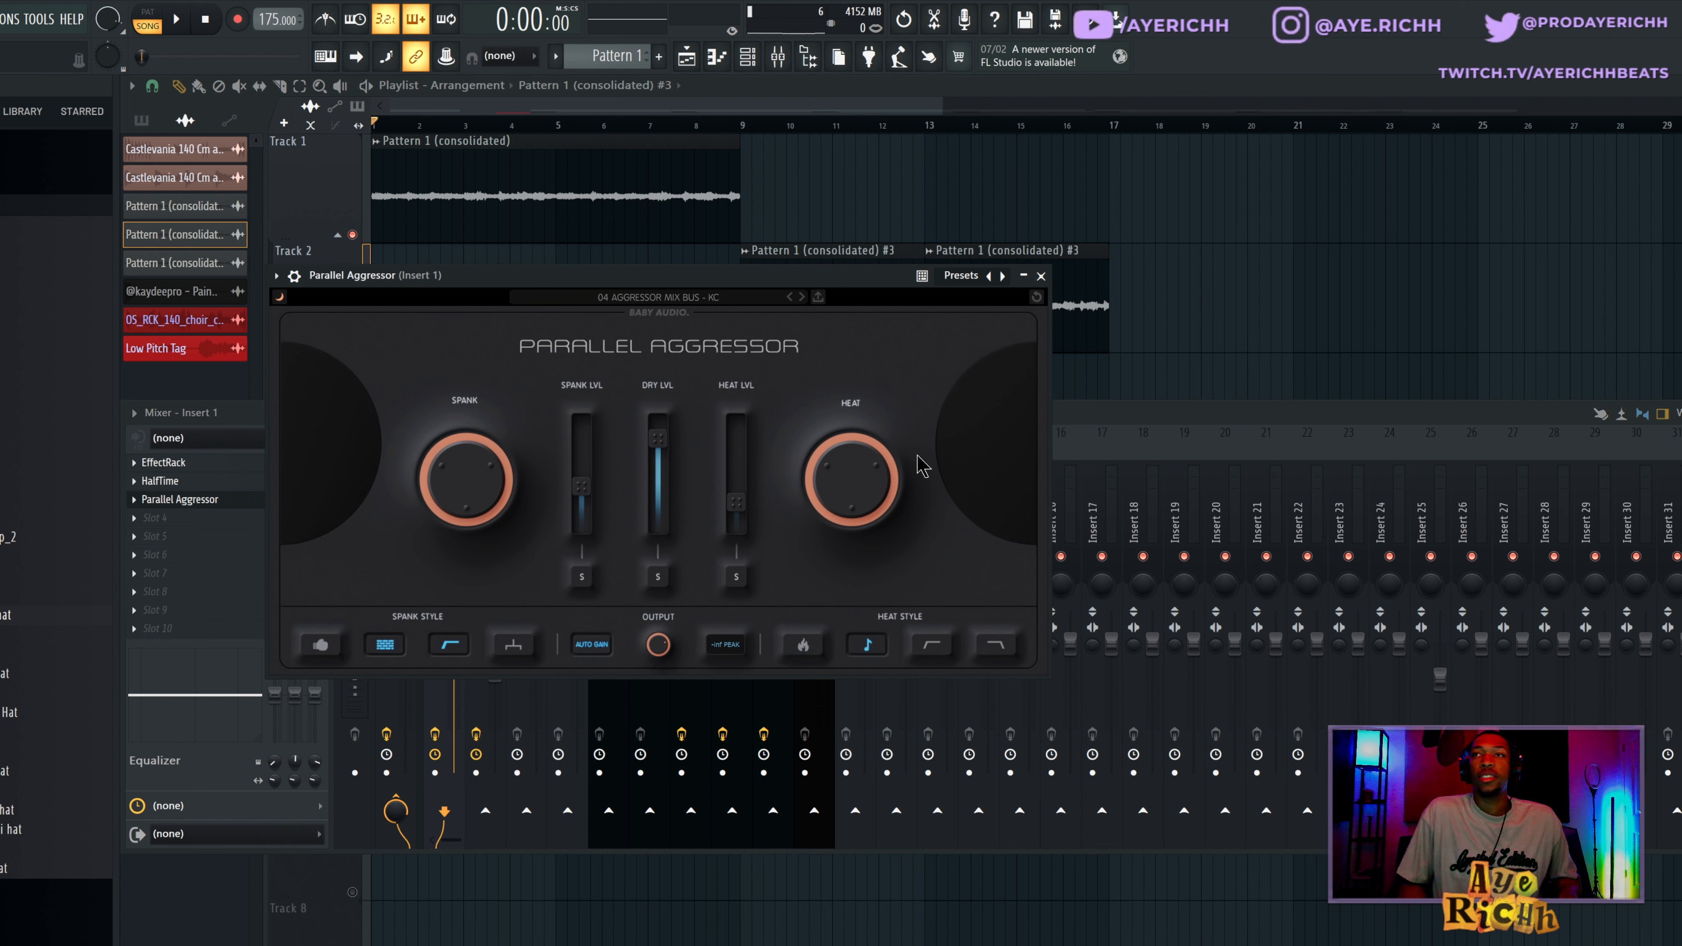
pyautogui.click(1041, 277)
pyautogui.press('F9')
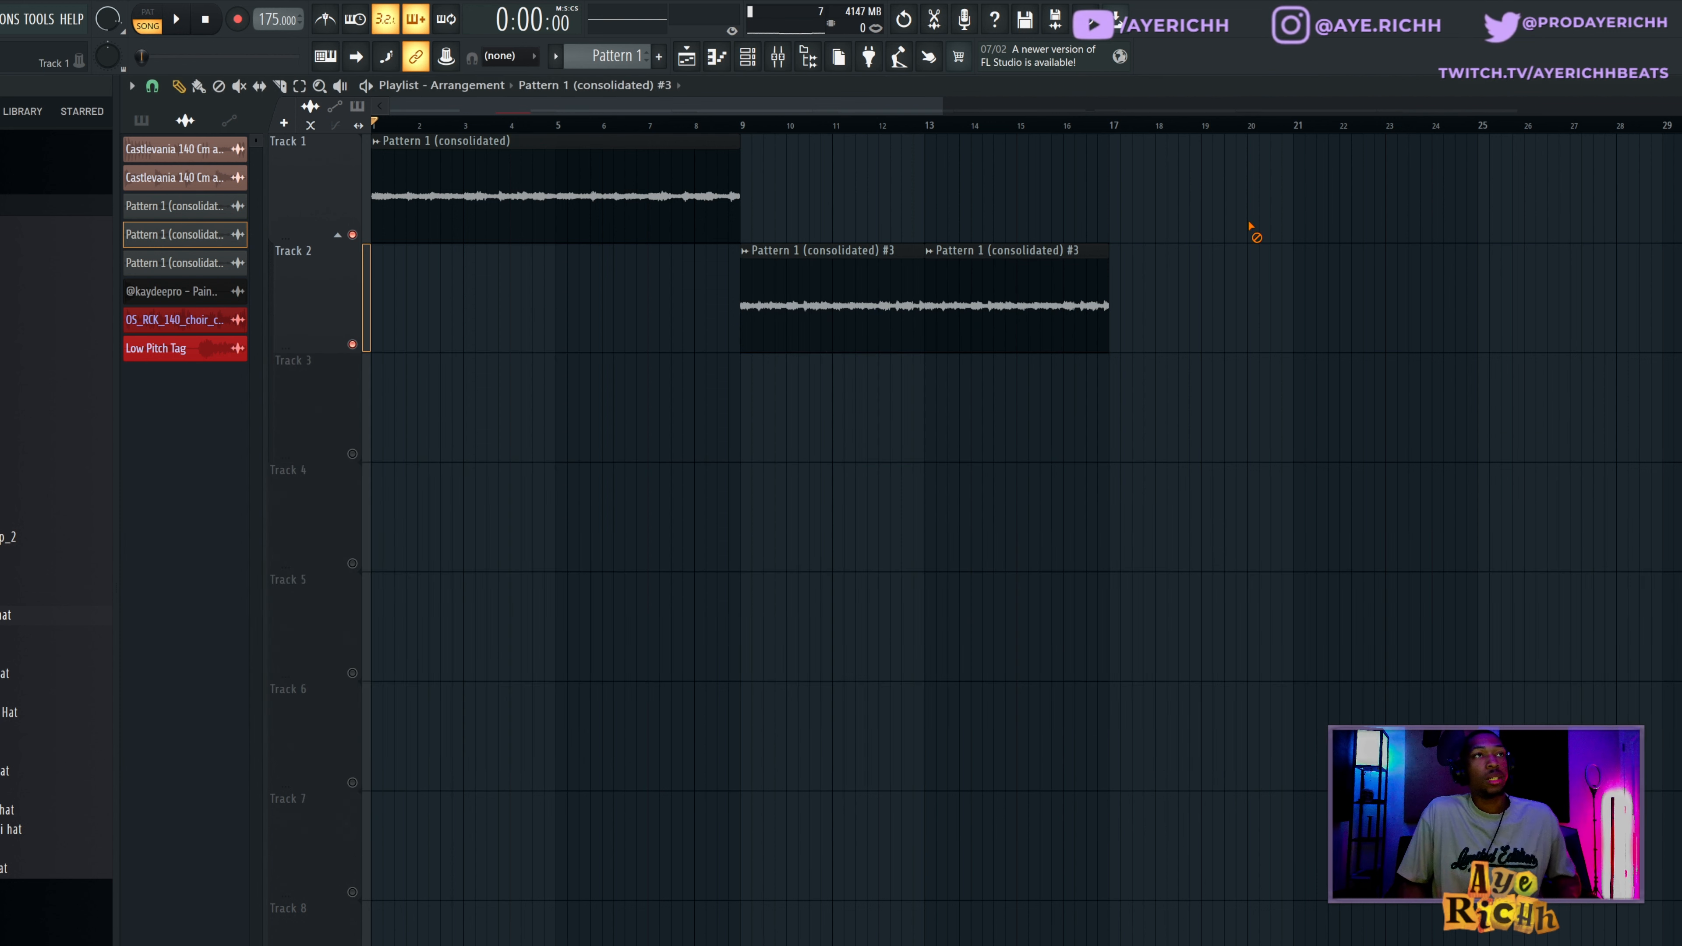
# Play back the Track 1 and Track 2 clips, then delete all three from the playlist.
pyautogui.press('space')
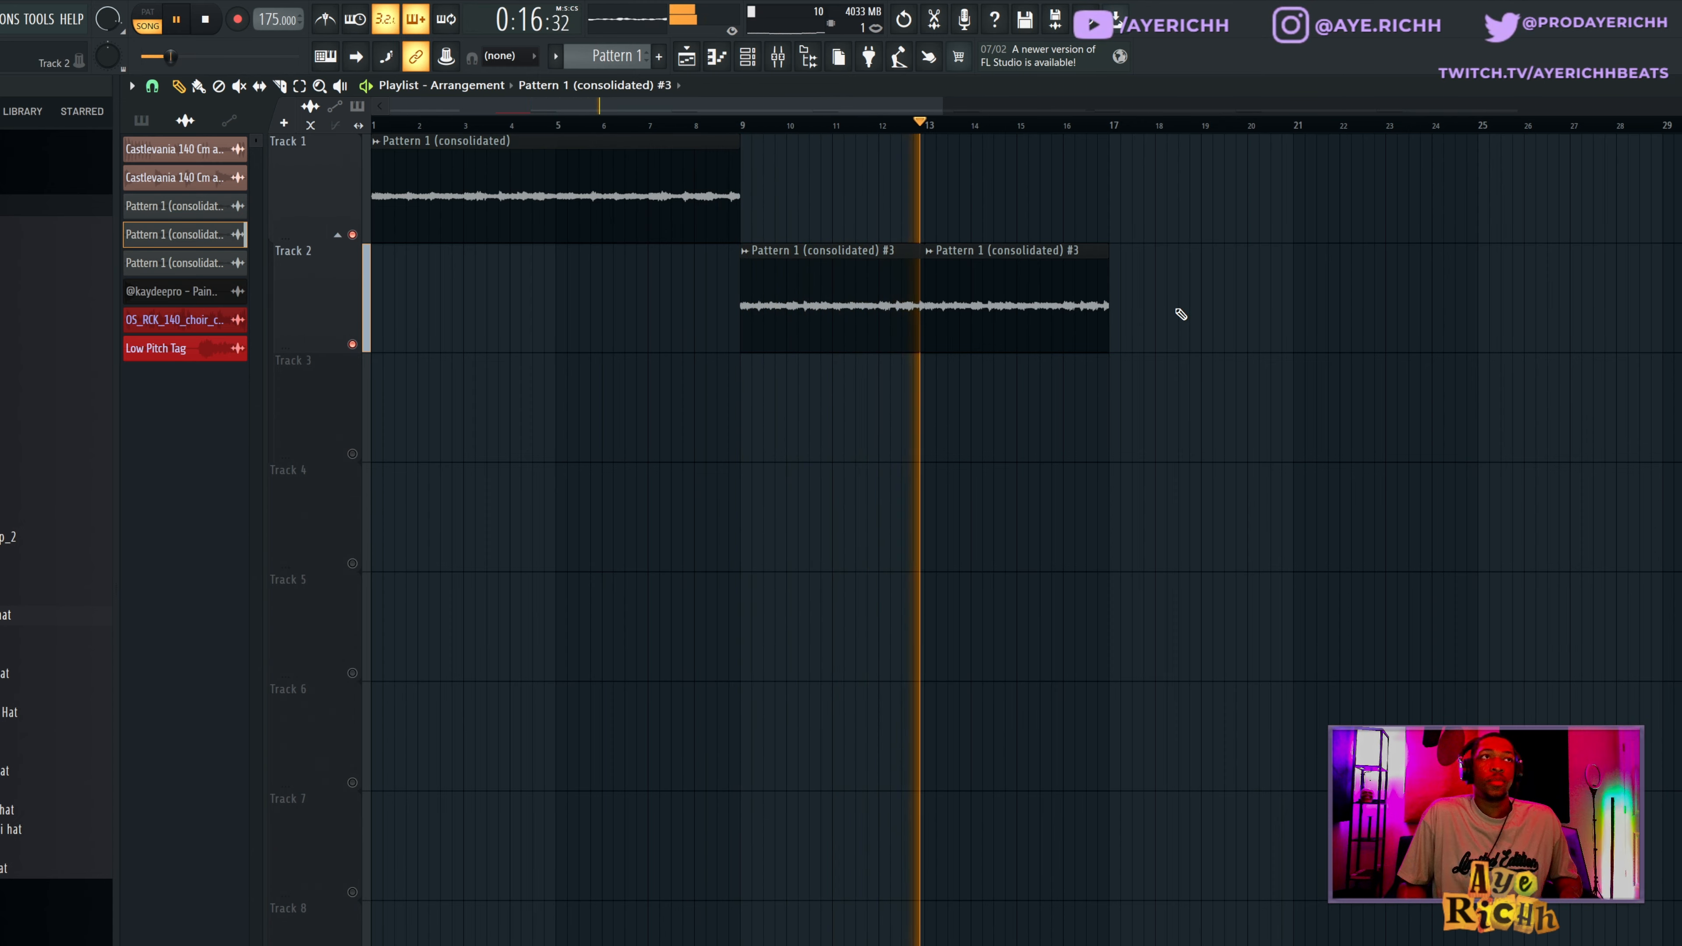
pyautogui.press('space')
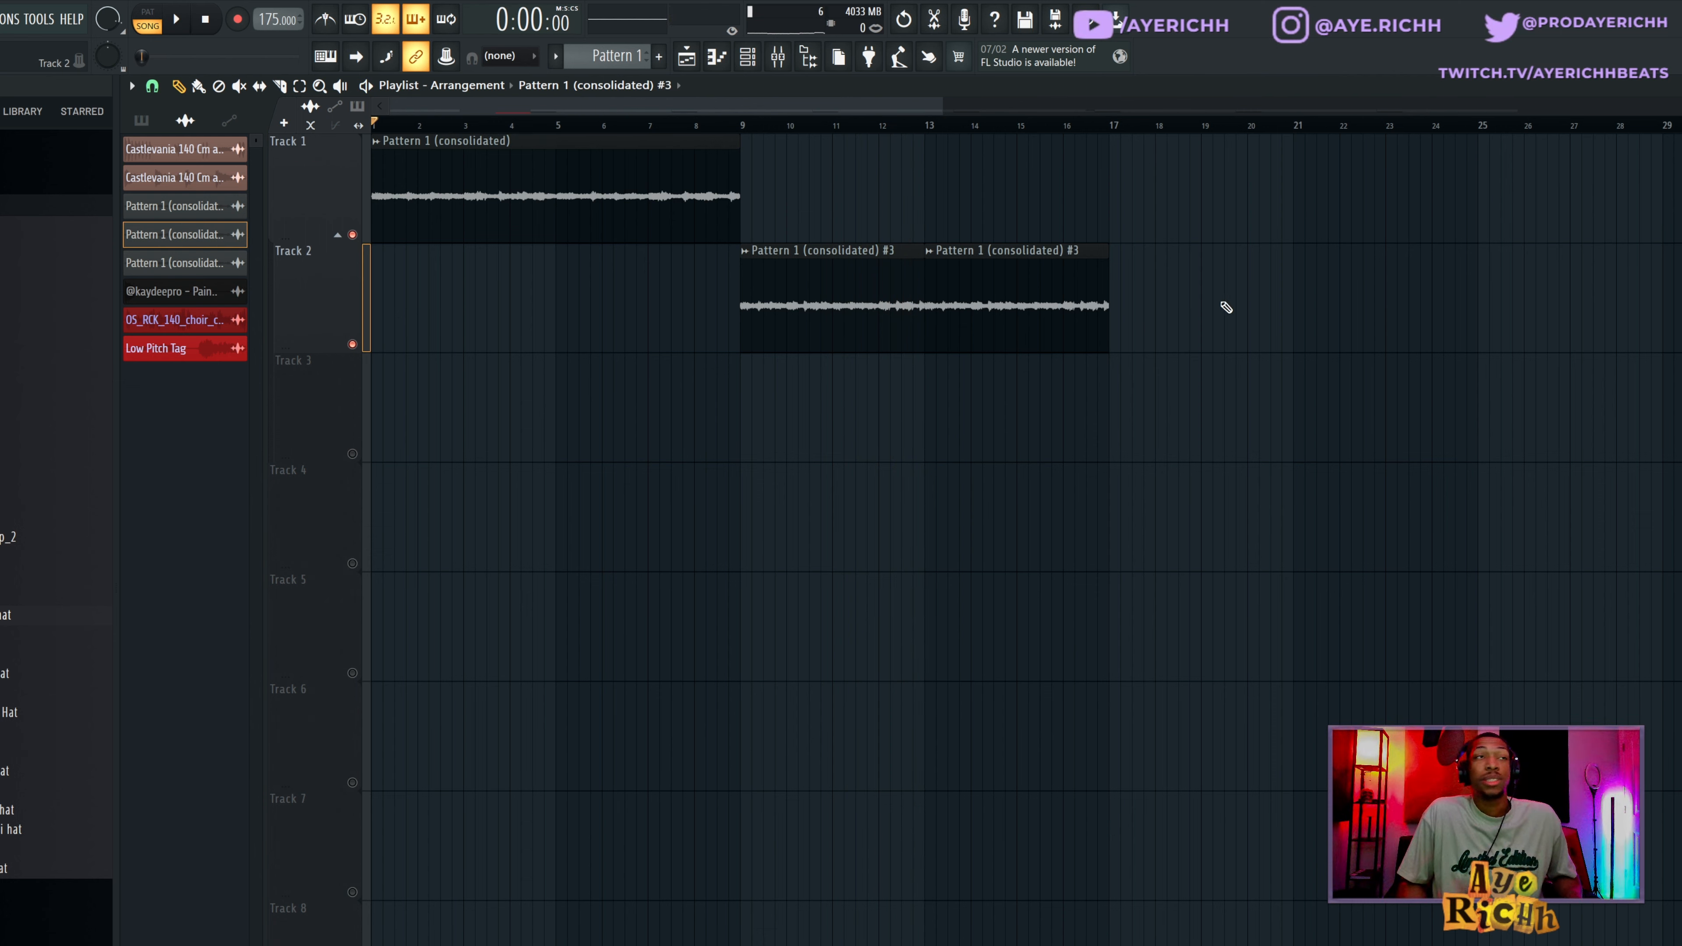
pyautogui.rightClick(1033, 294)
pyautogui.rightClick(835, 277)
pyautogui.rightClick(609, 229)
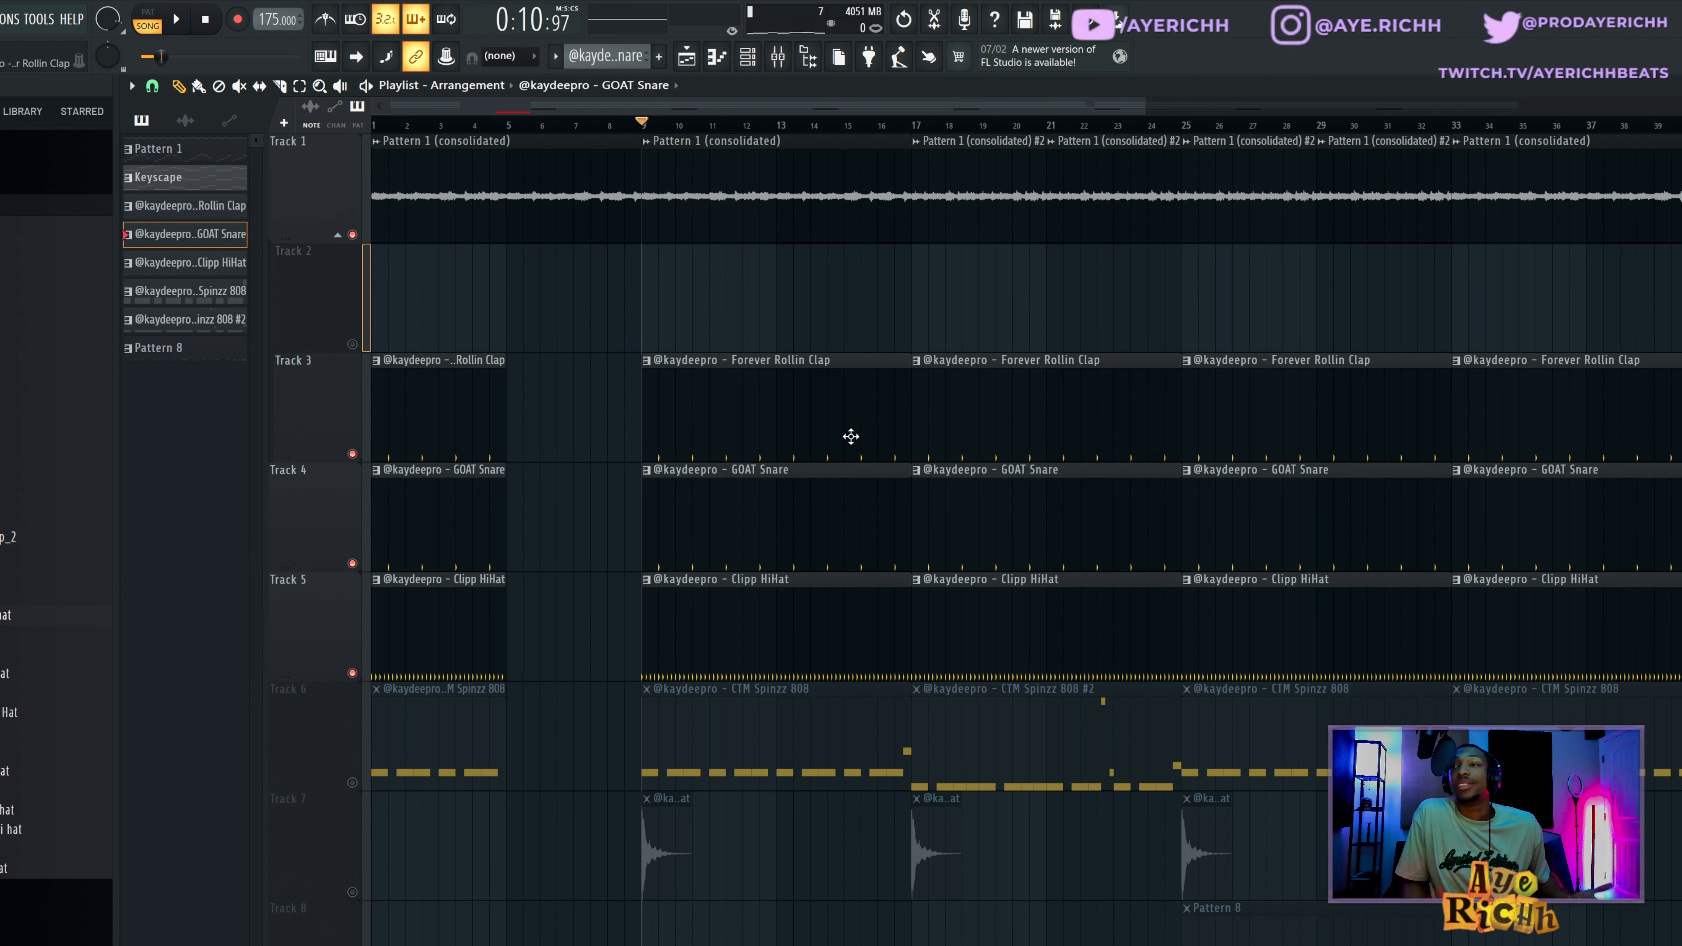
# Open the Track 5 Clipp HiHat pattern at bar 9 in the piano roll and select the rio - crossfade hi hat insert in the mixer.
pyautogui.doubleClick(820, 628)
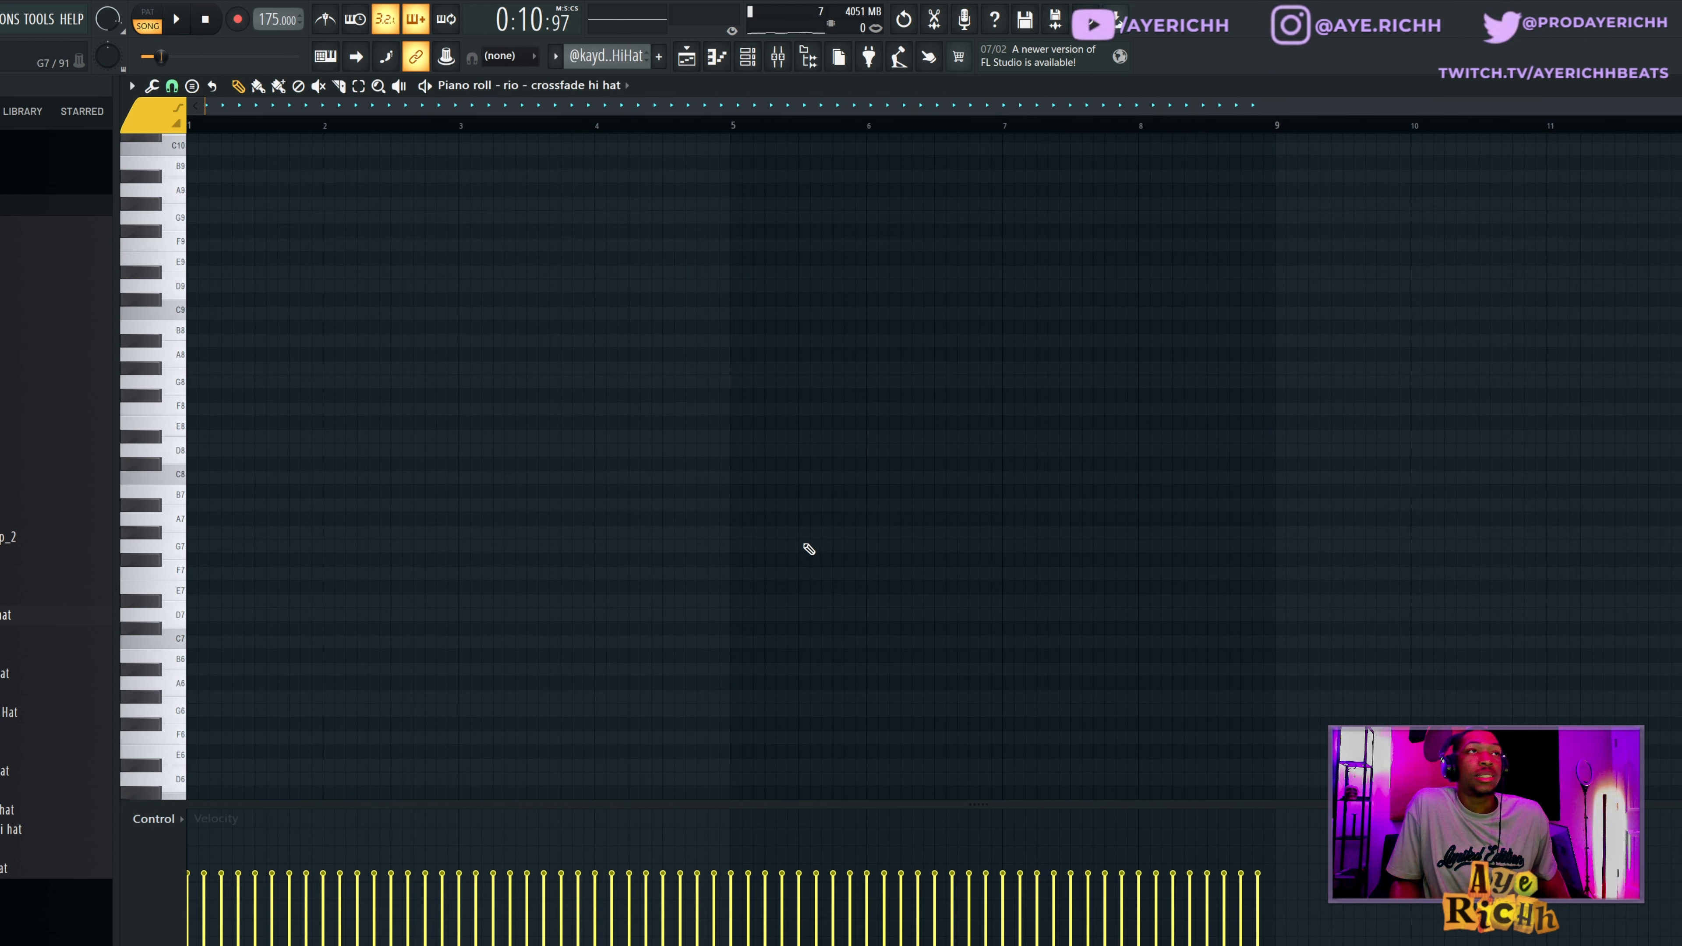
pyautogui.scroll(-6, 739, 458)
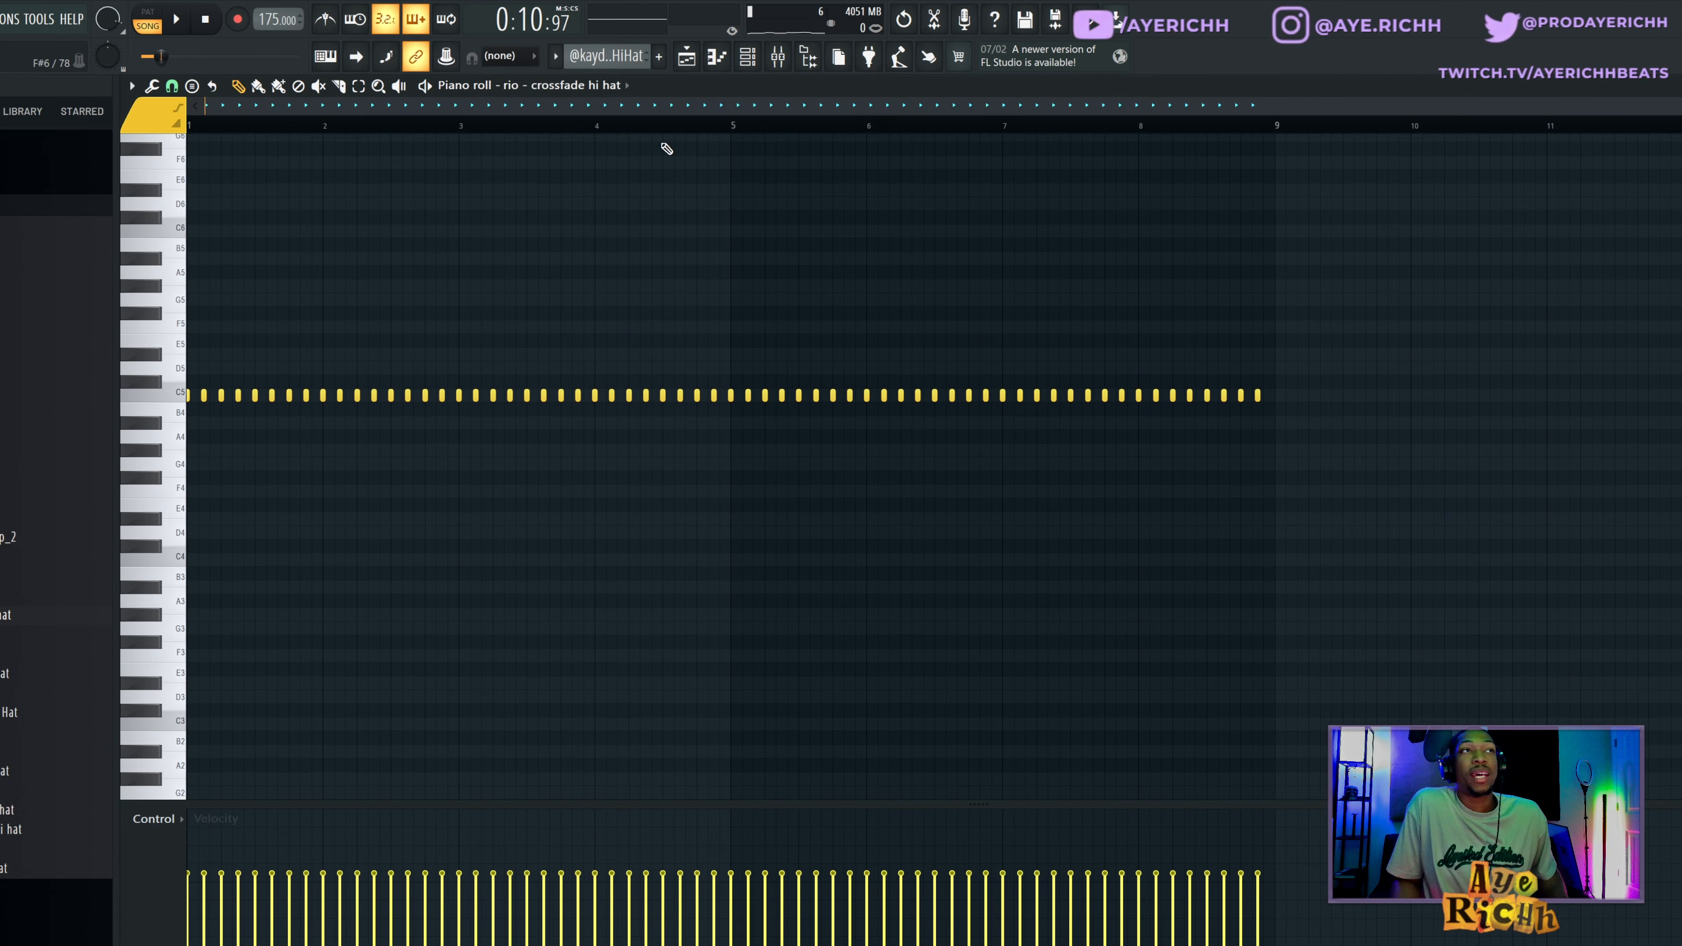
pyautogui.click(769, 61)
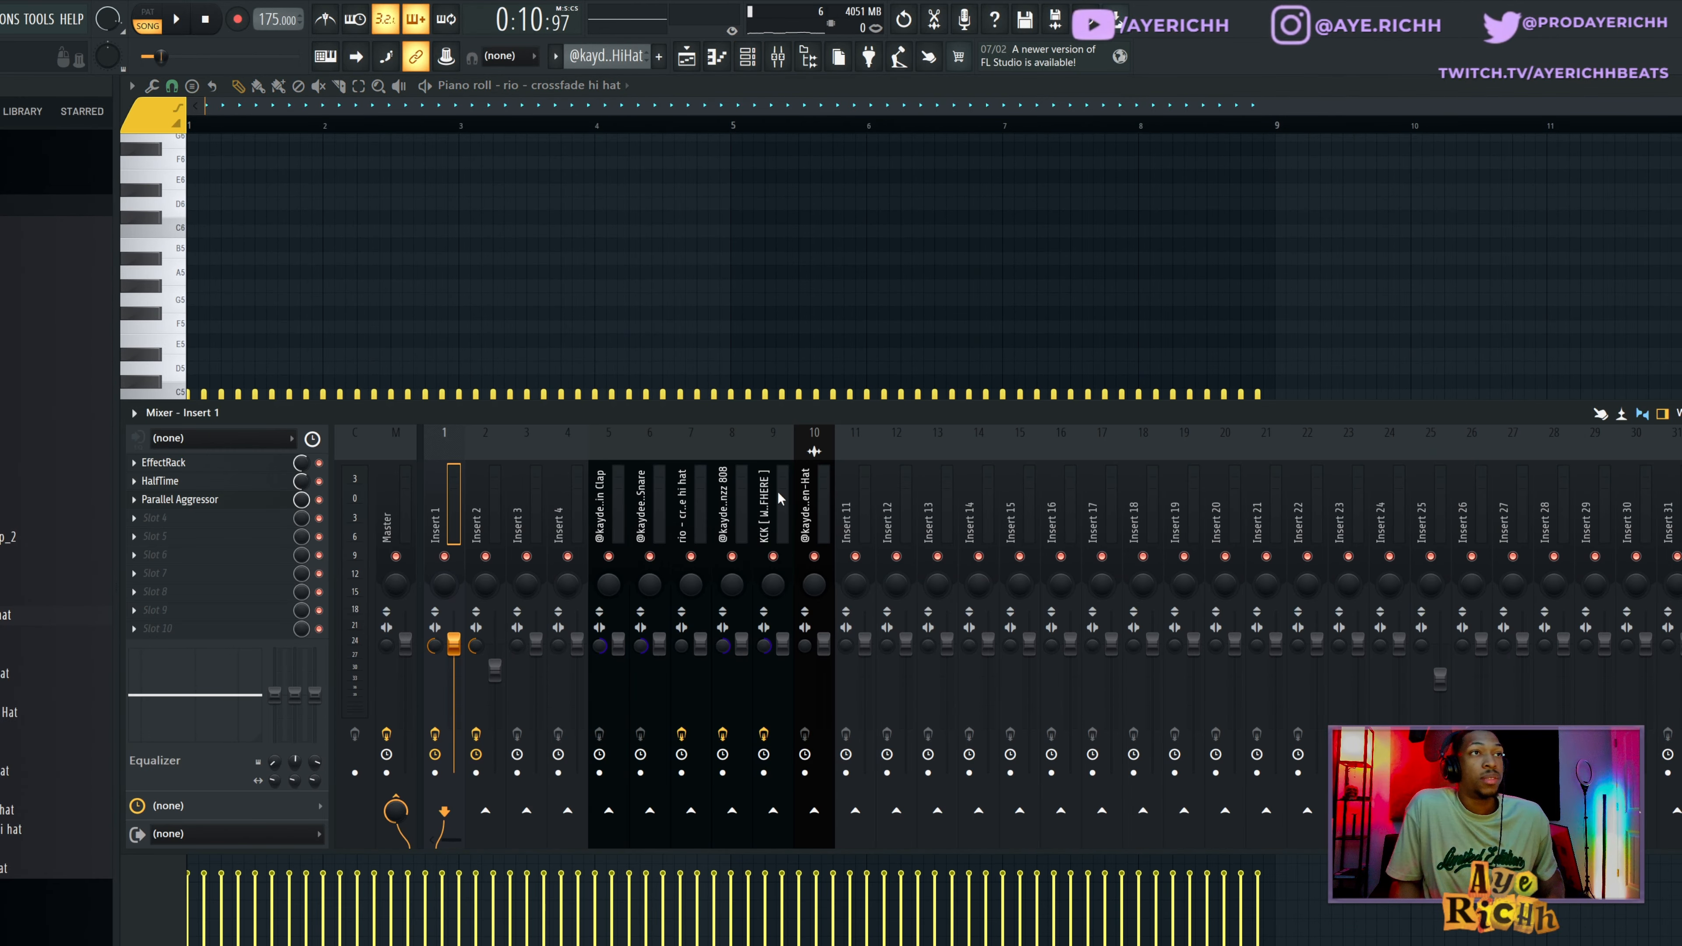
pyautogui.click(804, 493)
pyautogui.click(772, 511)
pyautogui.click(733, 515)
pyautogui.click(699, 517)
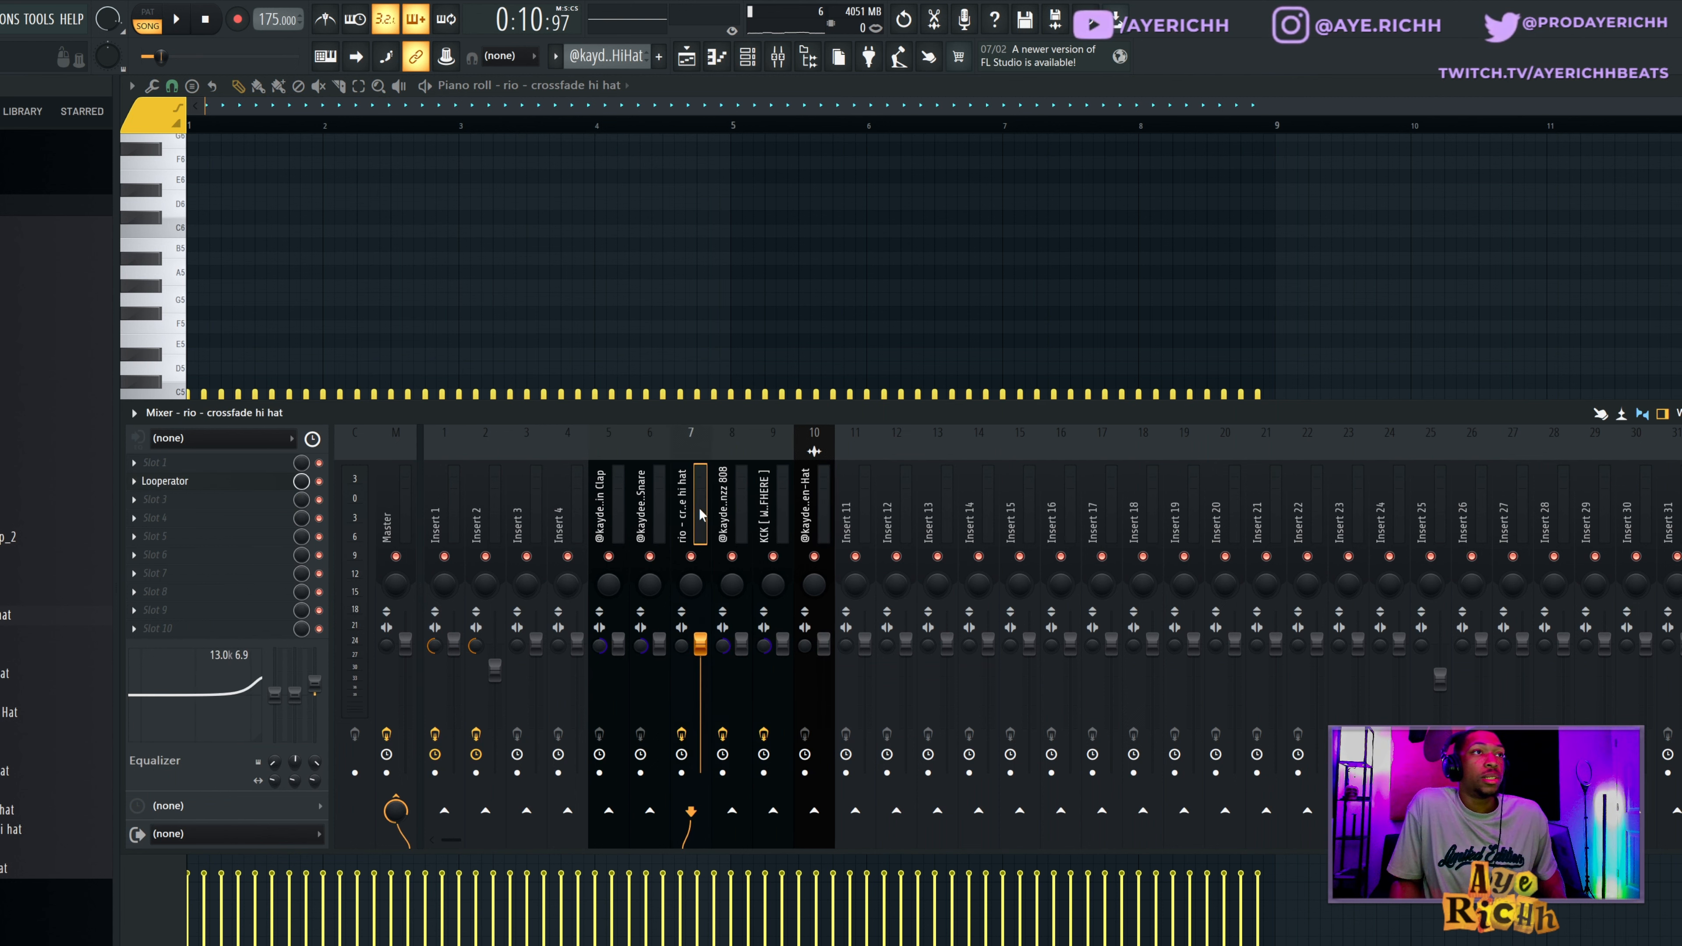
pyautogui.click(654, 515)
pyautogui.click(676, 521)
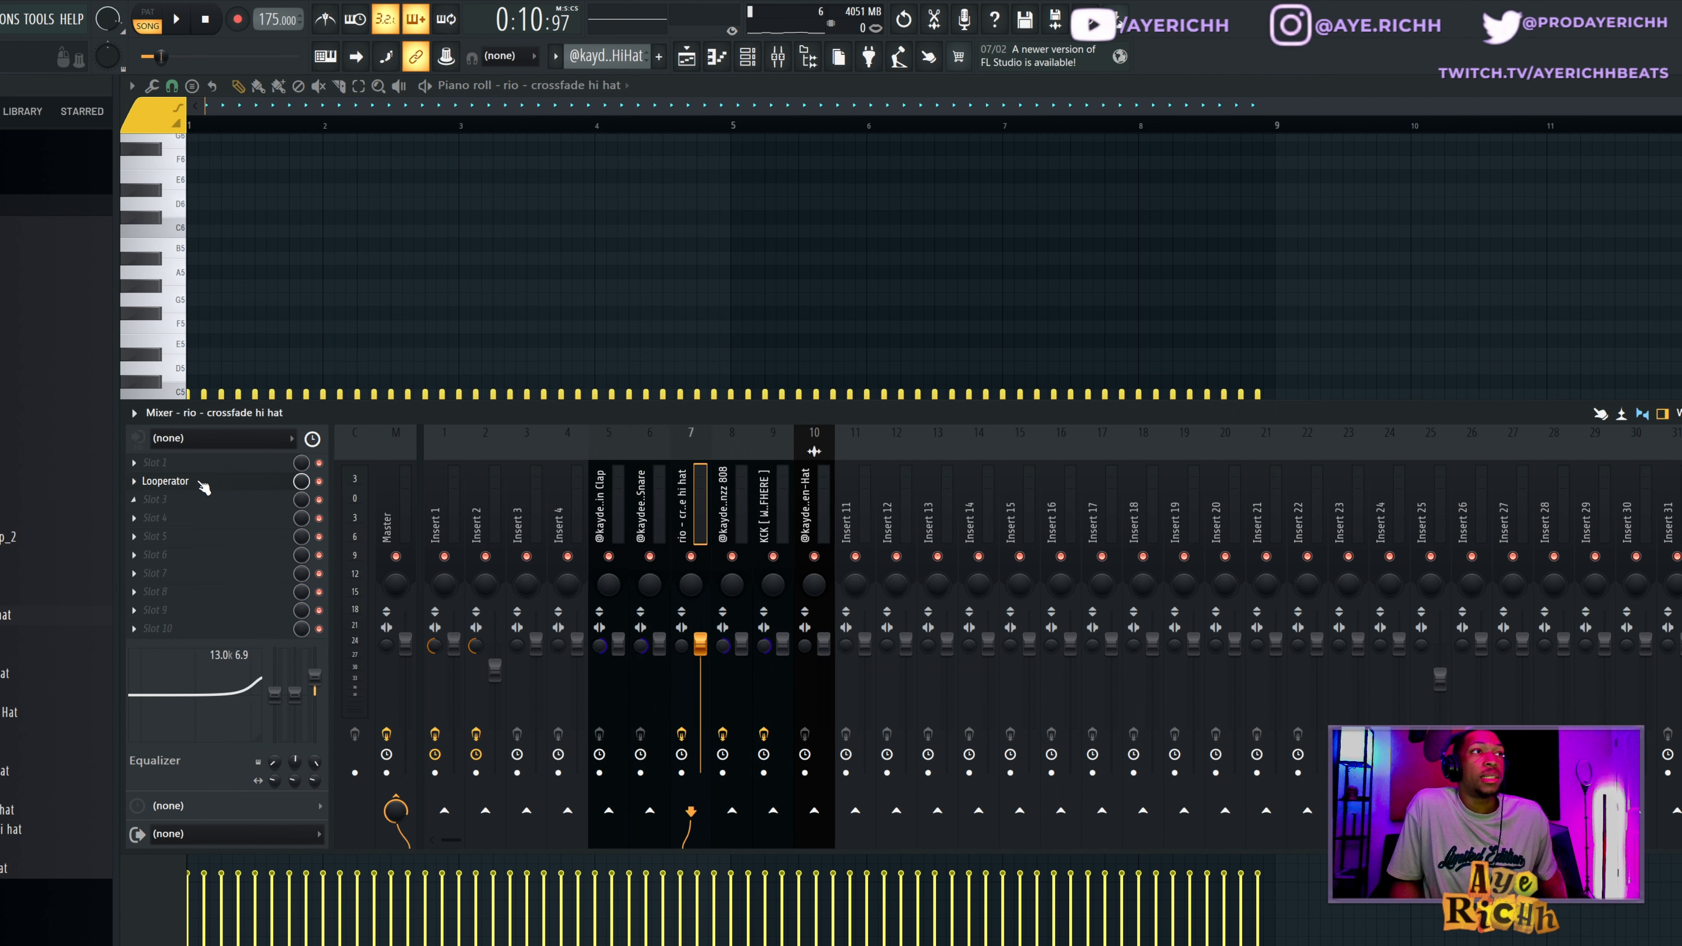
# Examine the Looperator loop steps on the hi-hat insert and close the effect.
pyautogui.click(201, 484)
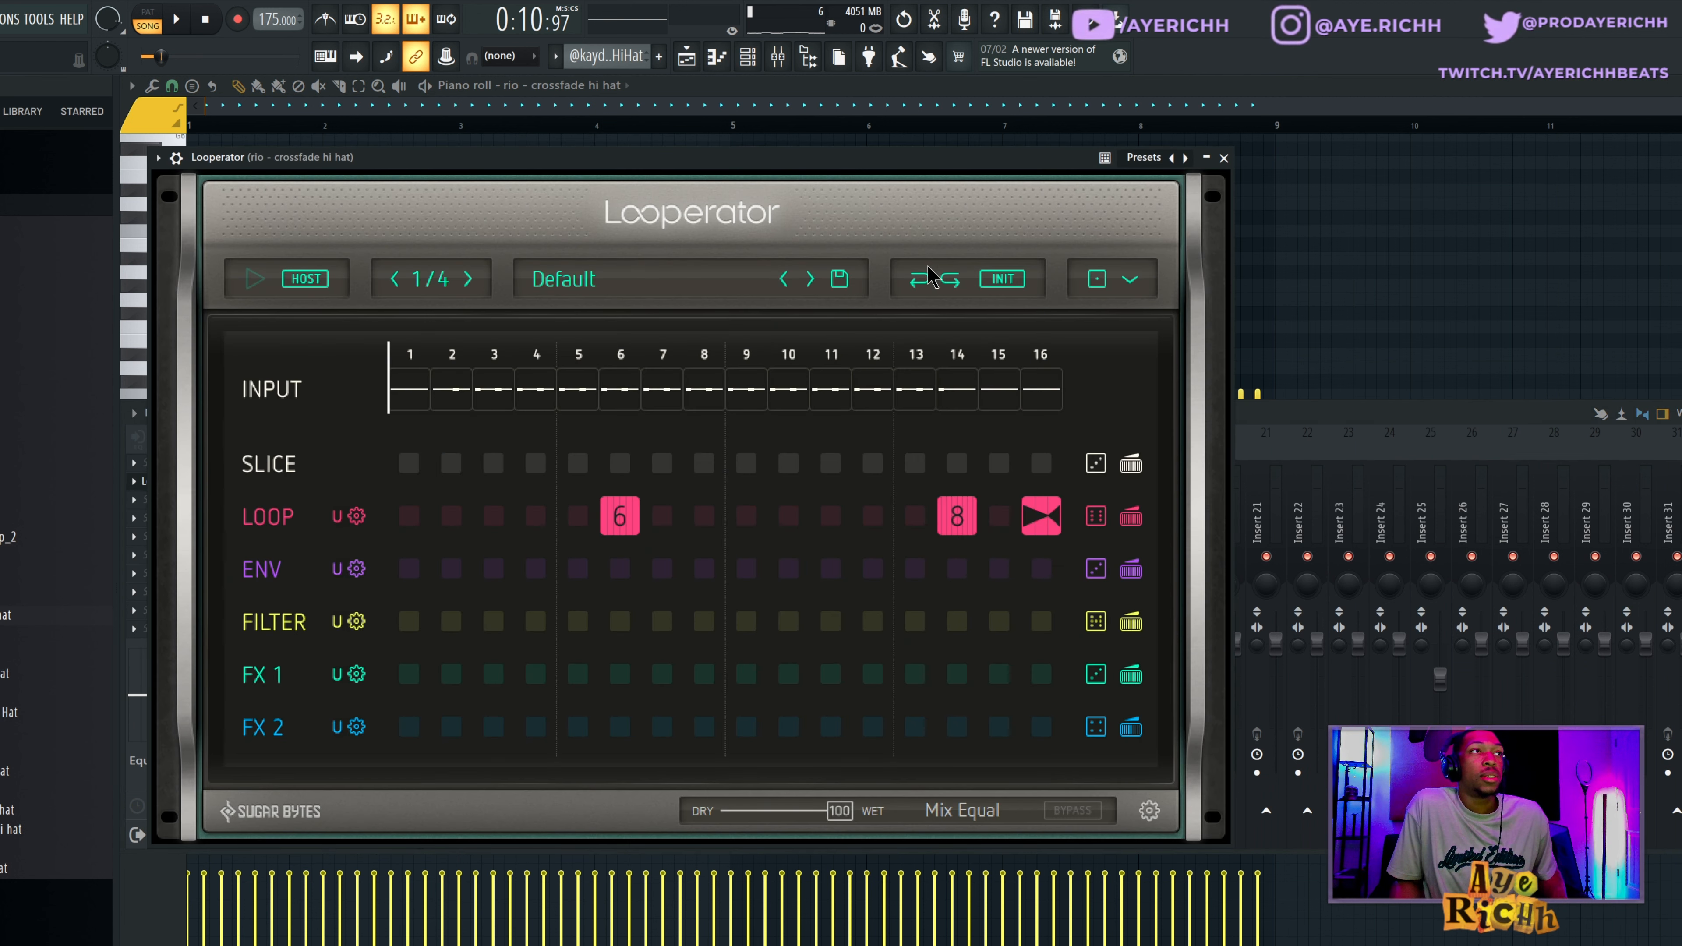
pyautogui.moveTo(1009, 163); pyautogui.dragTo(1184, 162)
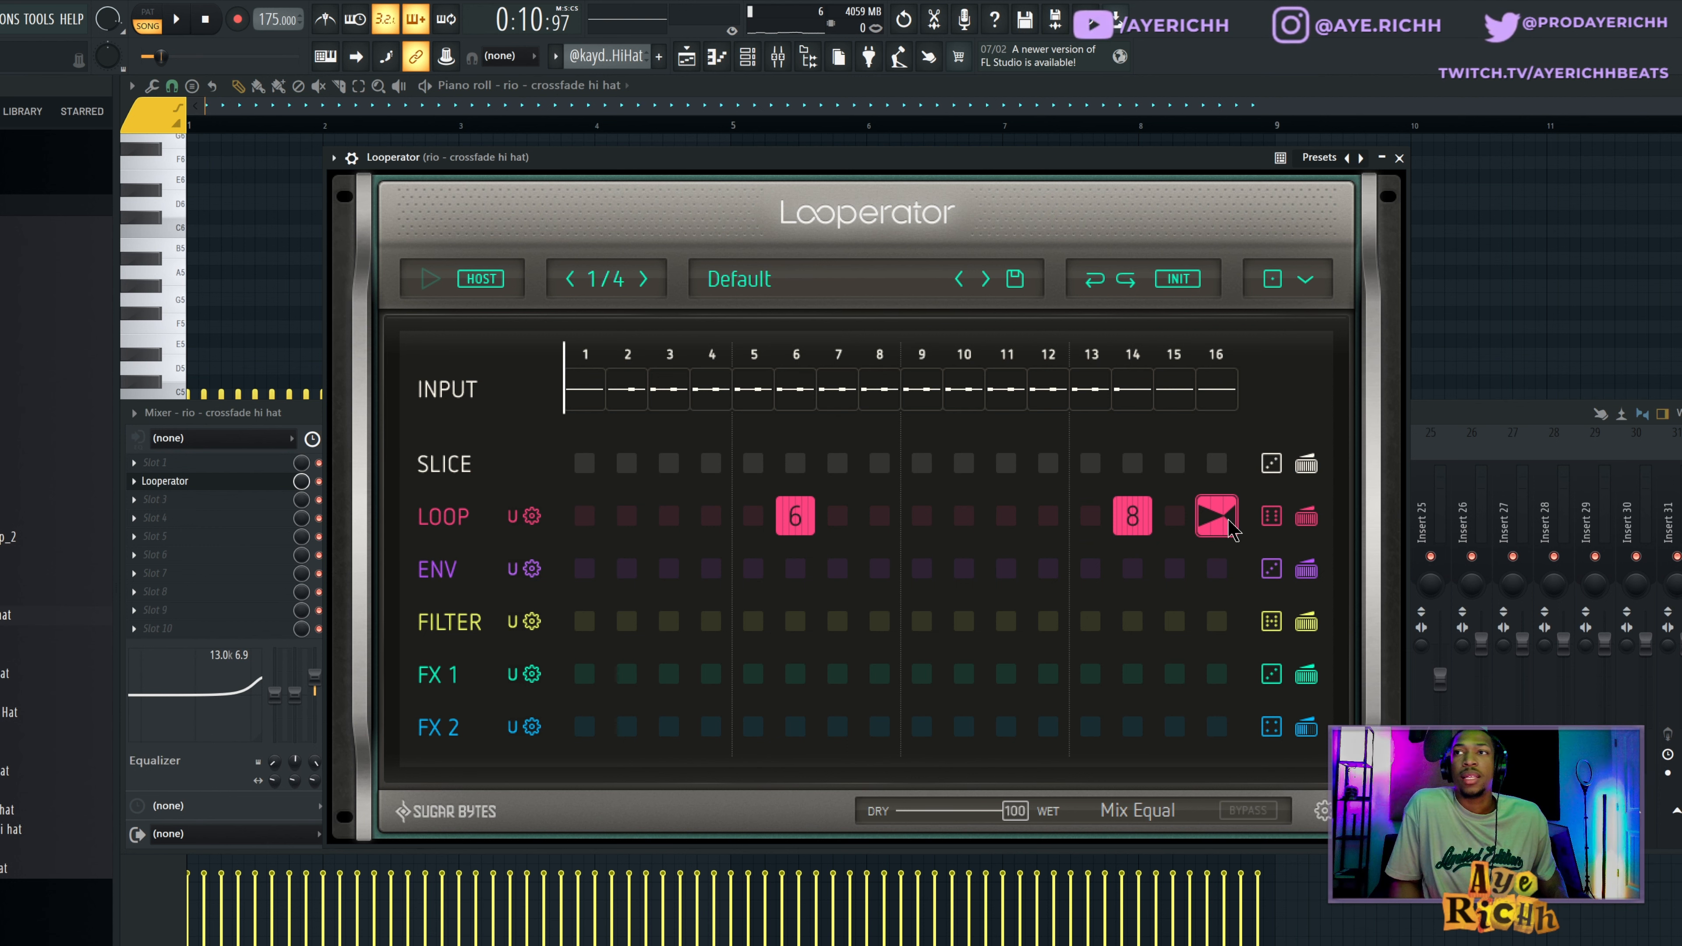
pyautogui.click(1470, 346)
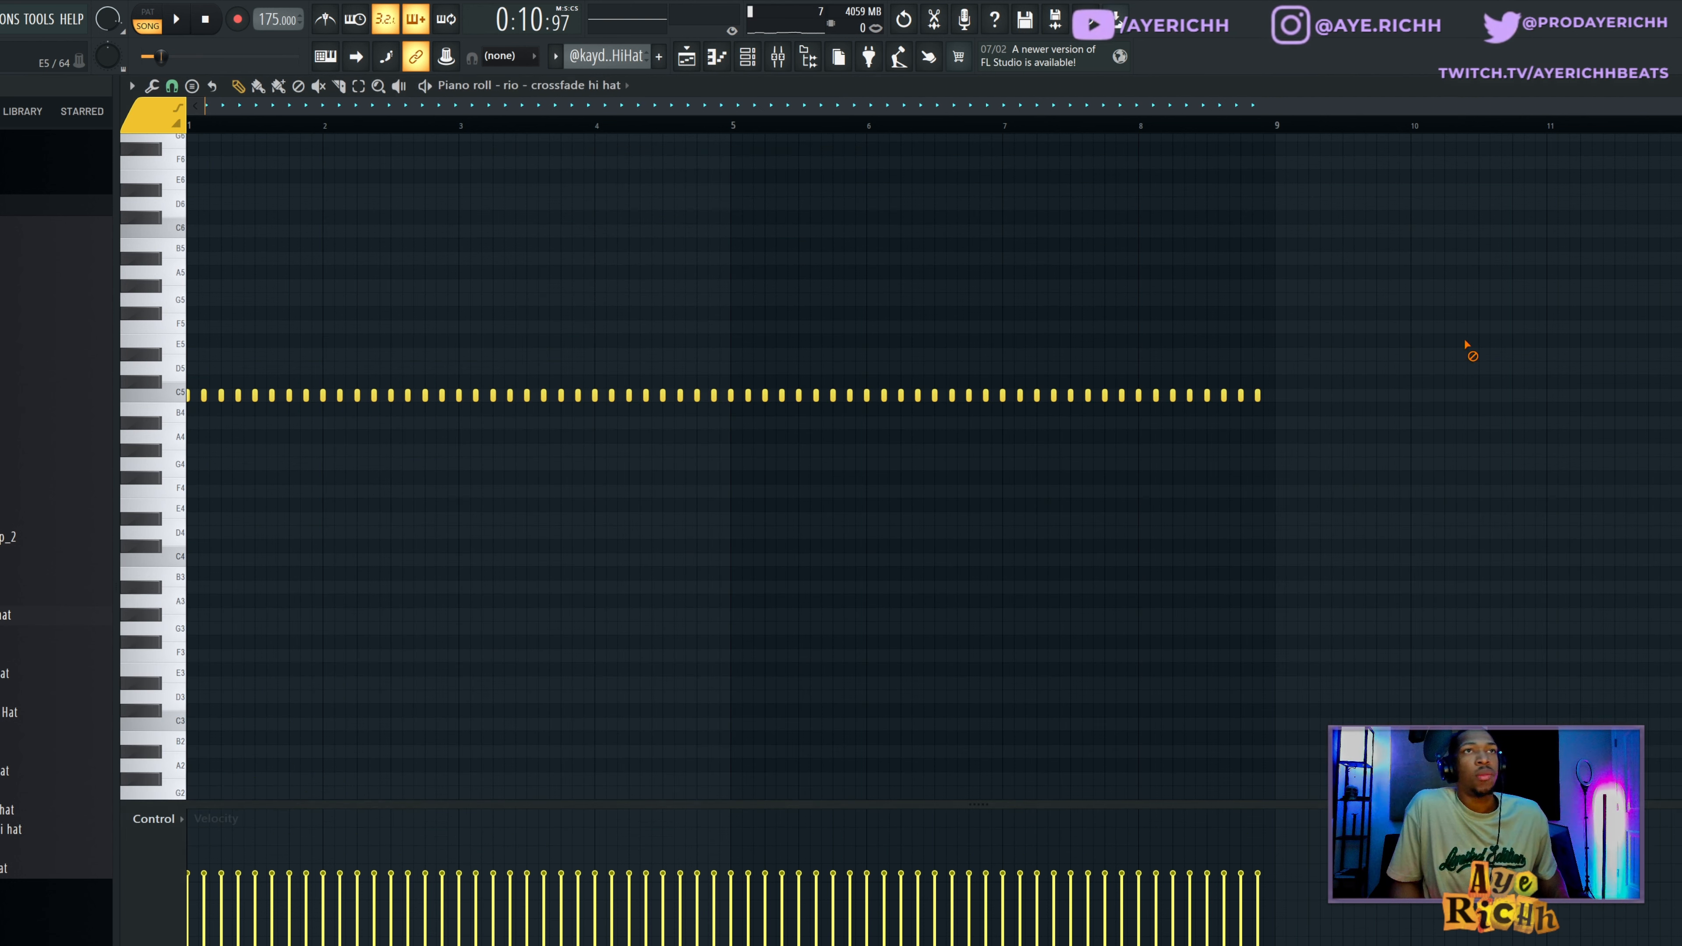
# Play the song from the hi-hat piano roll and bring up Looperator on the hi-hat mixer insert.
pyautogui.press('space')
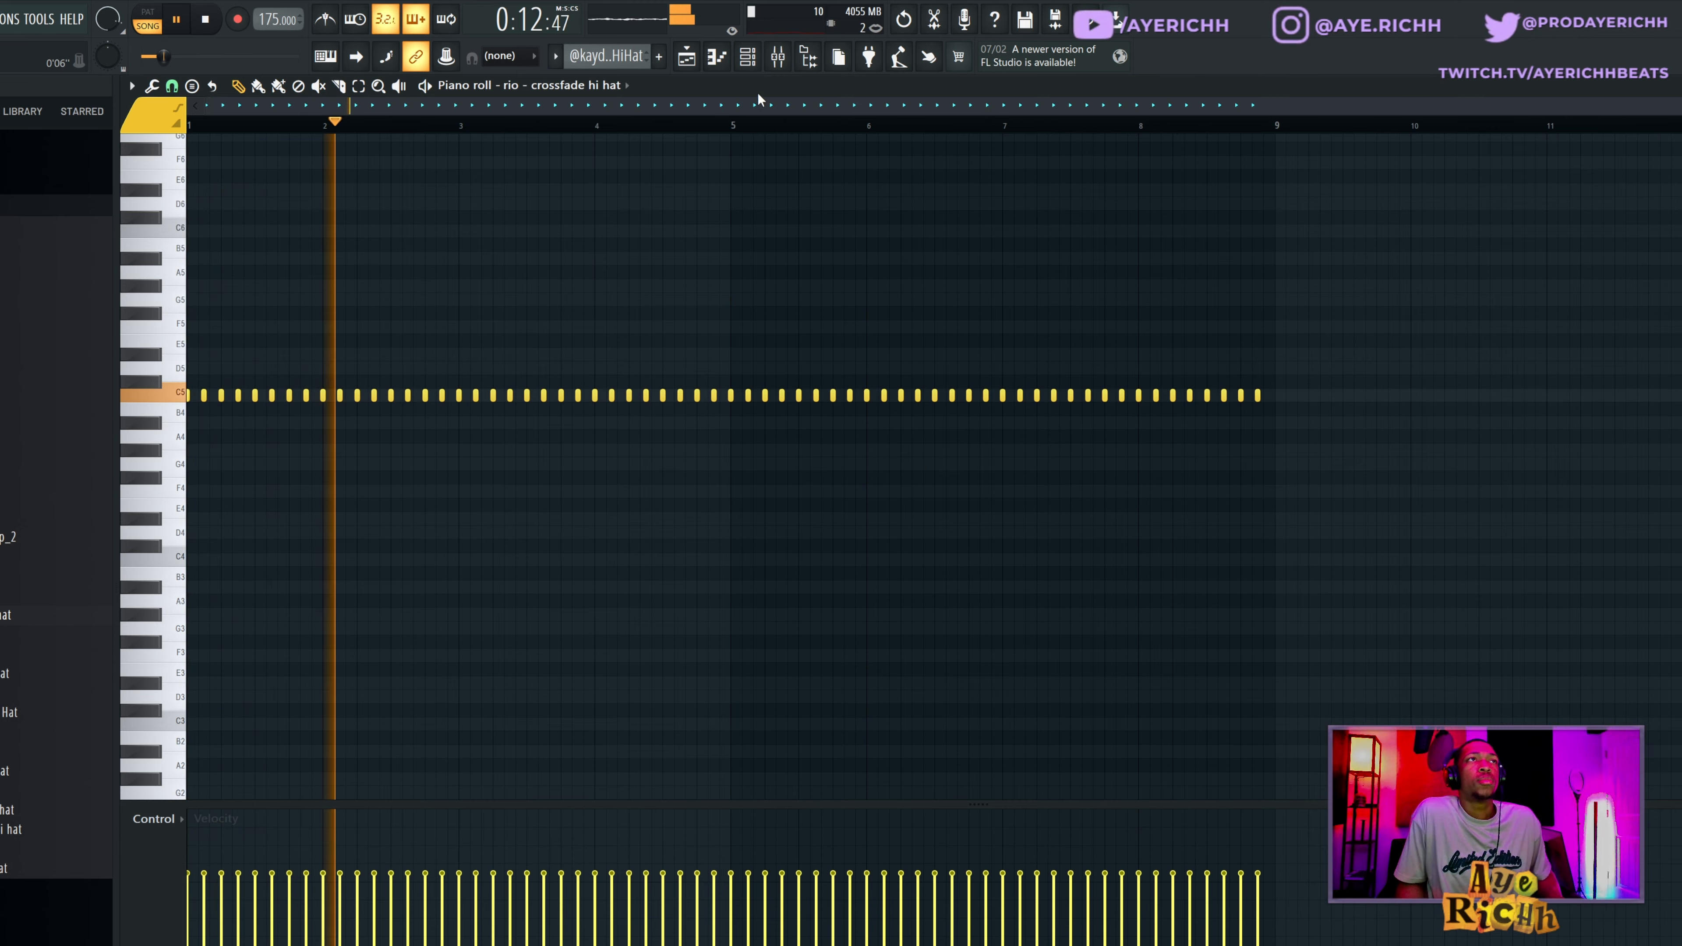
pyautogui.click(778, 57)
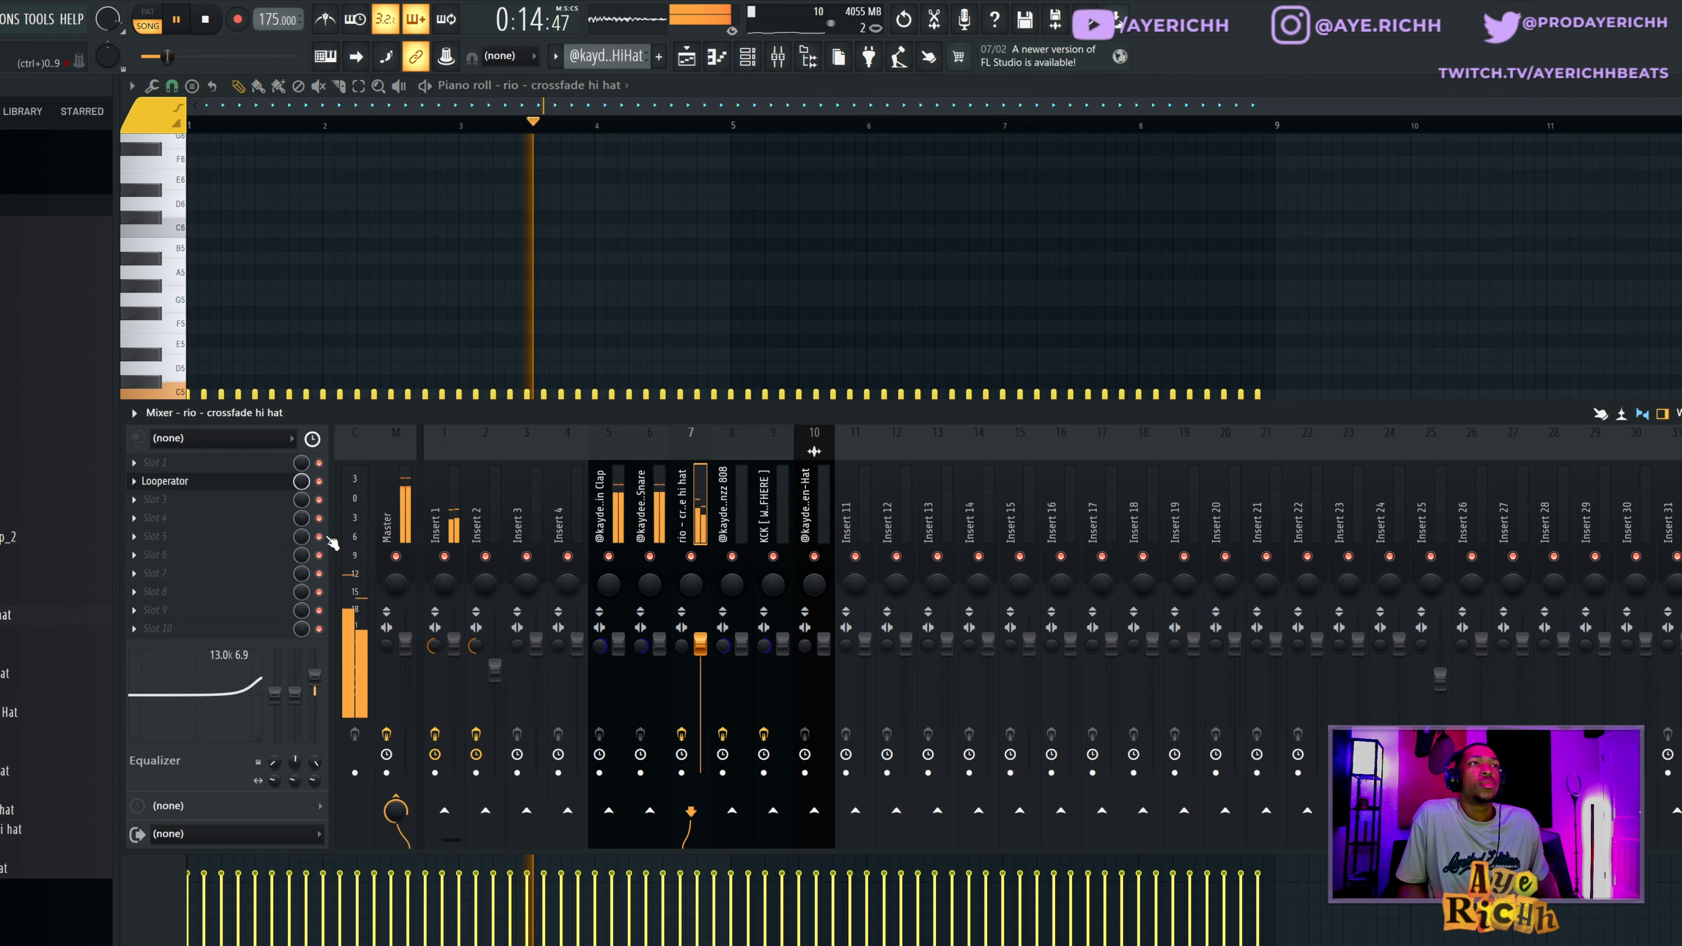
pyautogui.click(265, 482)
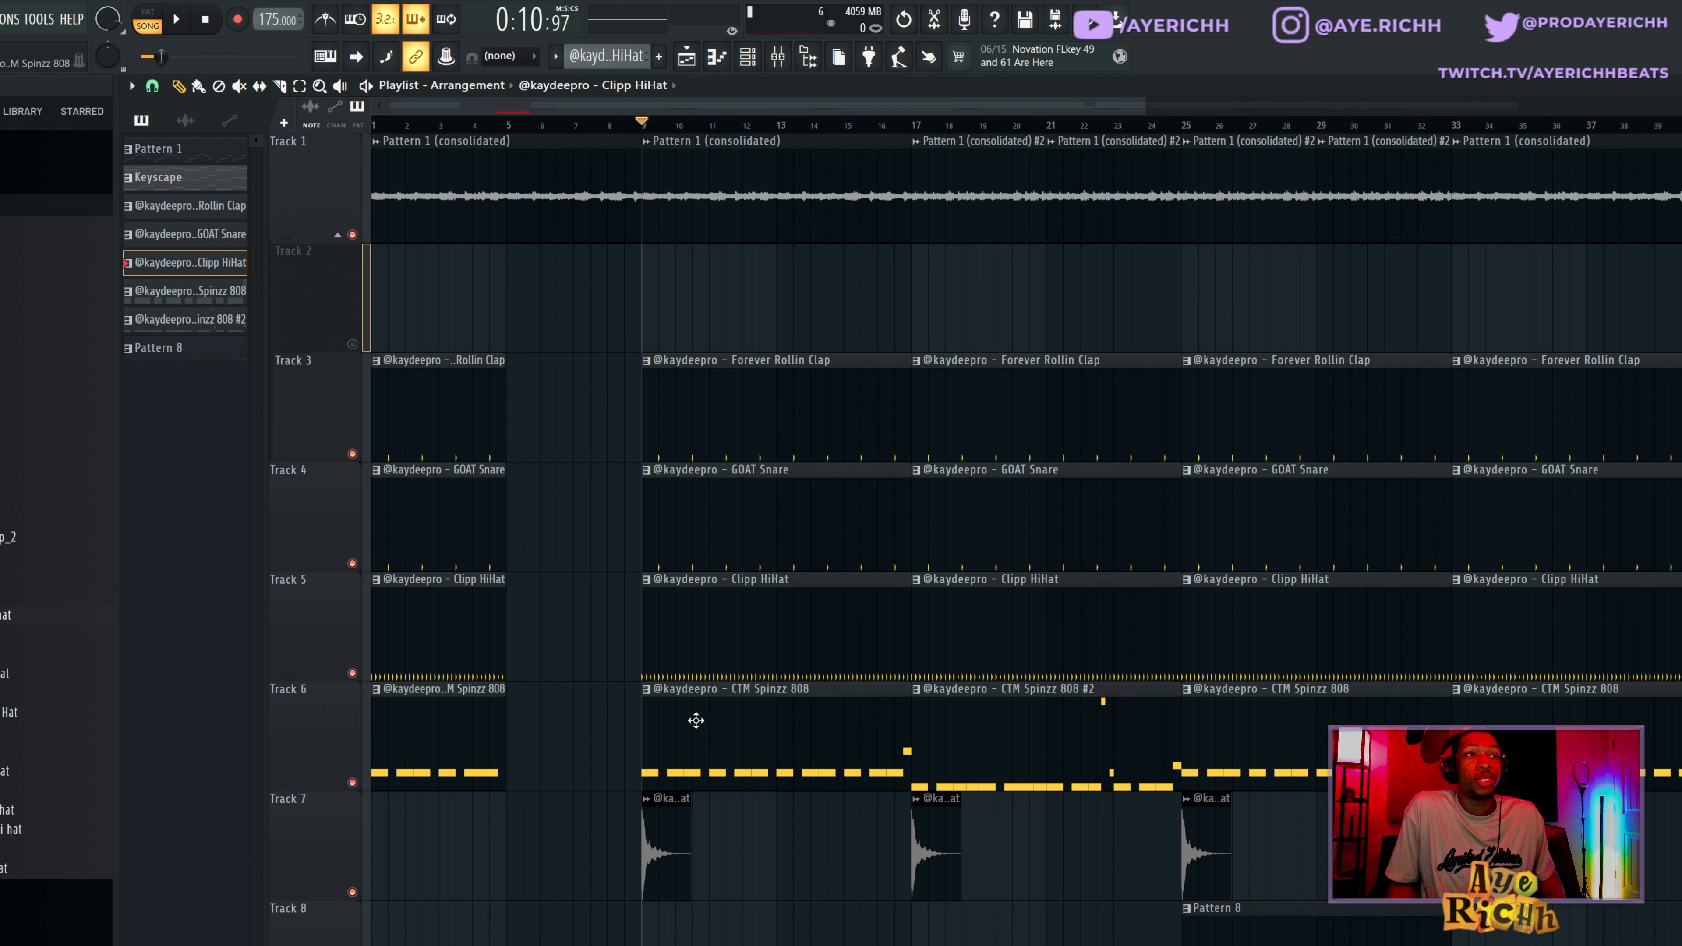
# Open the Pain Open-Hat clip's channel settings from Track 7, audition the sample and close the settings.
pyautogui.click(665, 862)
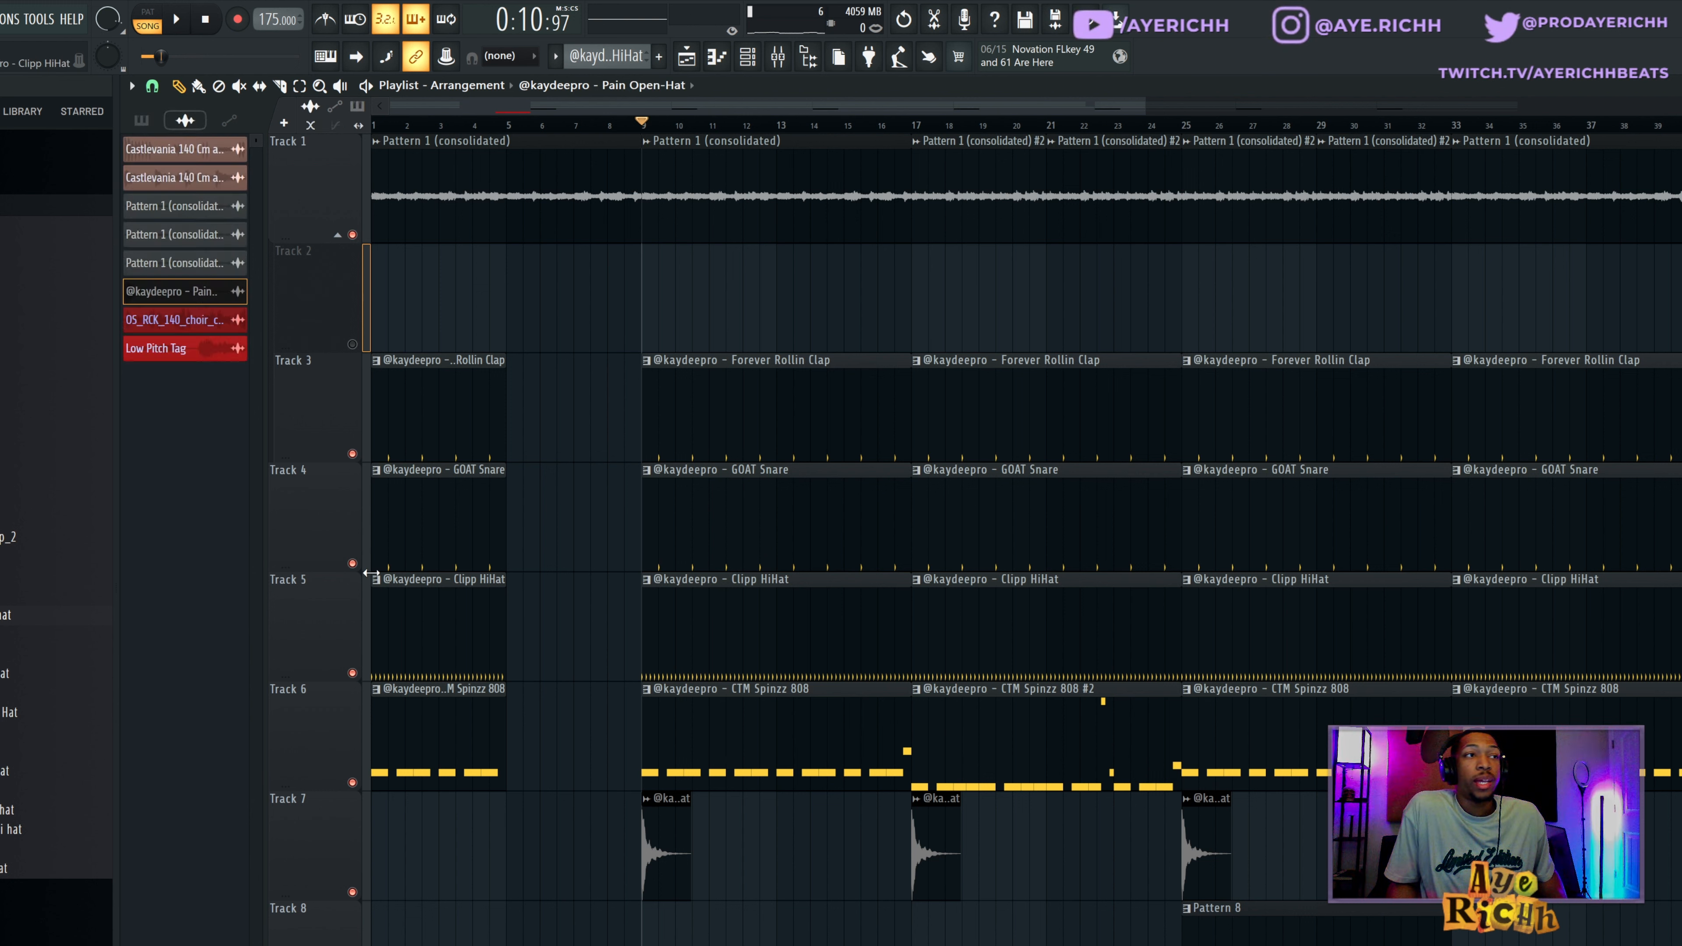
pyautogui.doubleClick(663, 826)
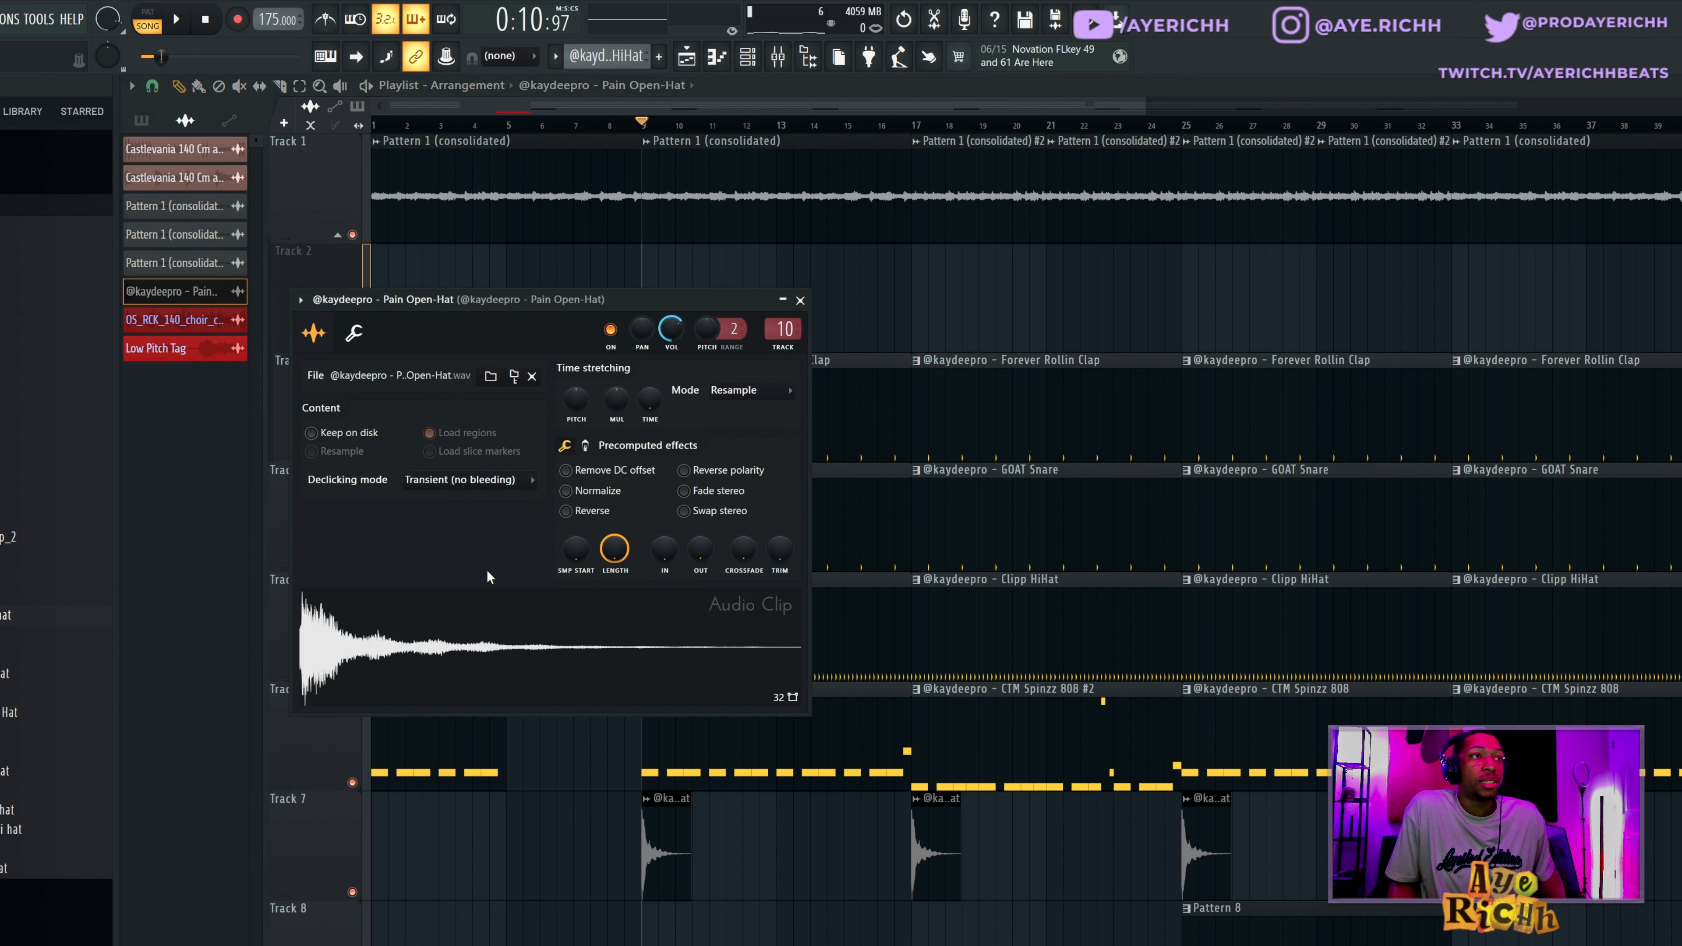
pyautogui.click(467, 636)
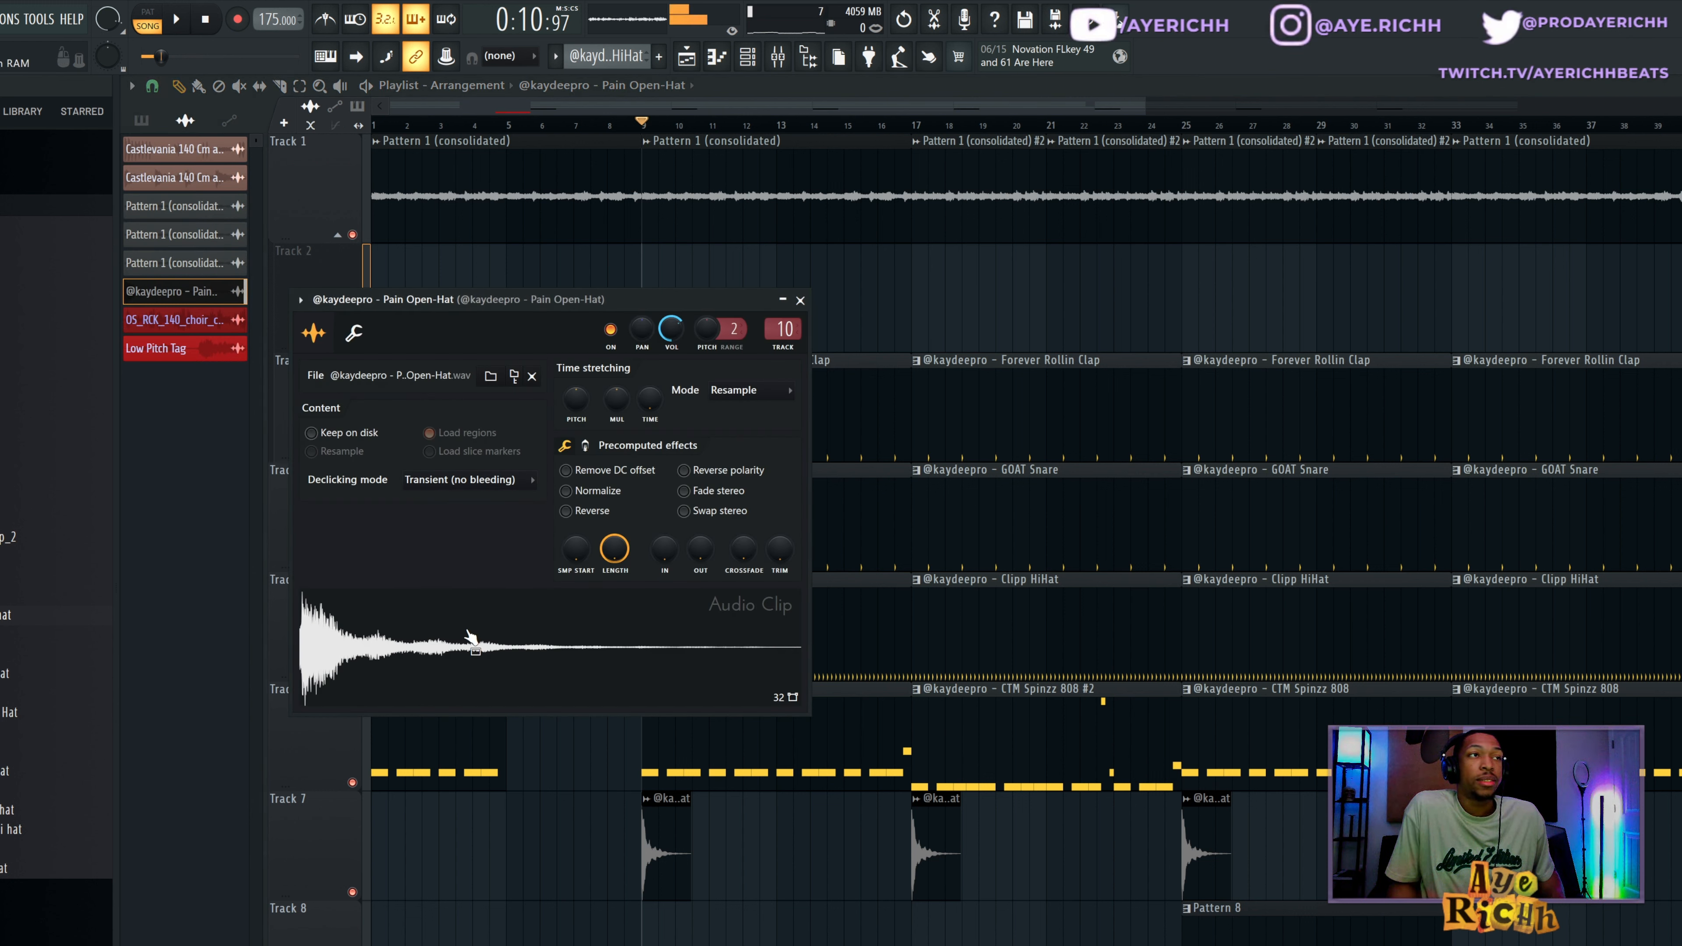
pyautogui.click(800, 300)
# Open the CTM Spinzz 808 pattern at bar 9 in the piano roll and play it in pattern mode.
pyautogui.scroll(3, 788, 918)
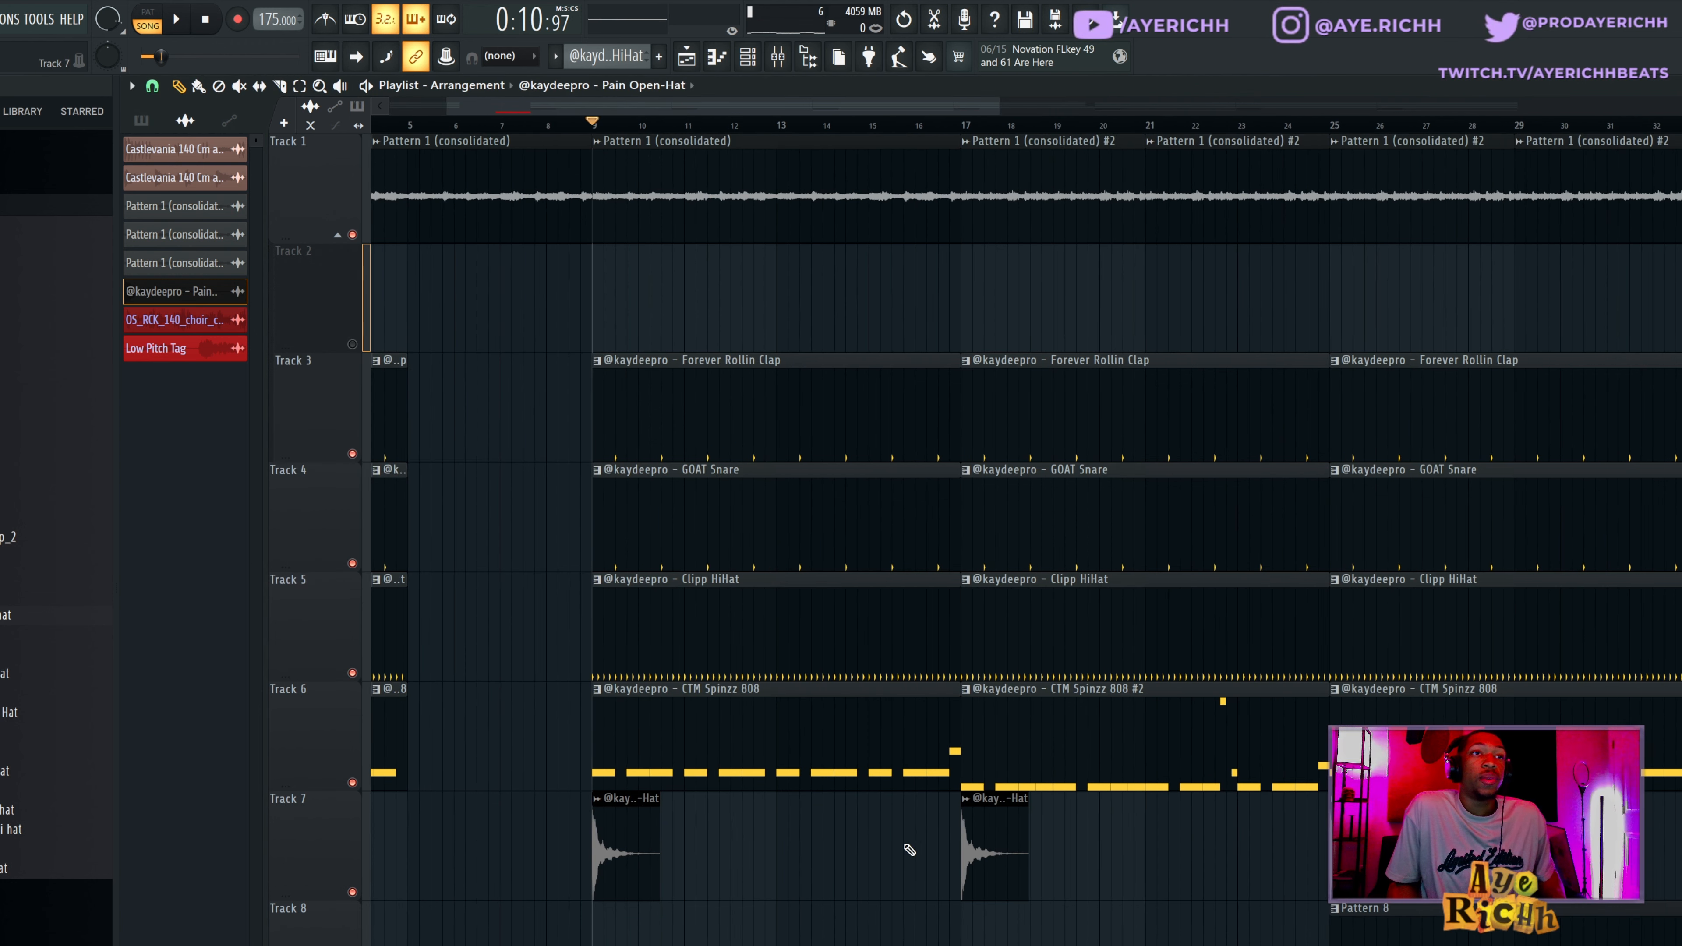
pyautogui.scroll(-2, 1145, 888)
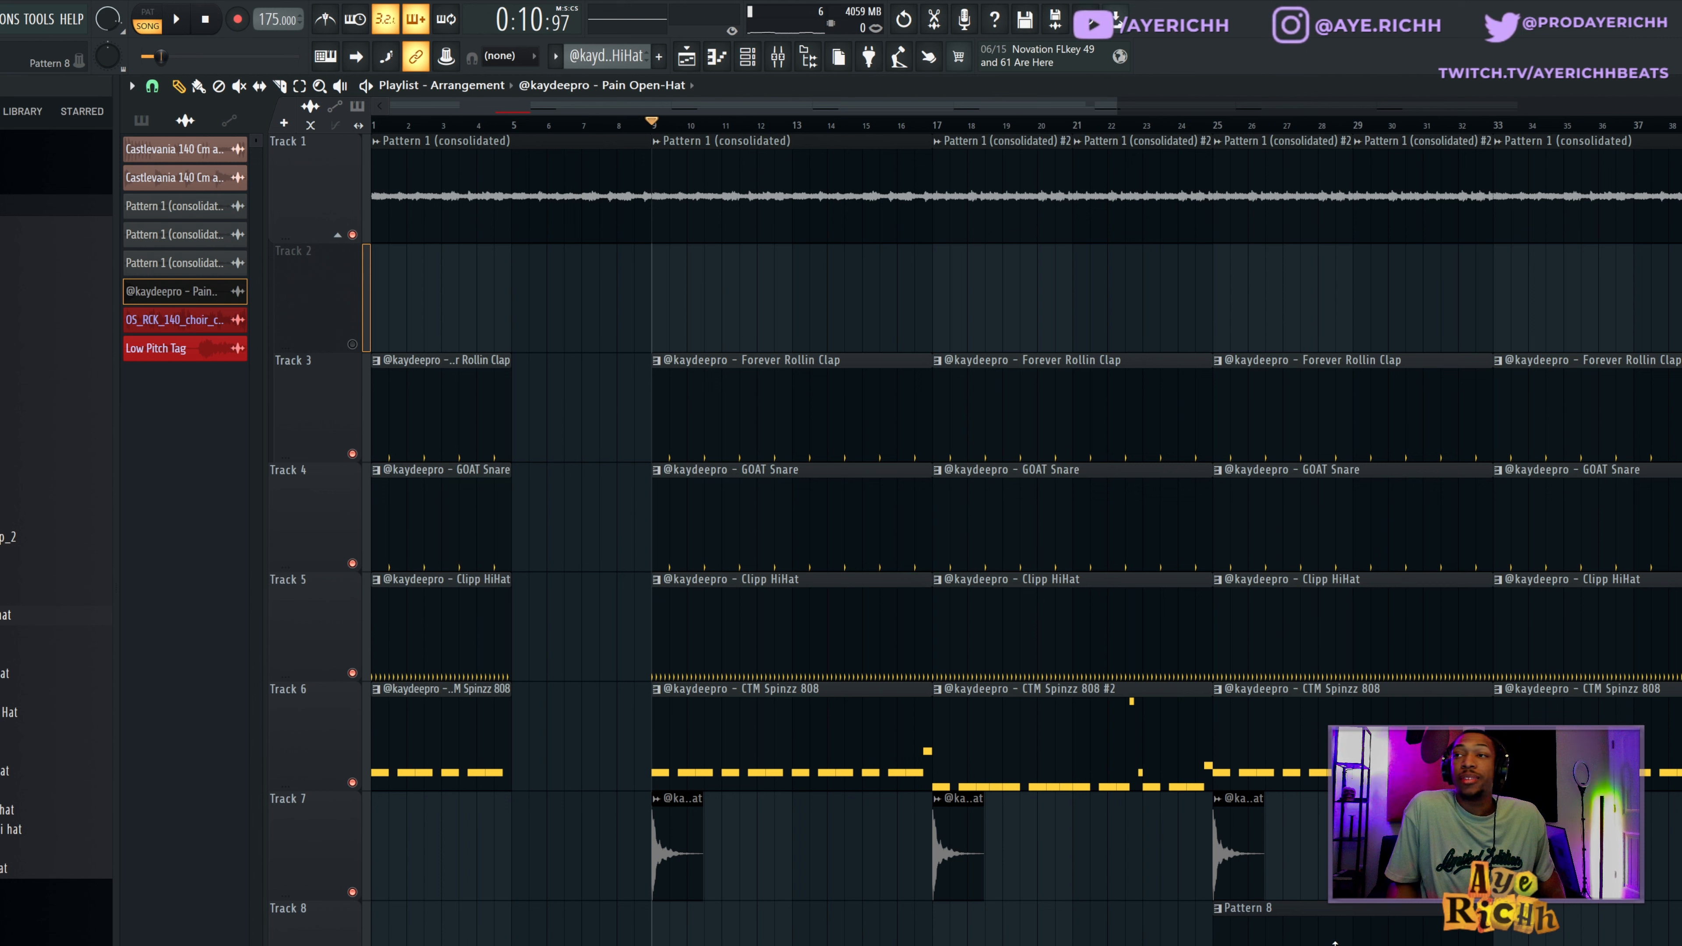
pyautogui.scroll(-1, 1296, 940)
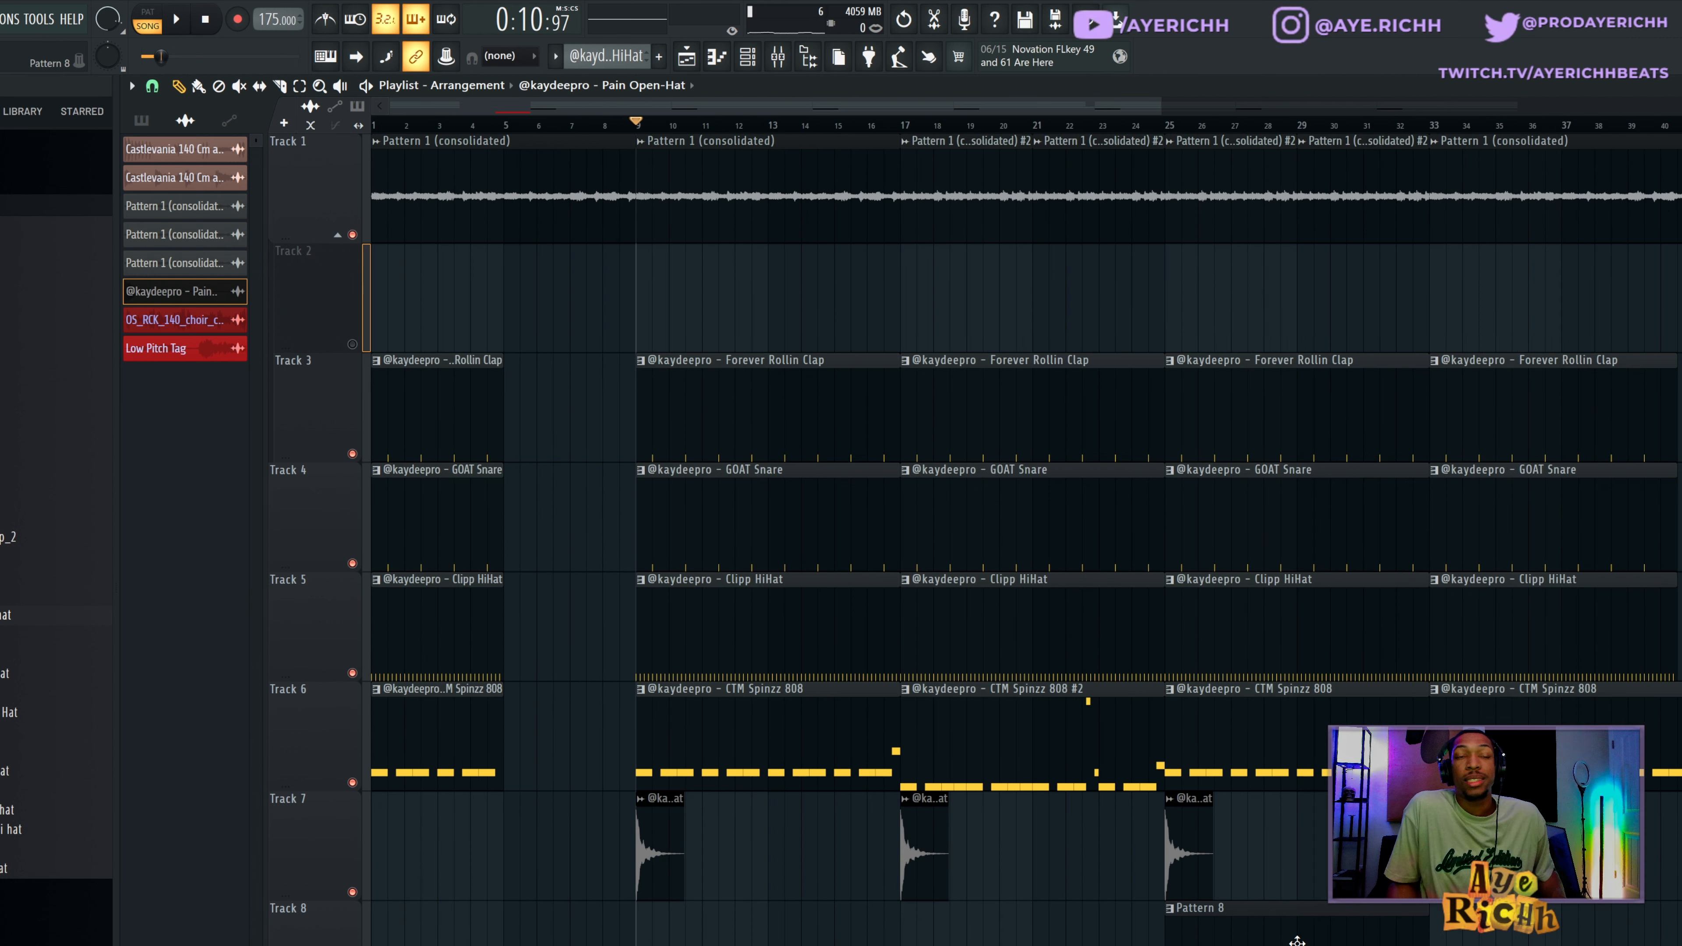
pyautogui.doubleClick(702, 695)
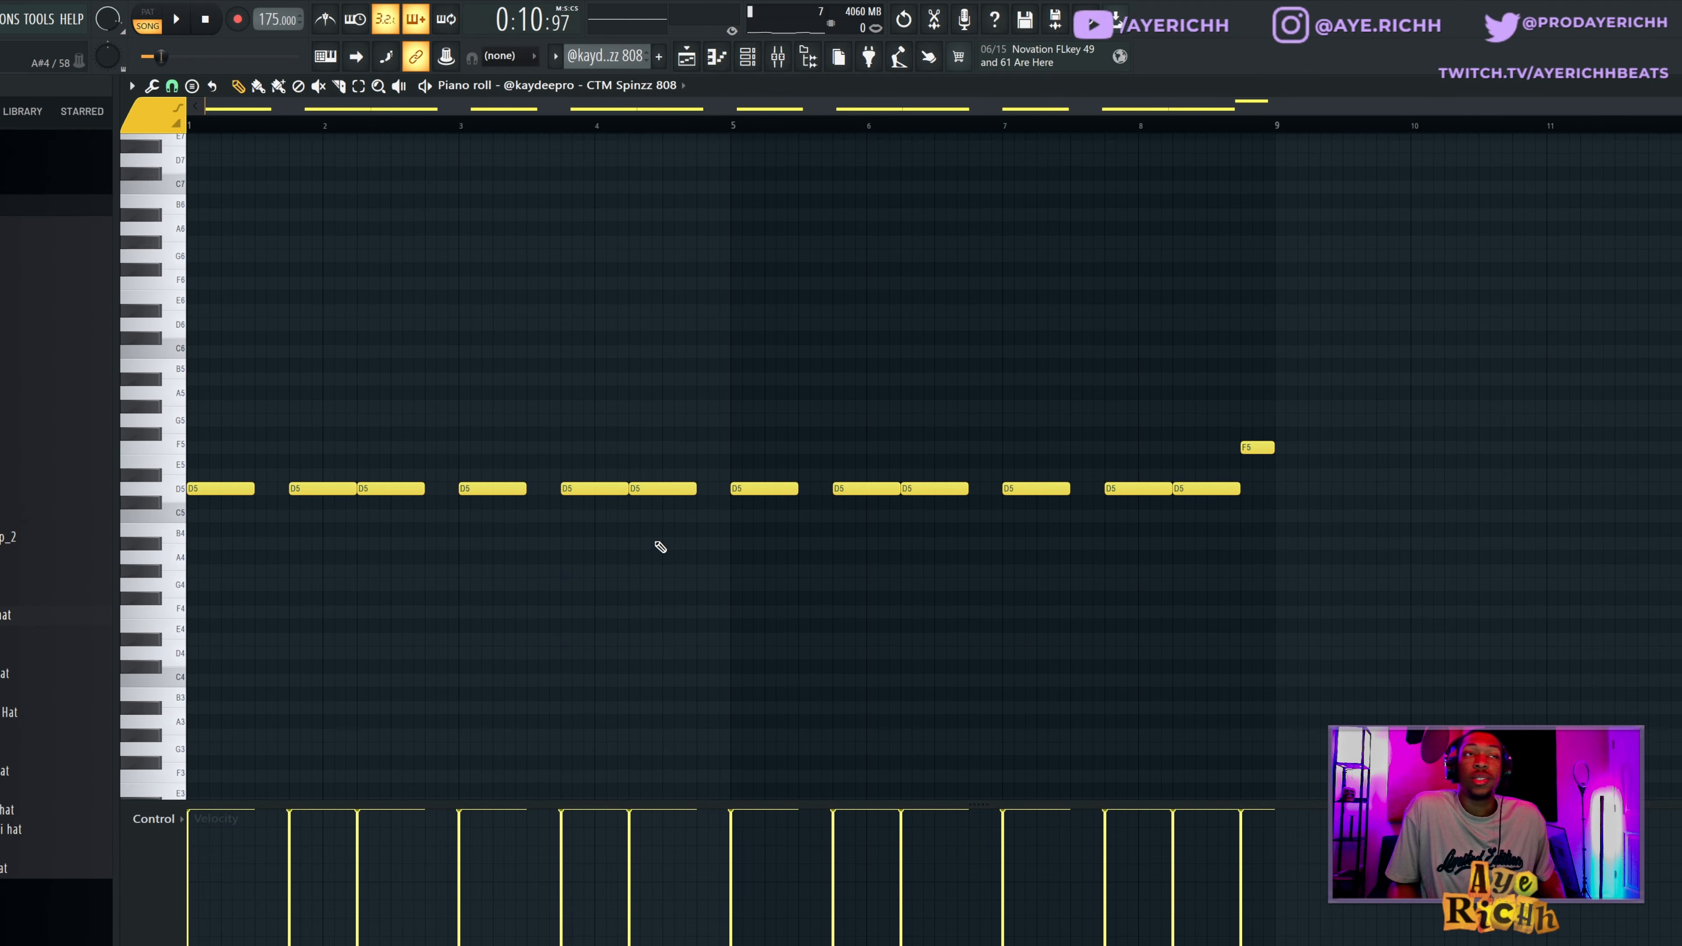
pyautogui.click(151, 22)
pyautogui.press('space')
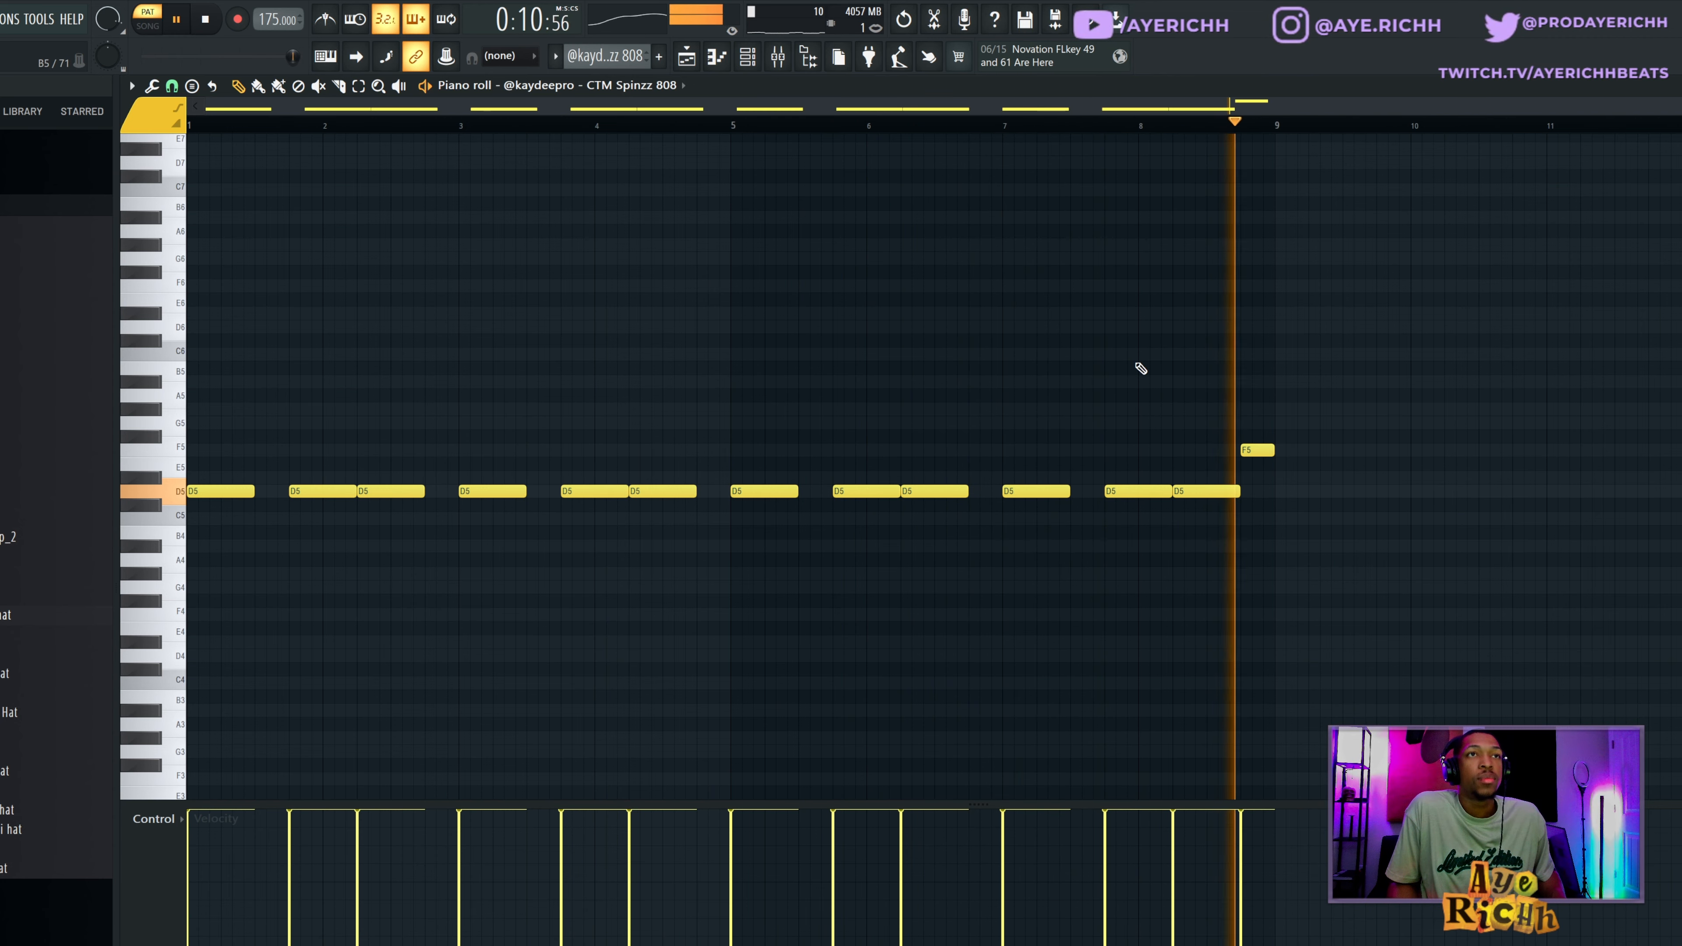
pyautogui.press('space')
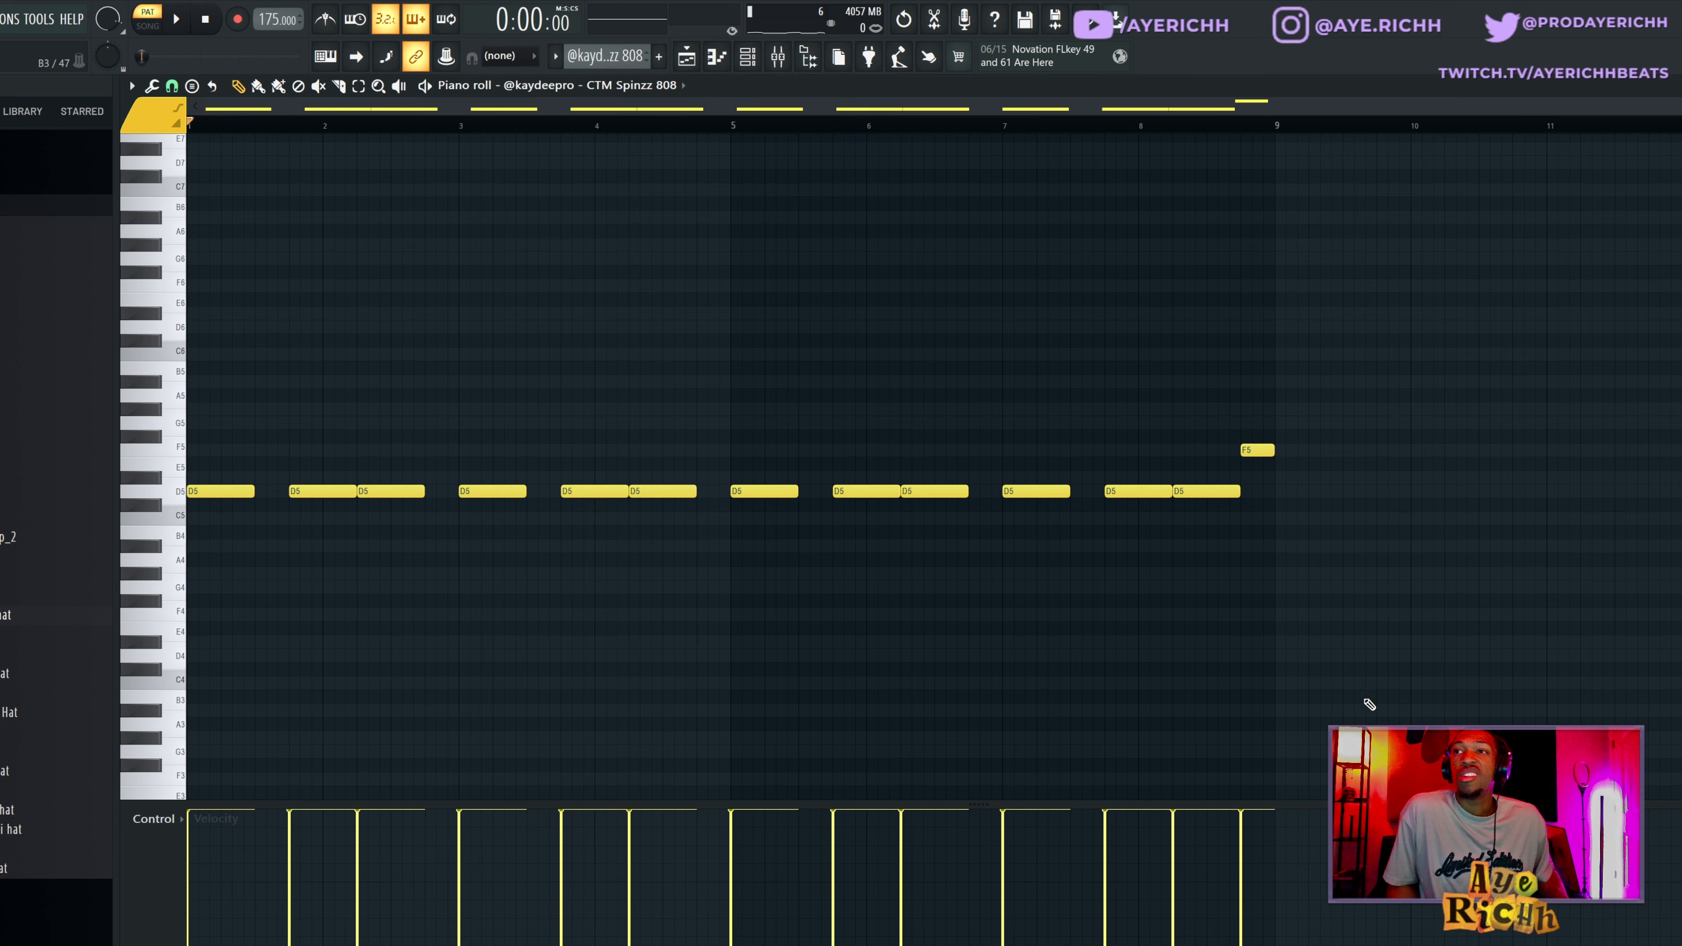
# Open the CTM Spinzz 808 #2 pattern from Track 6, play it and return to the playlist.
pyautogui.click(687, 58)
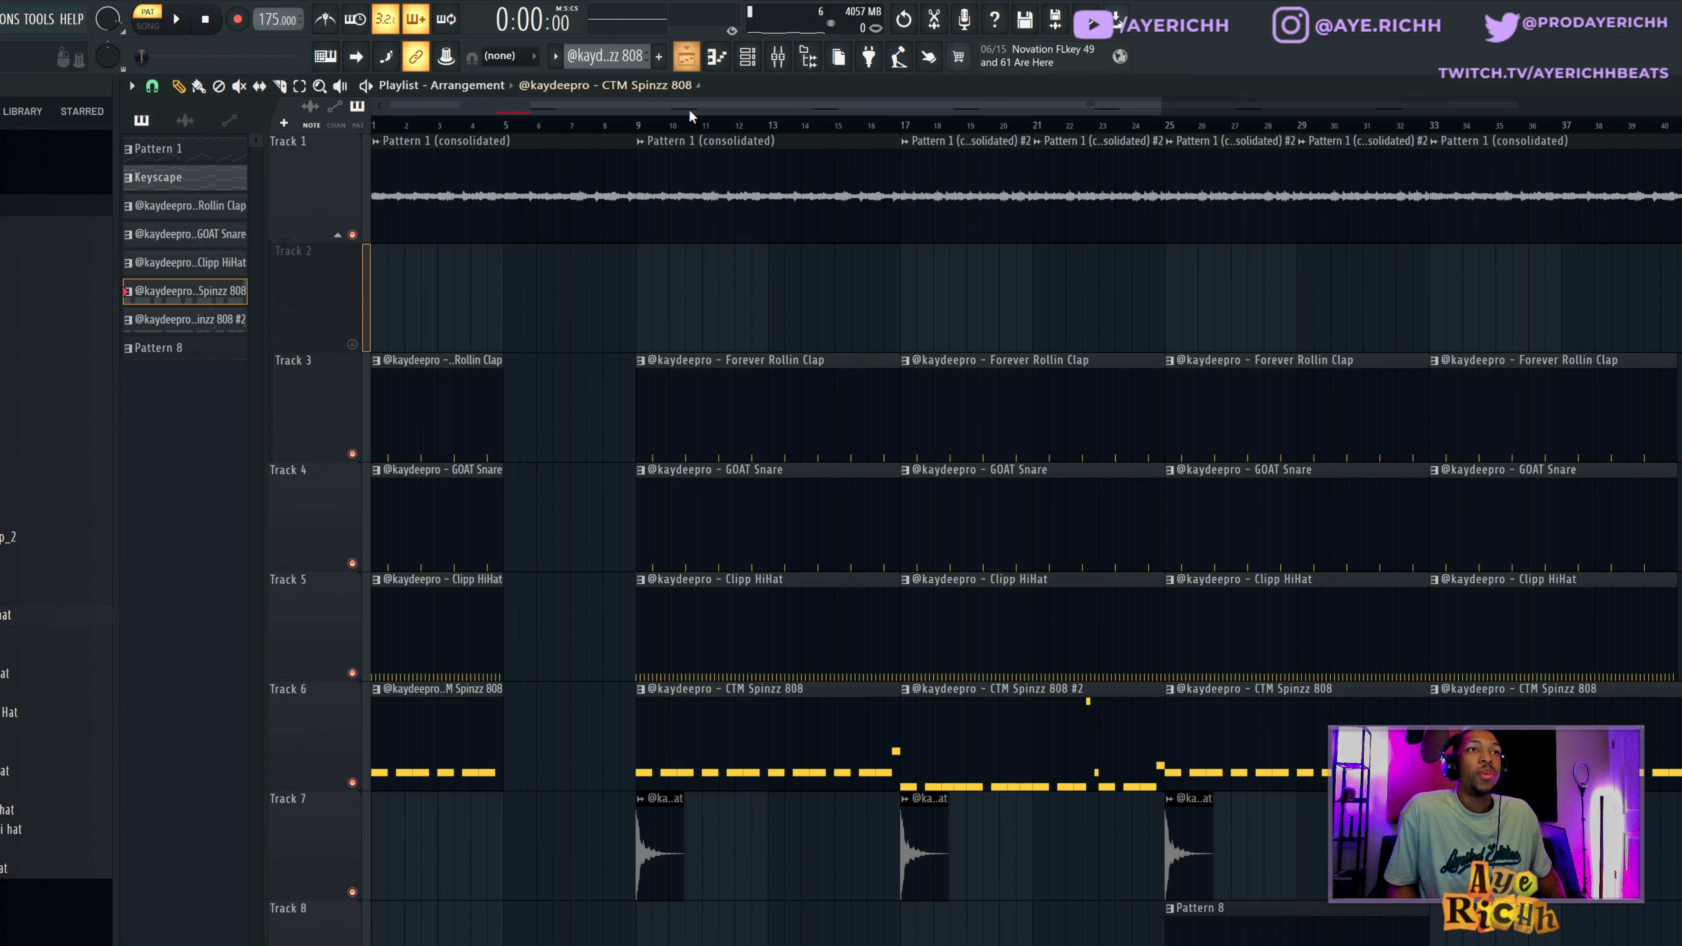
pyautogui.doubleClick(1024, 728)
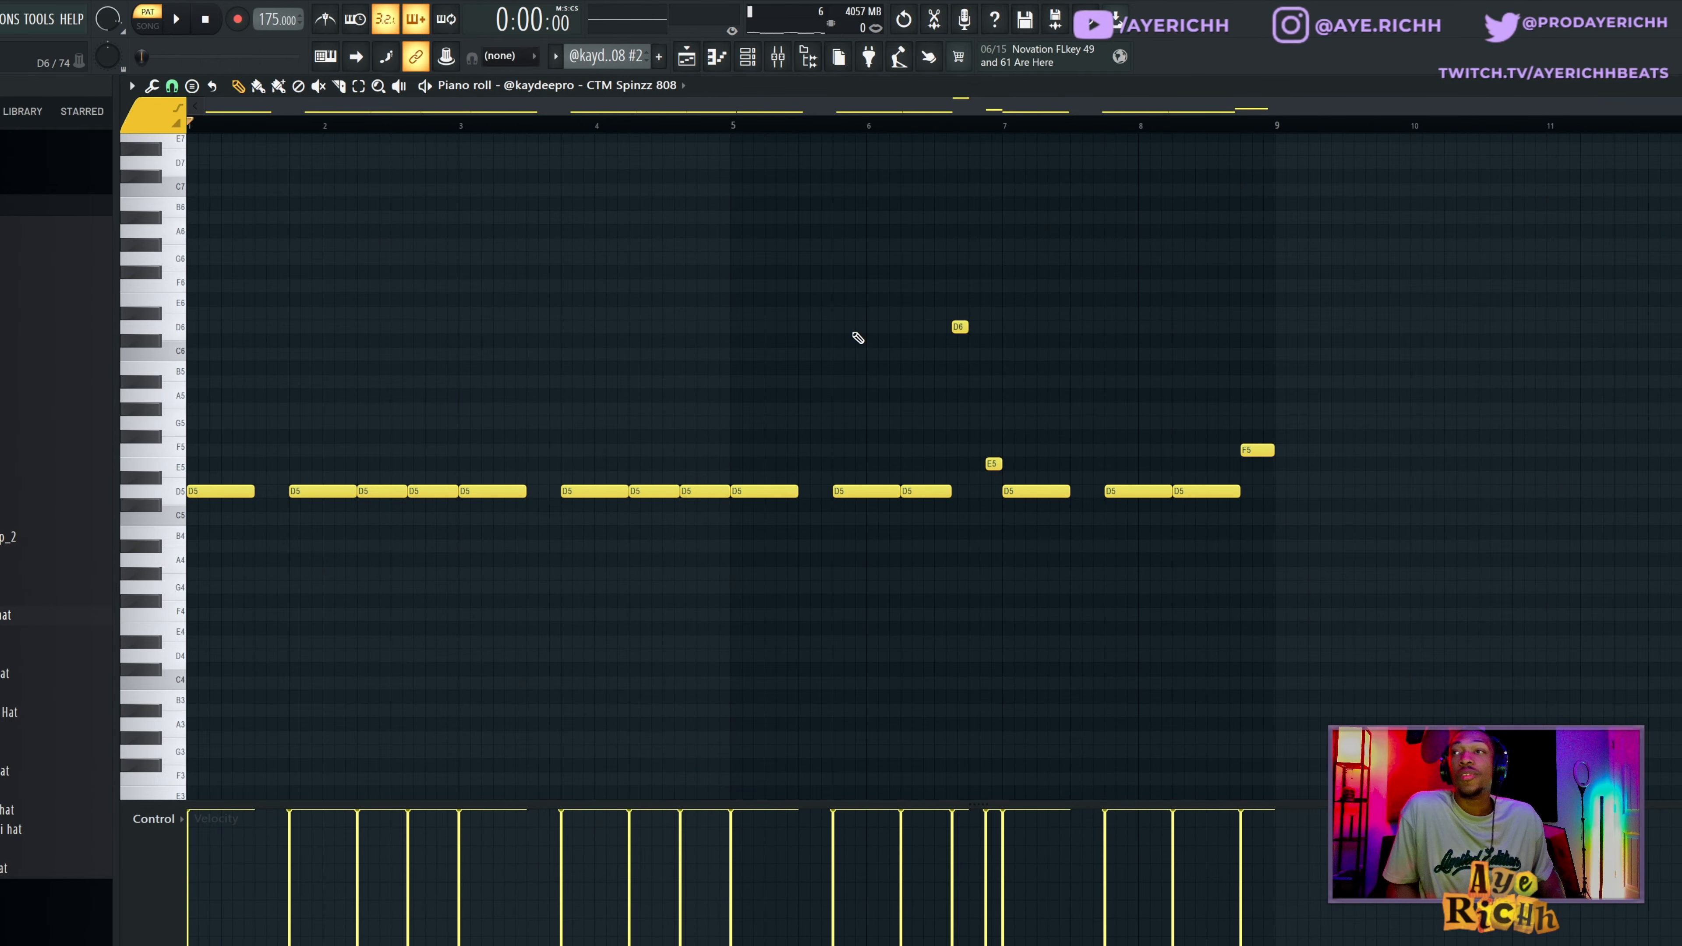
pyautogui.press('space')
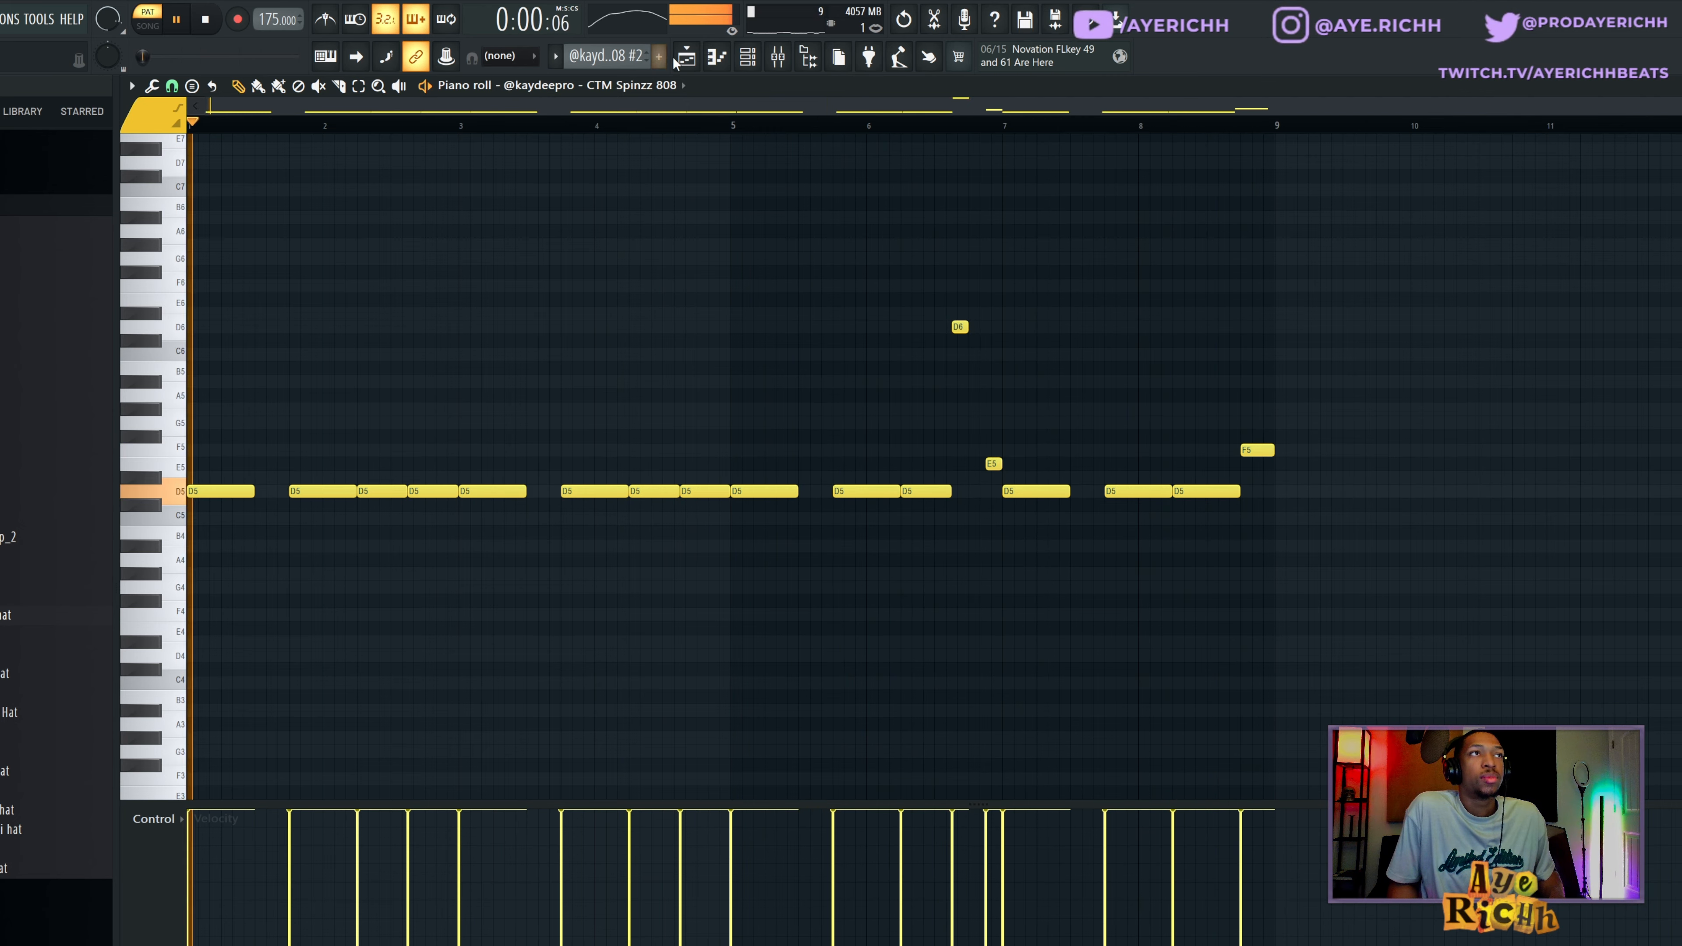
pyautogui.click(686, 59)
pyautogui.press('space')
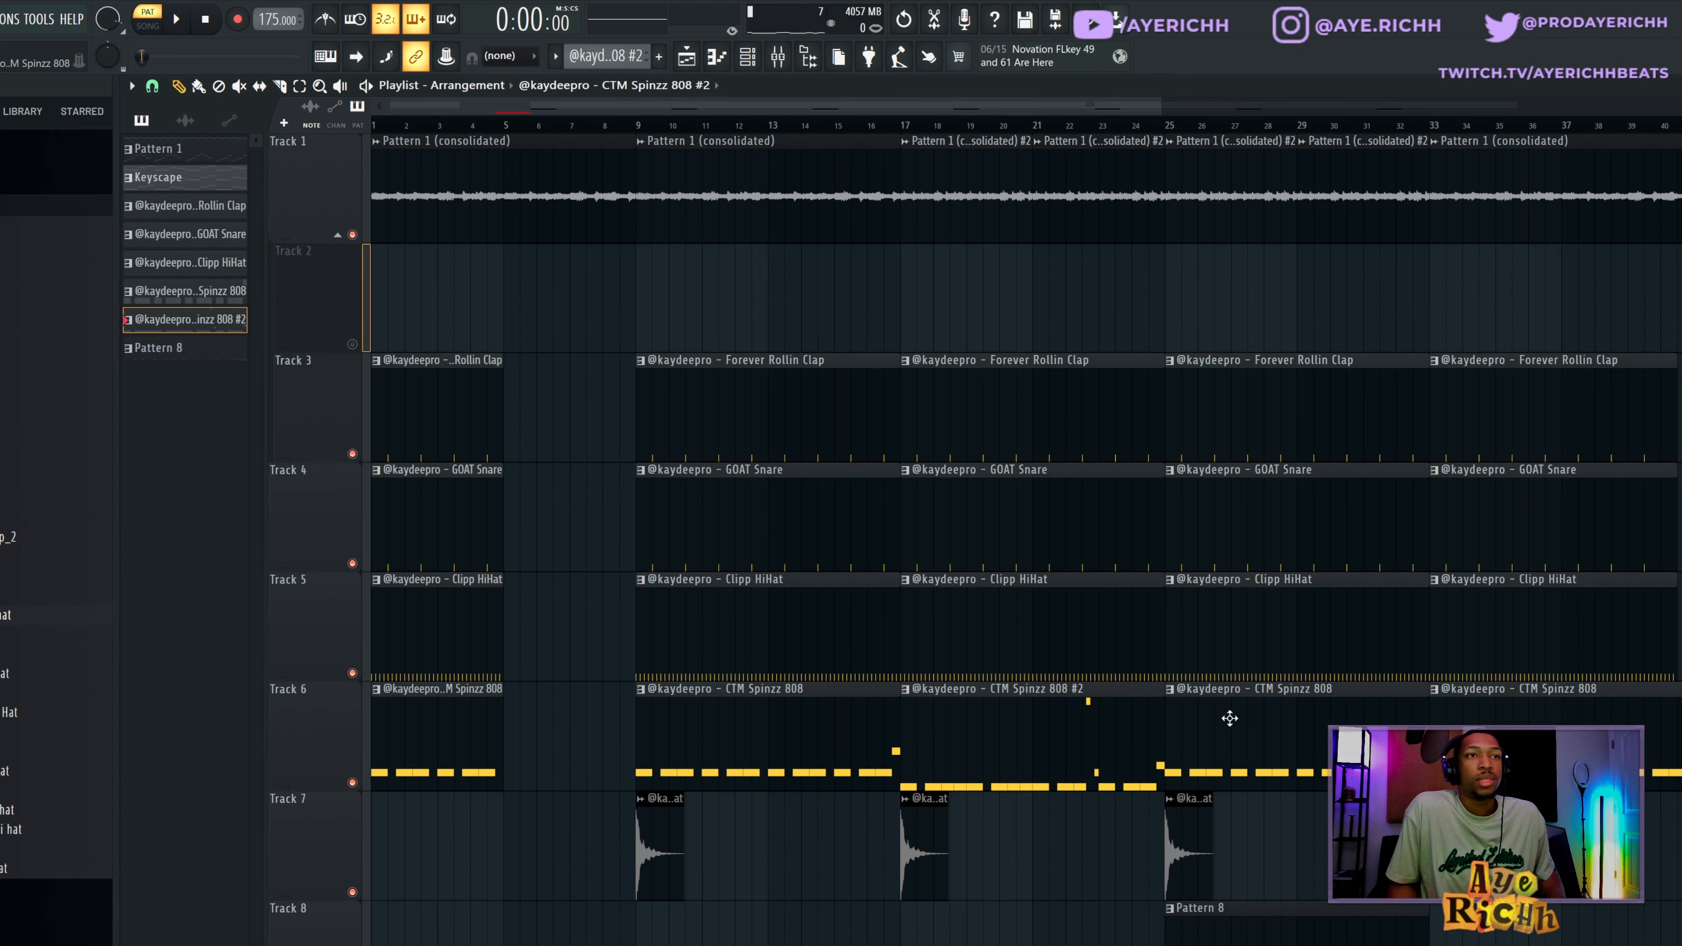
# Look over the full arrangement, switch to song mode and play it from the start.
pyautogui.scroll(-1, 1007, 604)
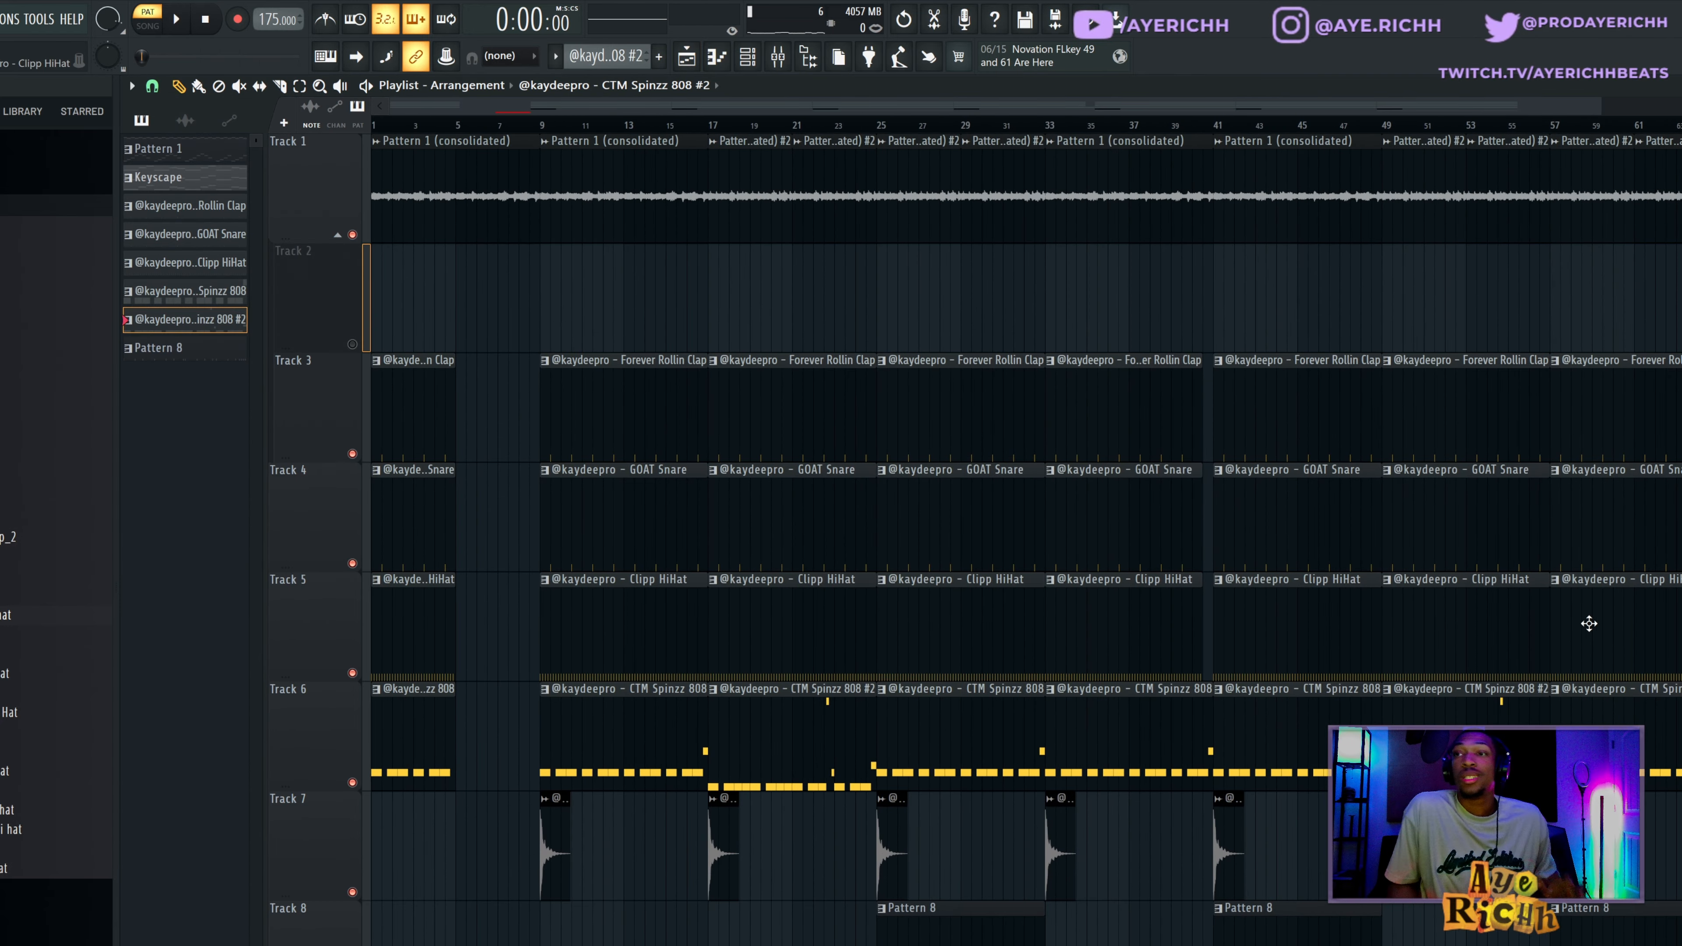
pyautogui.scroll(-1, 1627, 617)
pyautogui.scroll(-1, 1574, 638)
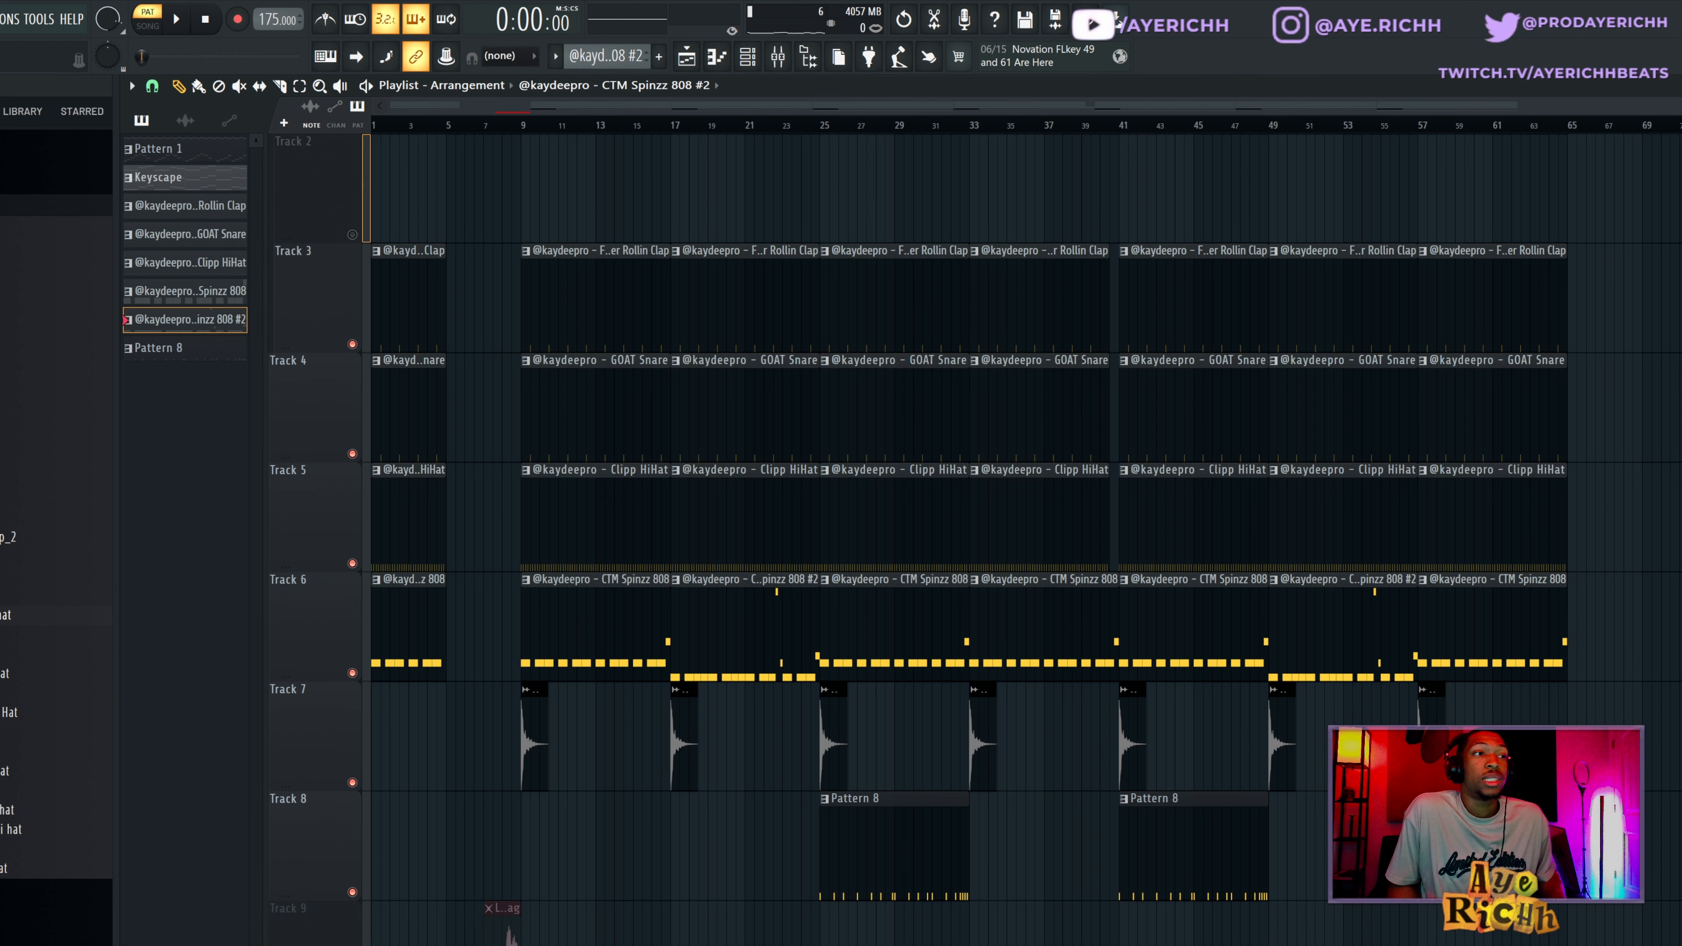
pyautogui.scroll(1, 1534, 689)
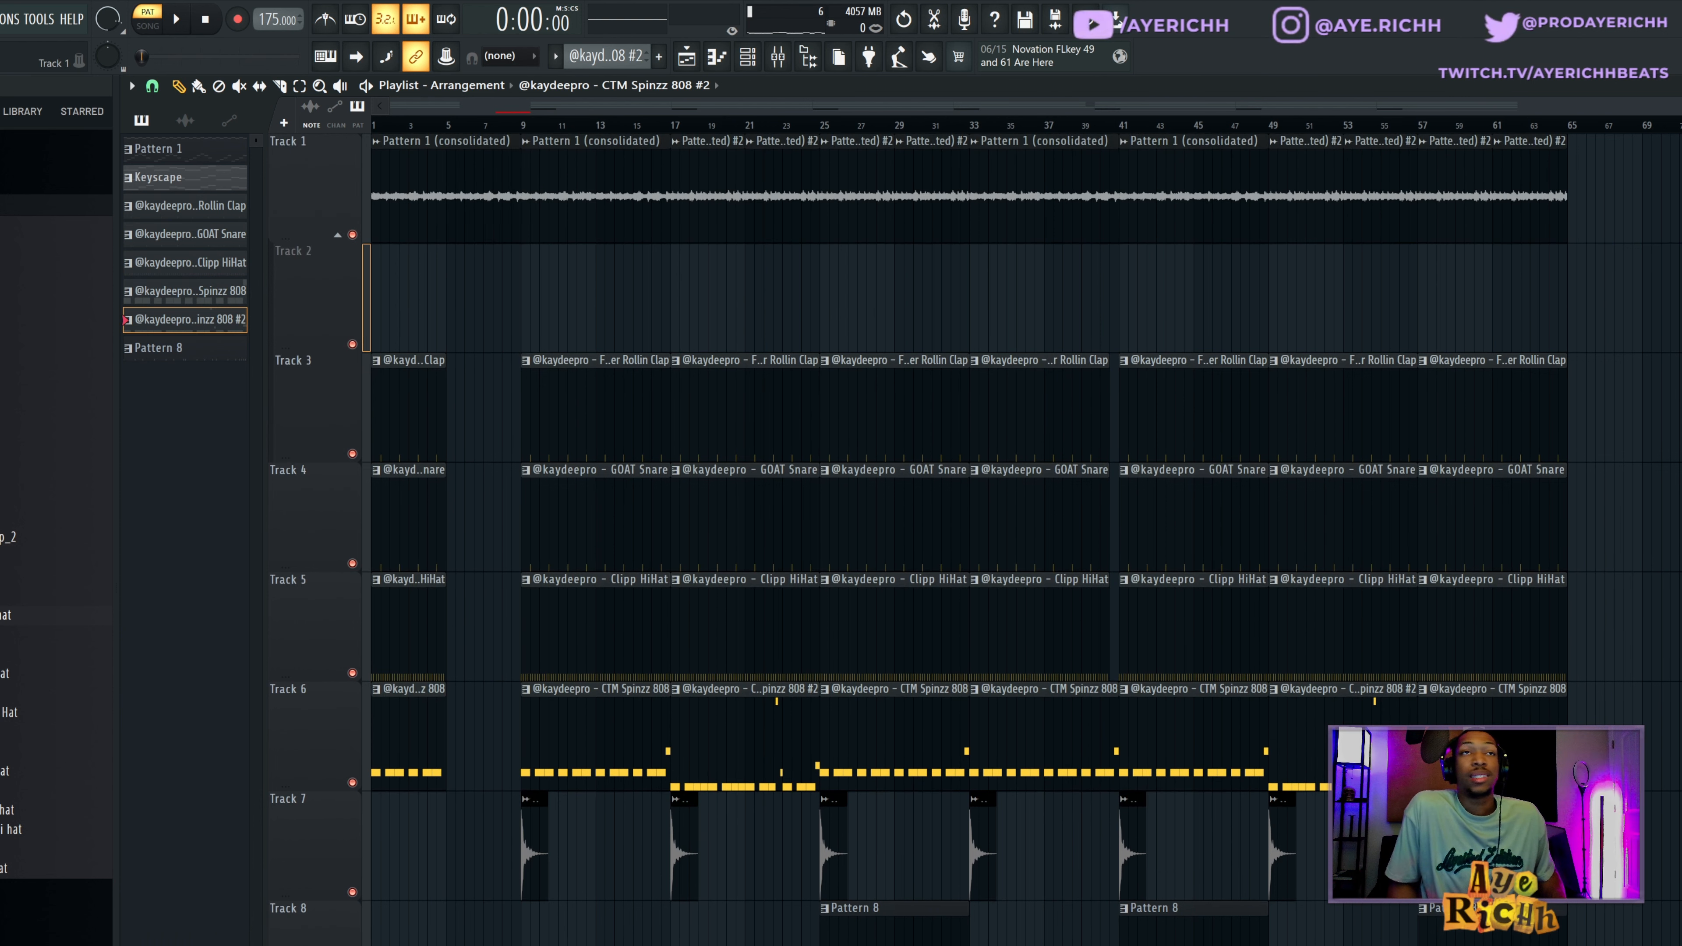
pyautogui.press('l')
pyautogui.press('space')
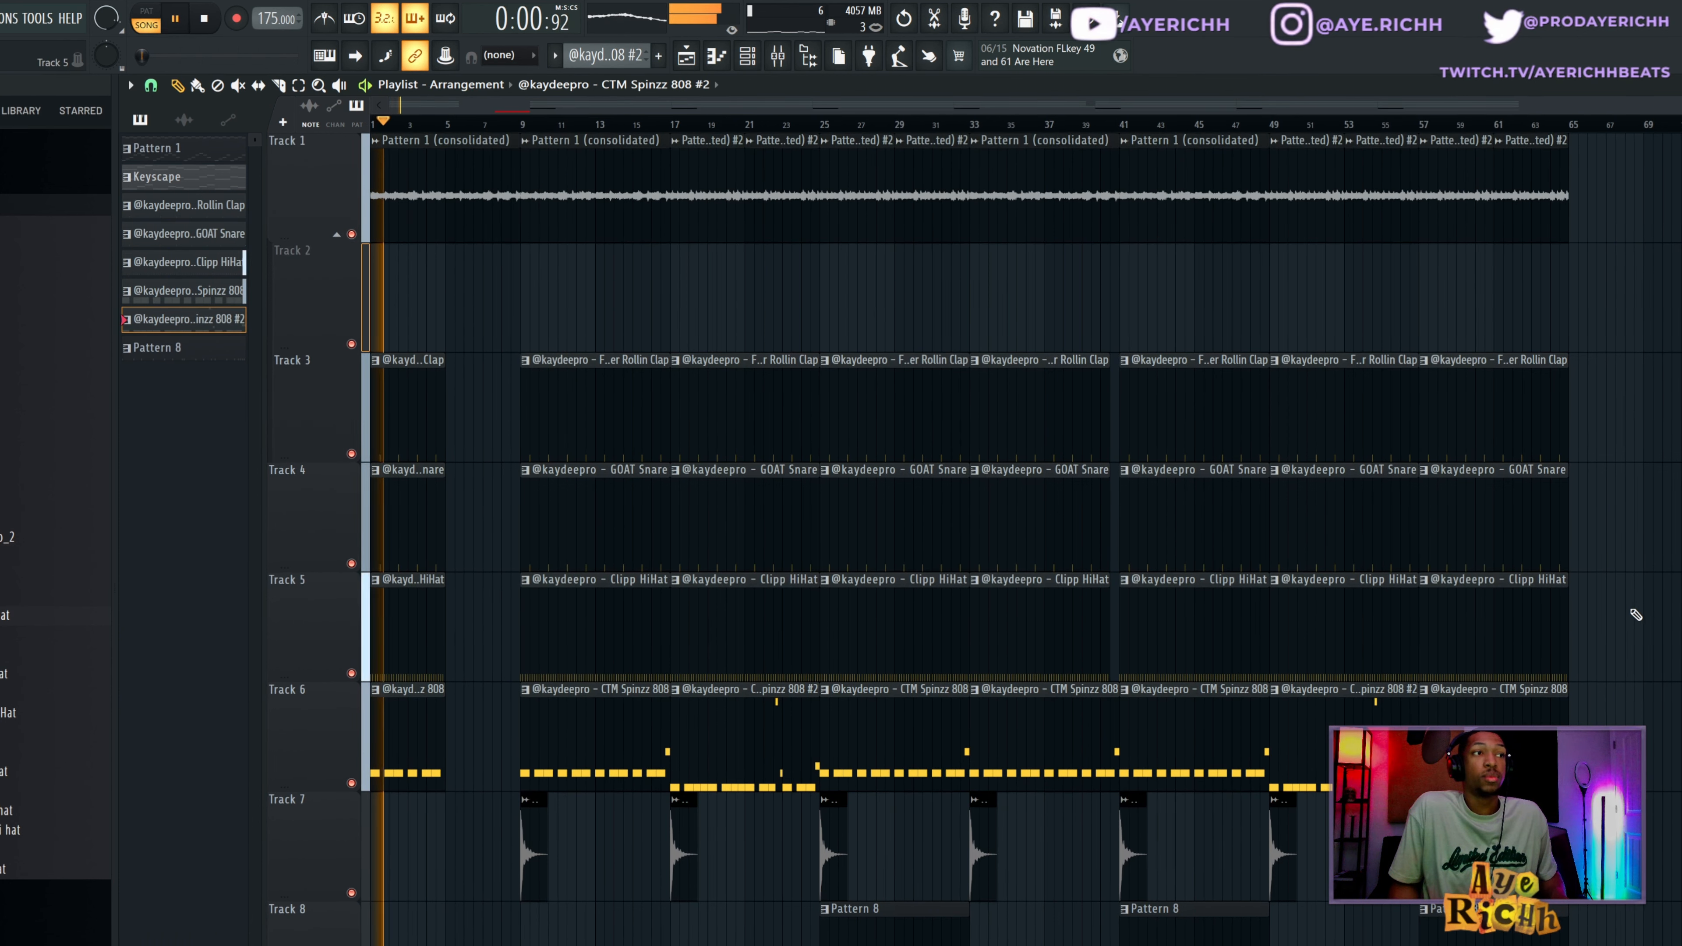